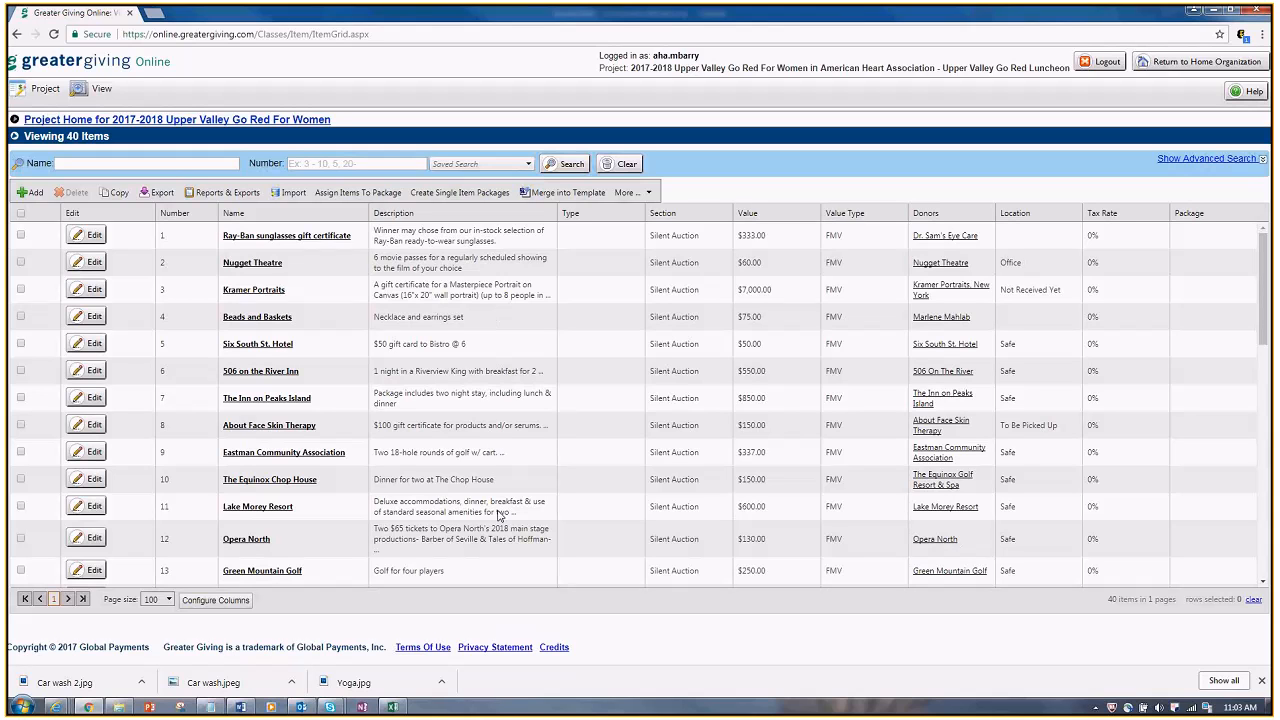
# Look over the project's existing items and open a blank form for a new auction item.
pyautogui.scroll(-3, 527, 510)
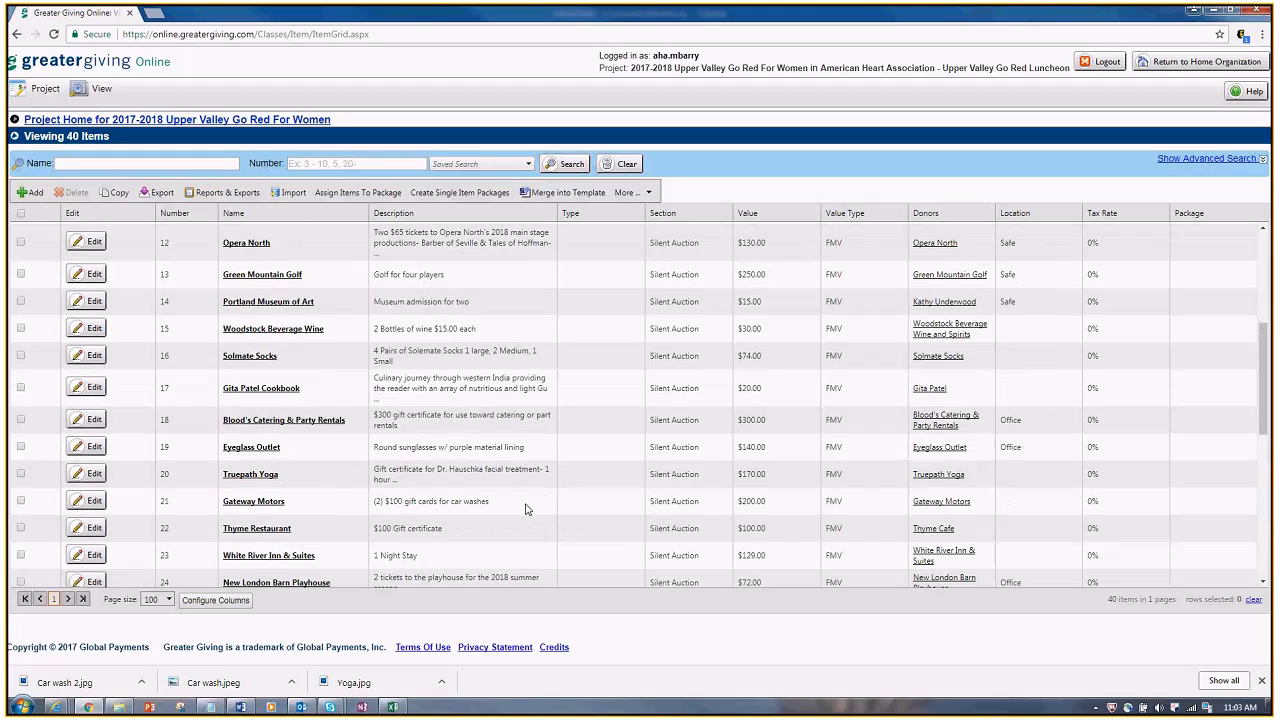
pyautogui.scroll(3, 80, 325)
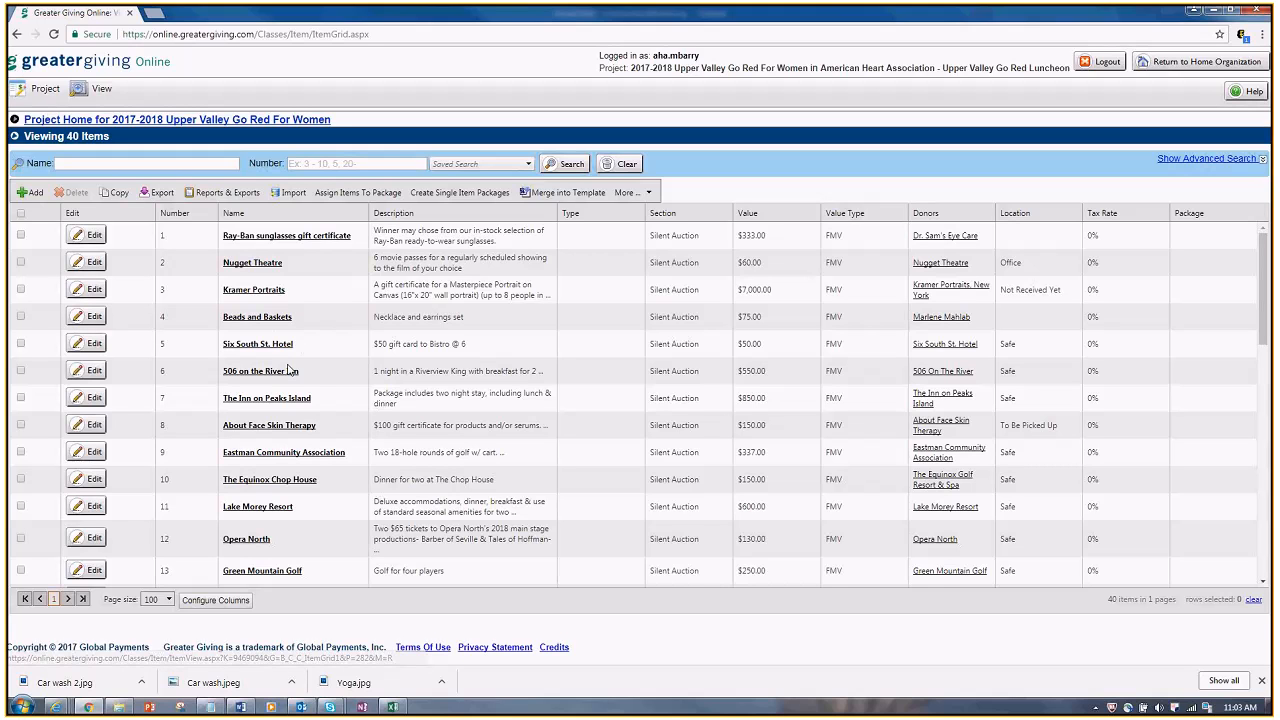
pyautogui.scroll(-3, 289, 371)
pyautogui.scroll(-4, 289, 371)
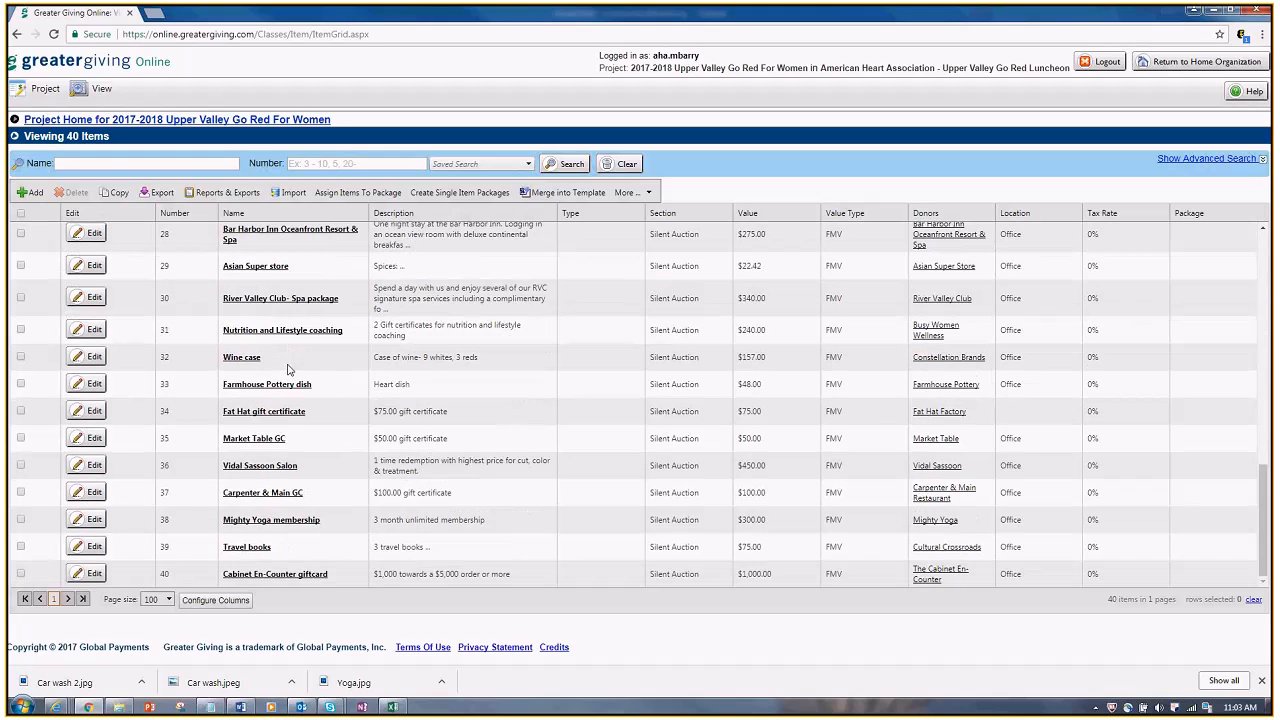
pyautogui.scroll(4, 289, 371)
pyautogui.scroll(4, 289, 371)
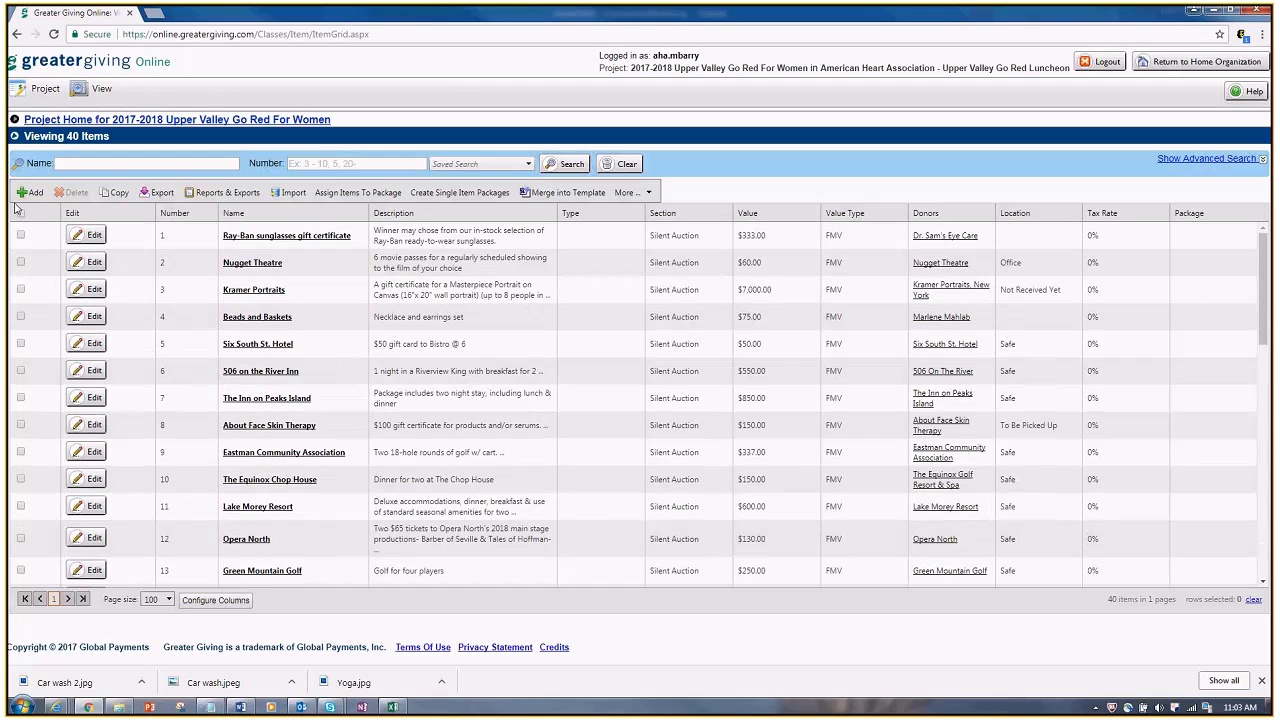
pyautogui.click(31, 193)
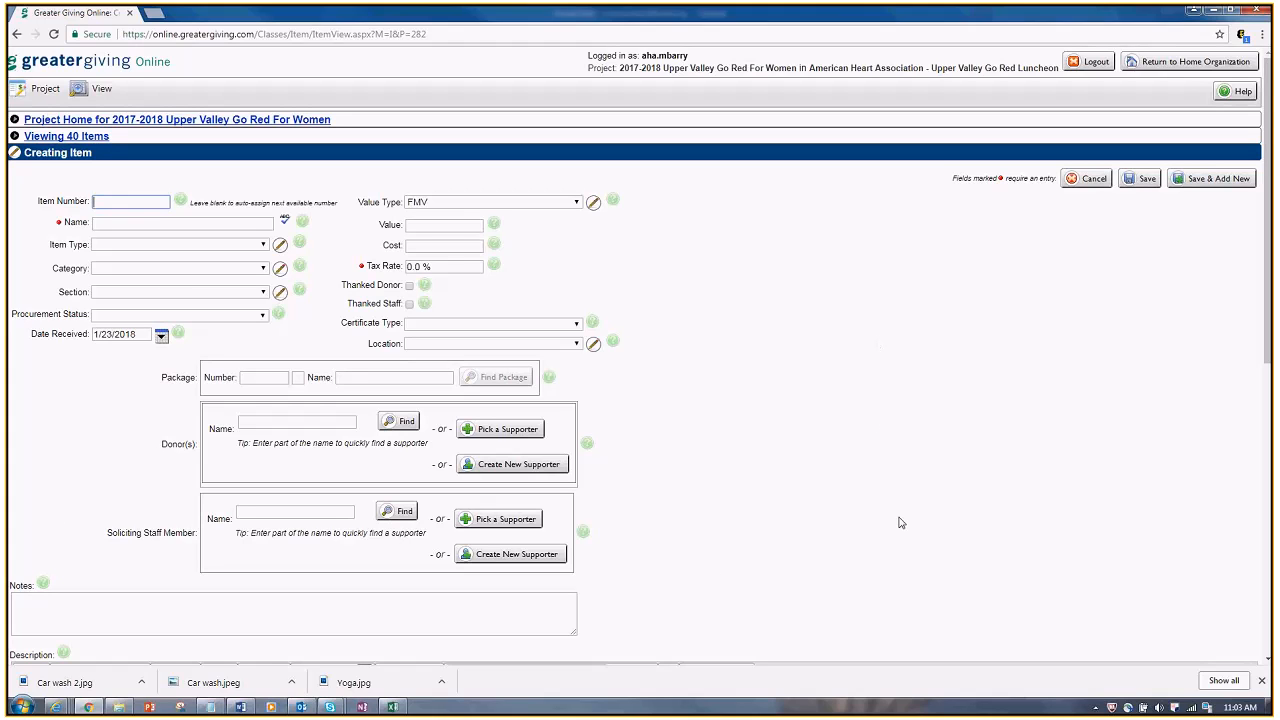
pyautogui.click(1261, 680)
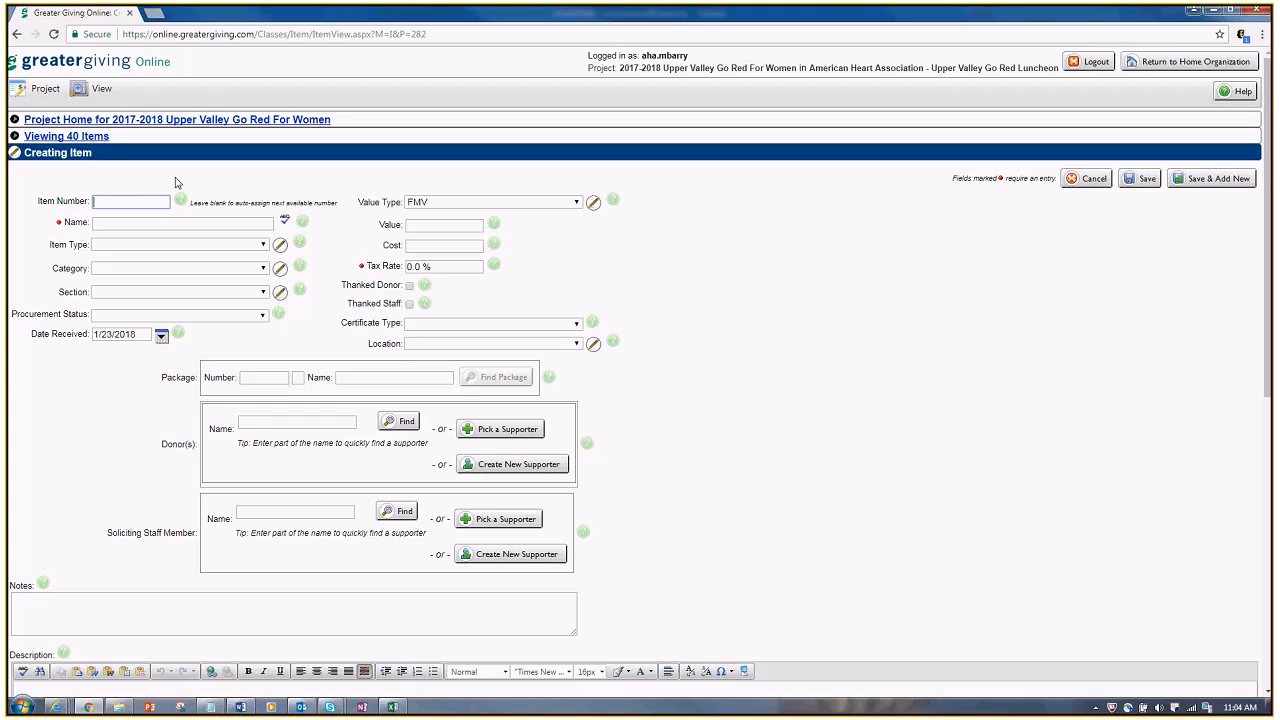
# Examine the options offered for the new item's Category and Section without choosing any.
pyautogui.click(118, 225)
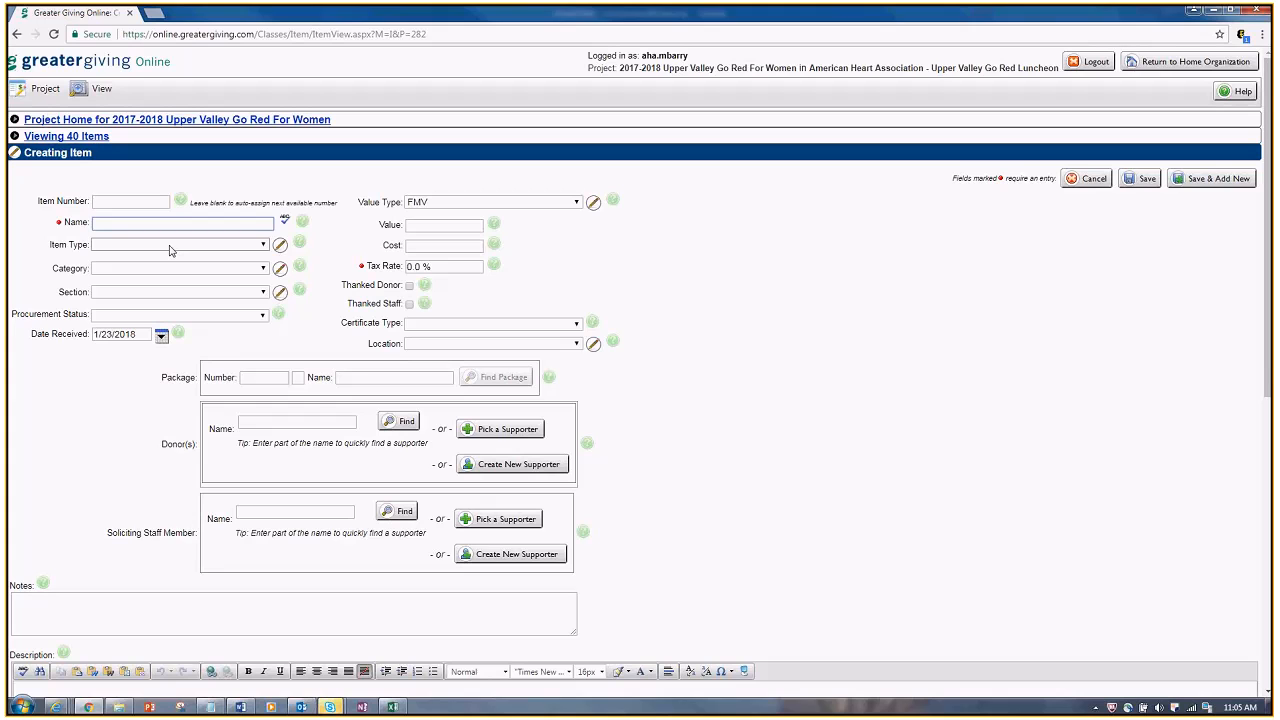
pyautogui.click(127, 273)
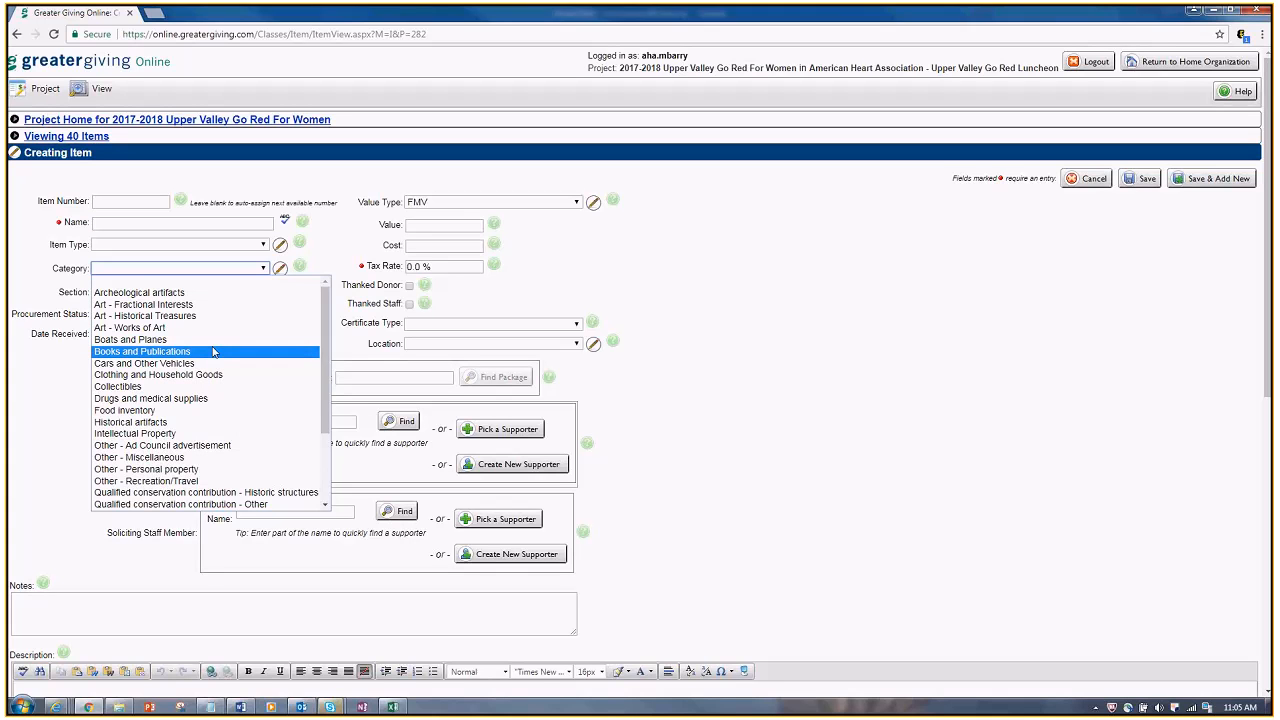
pyautogui.scroll(-3, 213, 348)
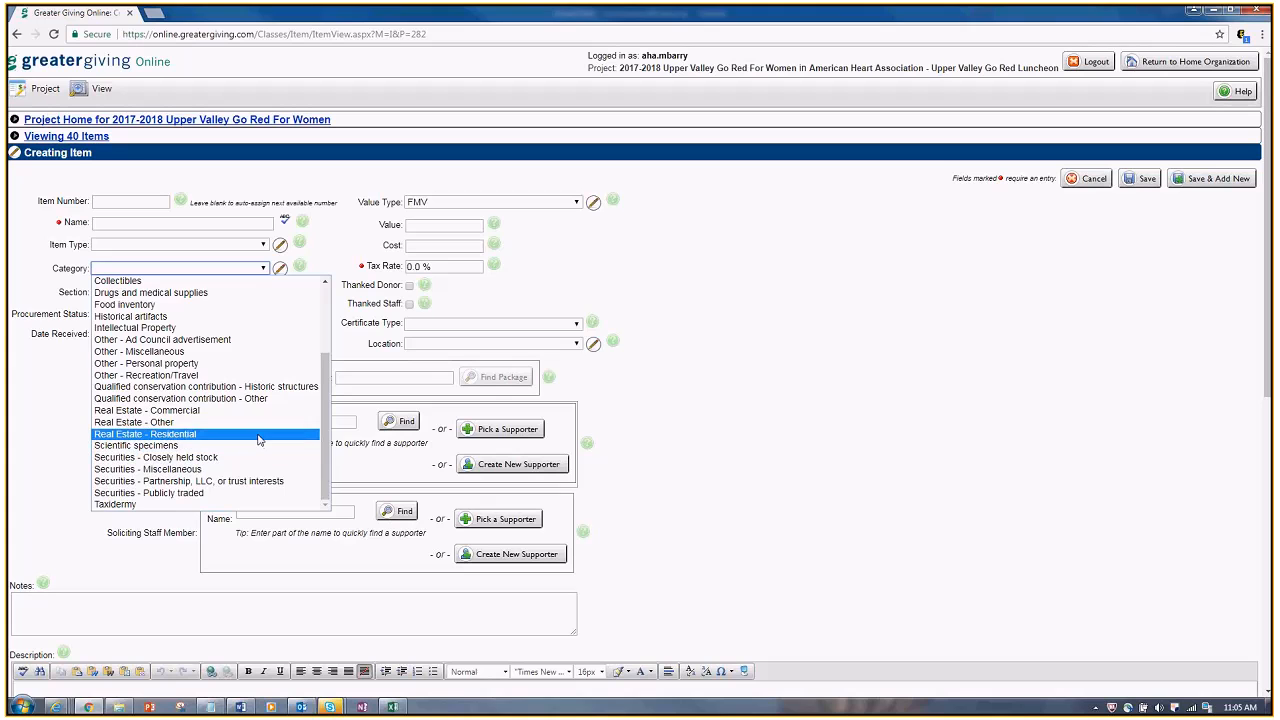
pyautogui.scroll(3, 258, 440)
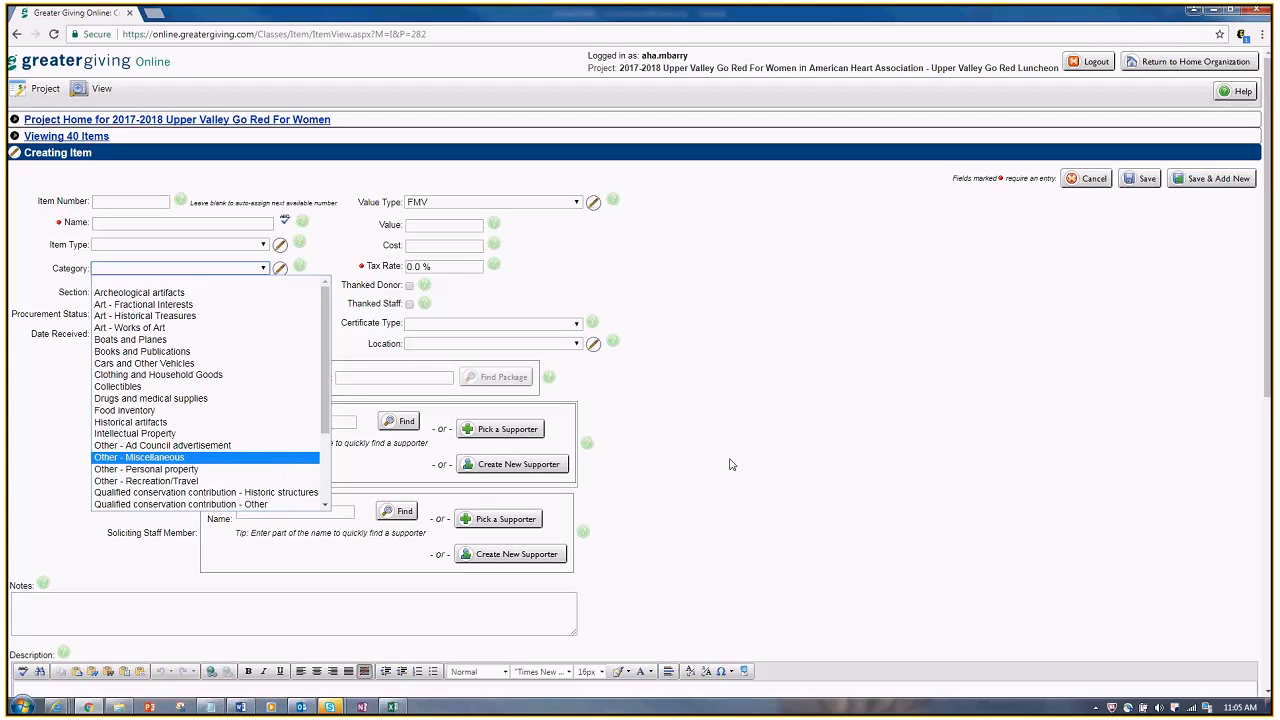
pyautogui.click(393, 290)
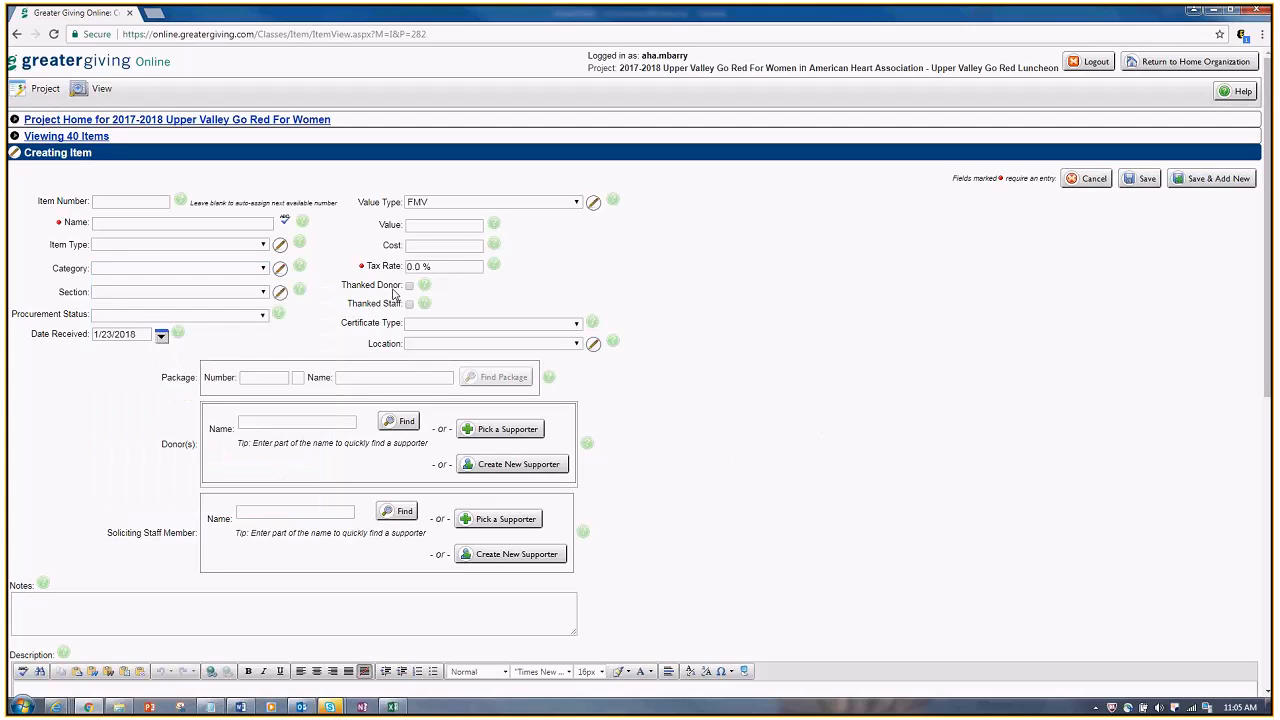
pyautogui.click(261, 293)
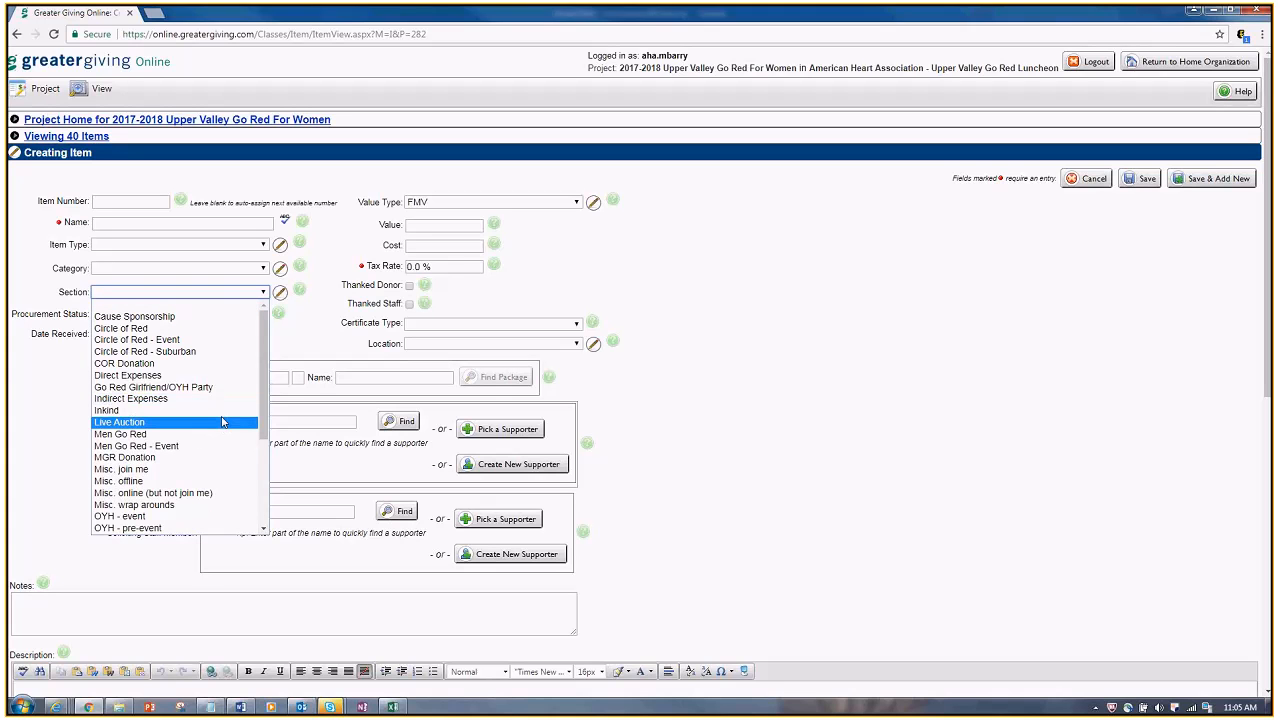
pyautogui.scroll(-4, 221, 426)
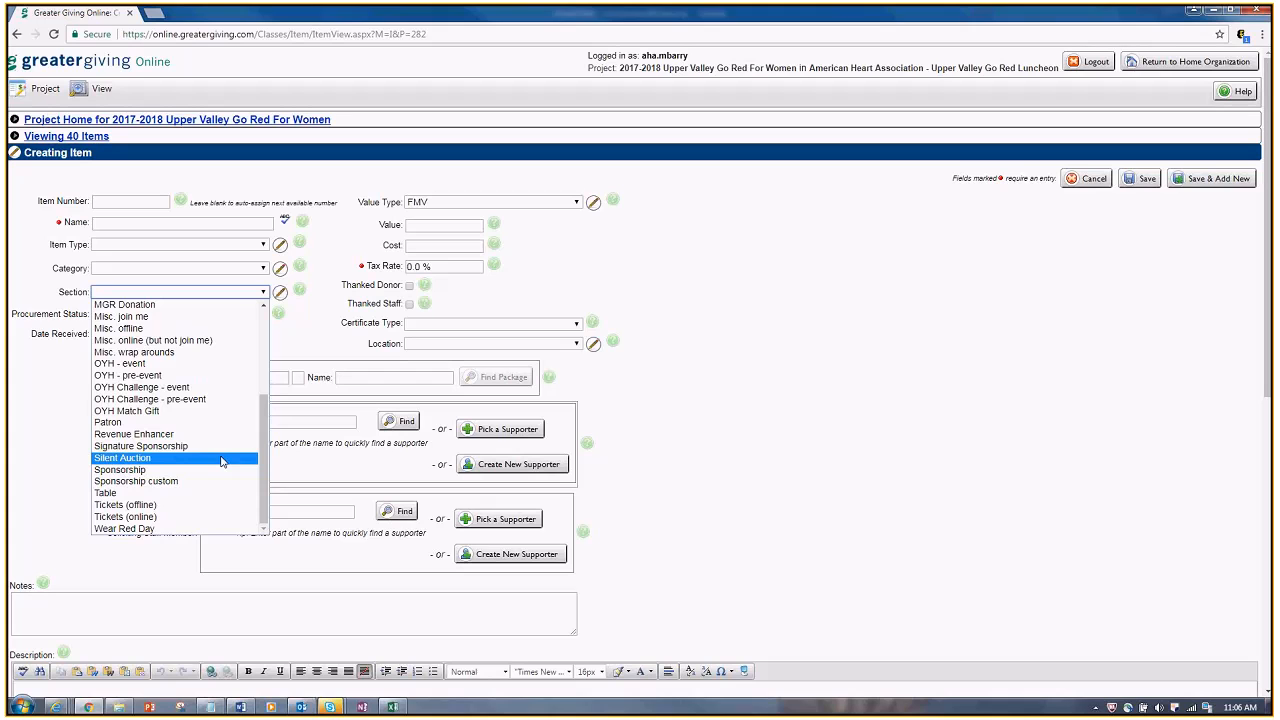
pyautogui.click(824, 426)
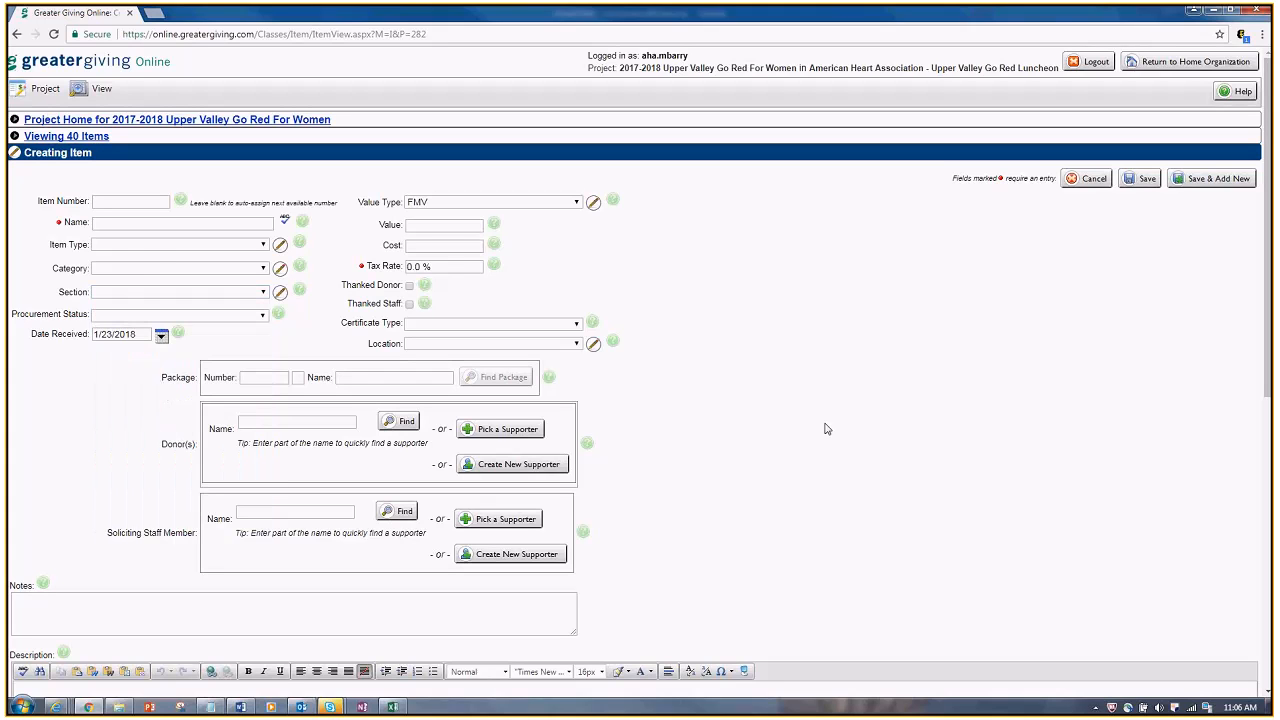
# Set the item's procurement status to Promised By Donor, leaving Form Received unchecked.
pyautogui.click(174, 316)
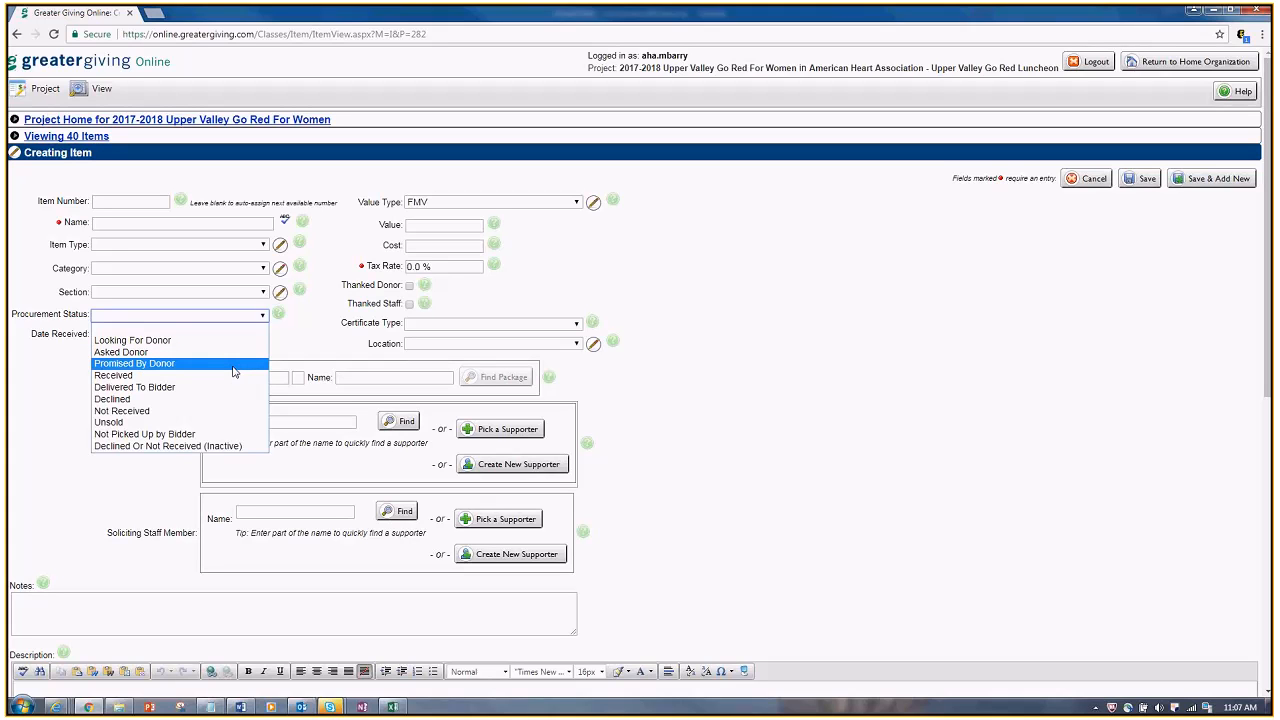
pyautogui.click(298, 350)
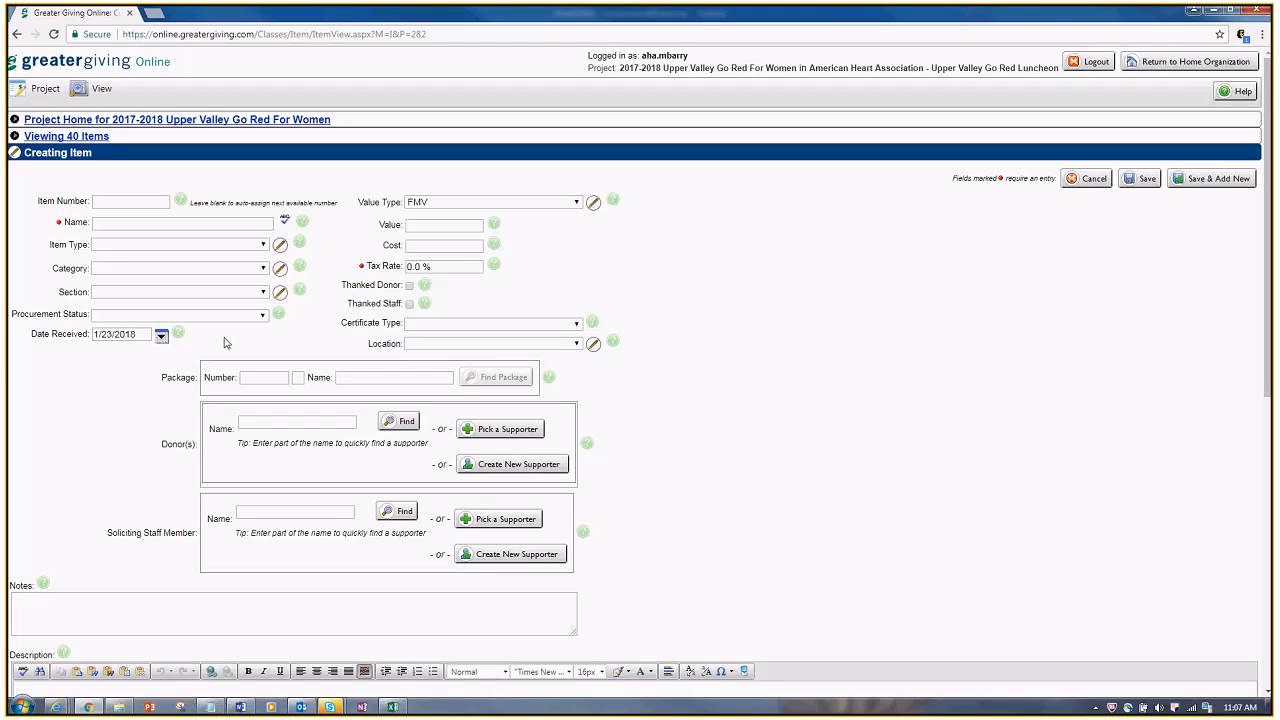
pyautogui.click(263, 316)
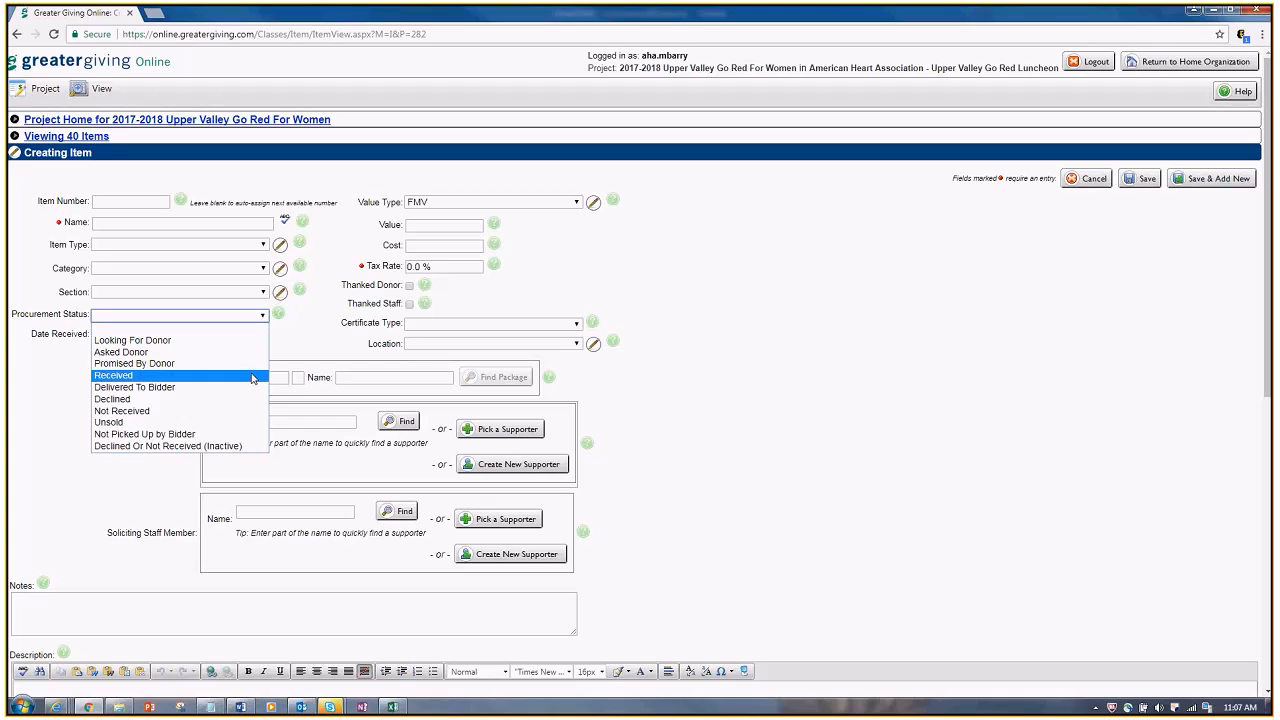
pyautogui.click(130, 363)
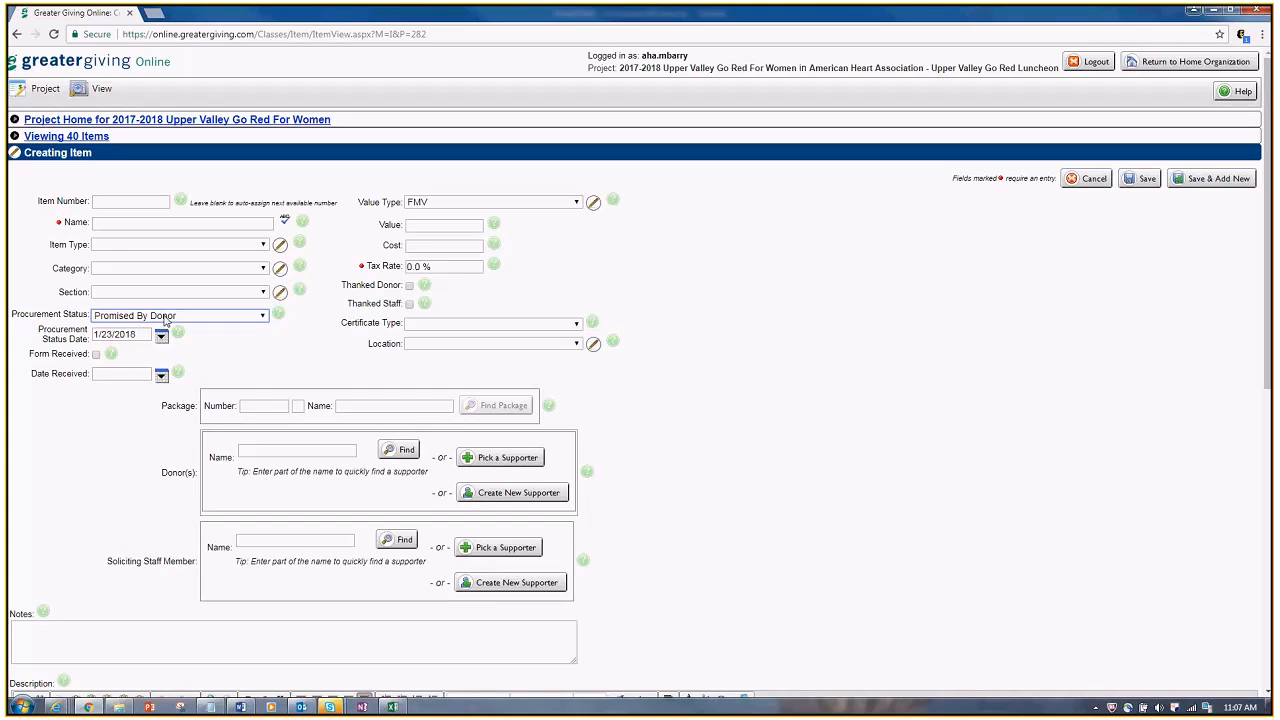
pyautogui.click(96, 355)
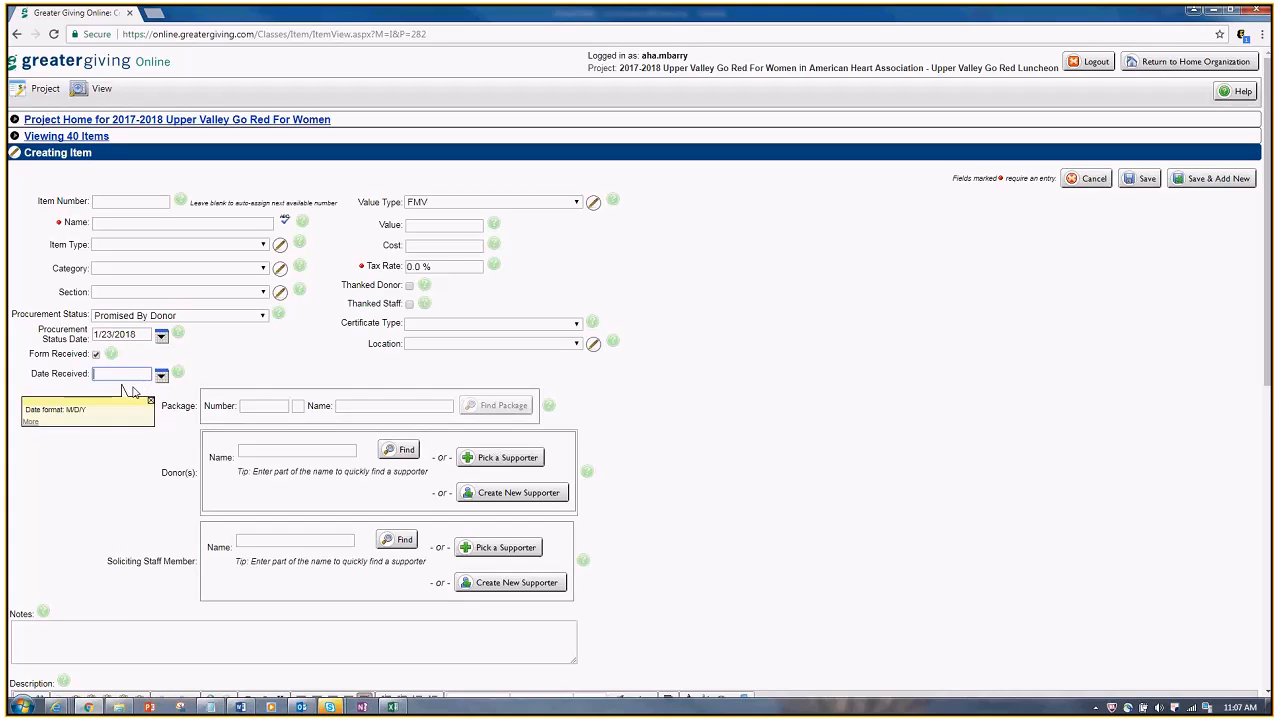
pyautogui.click(96, 354)
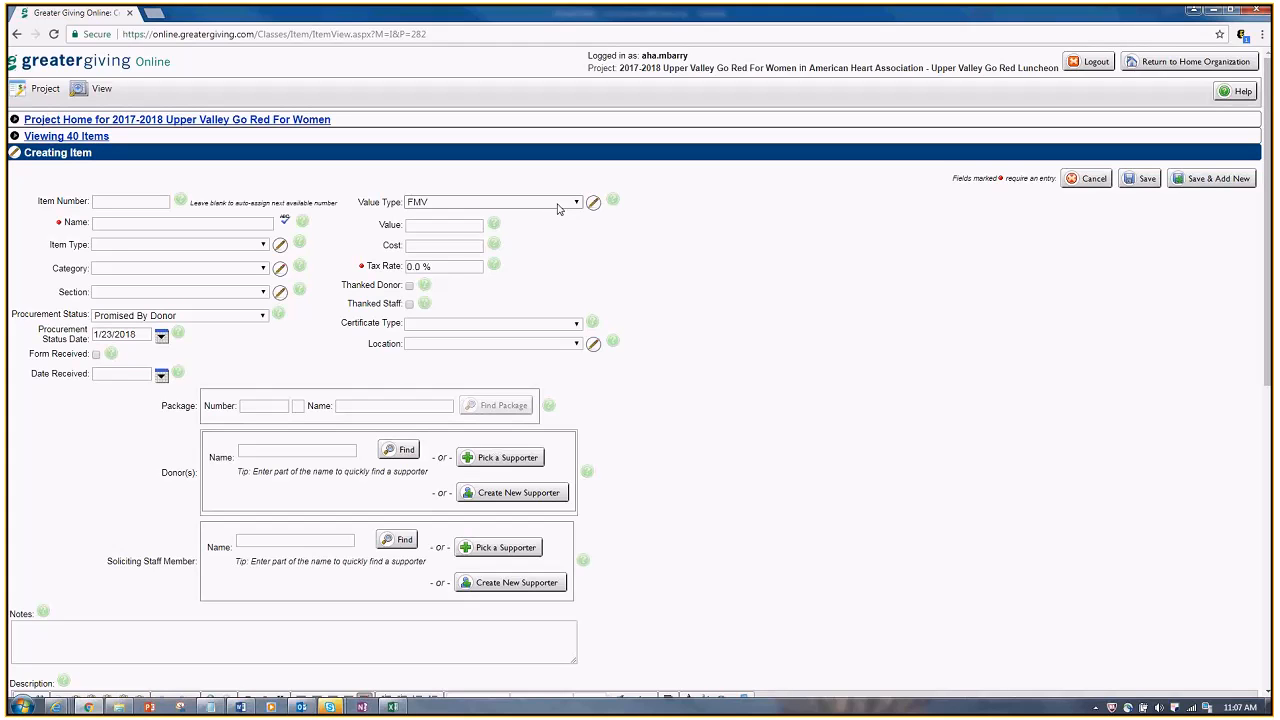
# Choose FMV as the item's value type and leave its value blank.
pyautogui.click(558, 209)
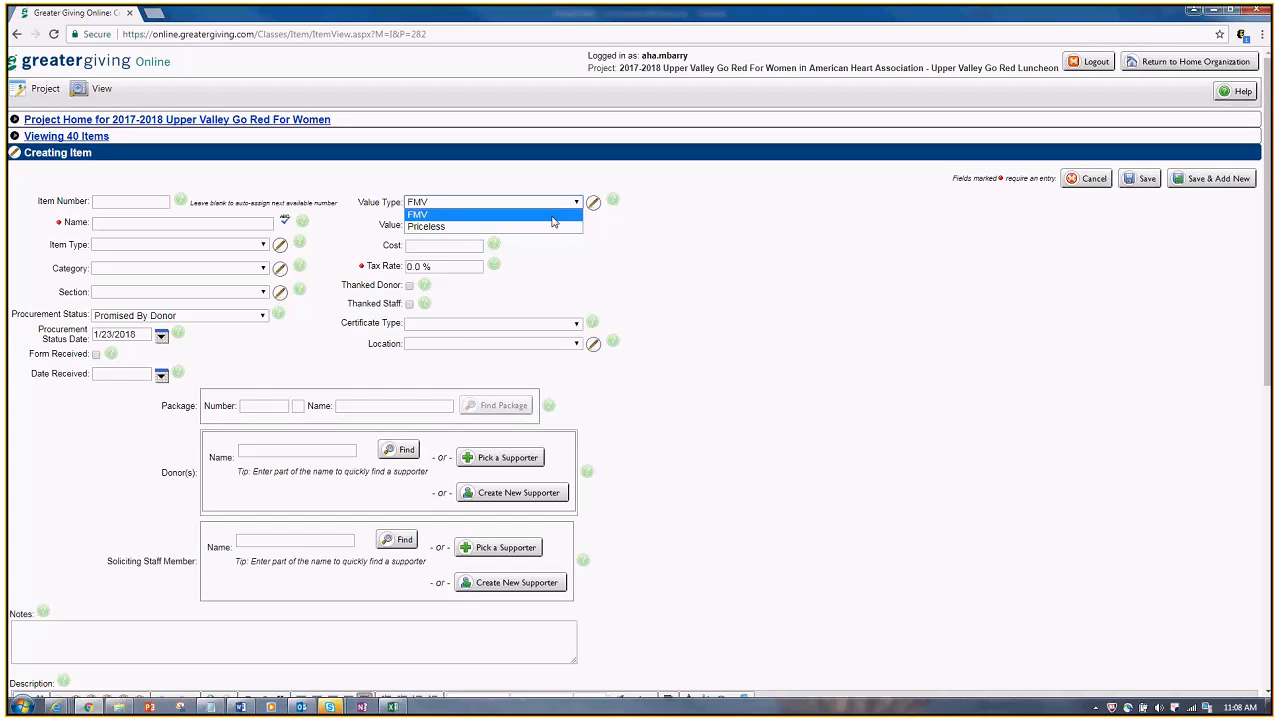
pyautogui.click(553, 217)
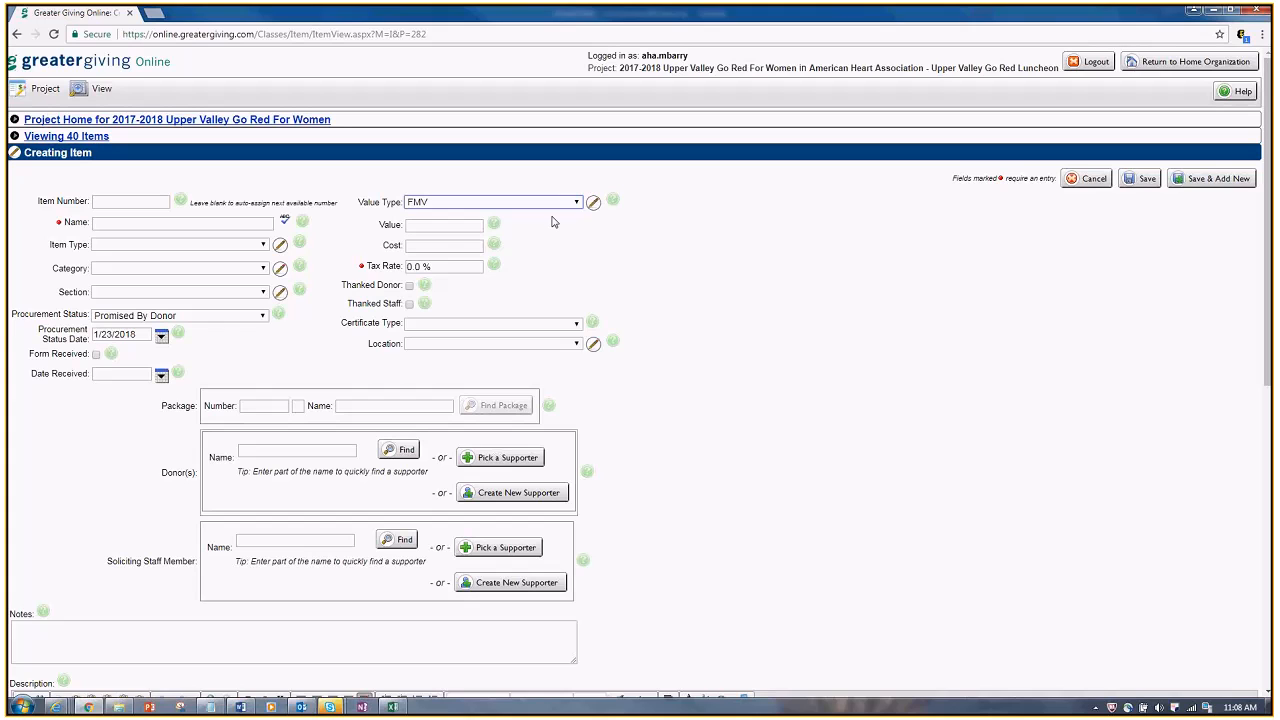
pyautogui.press('Tab')
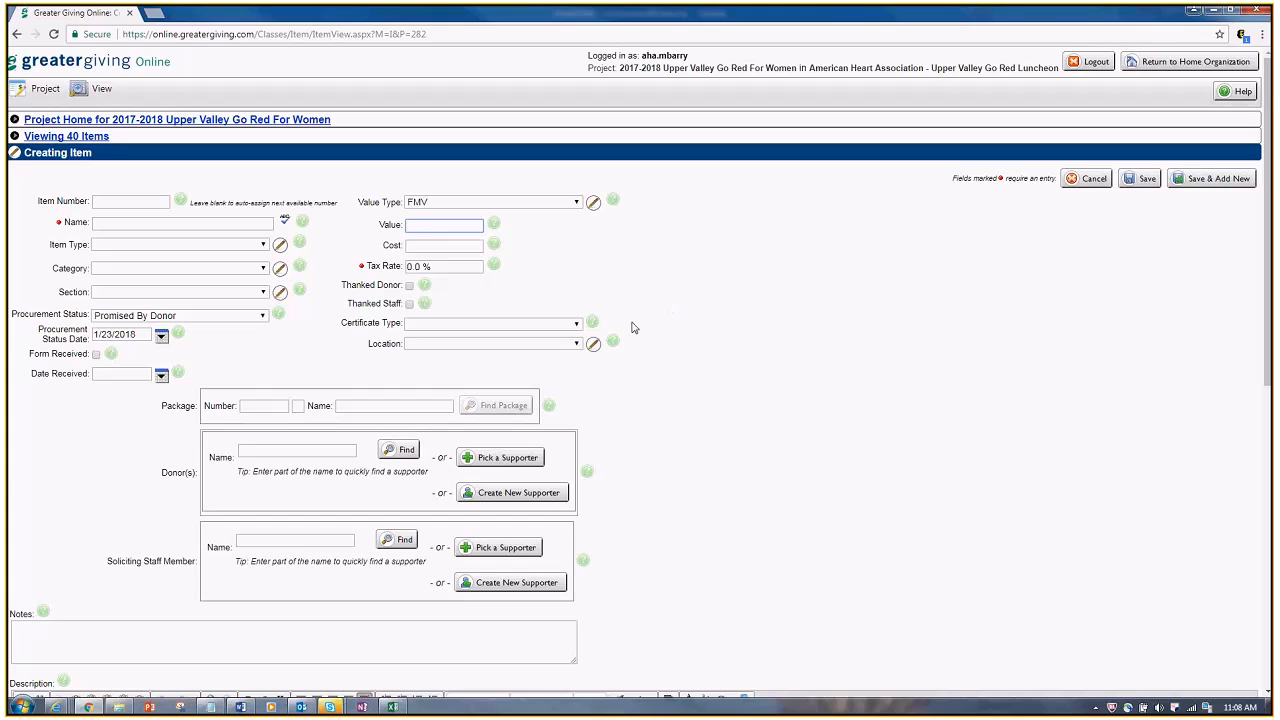
pyautogui.press('Tab')
pyautogui.click(410, 287)
pyautogui.click(410, 287)
pyautogui.click(410, 287)
pyautogui.click(409, 286)
# Set the item's certificate type to Software Printed and view the Location options without choosing one.
pyautogui.click(496, 325)
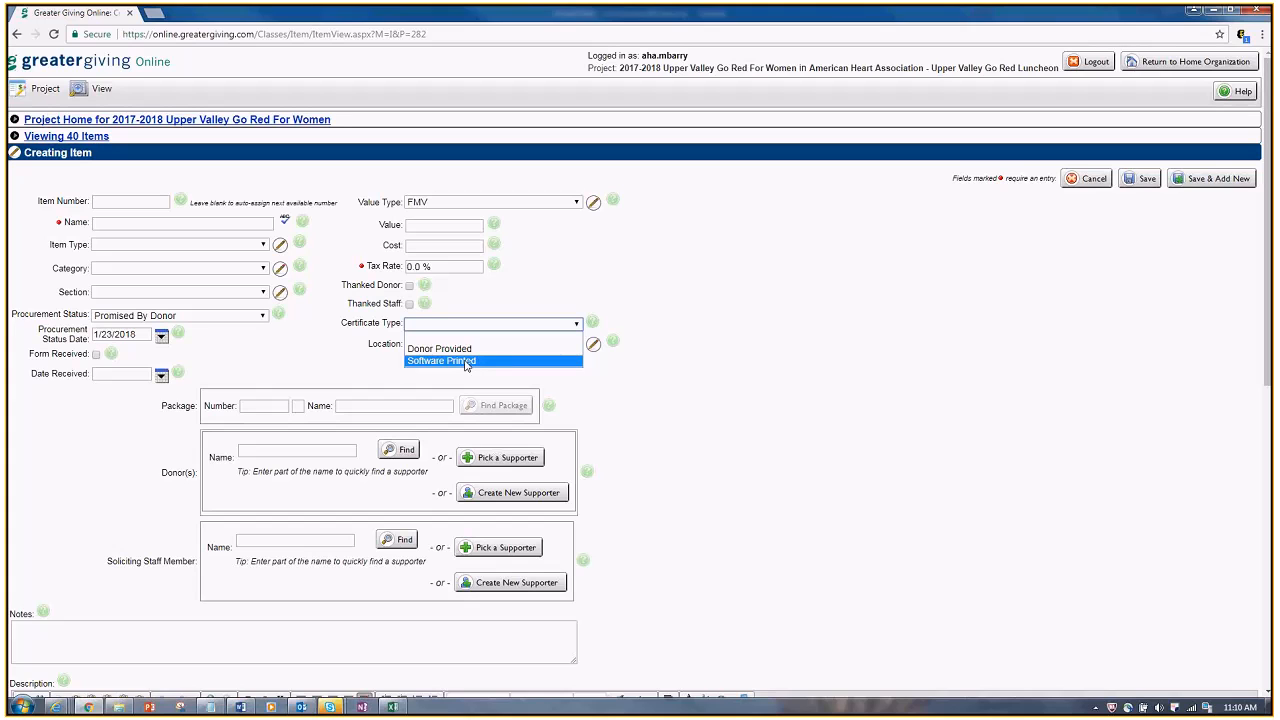
pyautogui.click(466, 362)
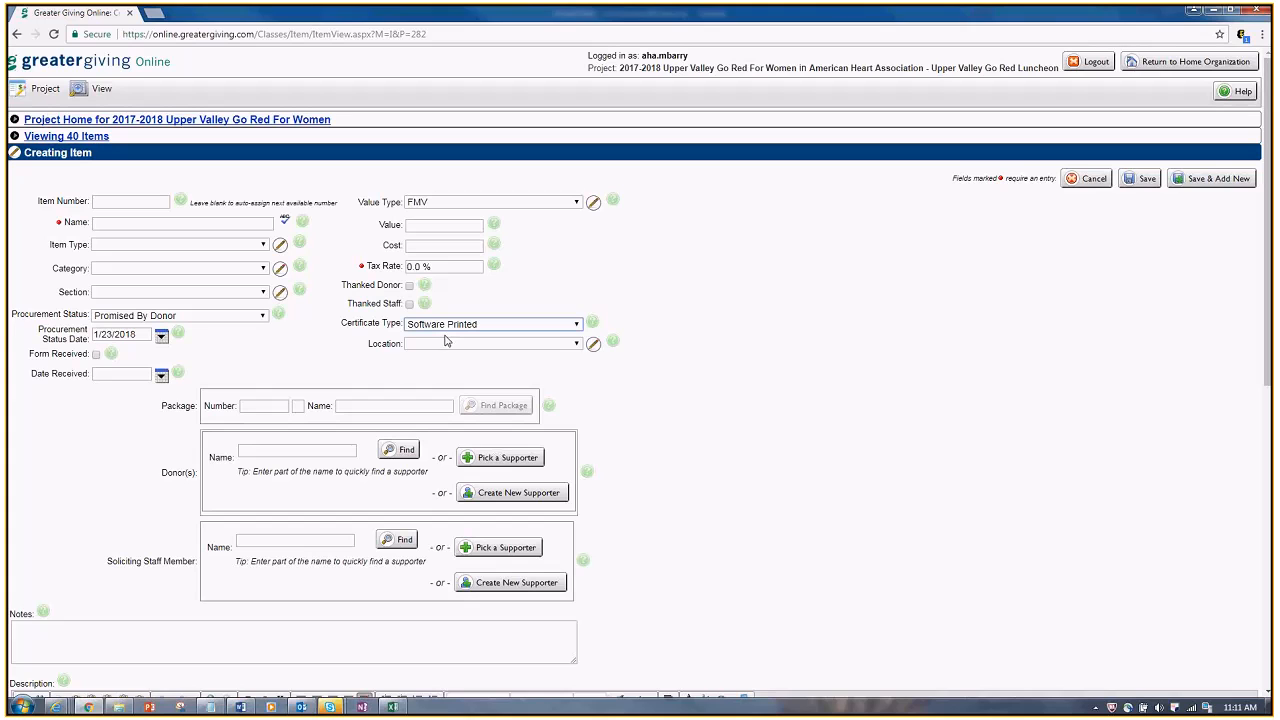
pyautogui.click(557, 346)
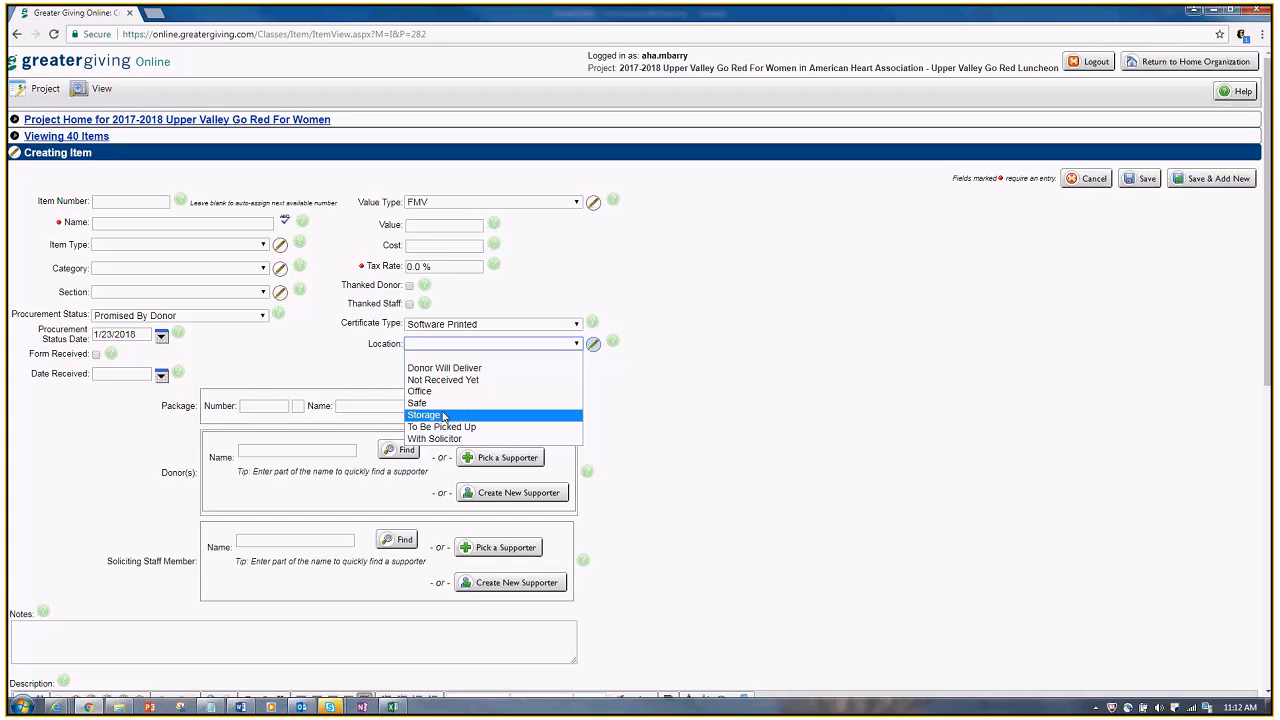
pyautogui.click(710, 414)
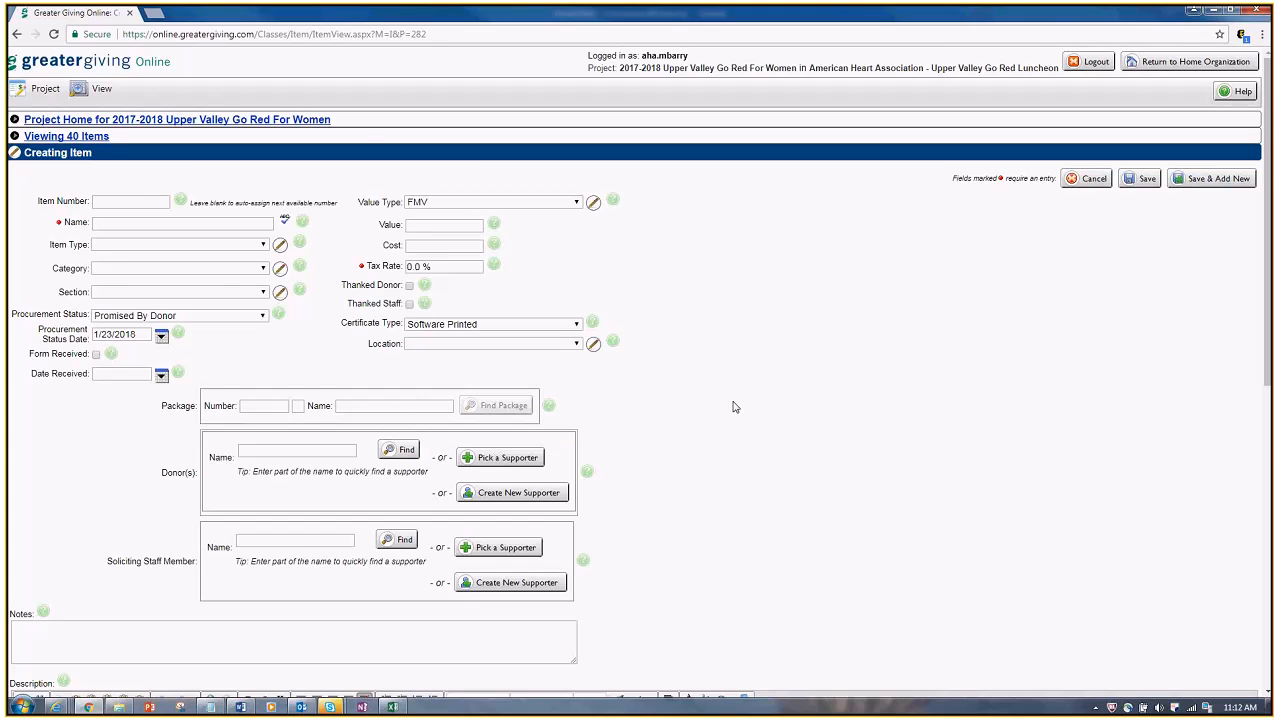
# Search for a donor by first name and add the matching supporter as the item's donor.
pyautogui.scroll(-3, 733, 407)
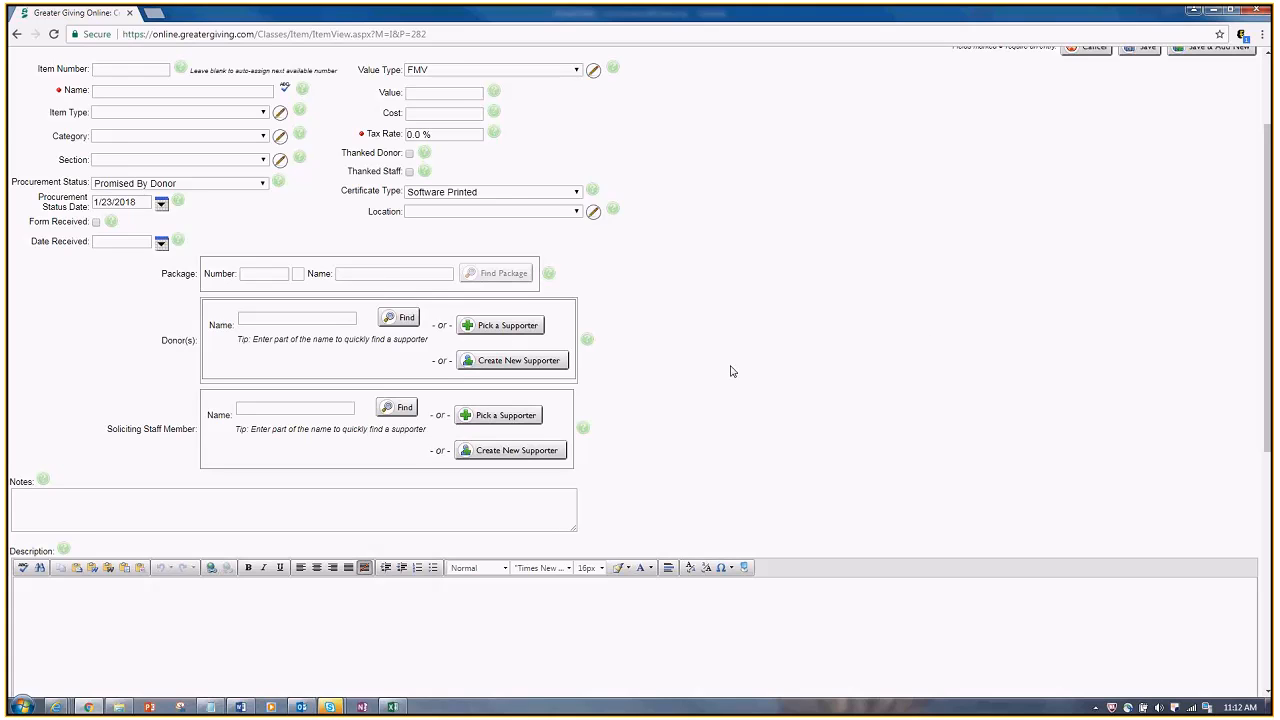
pyautogui.click(275, 320)
pyautogui.write('melissa')
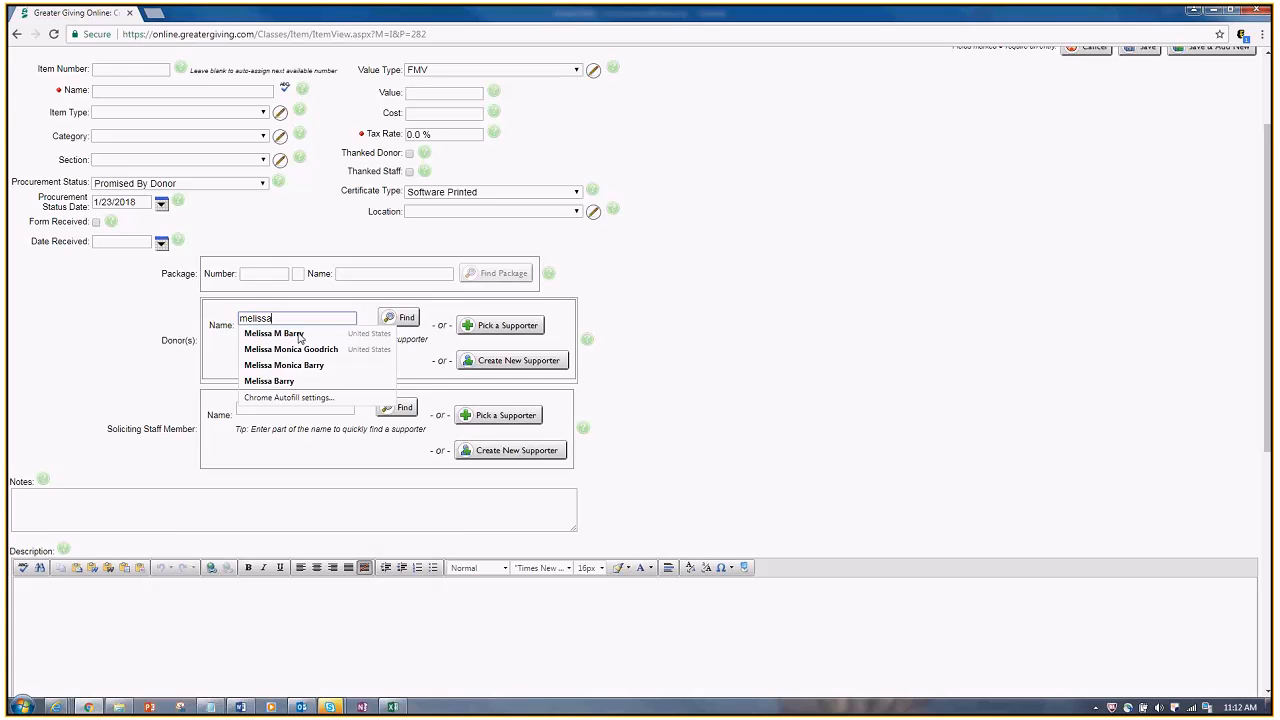
pyautogui.press('Return')
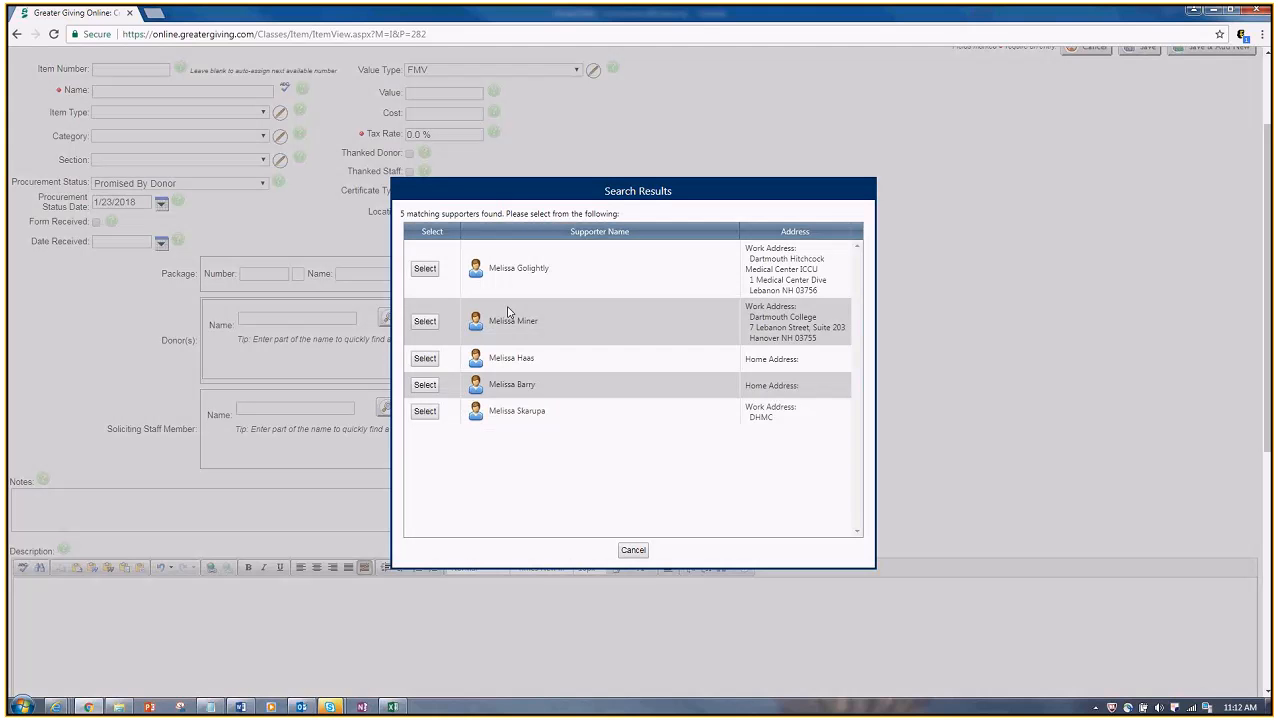
pyautogui.click(425, 385)
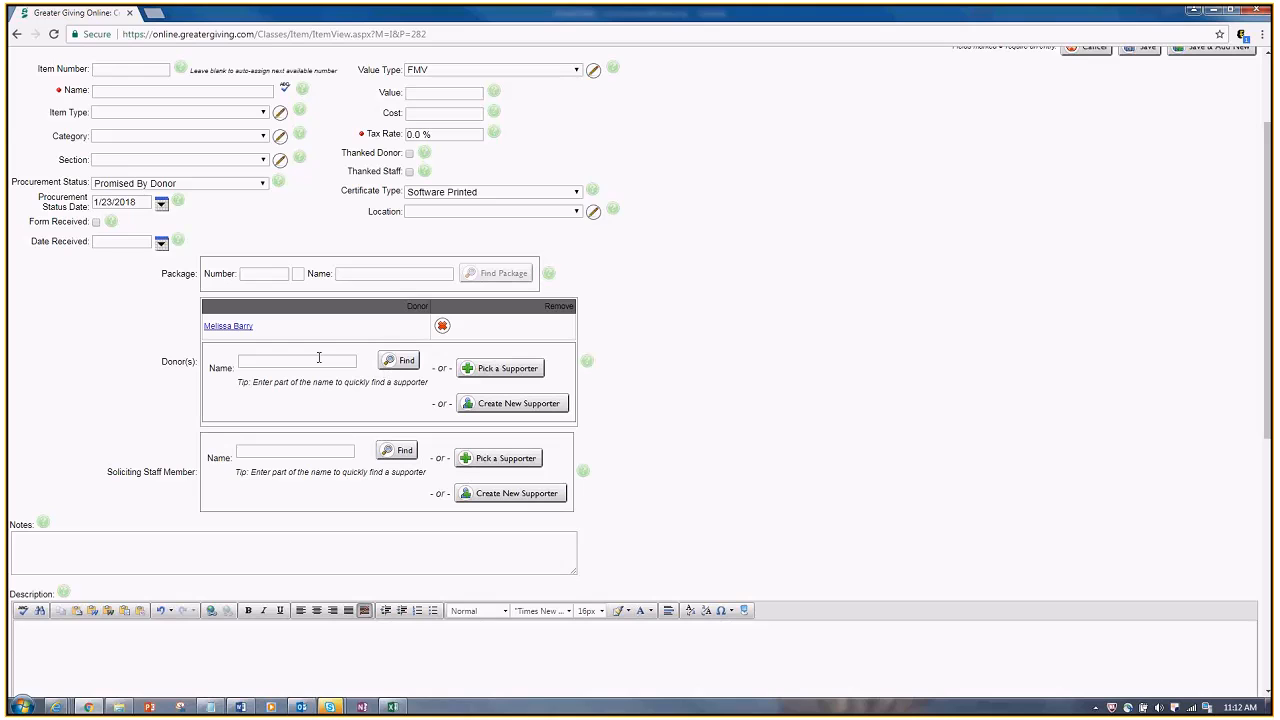
pyautogui.click(517, 406)
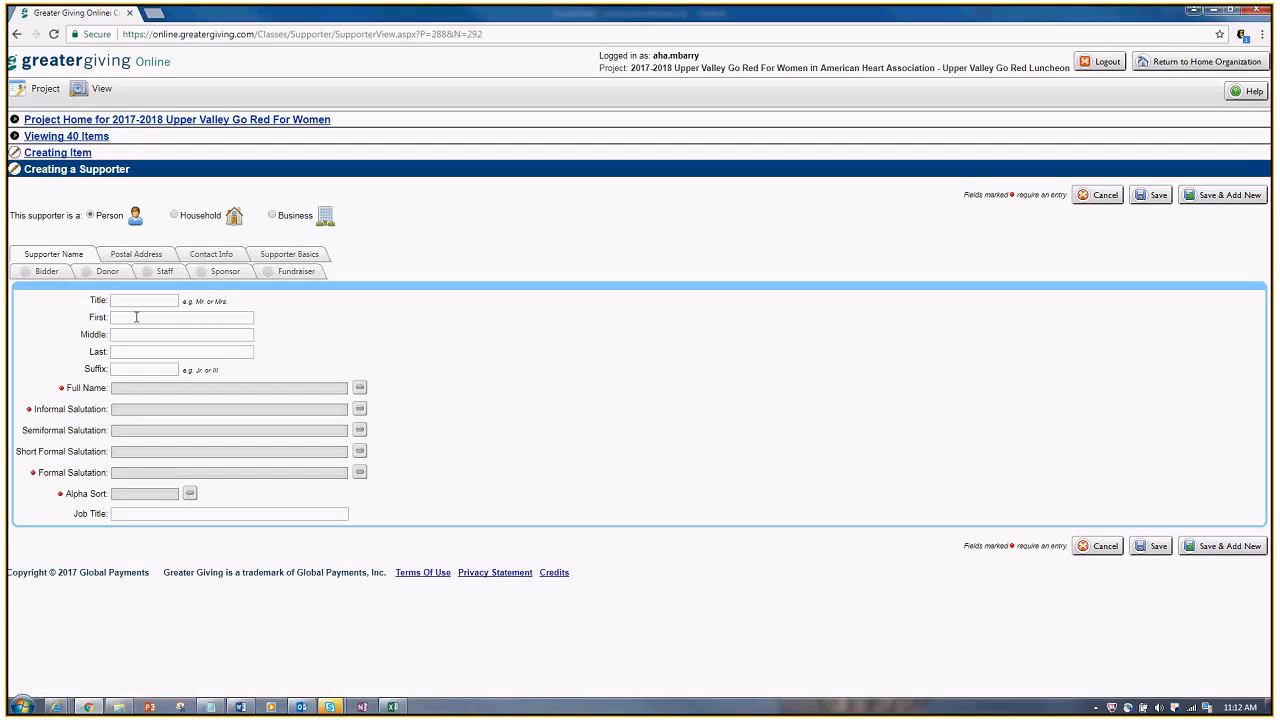
pyautogui.click(137, 316)
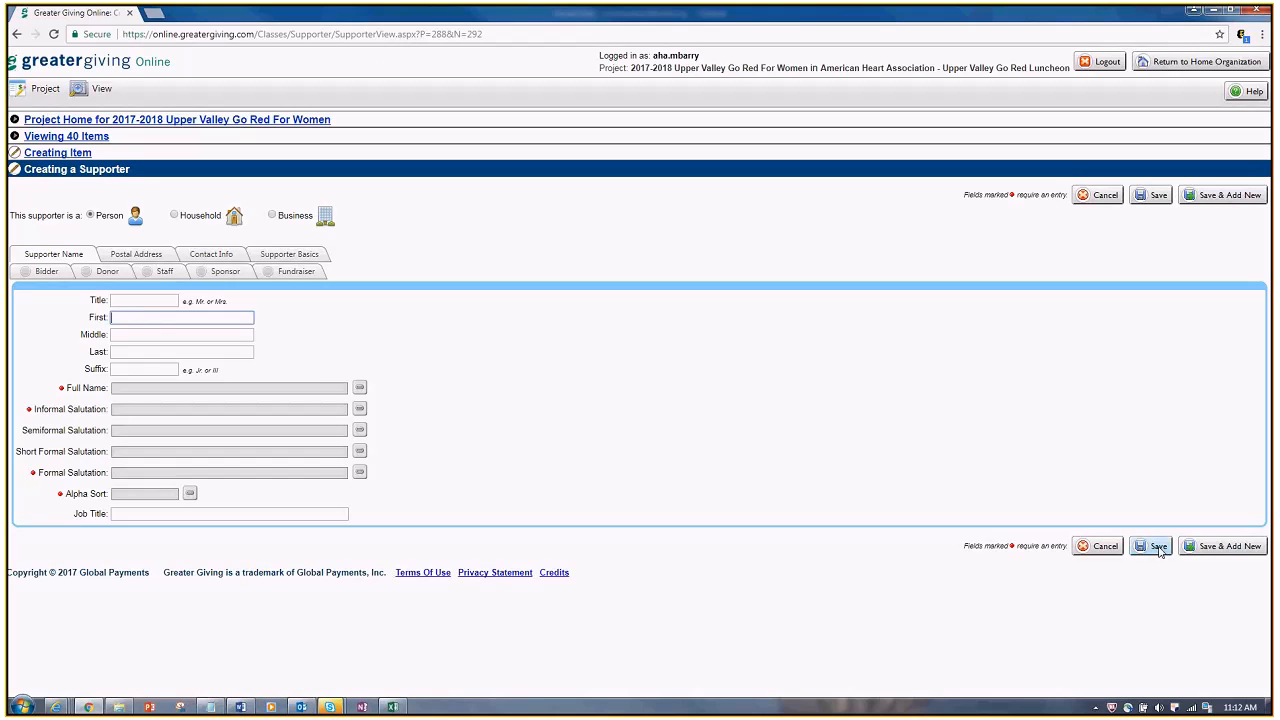
pyautogui.click(1106, 556)
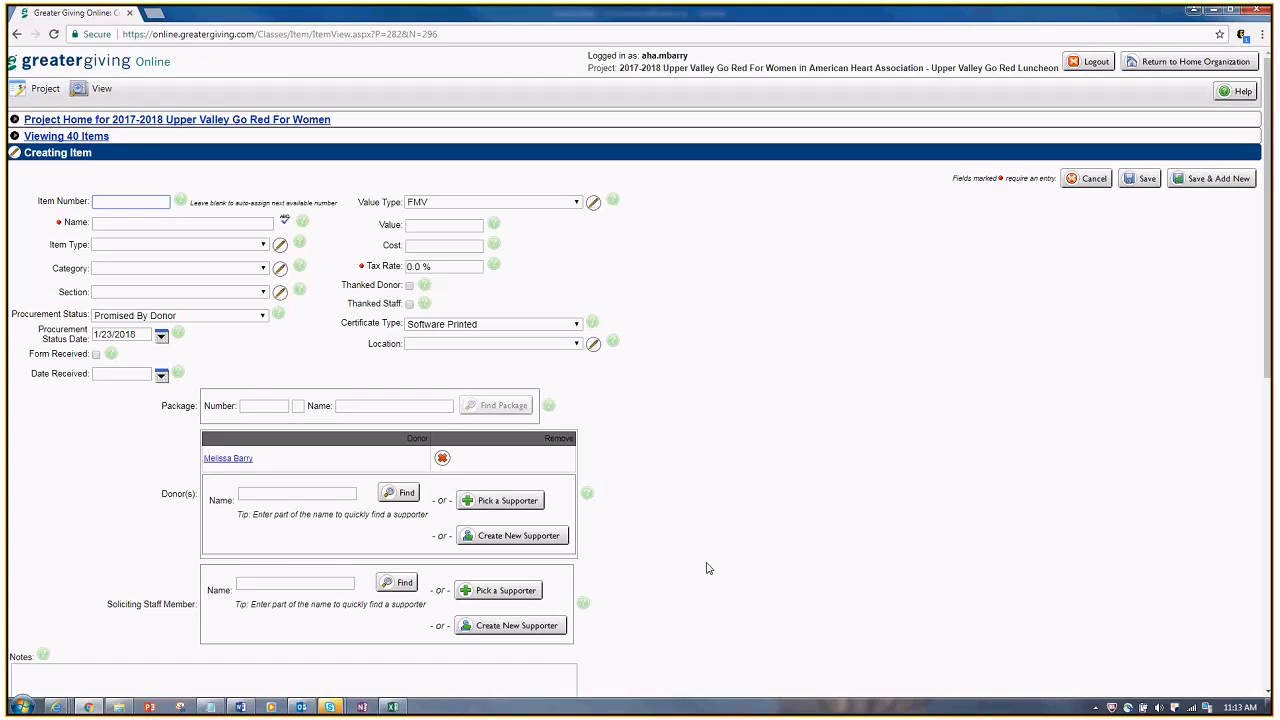
pyautogui.scroll(-2, 707, 556)
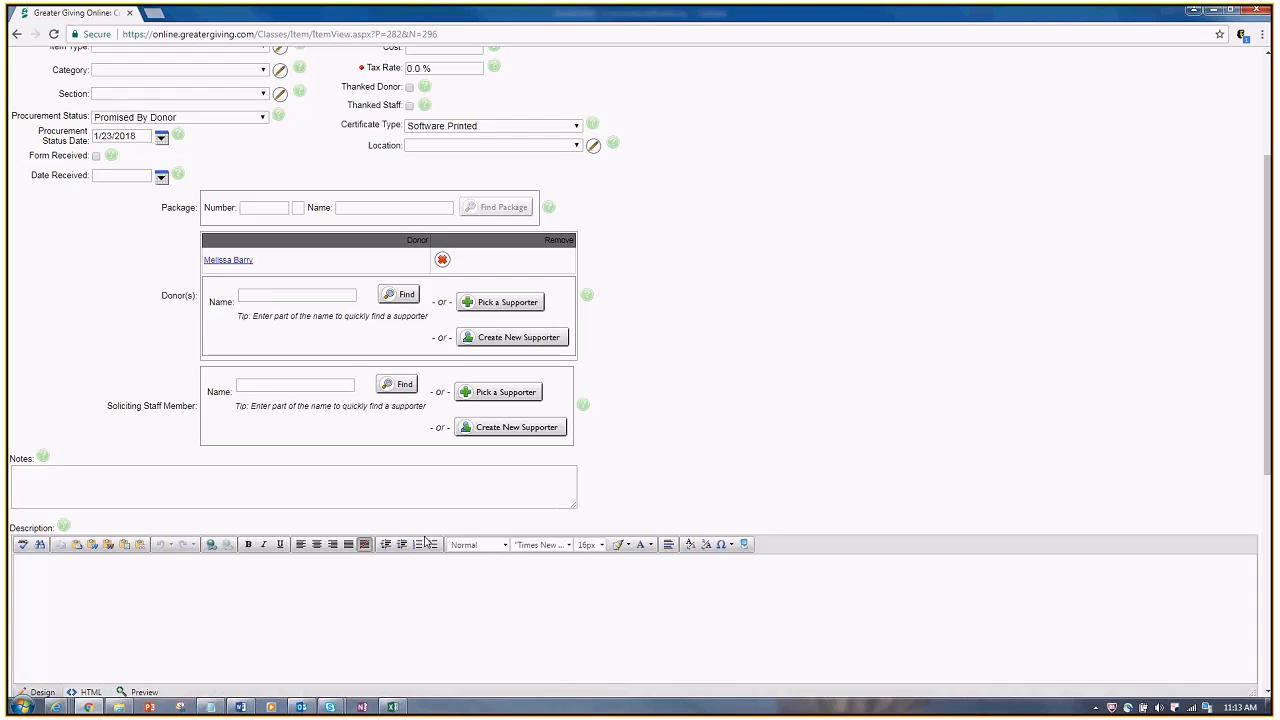
# Review the new item's Notes, Description, Restrictions and Item Images sections, leaving them empty, and cancel the item without saving.
pyautogui.scroll(-1, 422, 520)
pyautogui.scroll(-4, 422, 503)
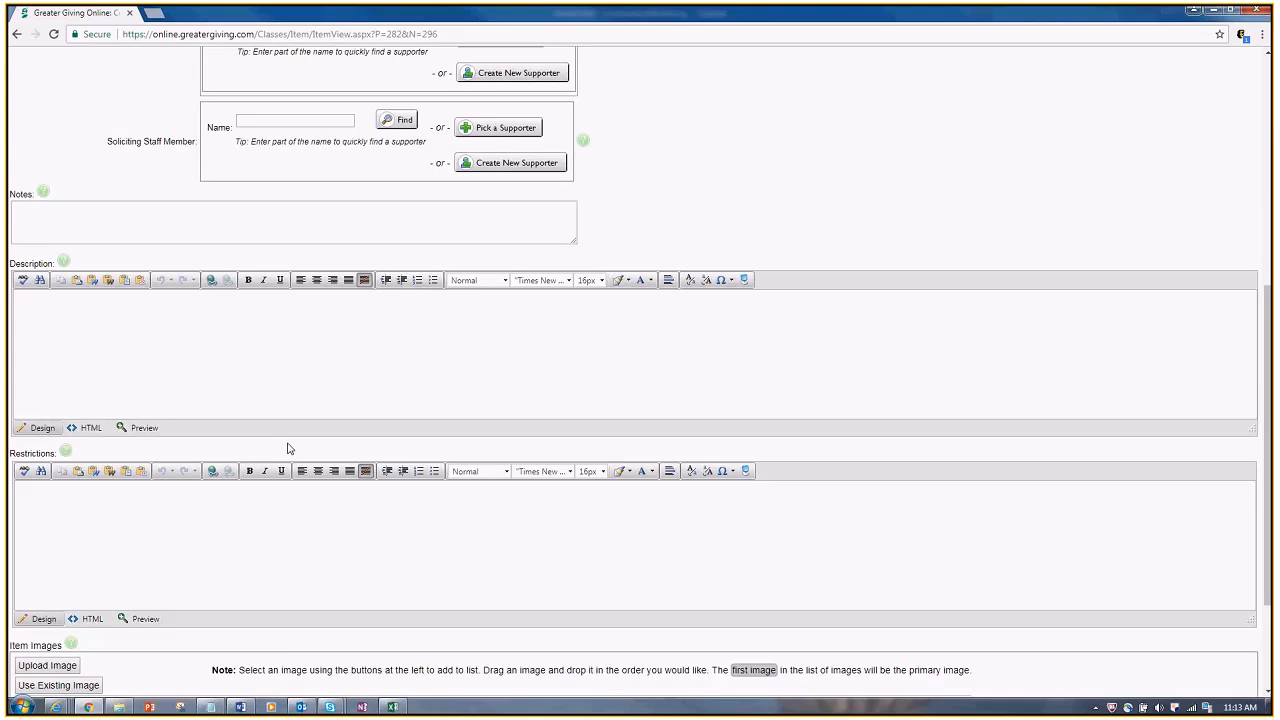
pyautogui.scroll(-1, 288, 449)
pyautogui.click(90, 159)
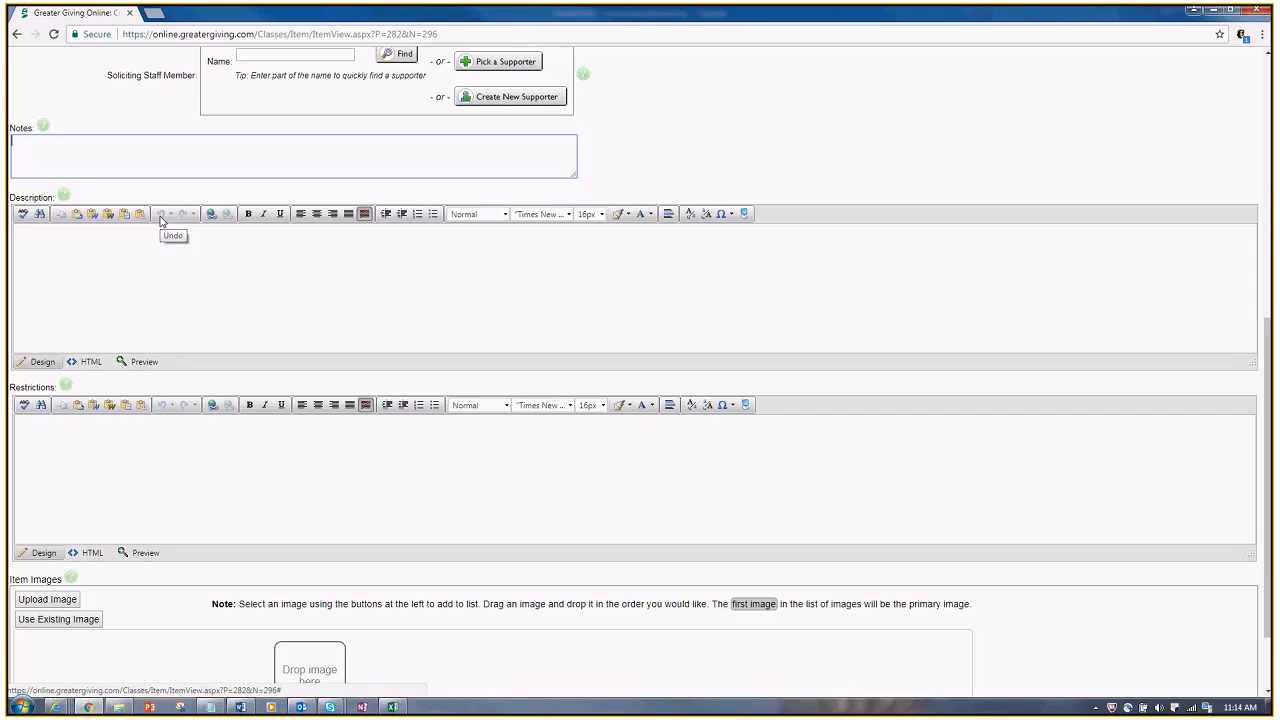
pyautogui.click(330, 289)
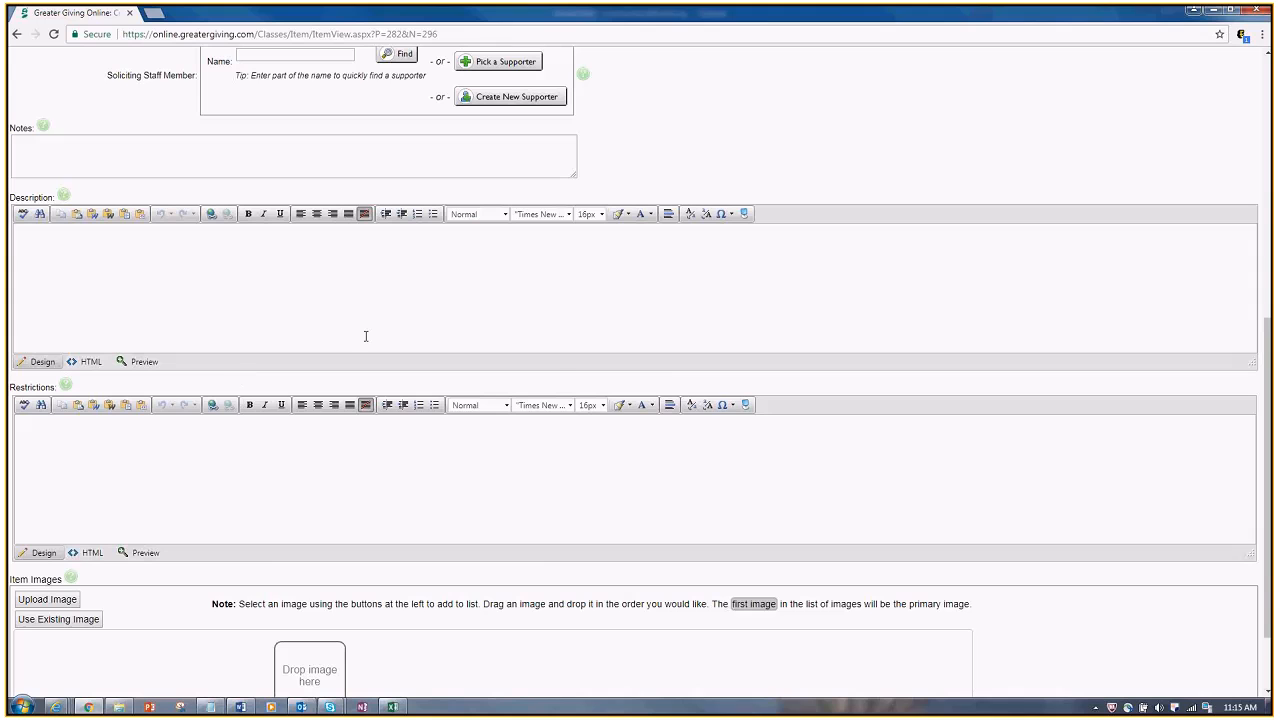
pyautogui.scroll(-1, 550, 364)
pyautogui.scroll(-1, 169, 409)
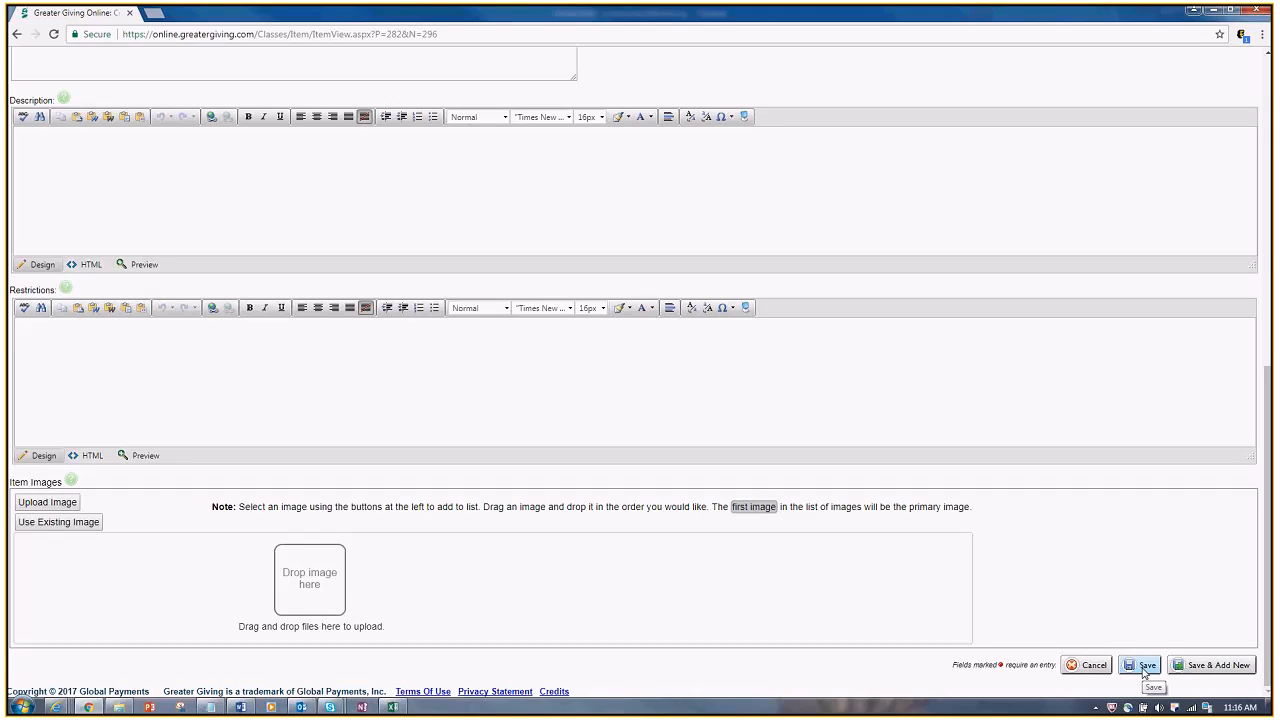
pyautogui.click(1089, 667)
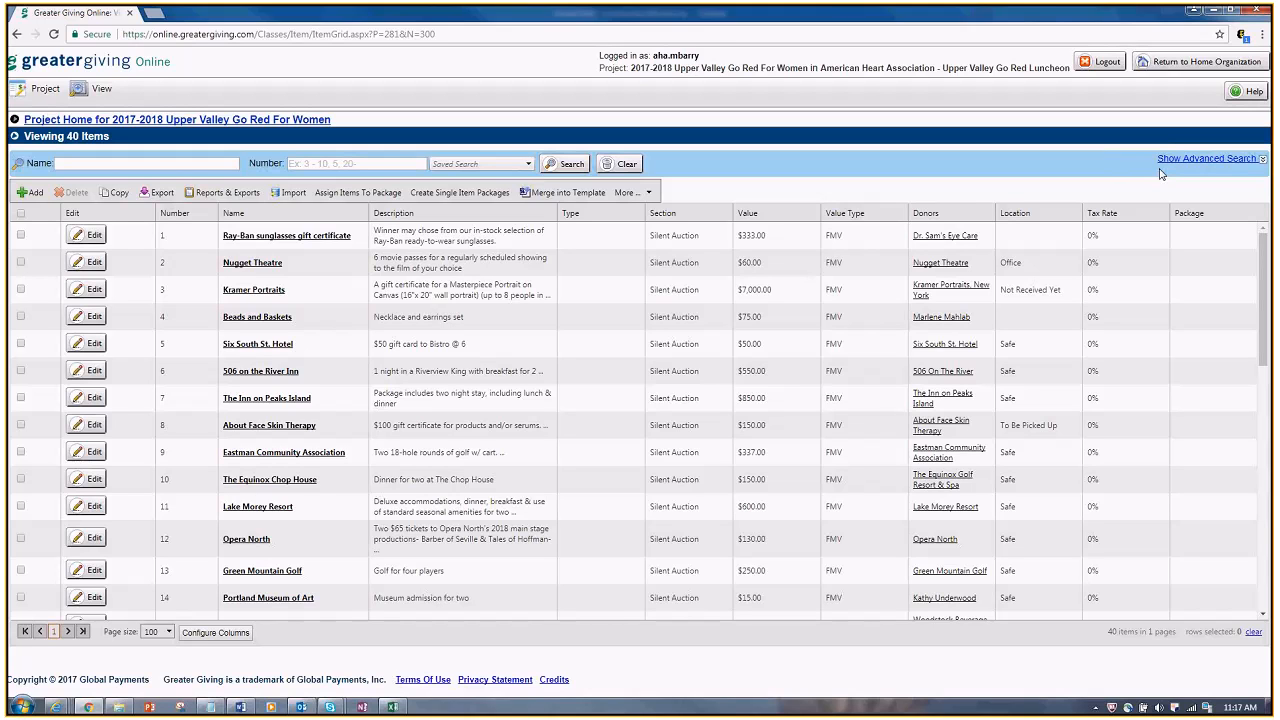
# Filter the item list to items not assigned to a package using the advanced search, and hide the advanced search options.
pyautogui.click(1219, 167)
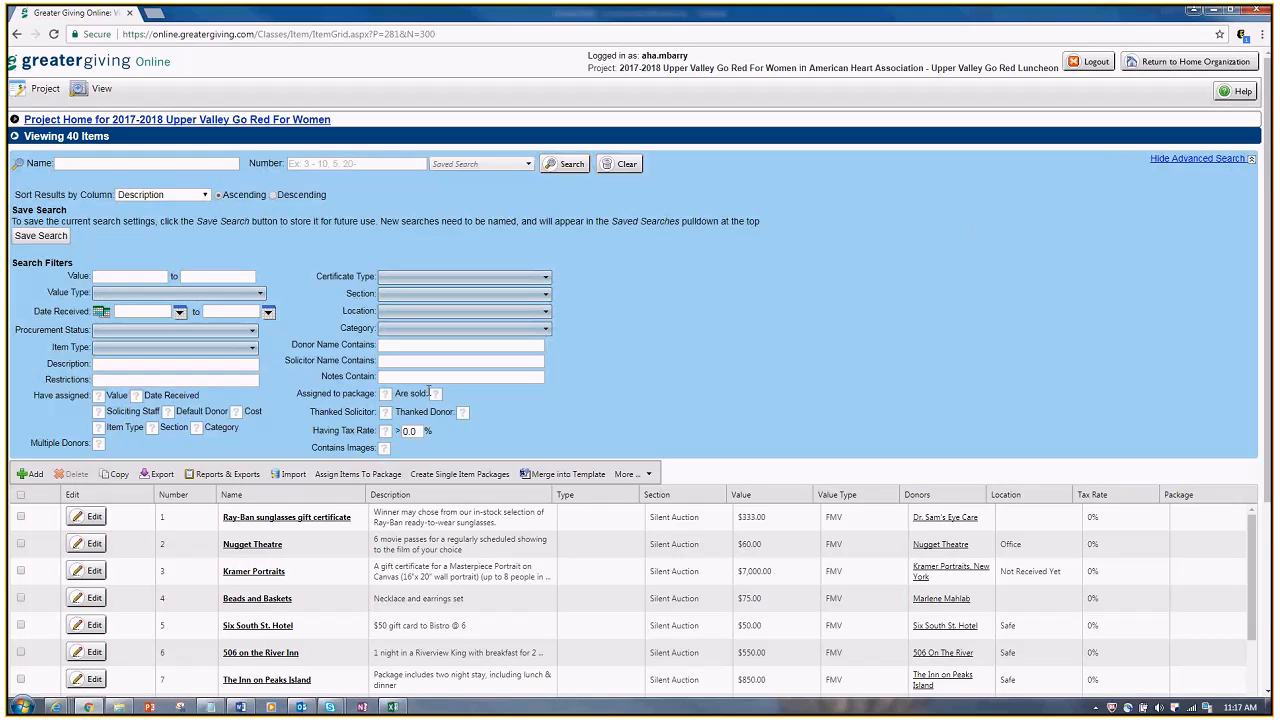
pyautogui.click(386, 397)
pyautogui.click(387, 398)
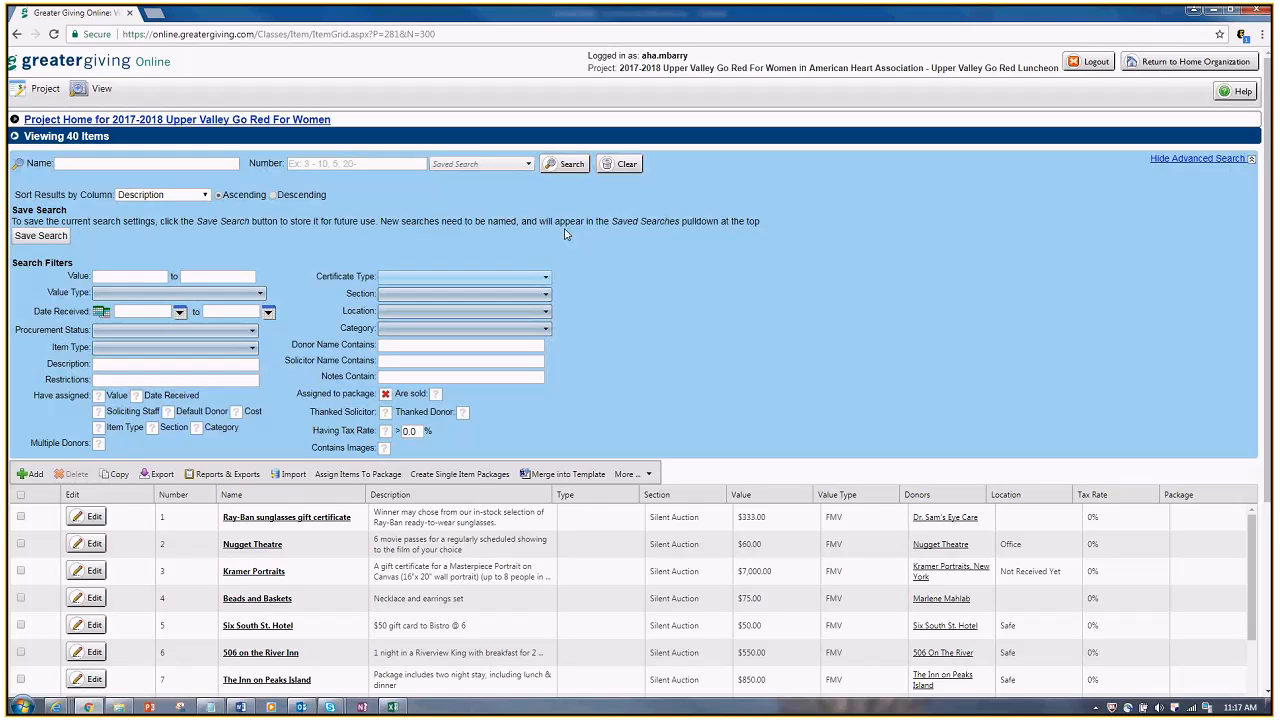
pyautogui.click(566, 164)
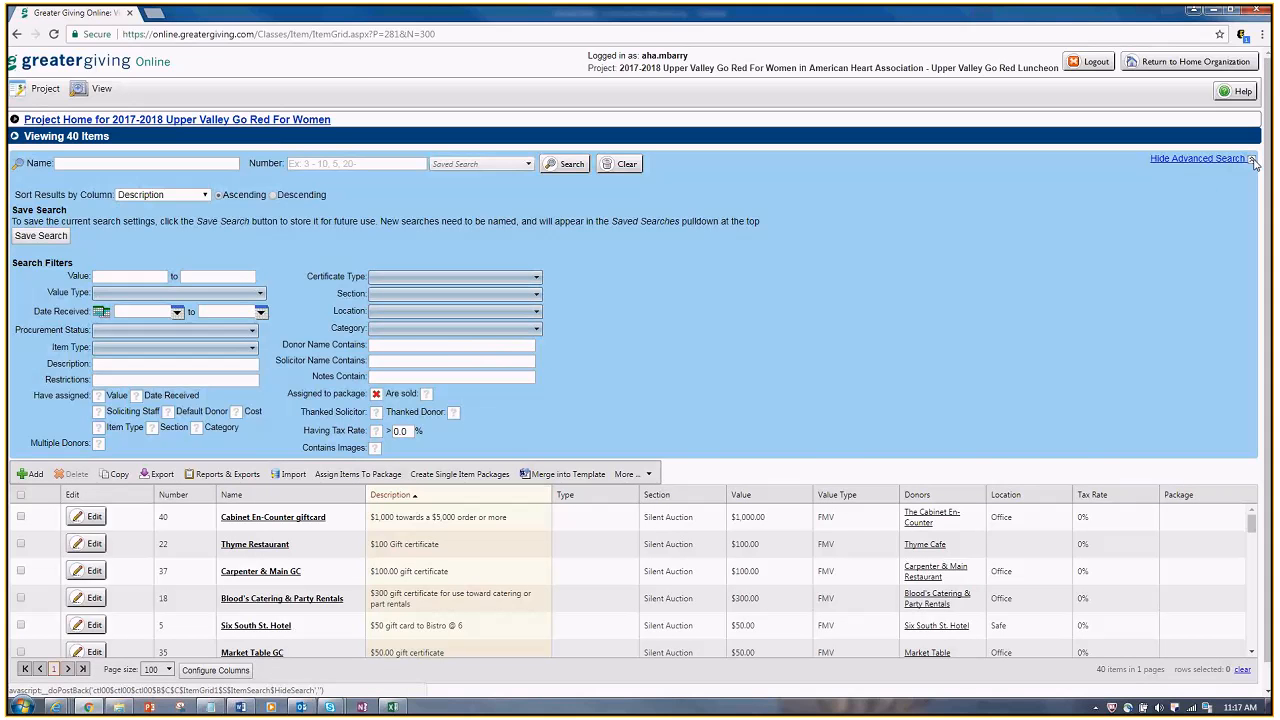
pyautogui.click(1198, 158)
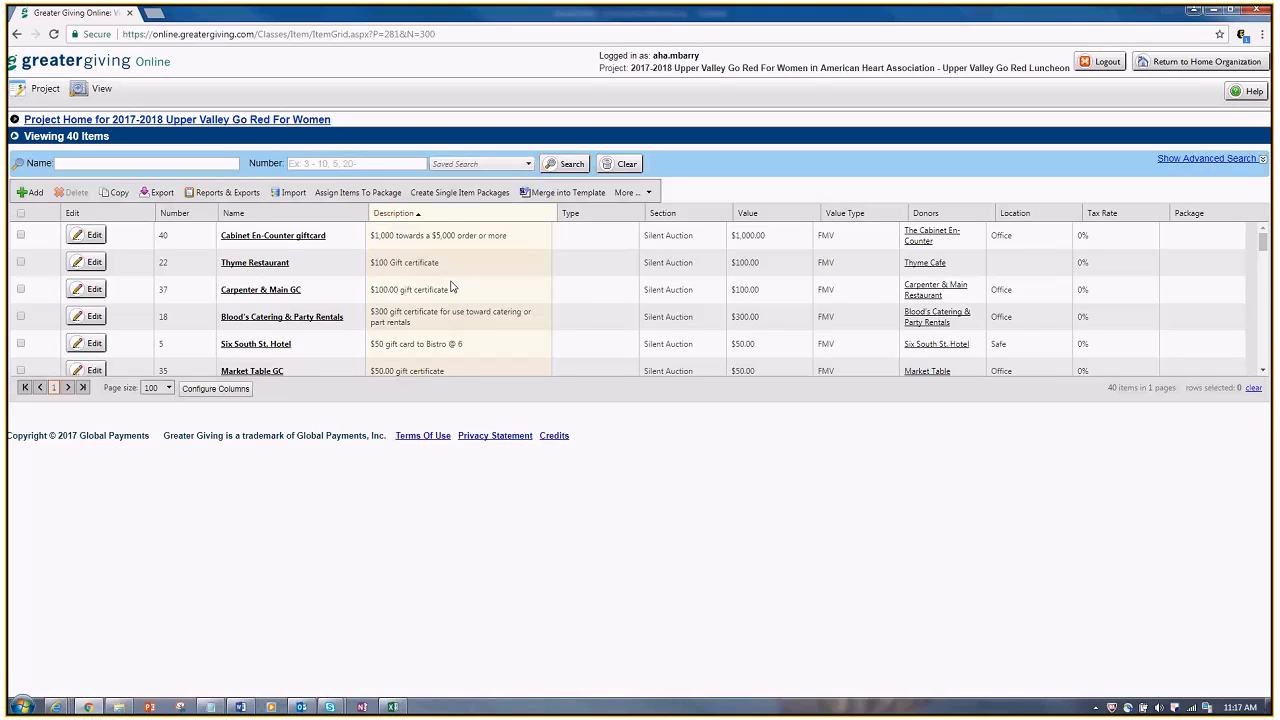
# Look through the item list and sort it by item number in ascending order.
pyautogui.scroll(-3, 551, 312)
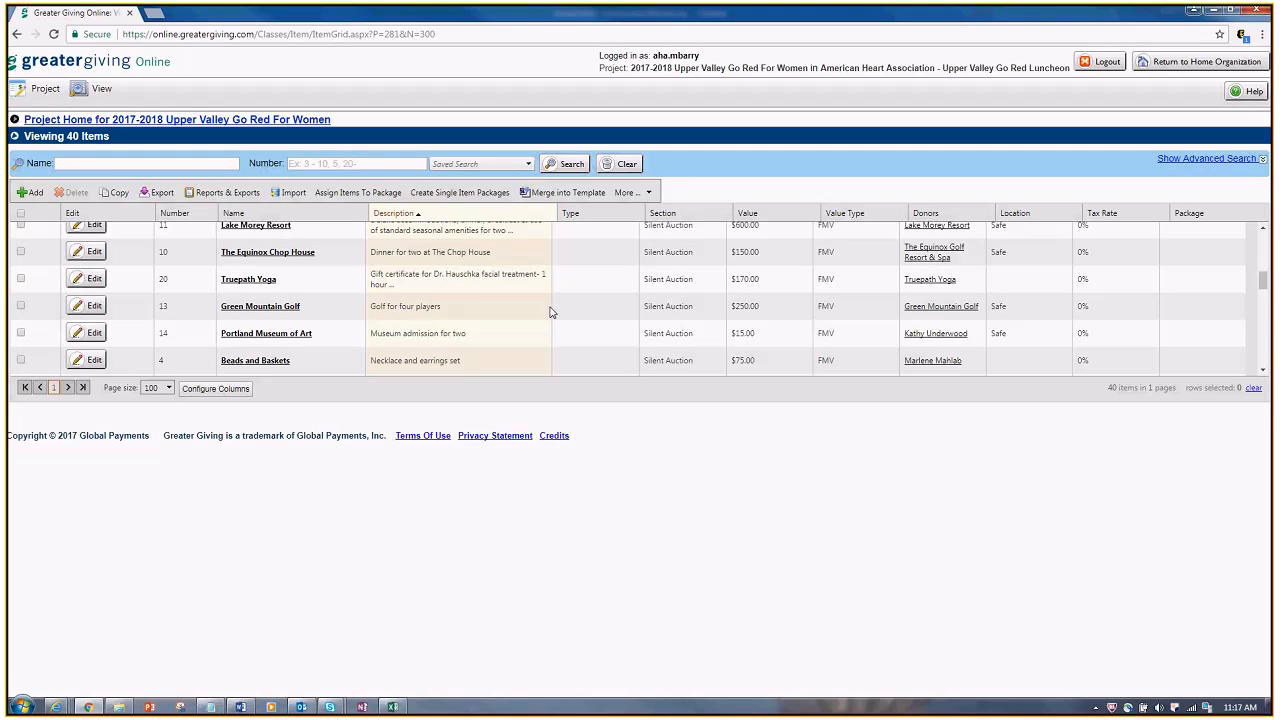
pyautogui.scroll(3, 551, 312)
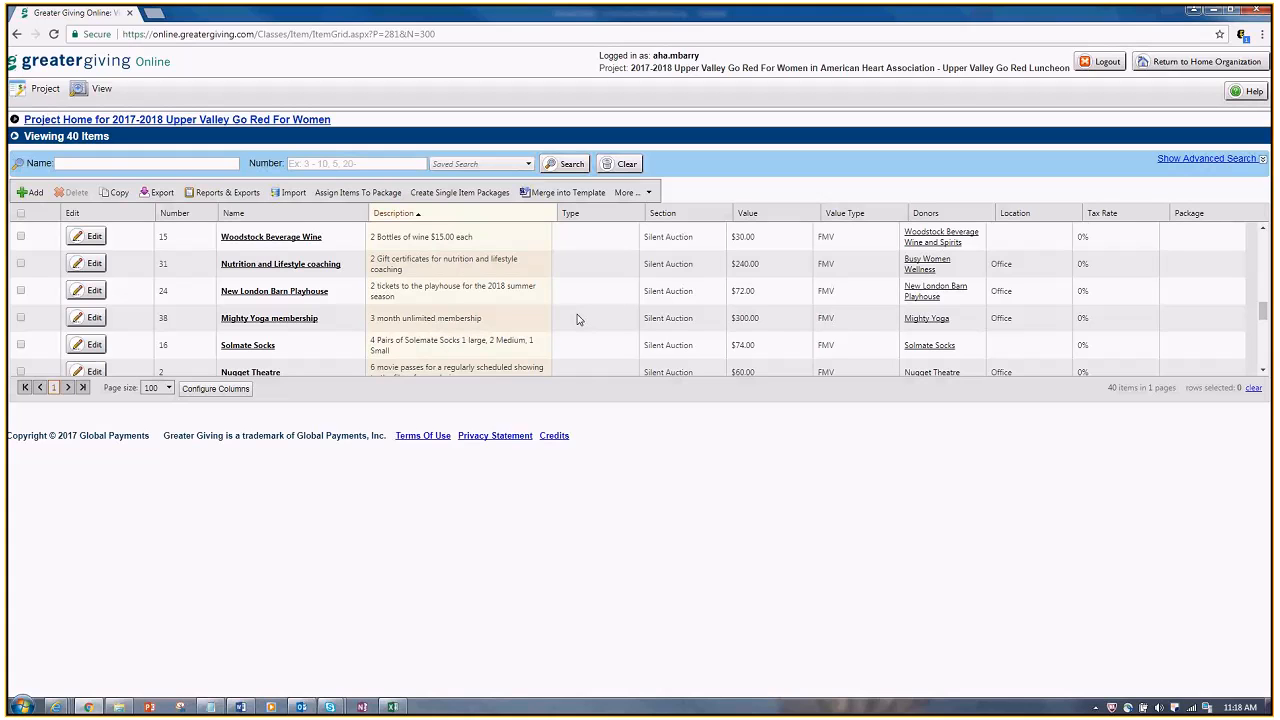
pyautogui.scroll(5, 577, 318)
pyautogui.click(174, 213)
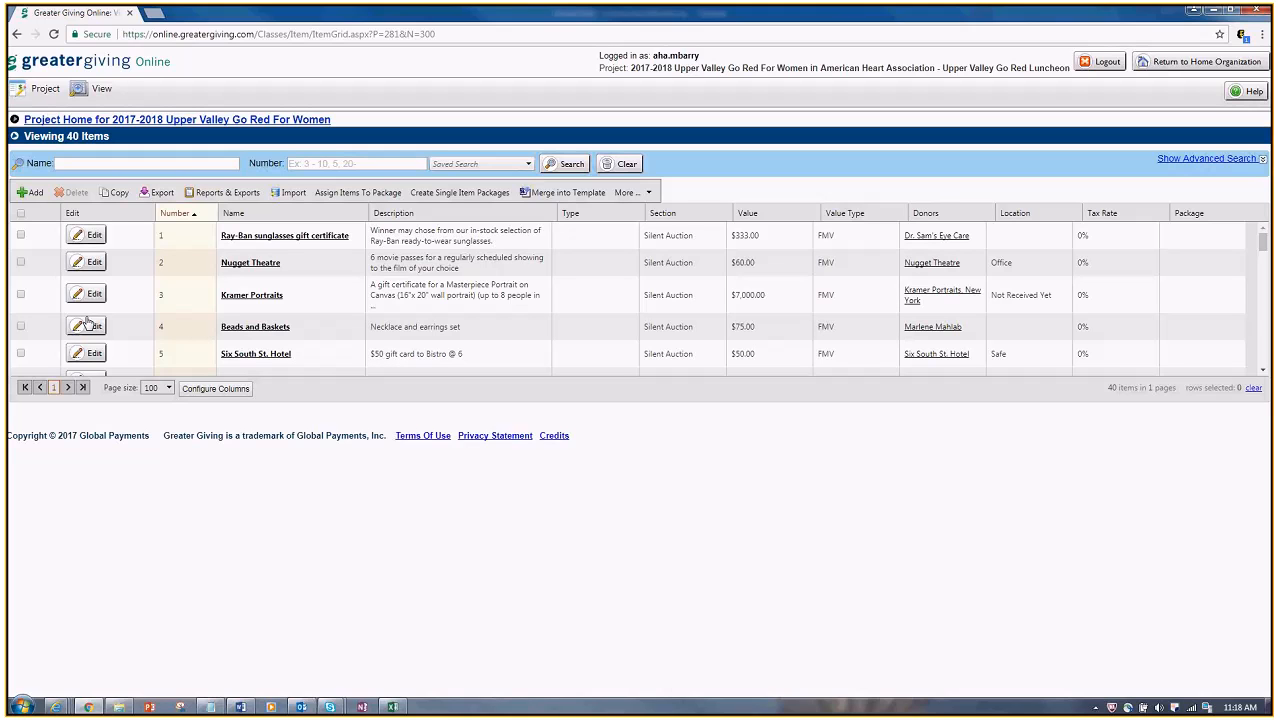
# Select items 4 Beads and Baskets, 16 Solmate Socks, 19 Eyeglass Outlet and 20 Truepath Yoga in the list.
pyautogui.scroll(-1, 537, 343)
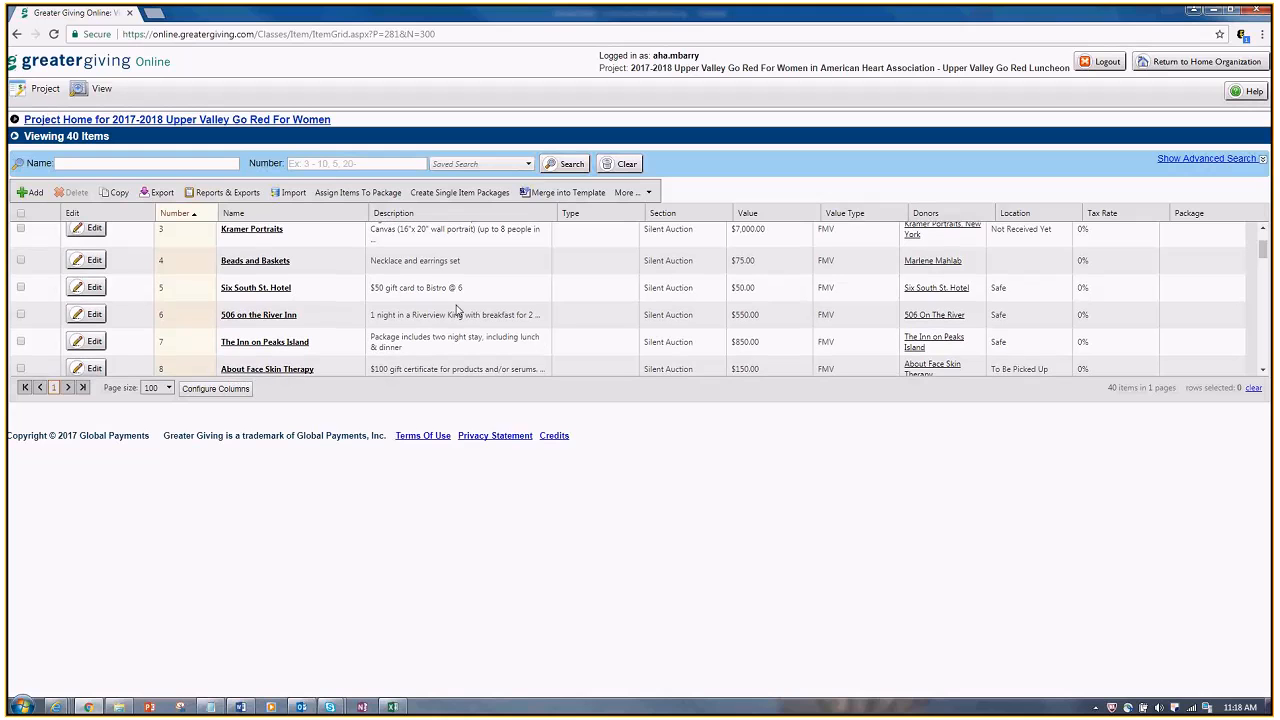
pyautogui.click(20, 260)
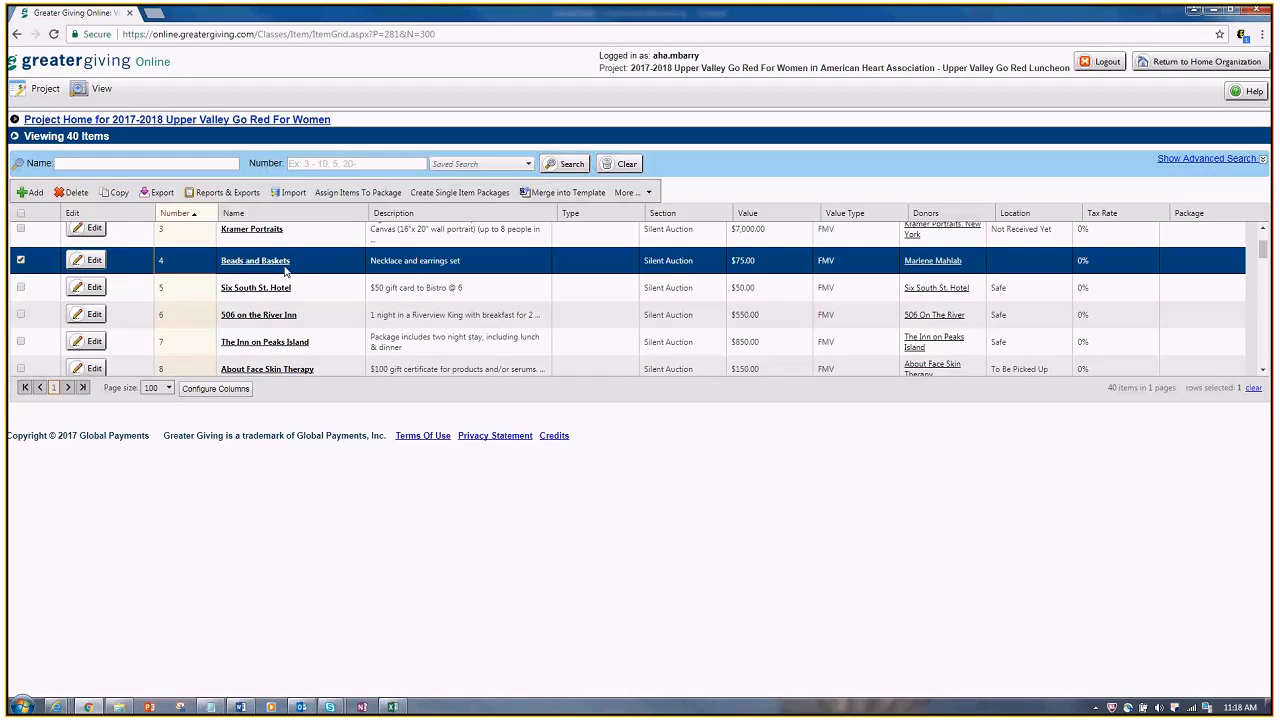
pyautogui.scroll(-1, 372, 333)
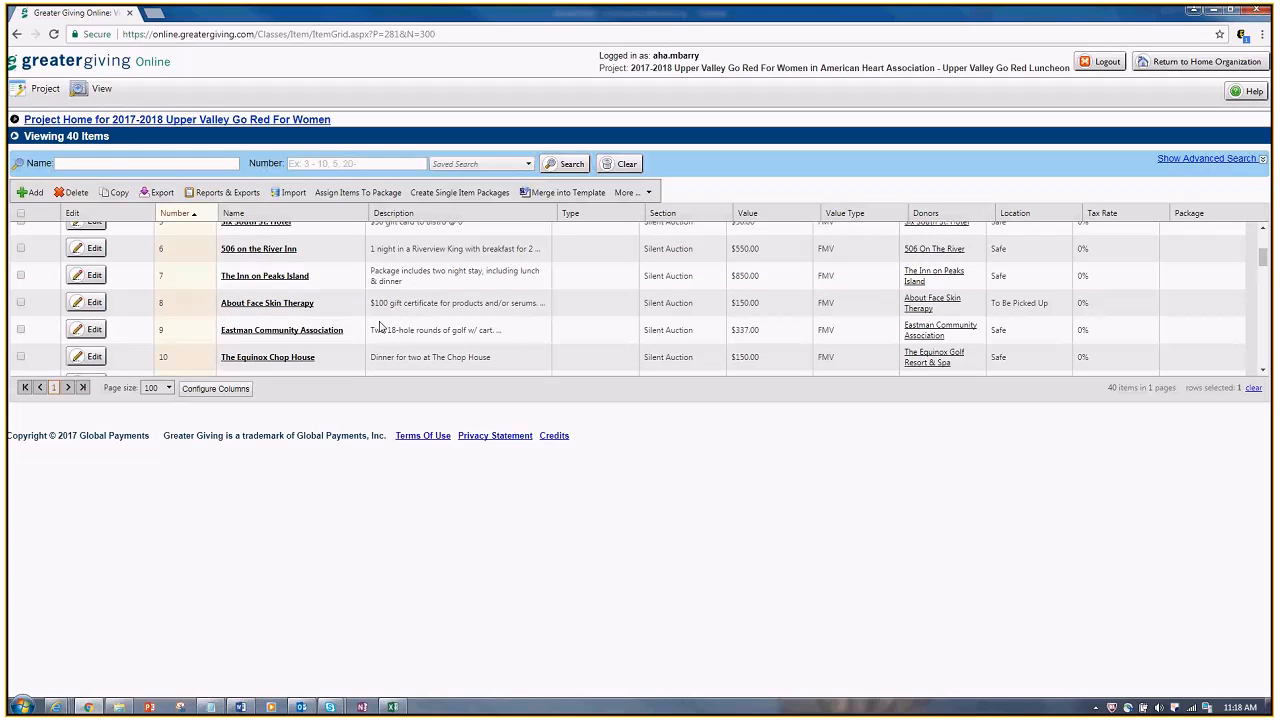
pyautogui.scroll(-1, 373, 325)
pyautogui.scroll(-1, 372, 325)
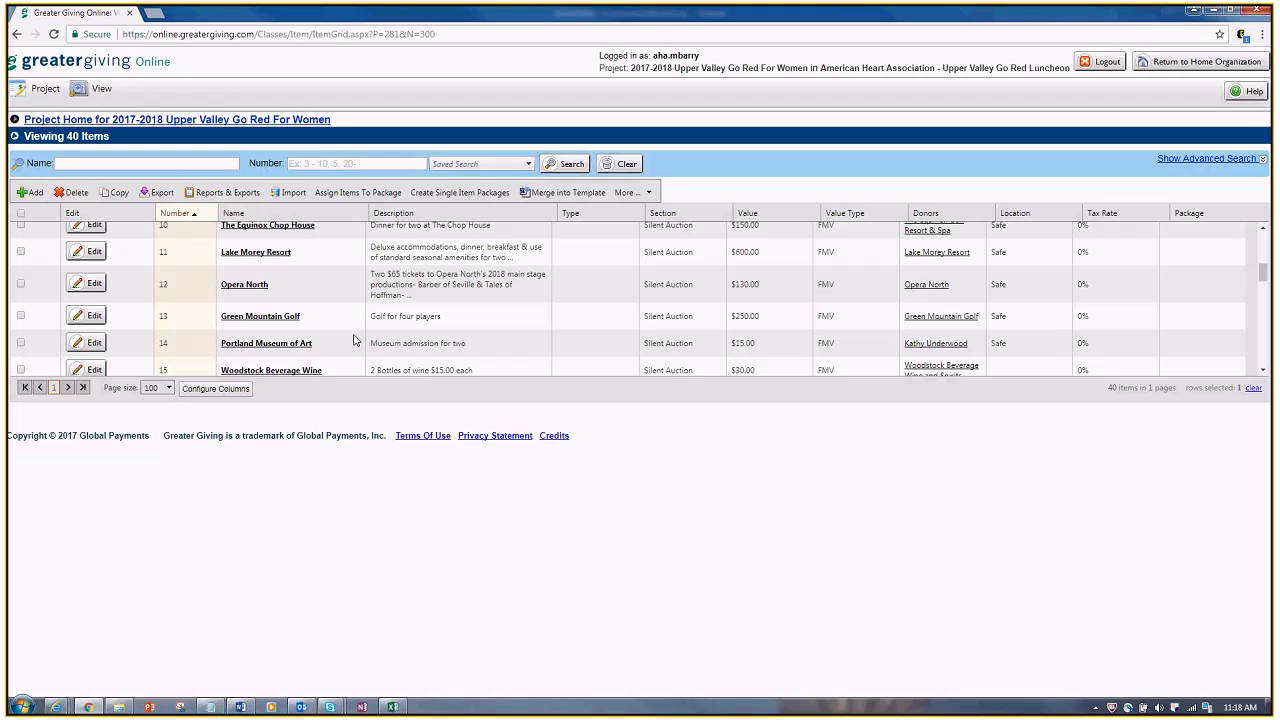
pyautogui.scroll(-1, 354, 341)
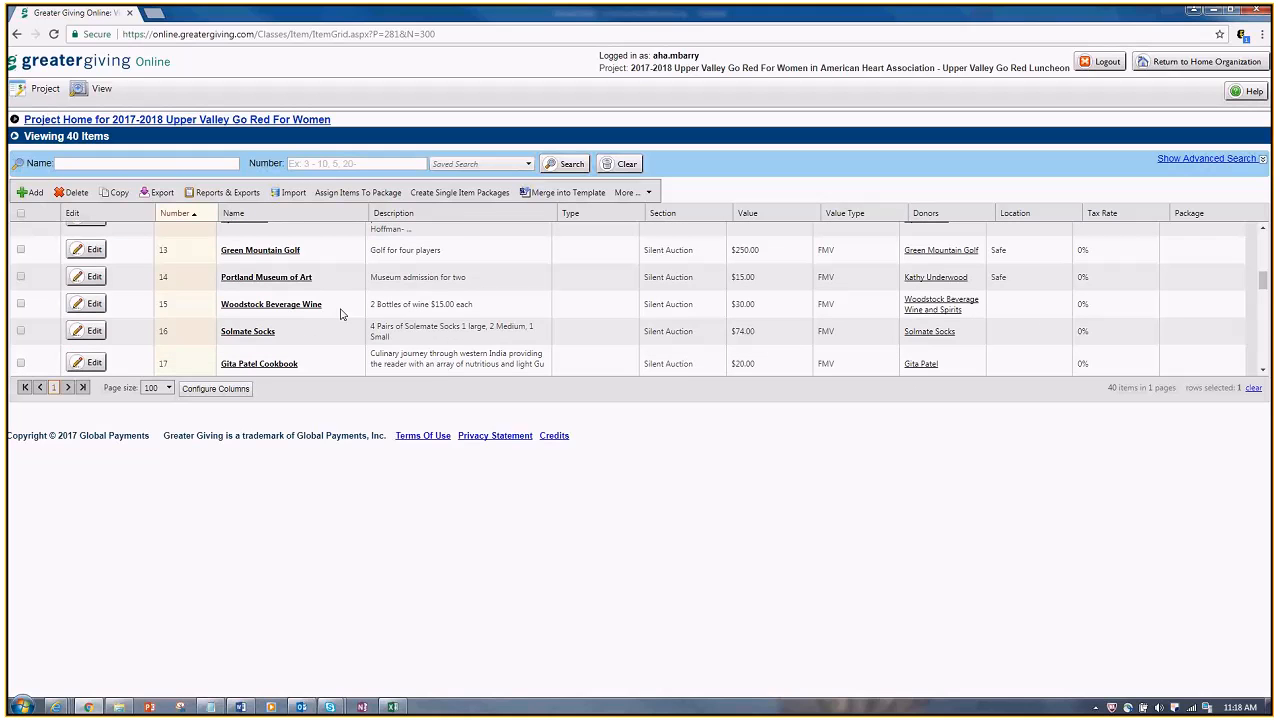
pyautogui.scroll(-1, 340, 314)
pyautogui.scroll(-1, 337, 317)
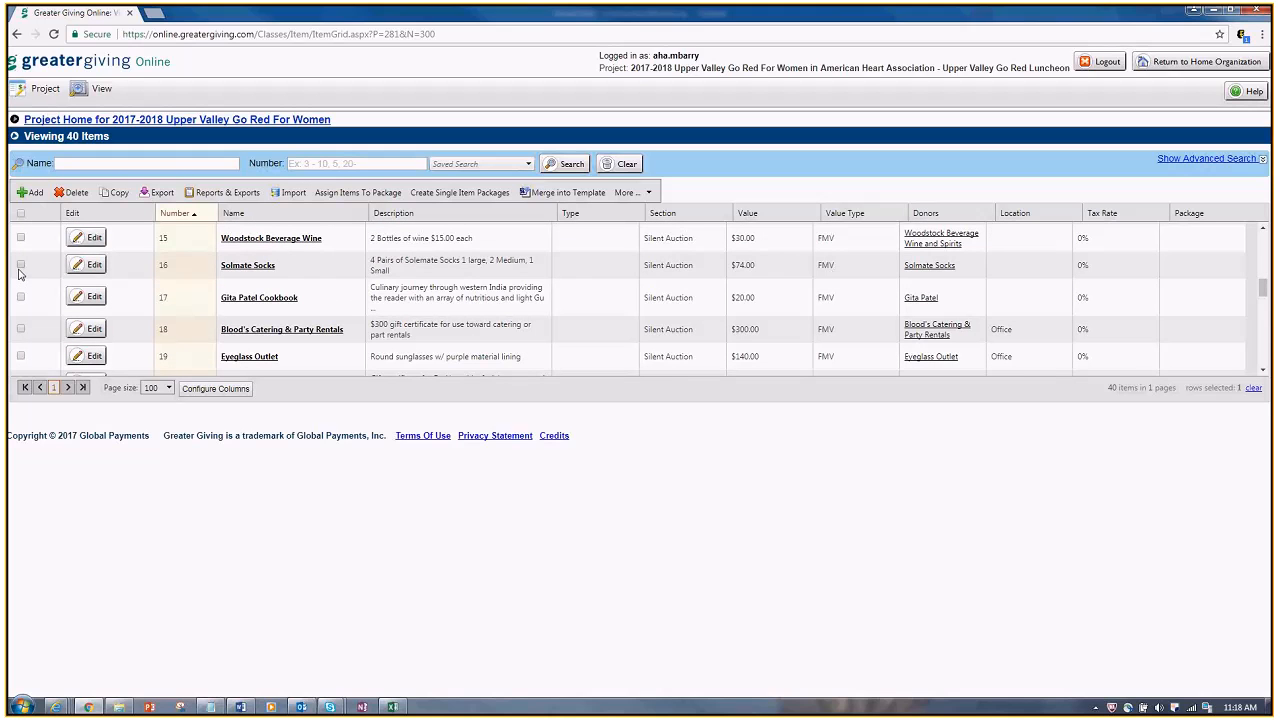
pyautogui.click(20, 265)
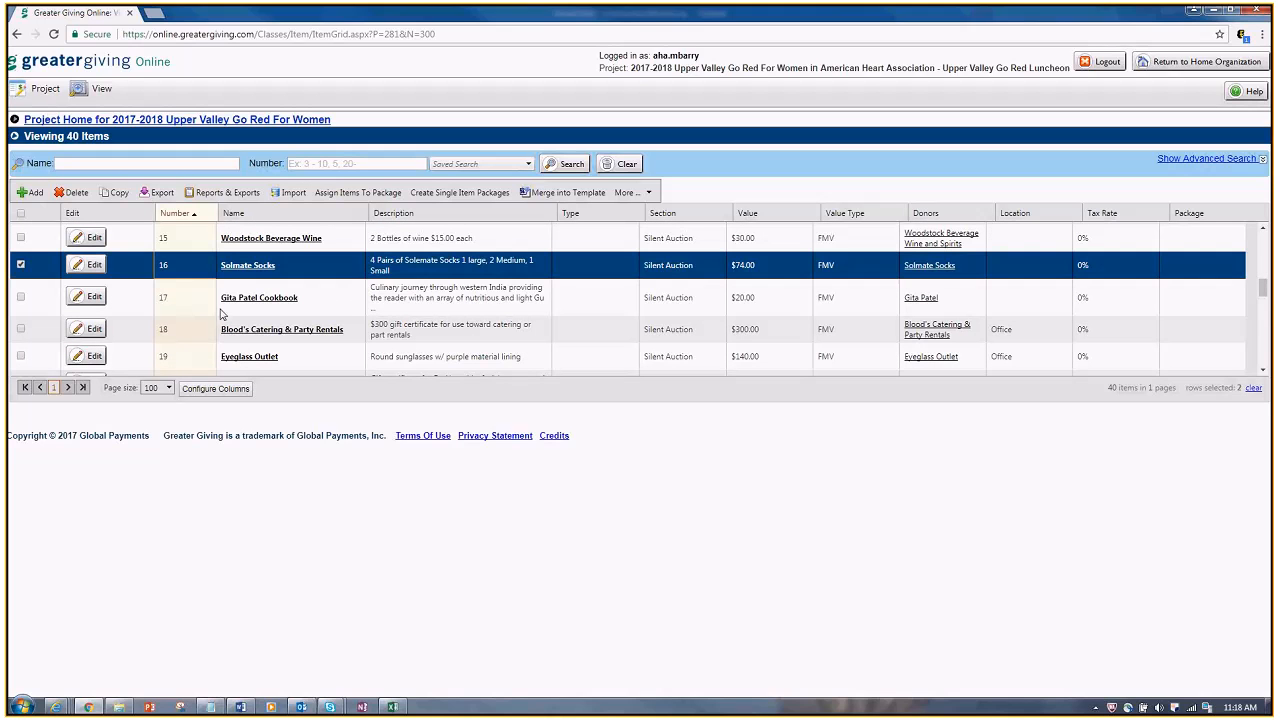
pyautogui.click(20, 357)
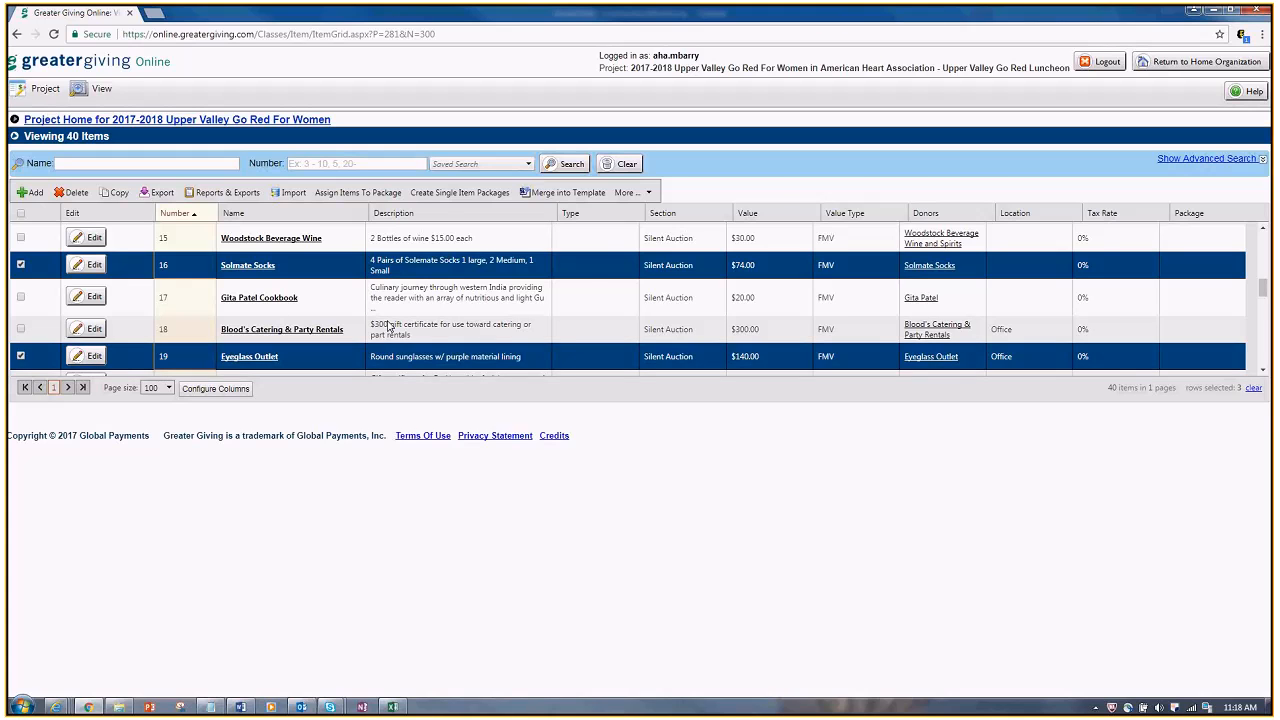
pyautogui.scroll(-1, 388, 327)
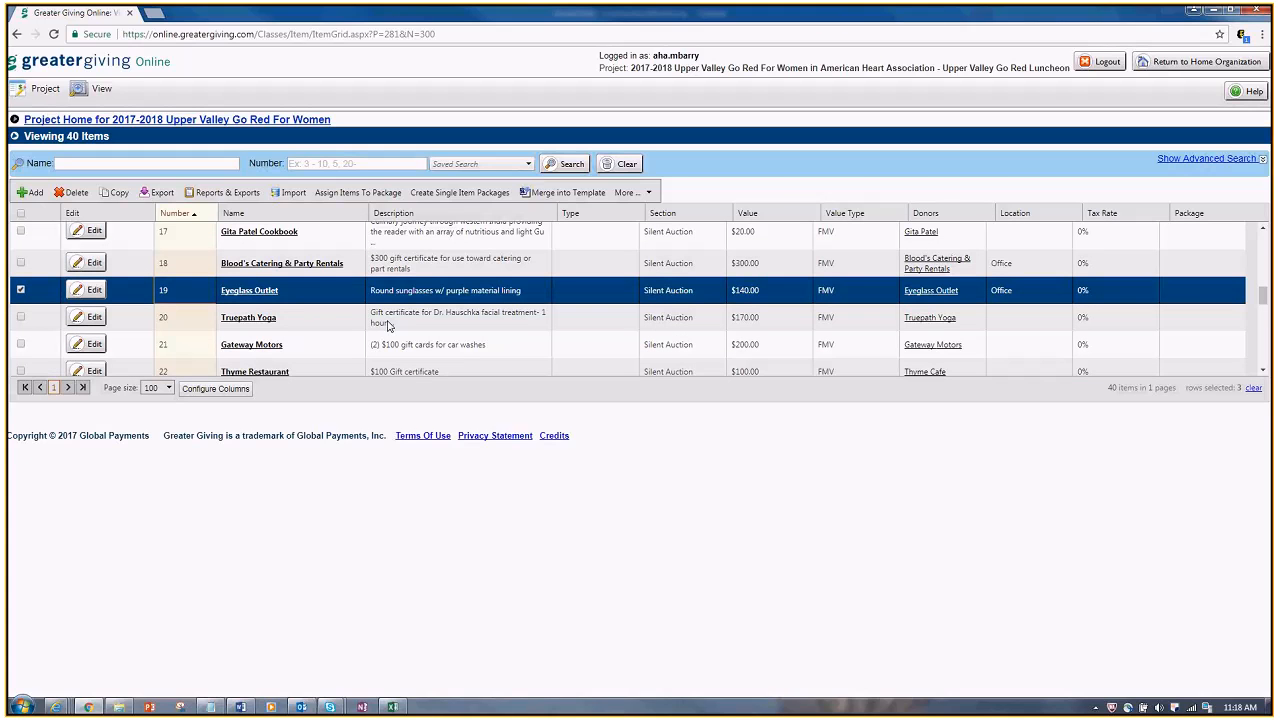
pyautogui.click(20, 316)
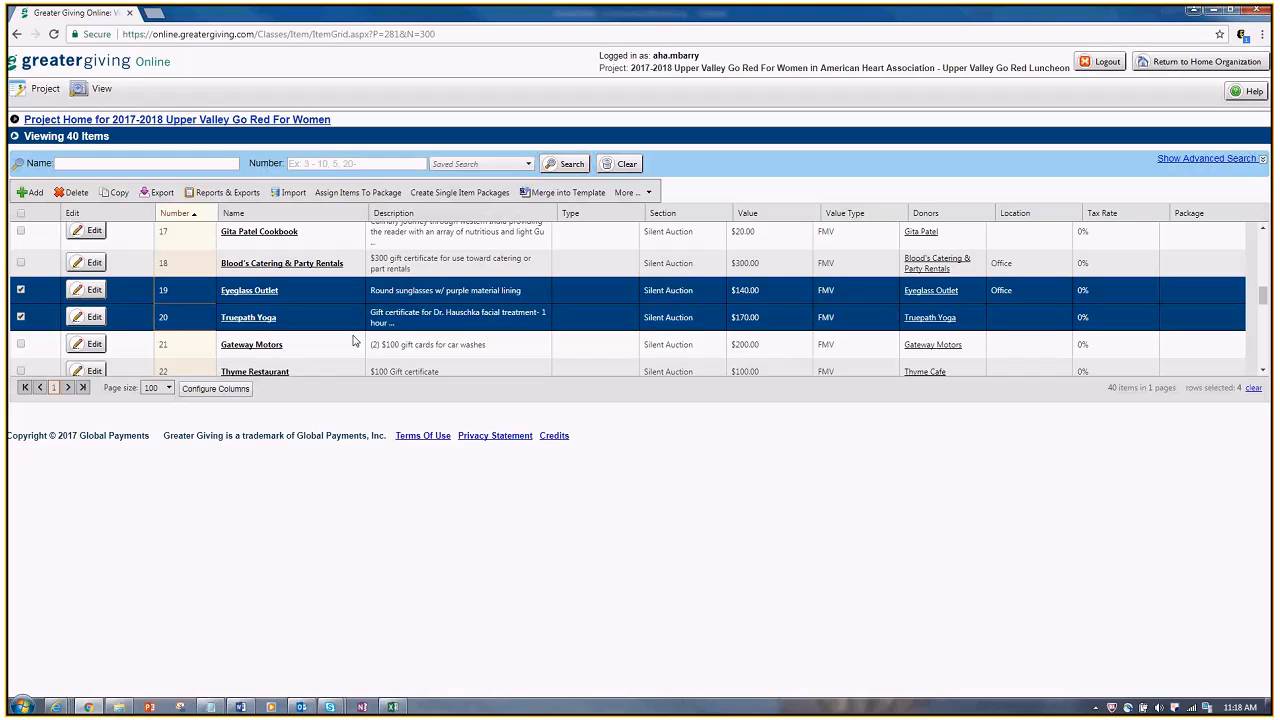
# Check the four selected items and create a single item package for each, without including item names in the description and restriction fields.
pyautogui.scroll(1, 360, 338)
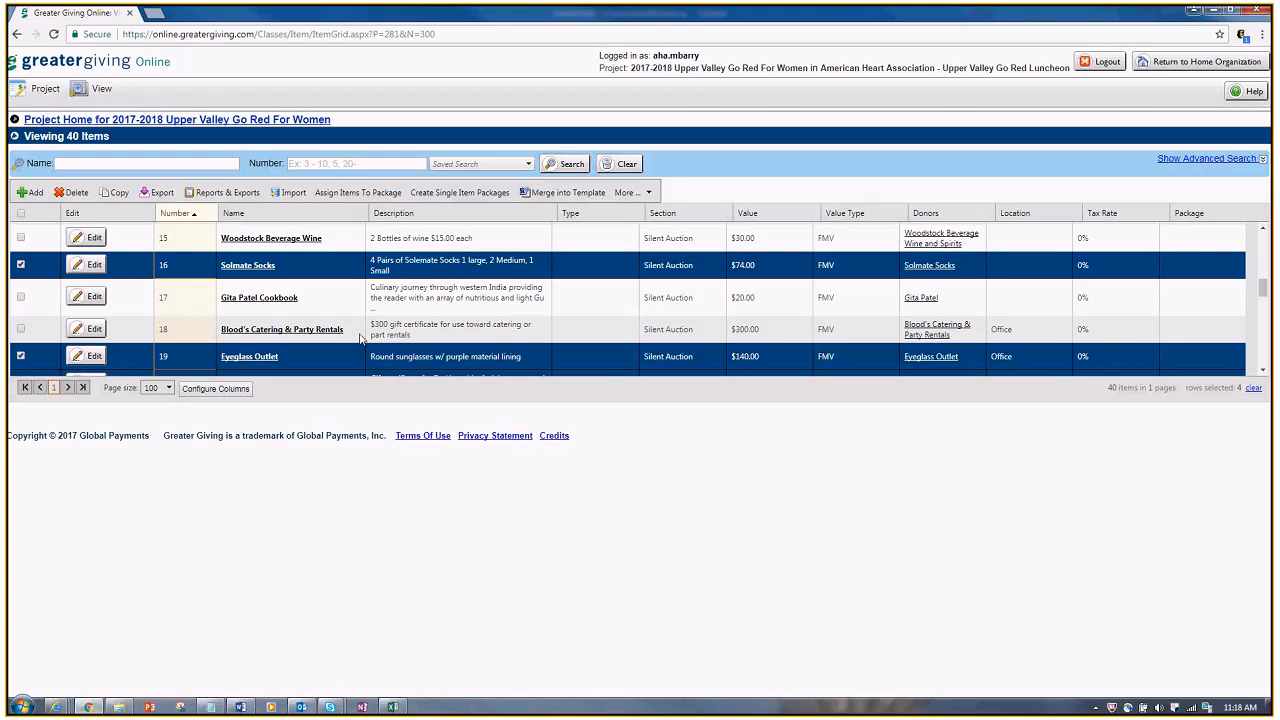
pyautogui.scroll(5, 360, 338)
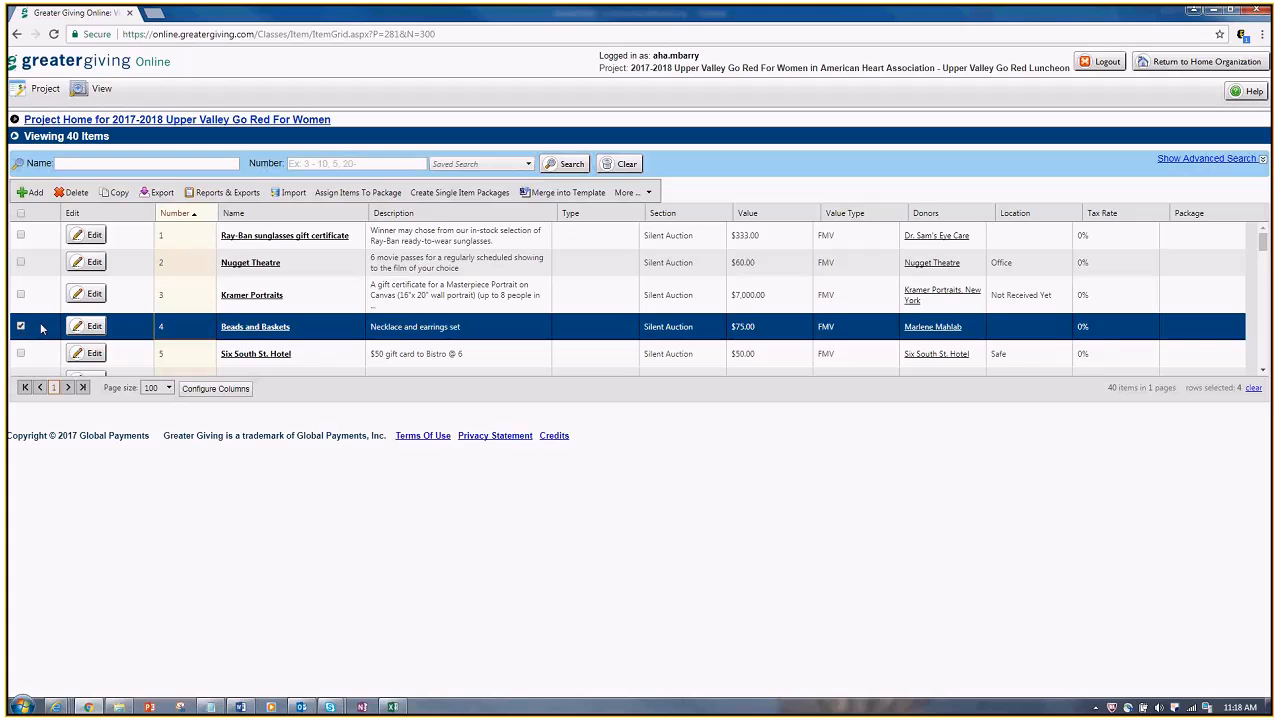
pyautogui.scroll(-3, 52, 323)
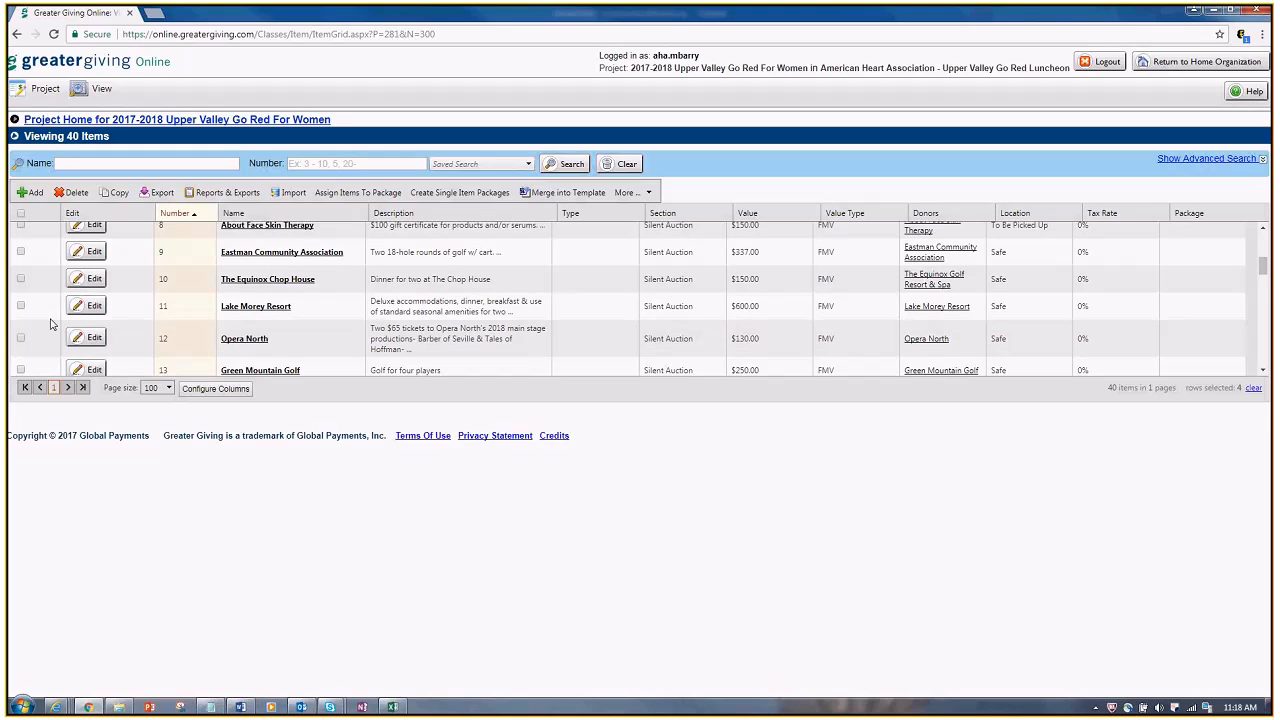
pyautogui.scroll(-3, 52, 323)
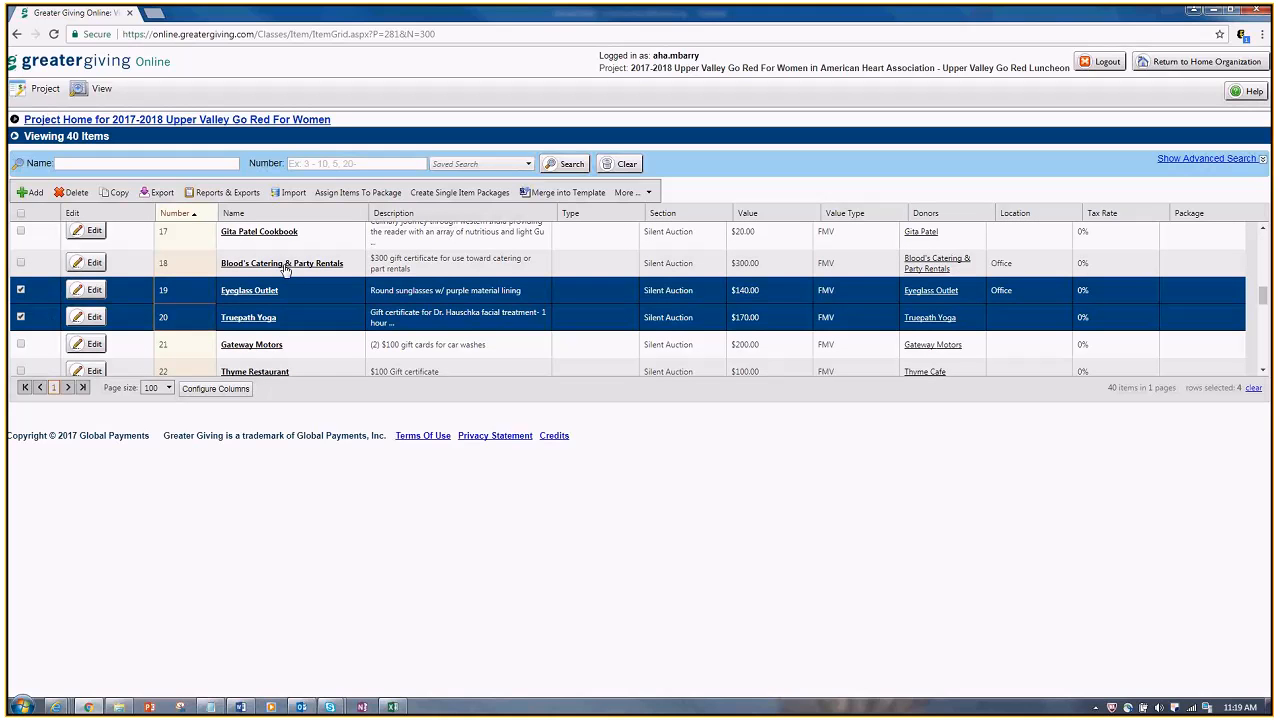
pyautogui.click(465, 199)
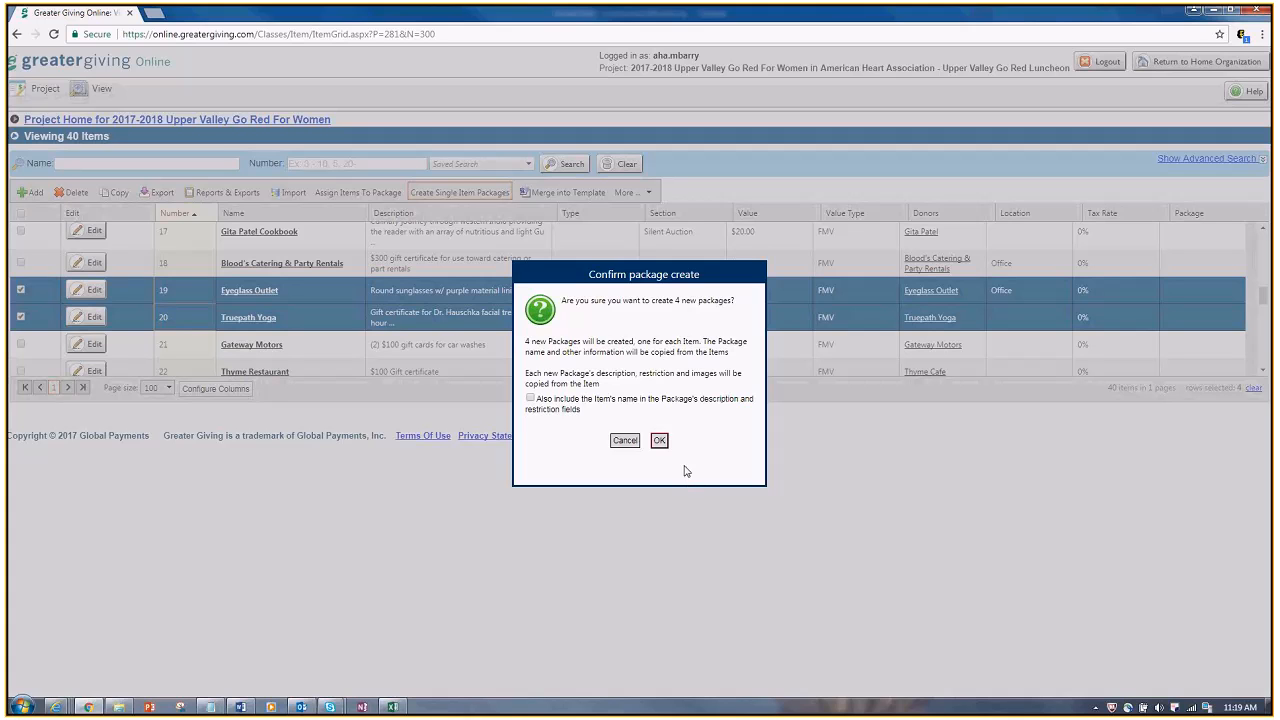
pyautogui.click(660, 441)
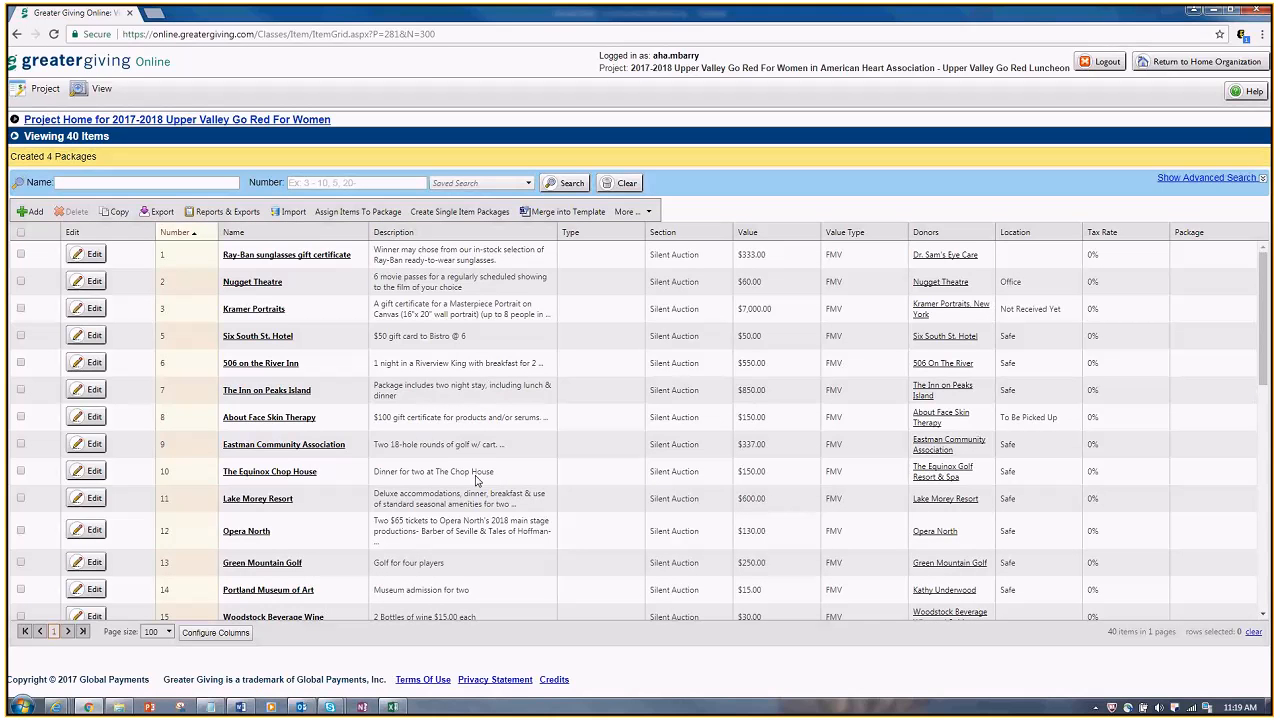
# Examine the refreshed item list to see which items still have no package.
pyautogui.scroll(-2, 476, 481)
pyautogui.scroll(-1, 476, 481)
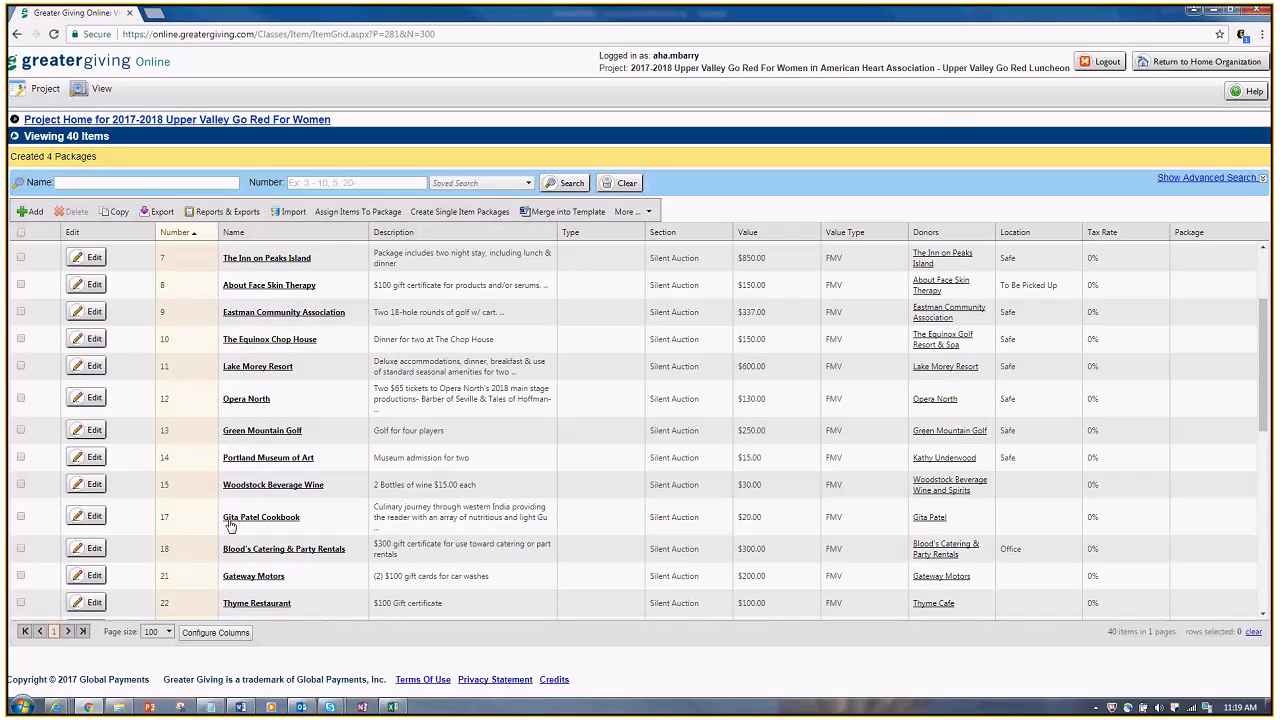
pyautogui.scroll(-1, 230, 526)
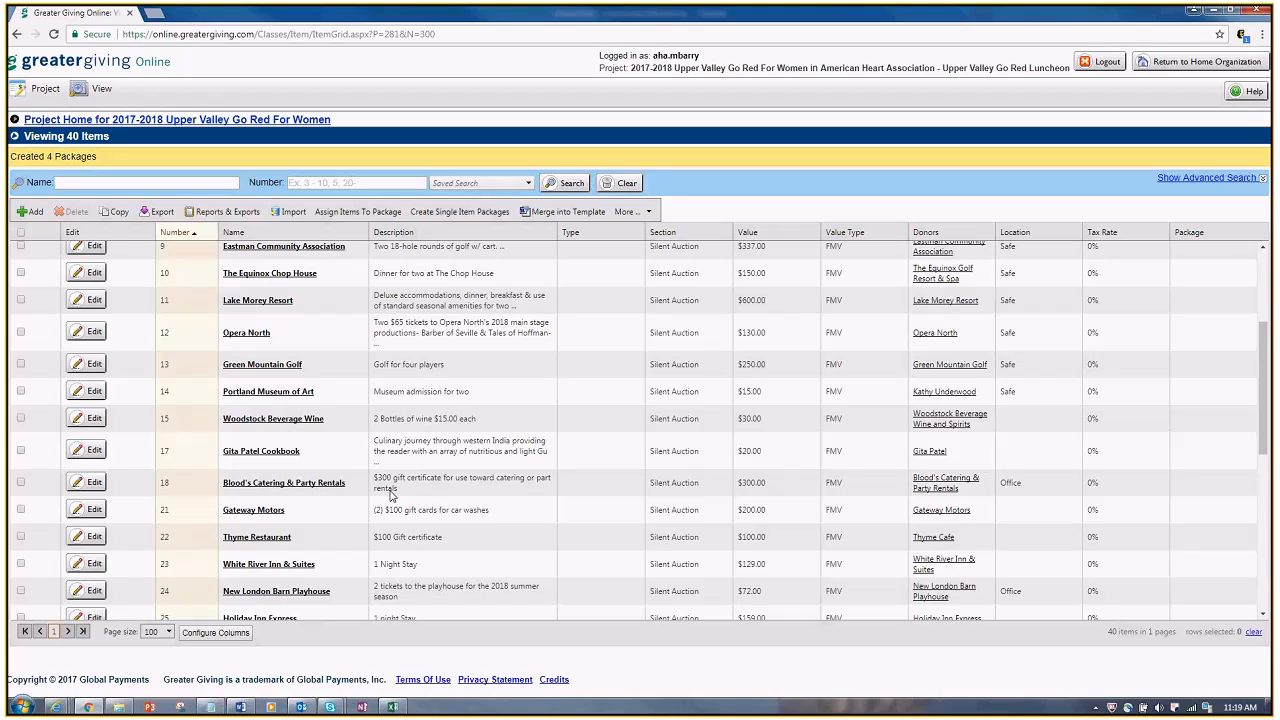
pyautogui.scroll(-1, 392, 495)
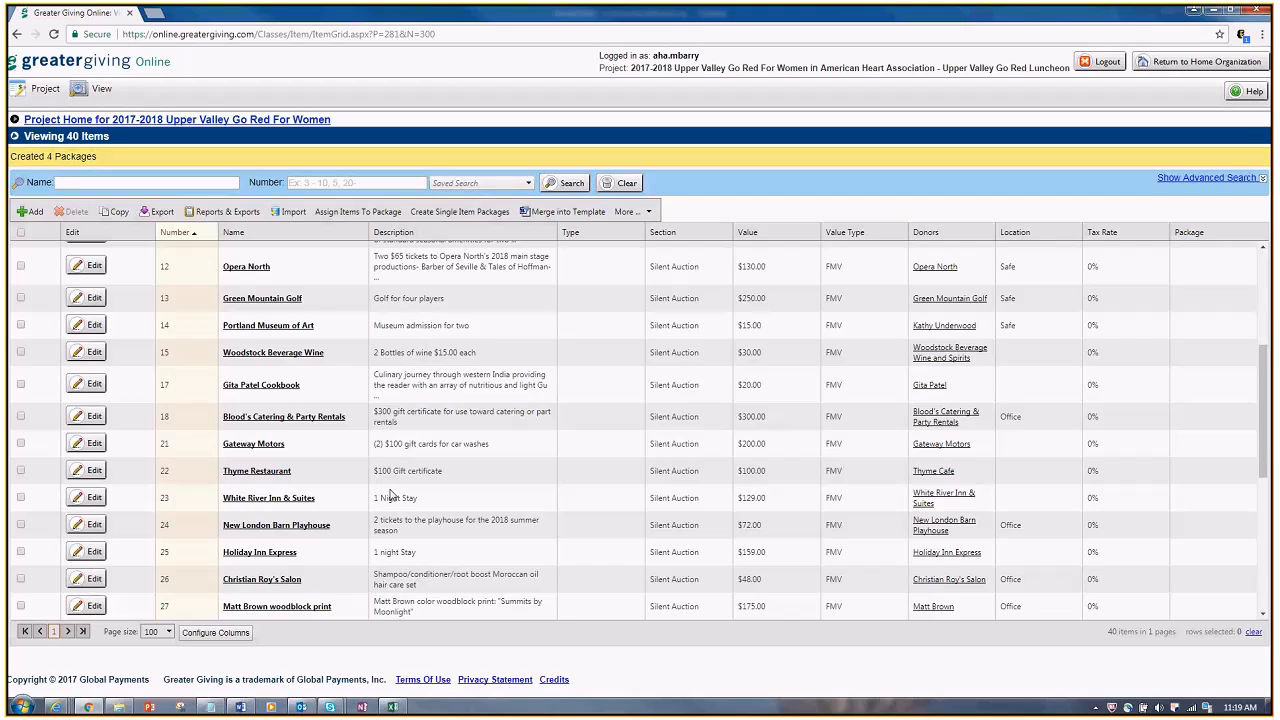
pyautogui.scroll(3, 392, 495)
pyautogui.scroll(1, 392, 495)
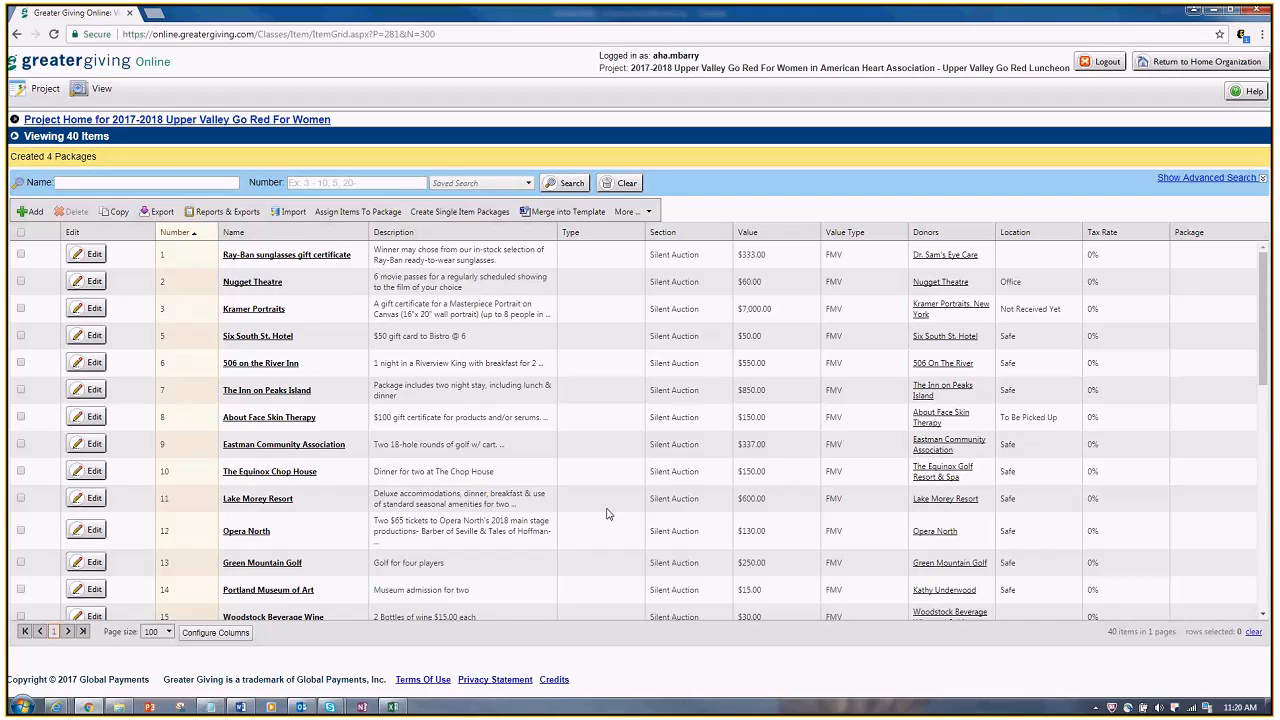
# Select items 21 Gateway Motors and 1 Ray-Ban sunglasses gift certificate in the item list.
pyautogui.scroll(-2, 603, 510)
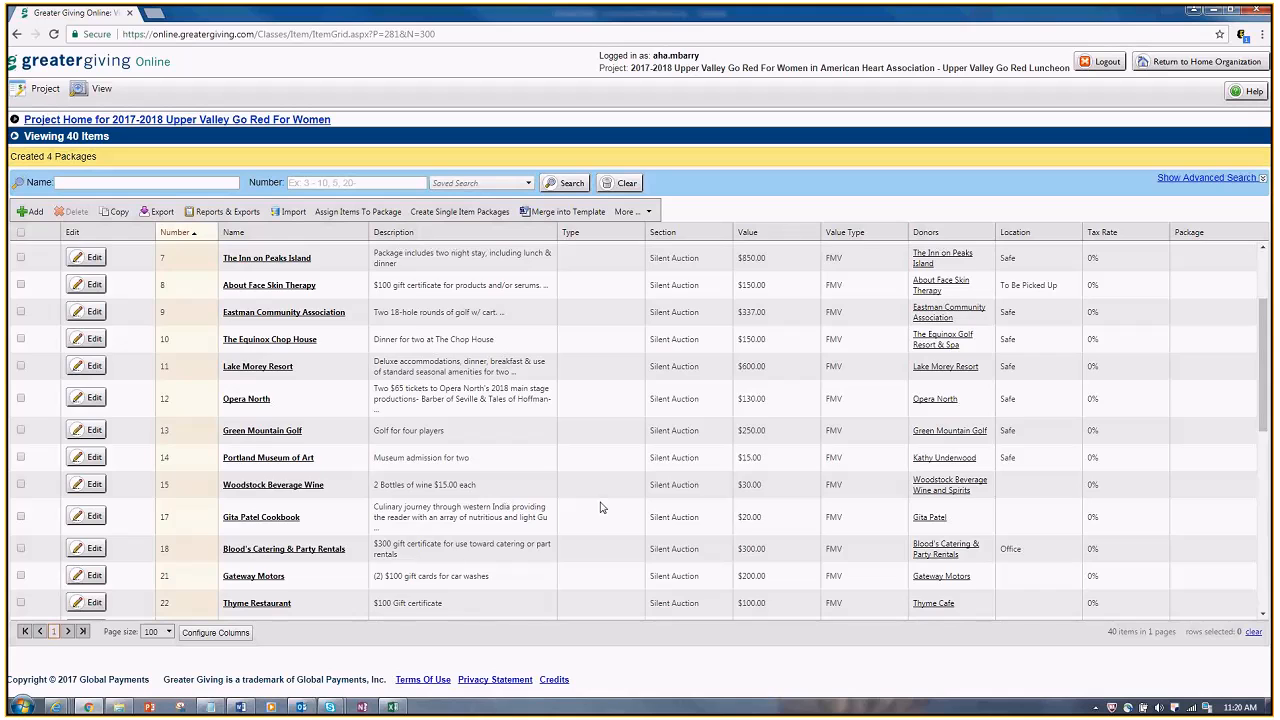
pyautogui.scroll(-1, 503, 495)
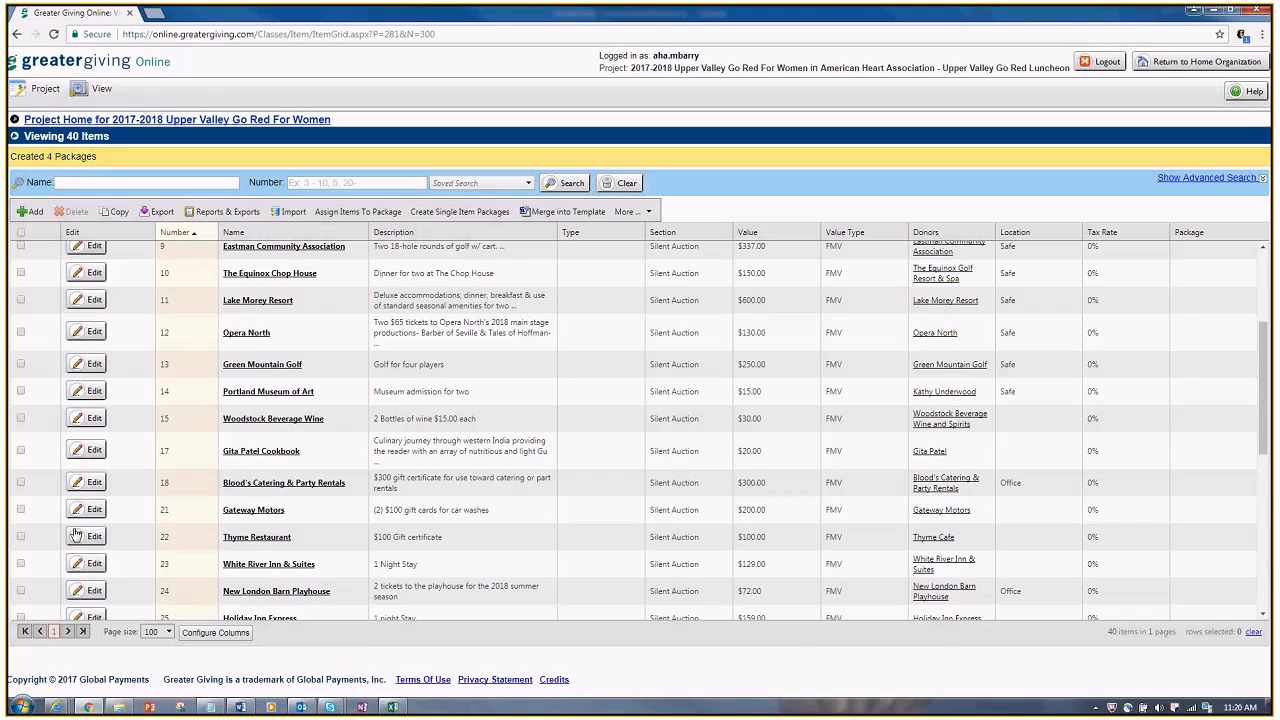
pyautogui.click(21, 510)
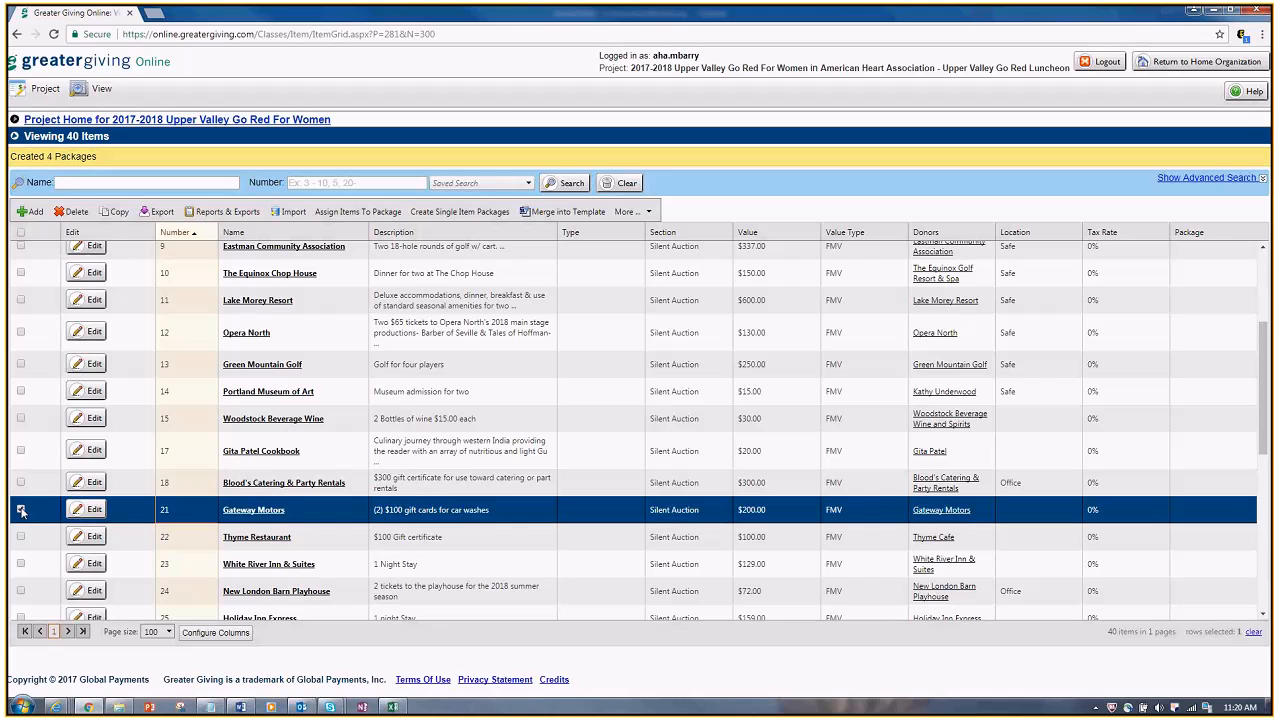
pyautogui.scroll(1, 45, 458)
pyautogui.scroll(3, 30, 350)
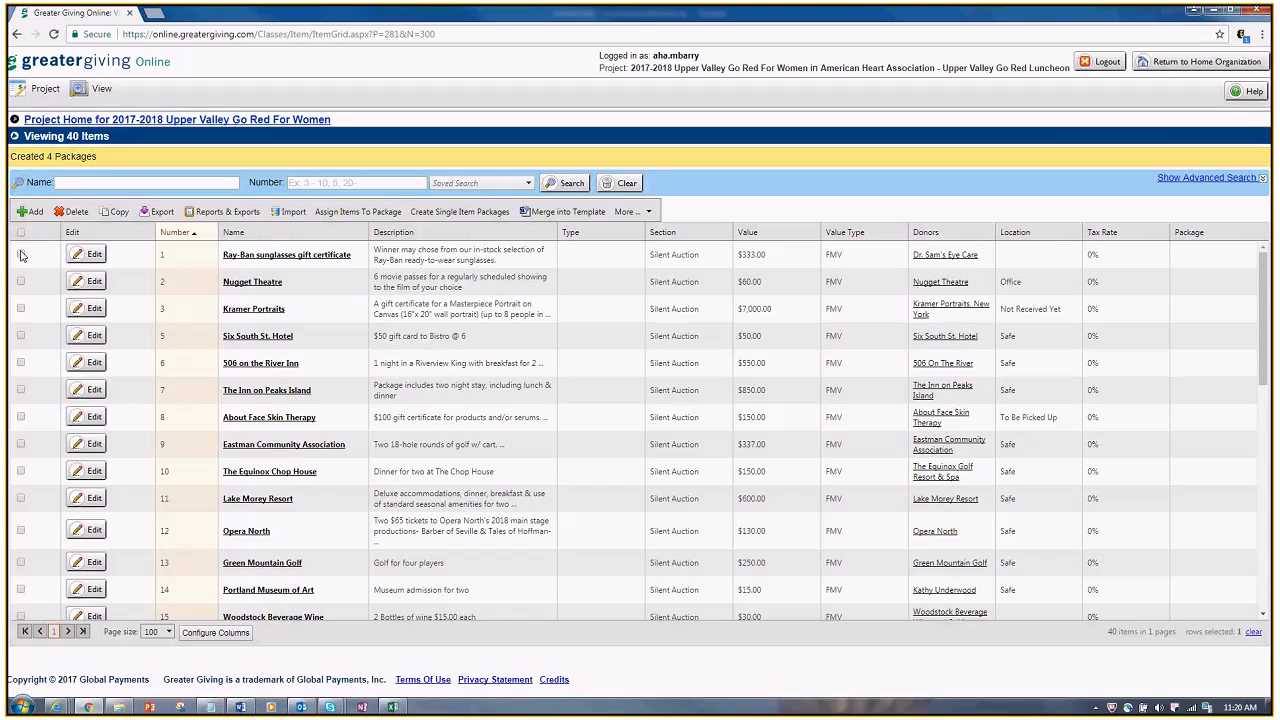
pyautogui.click(21, 254)
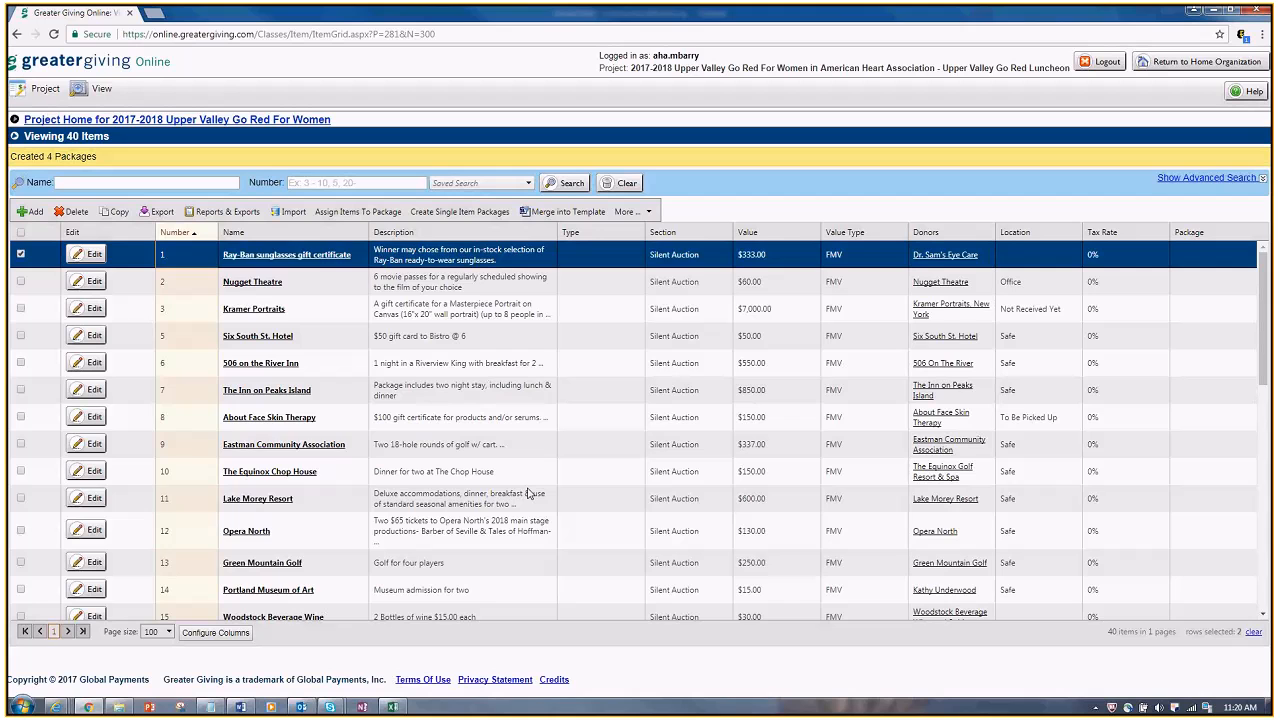
pyautogui.scroll(-1, 529, 493)
pyautogui.scroll(1, 529, 493)
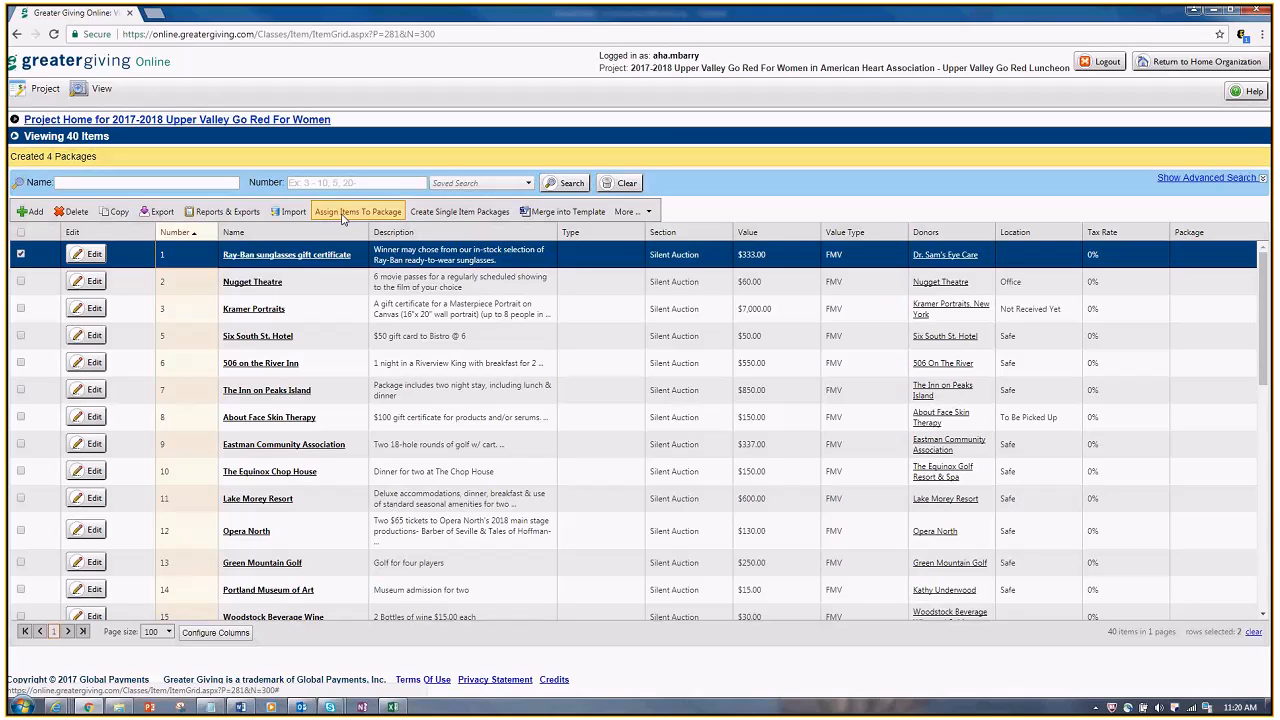
# Assign both selected items to a new package named Drive Time with class Auto, including the item names in its description and restriction fields.
pyautogui.click(343, 212)
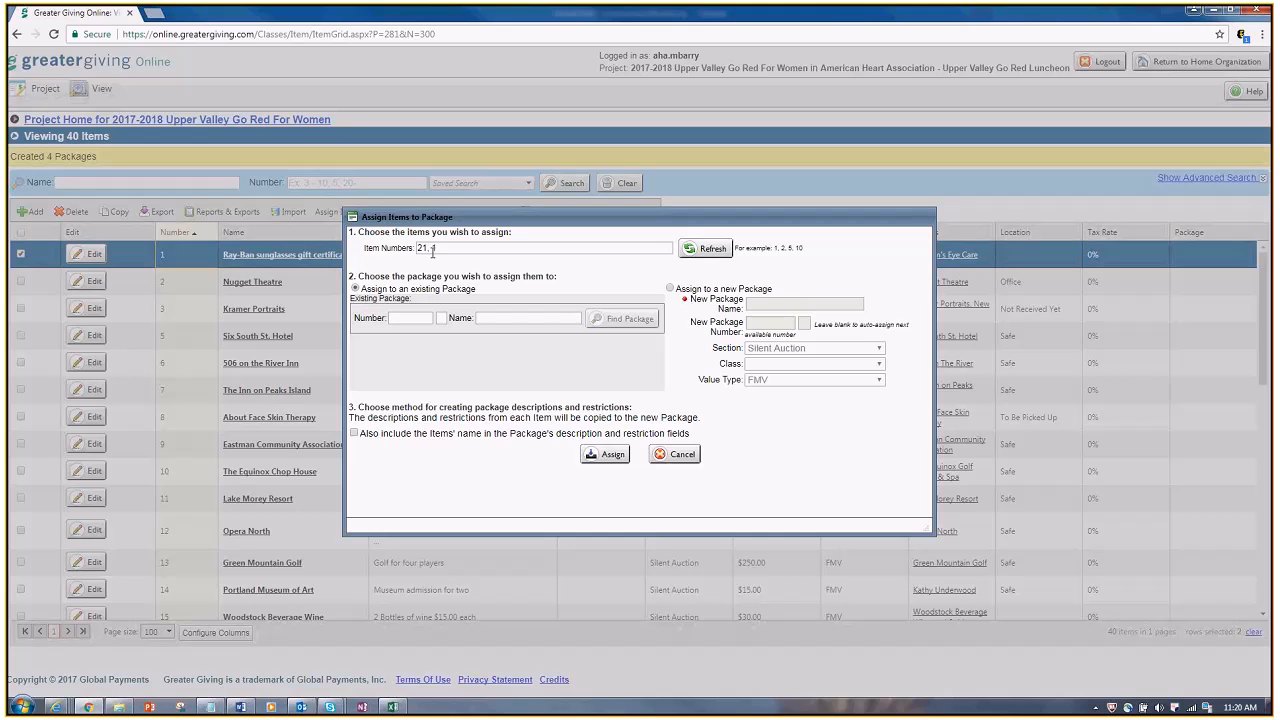
pyautogui.click(670, 289)
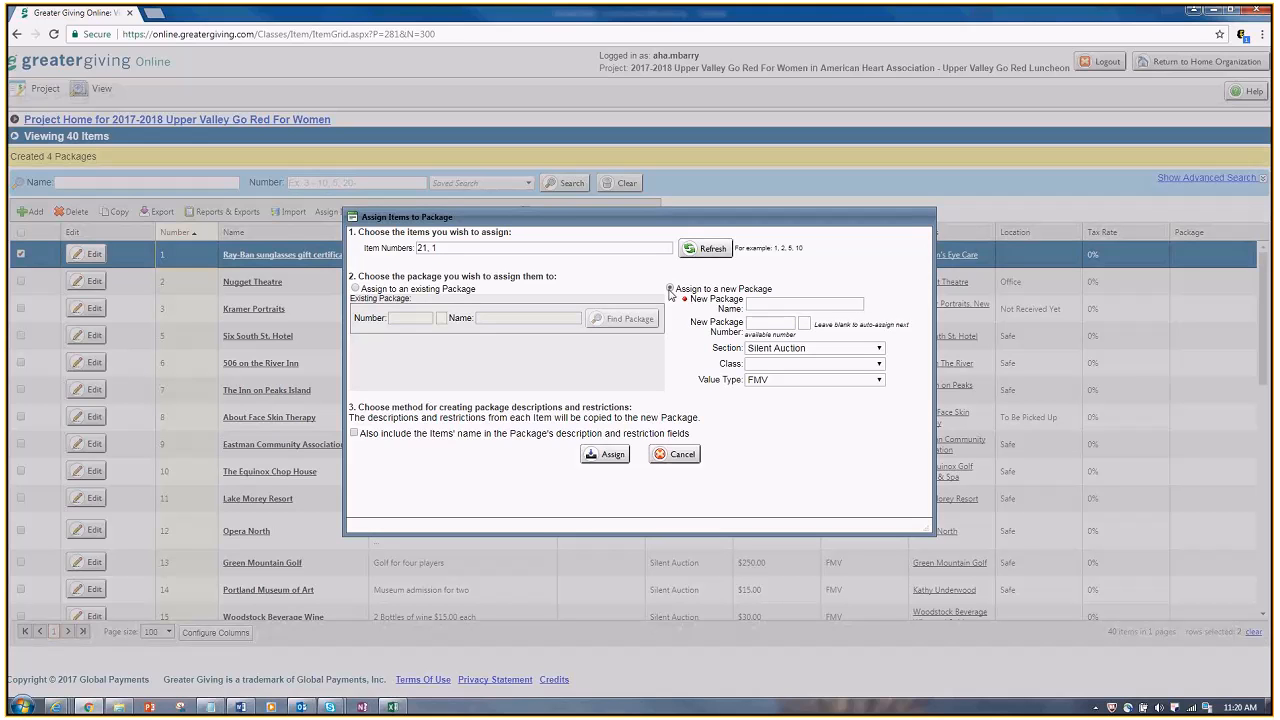
pyautogui.click(778, 306)
pyautogui.write('Drive Time')
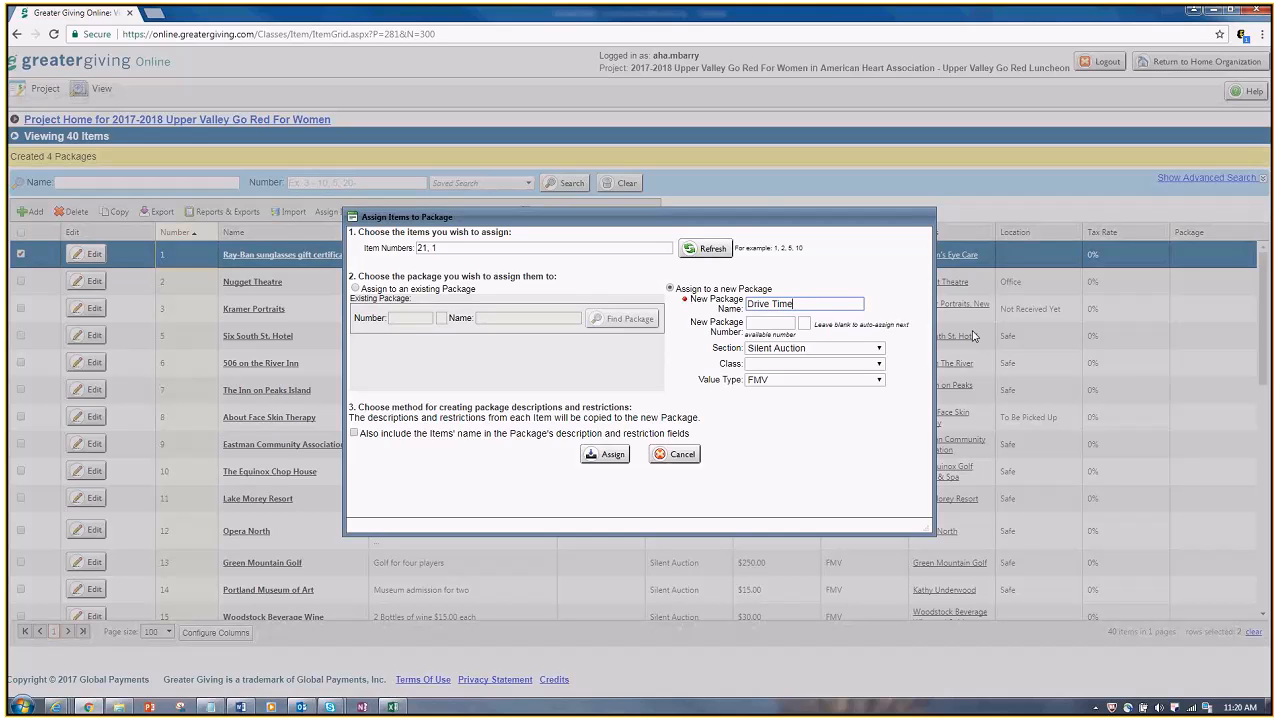
pyautogui.press('Tab')
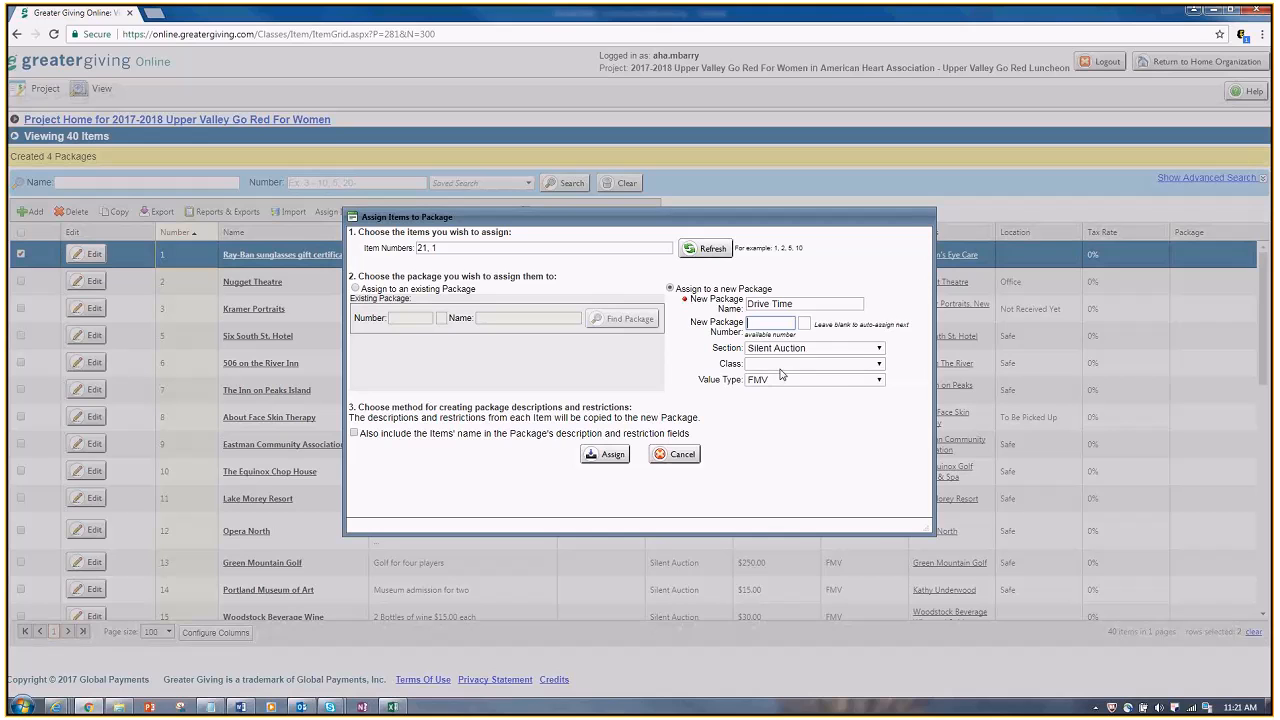
pyautogui.click(780, 366)
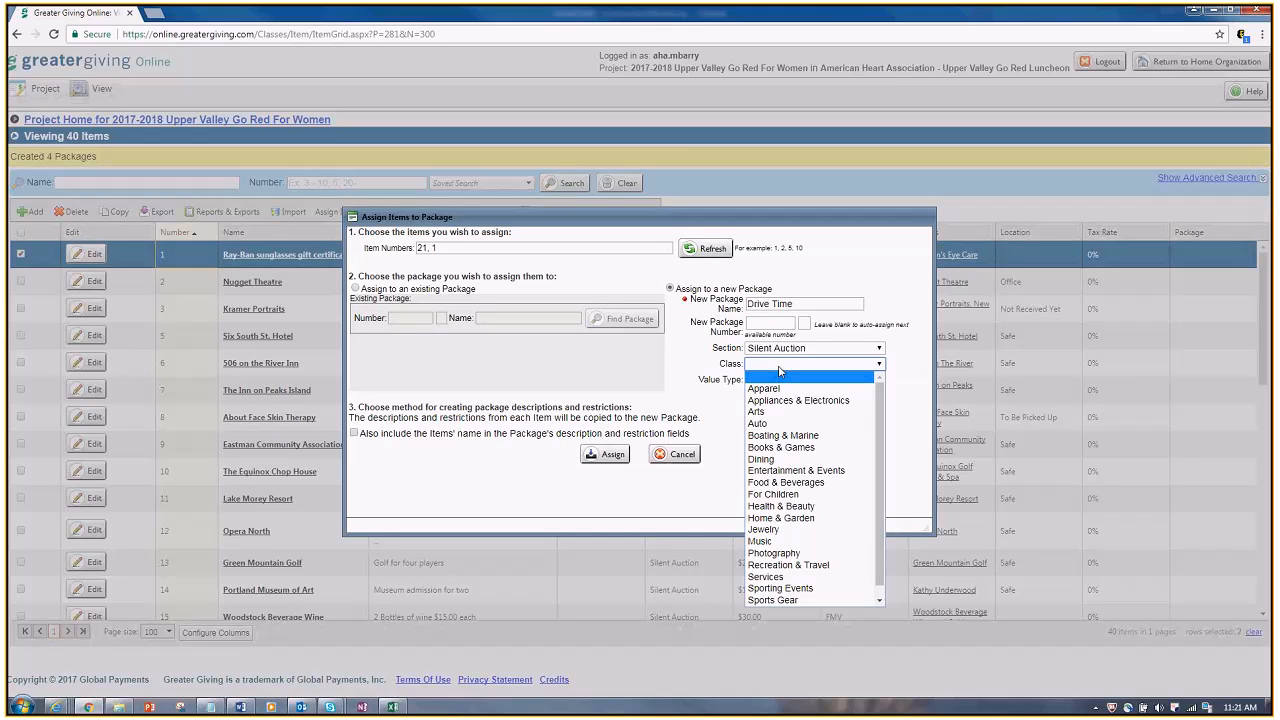
pyautogui.click(778, 427)
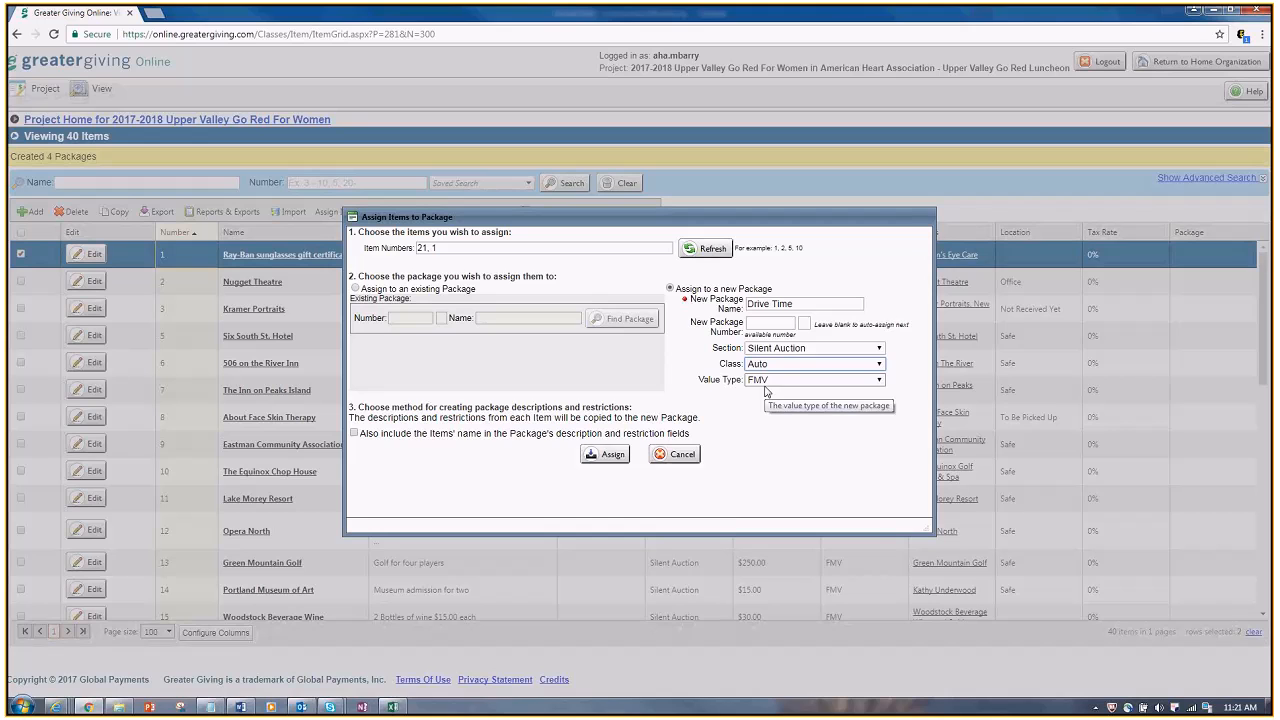
pyautogui.click(354, 434)
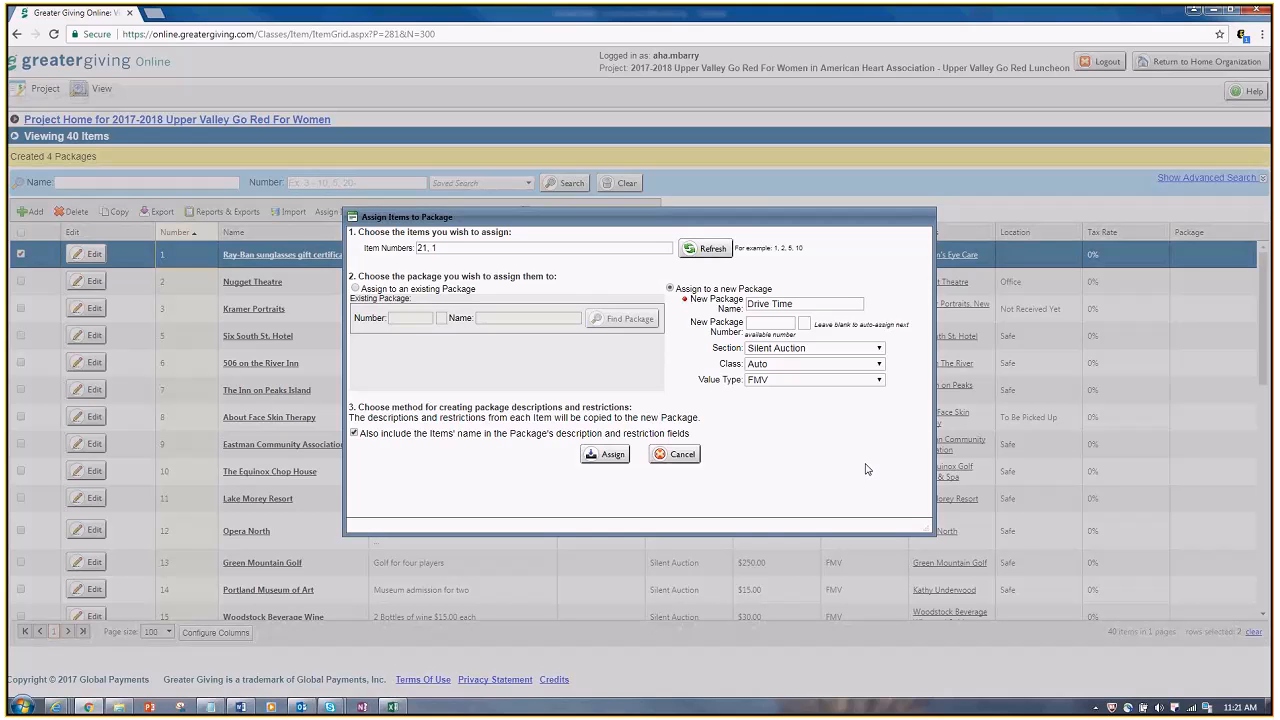
pyautogui.click(613, 455)
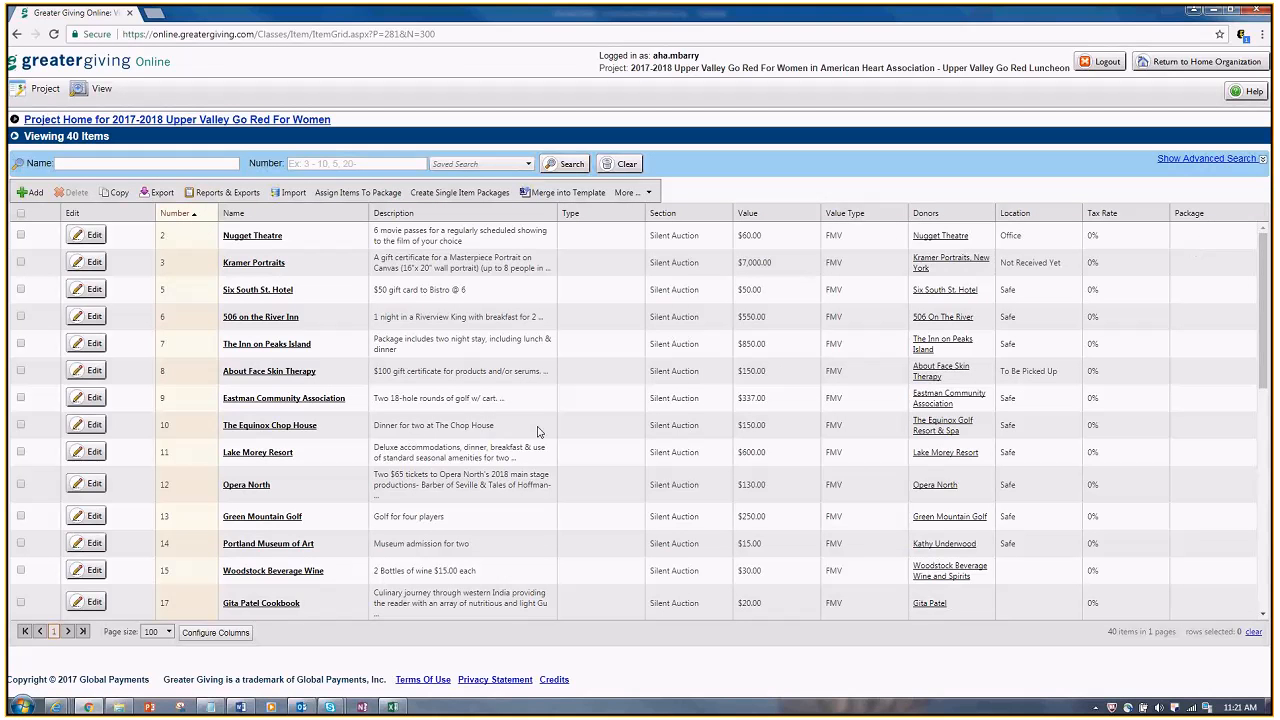
# Look through the refreshed item list to check which items remain unassigned.
pyautogui.scroll(-1, 538, 432)
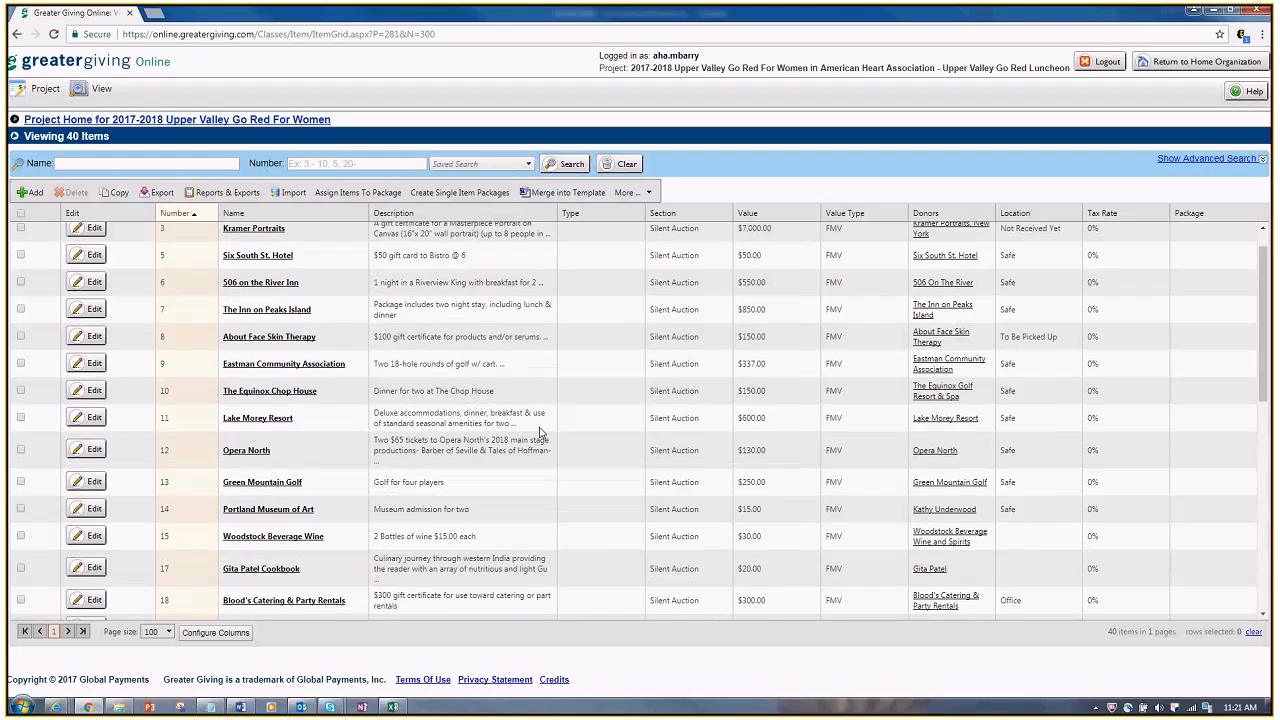
pyautogui.scroll(-4, 540, 430)
pyautogui.scroll(-1, 542, 429)
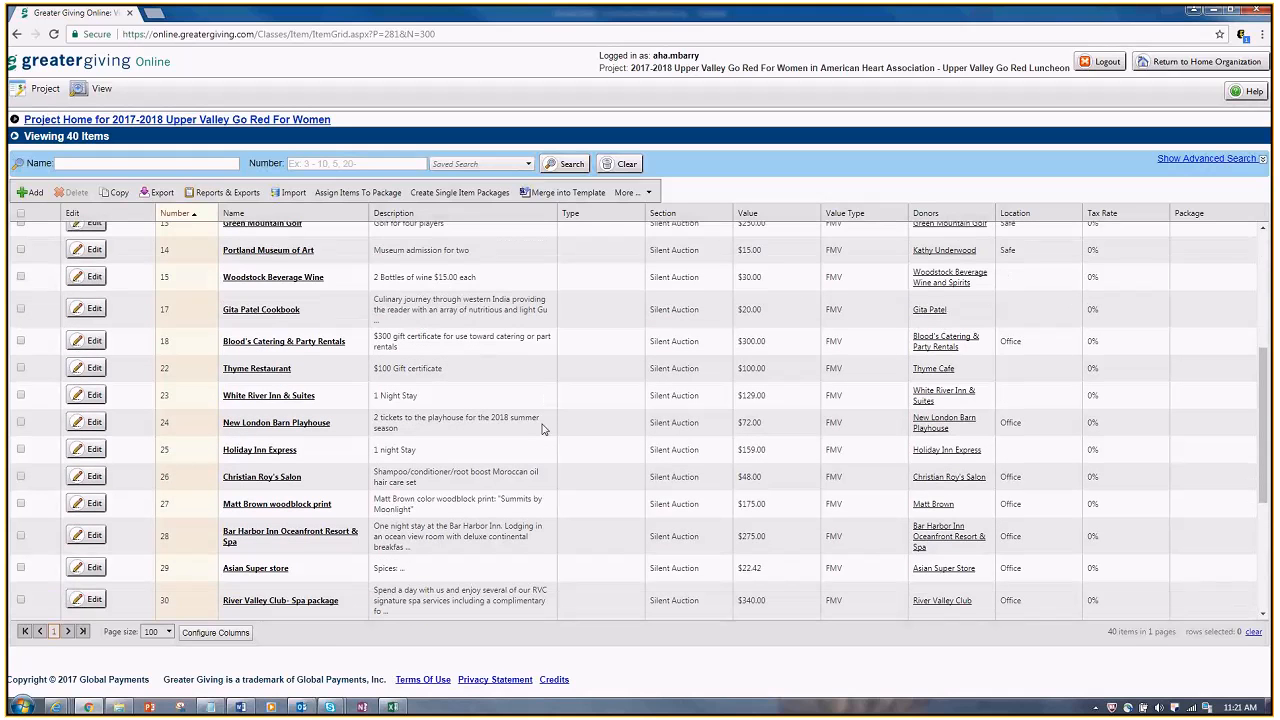
pyautogui.scroll(3, 543, 428)
pyautogui.scroll(1, 348, 479)
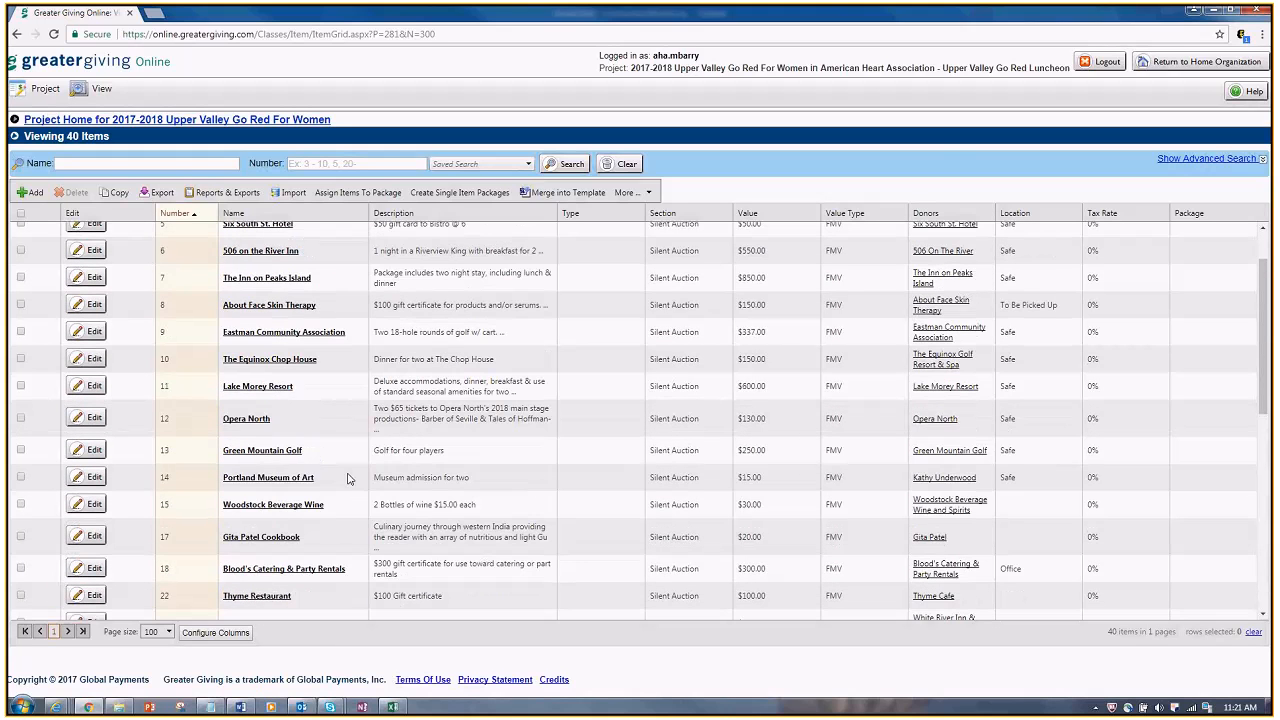
pyautogui.scroll(1, 348, 479)
pyautogui.scroll(1, 350, 475)
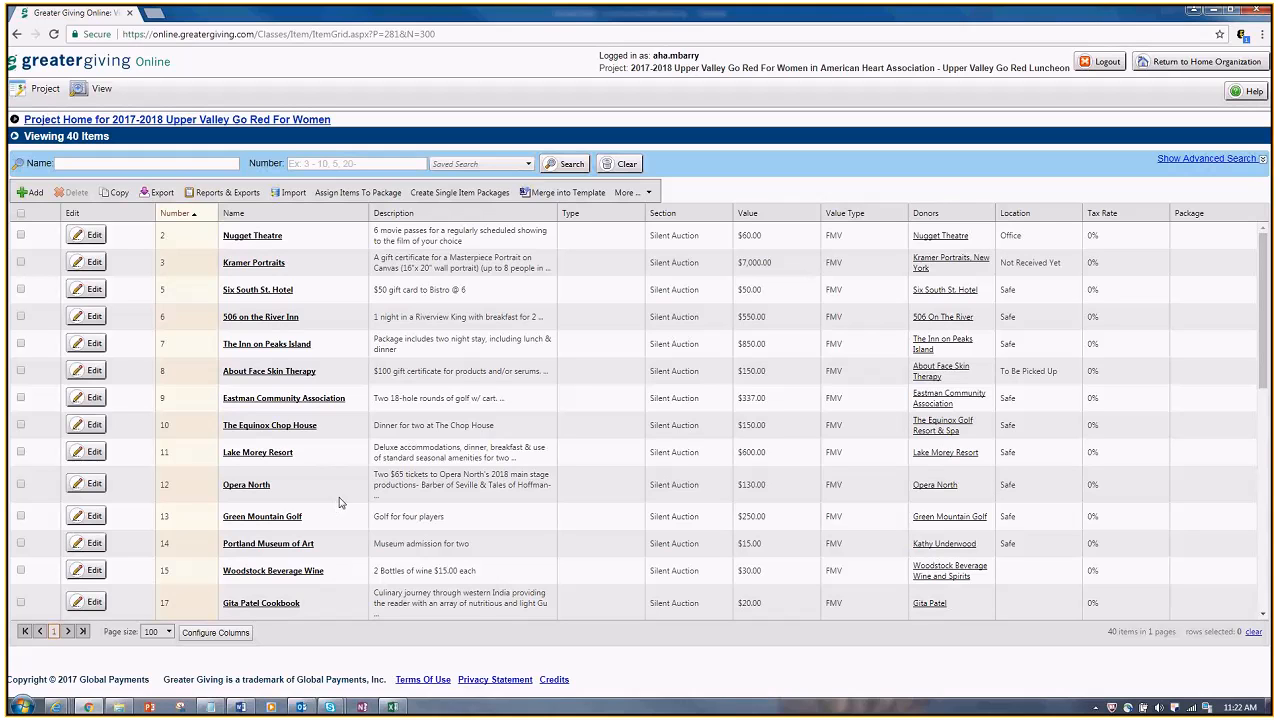
# Assign item 8 About Face Skin Therapy to the existing Drive Time package, including the item's name in the description and restriction fields.
pyautogui.click(20, 371)
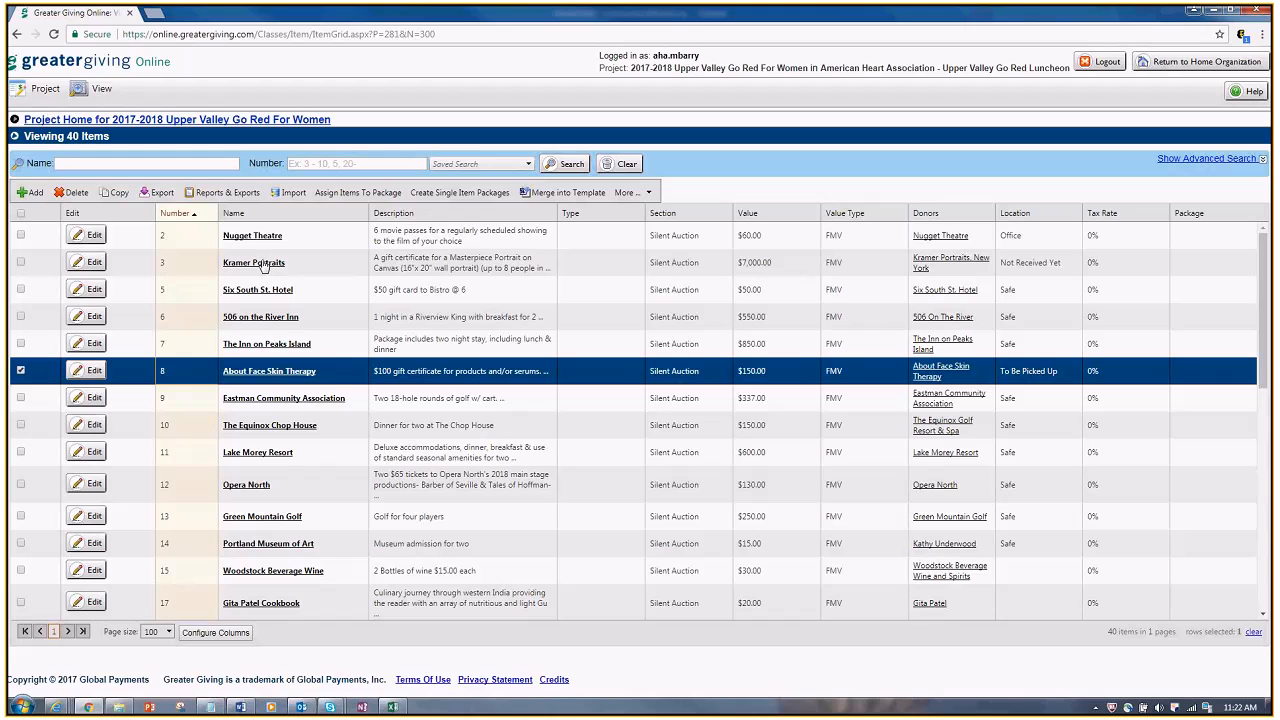
pyautogui.click(379, 199)
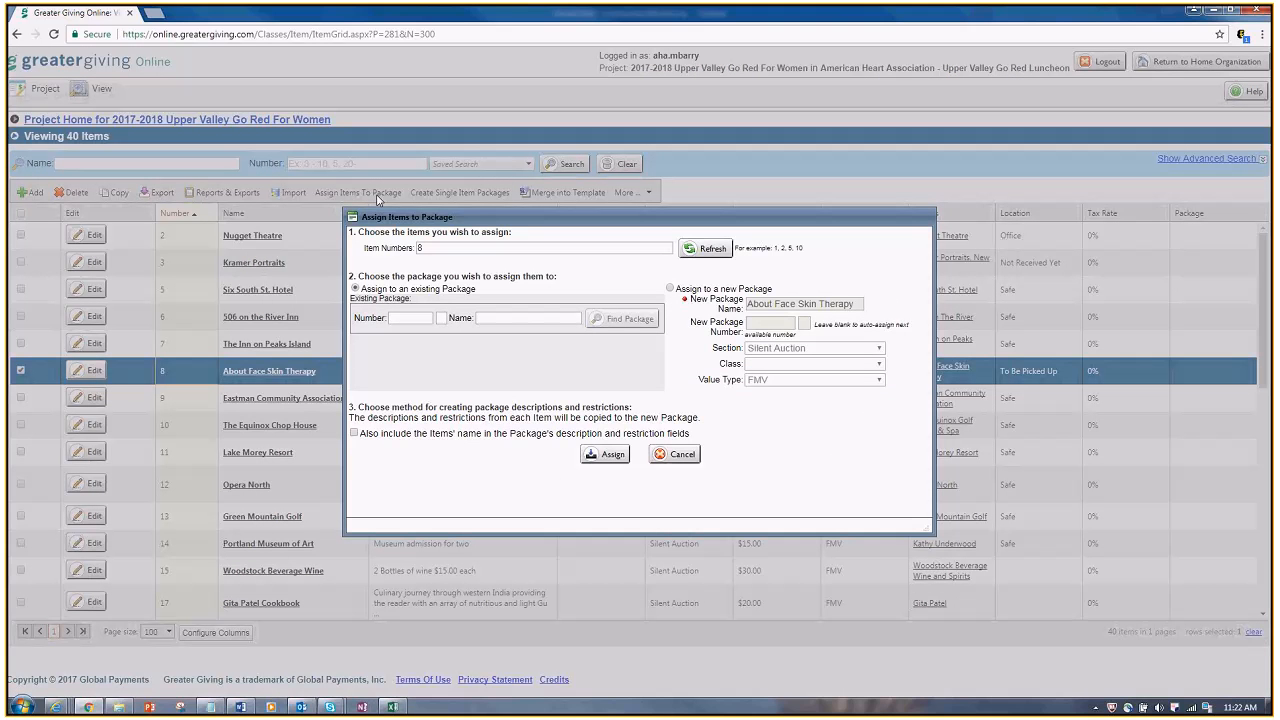
pyautogui.click(531, 318)
pyautogui.write('Drive')
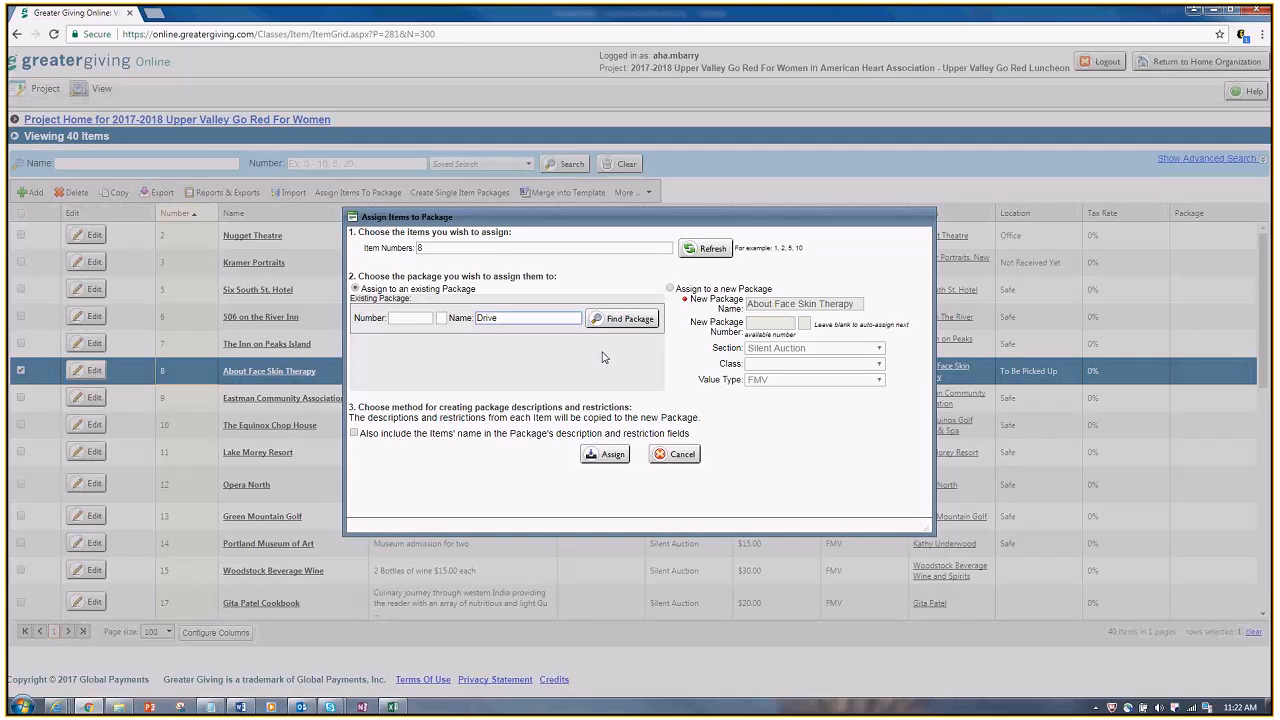
pyautogui.click(609, 324)
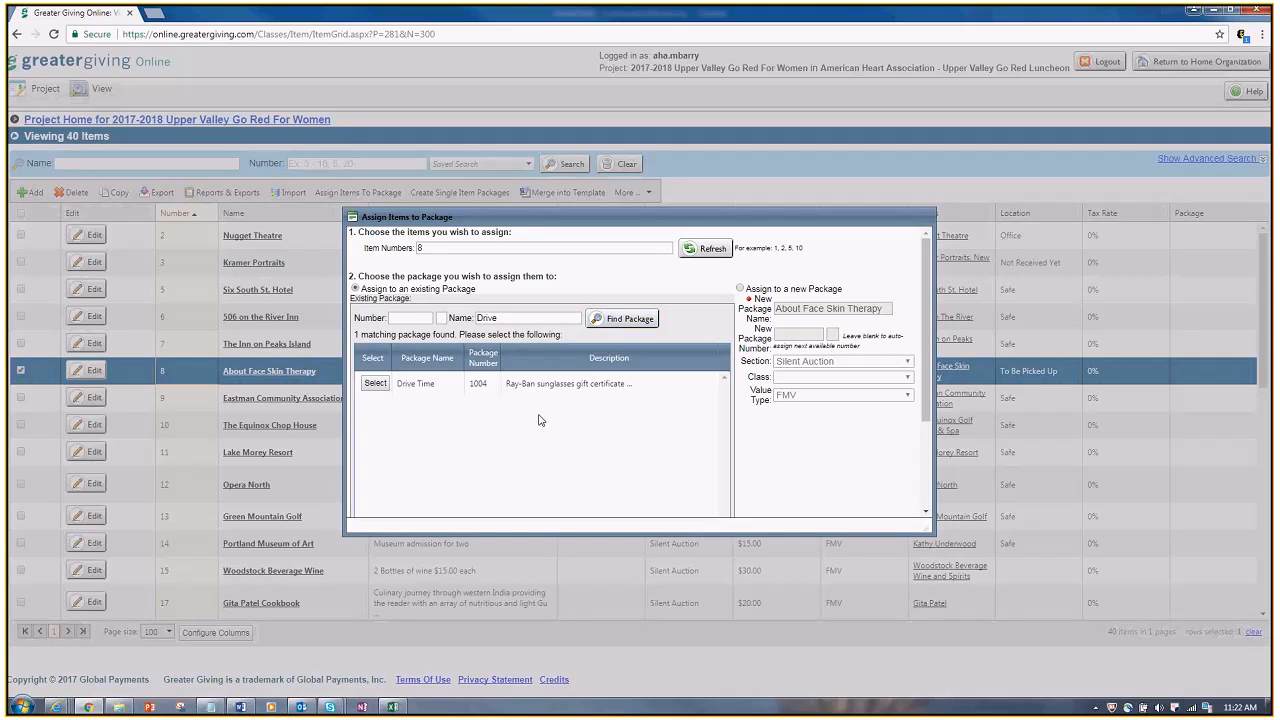
pyautogui.click(376, 386)
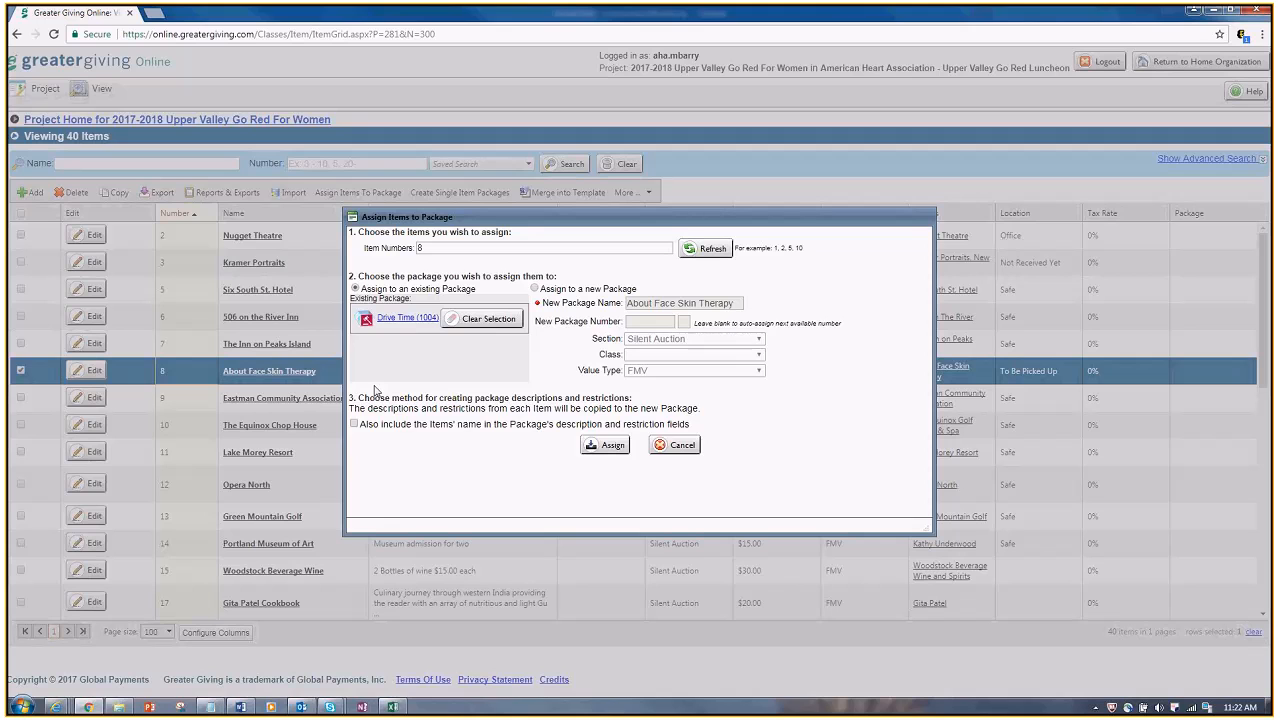
pyautogui.click(353, 424)
pyautogui.click(610, 447)
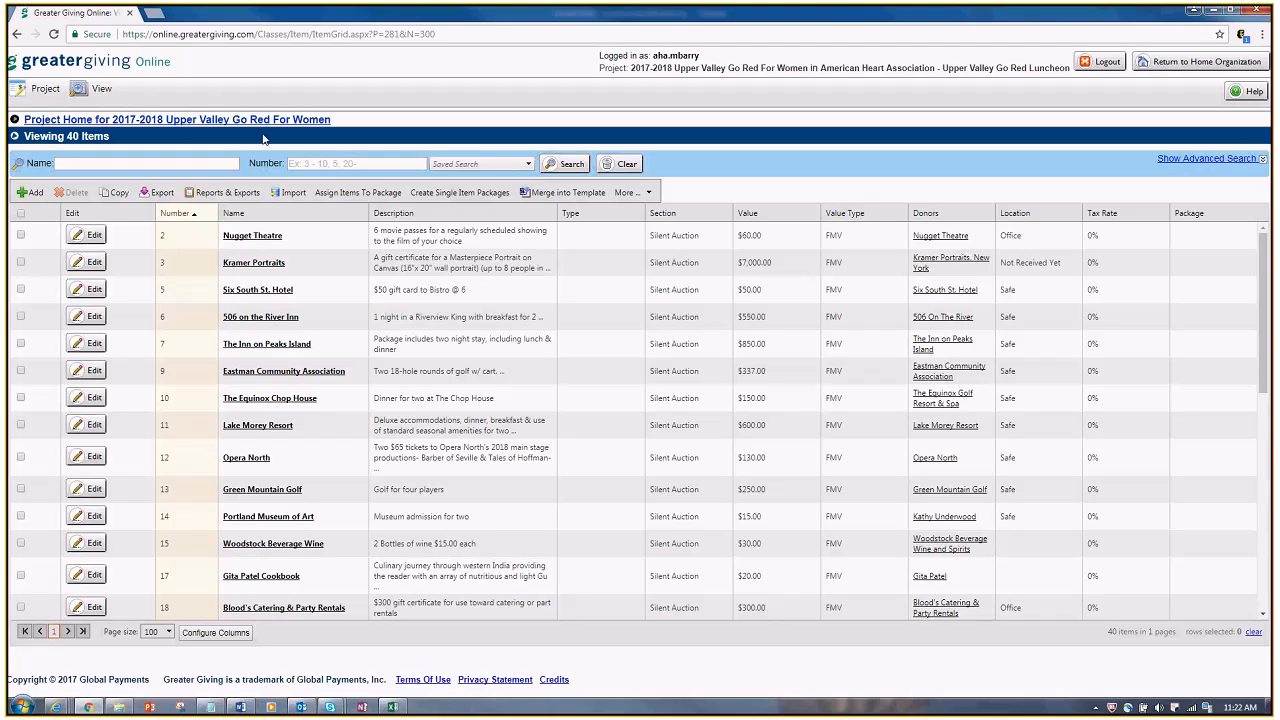
# Go from the project home to the package list and filter it by the Auction package type.
pyautogui.click(168, 124)
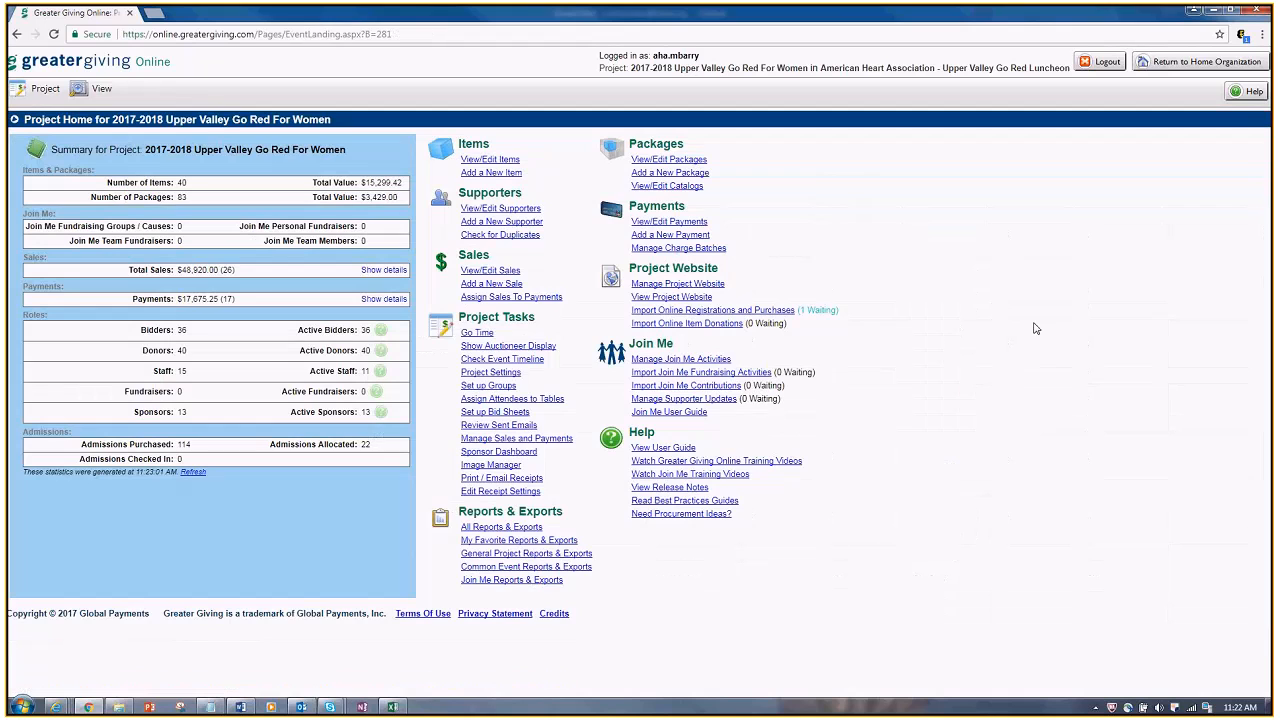
pyautogui.click(669, 160)
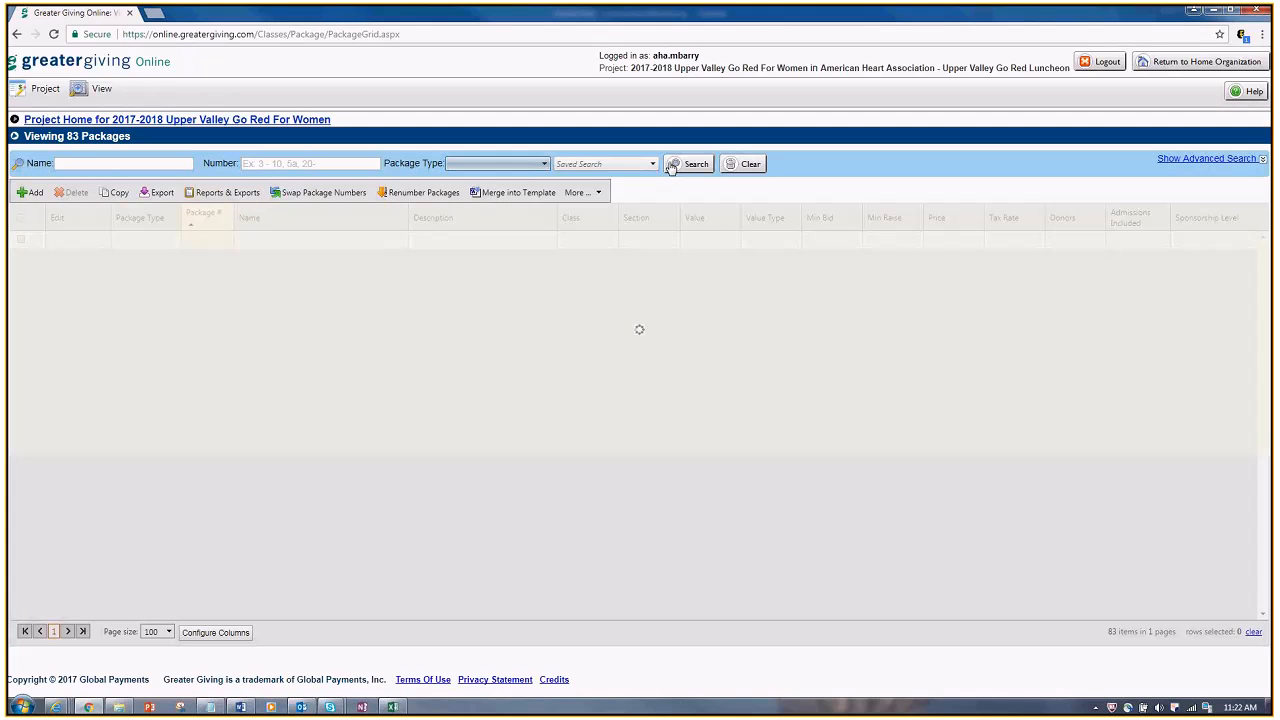
pyautogui.click(544, 164)
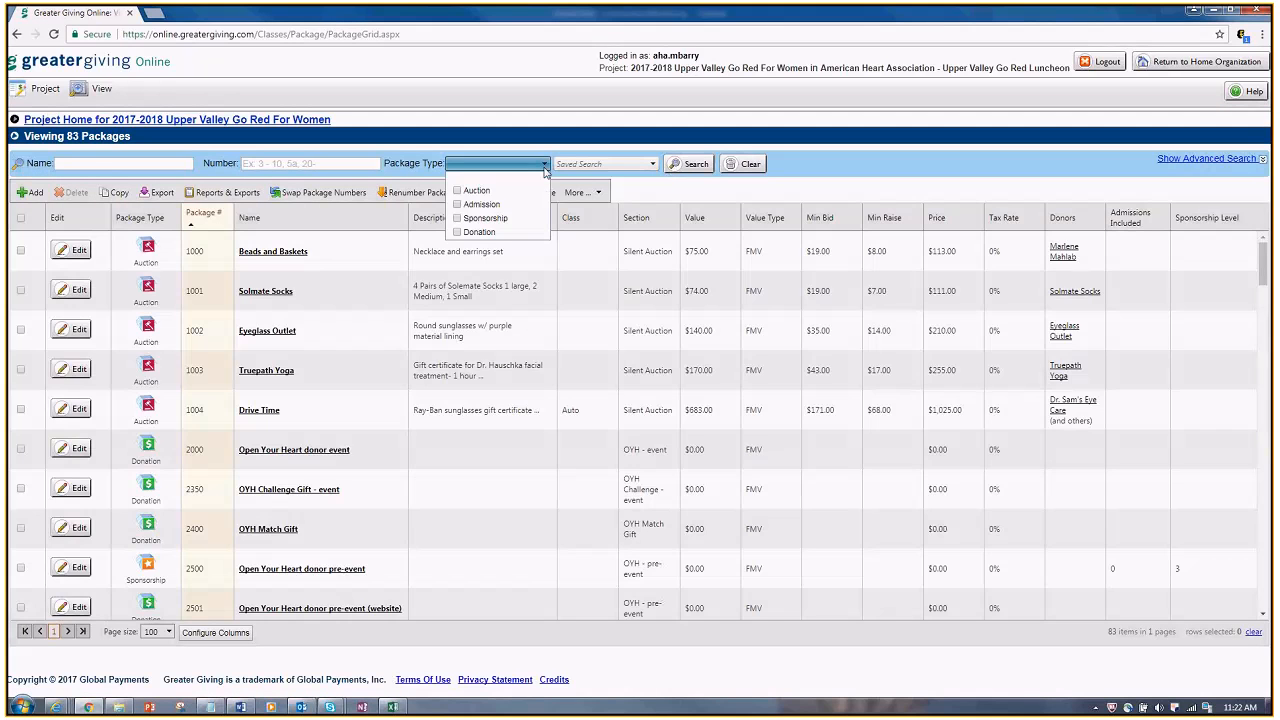
pyautogui.click(478, 191)
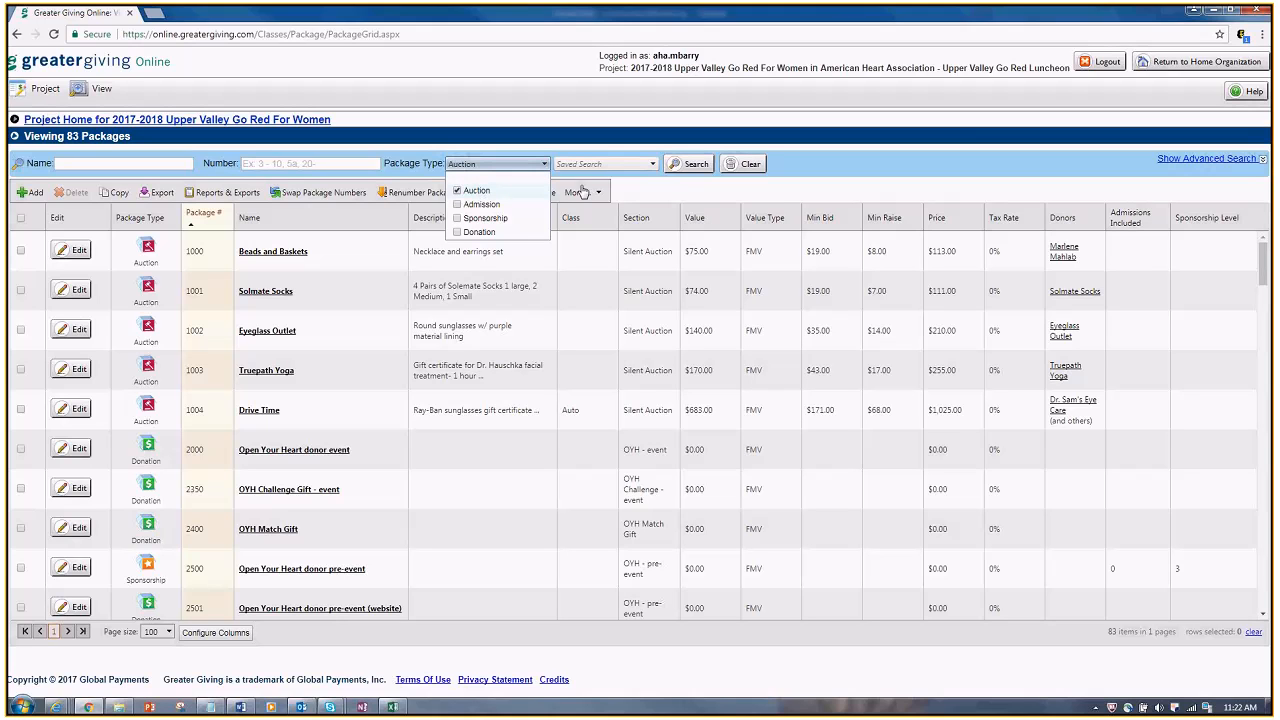
pyautogui.click(690, 165)
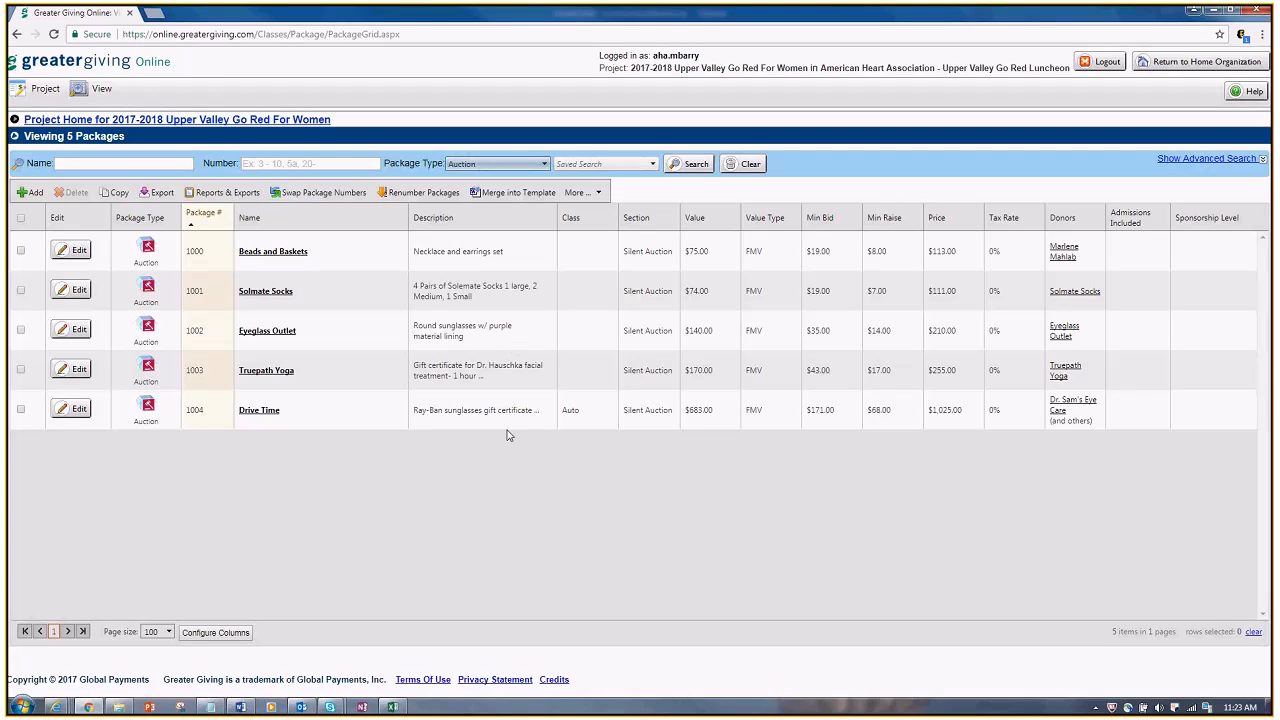
# Open the Beads and Baskets package for editing and review its description, restrictions, images and included items.
pyautogui.click(80, 251)
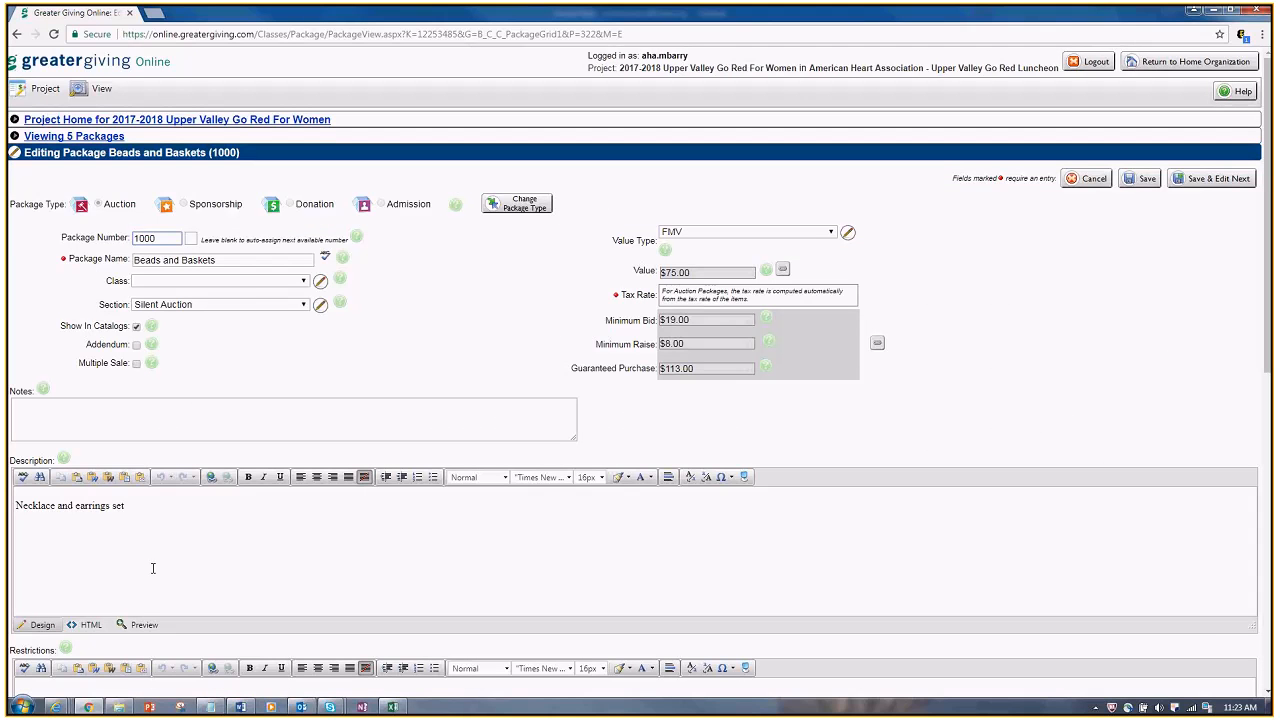
pyautogui.tripleClick(145, 507)
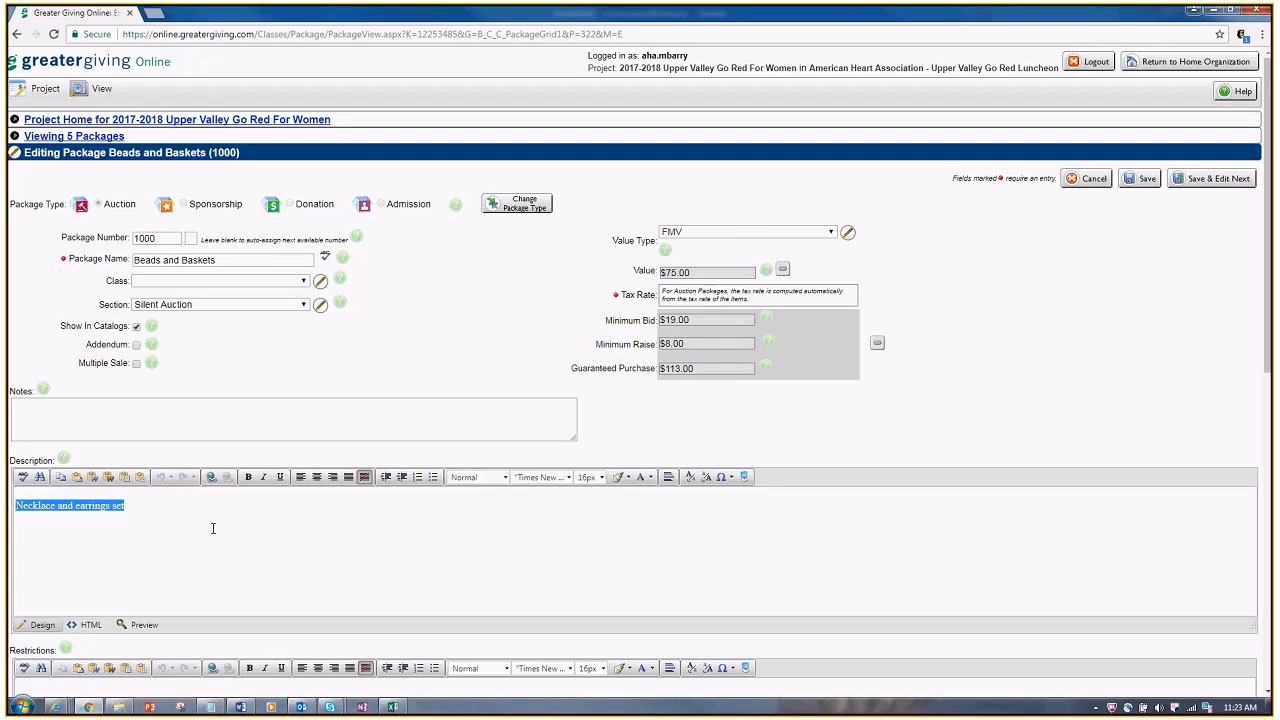
pyautogui.scroll(-1, 317, 470)
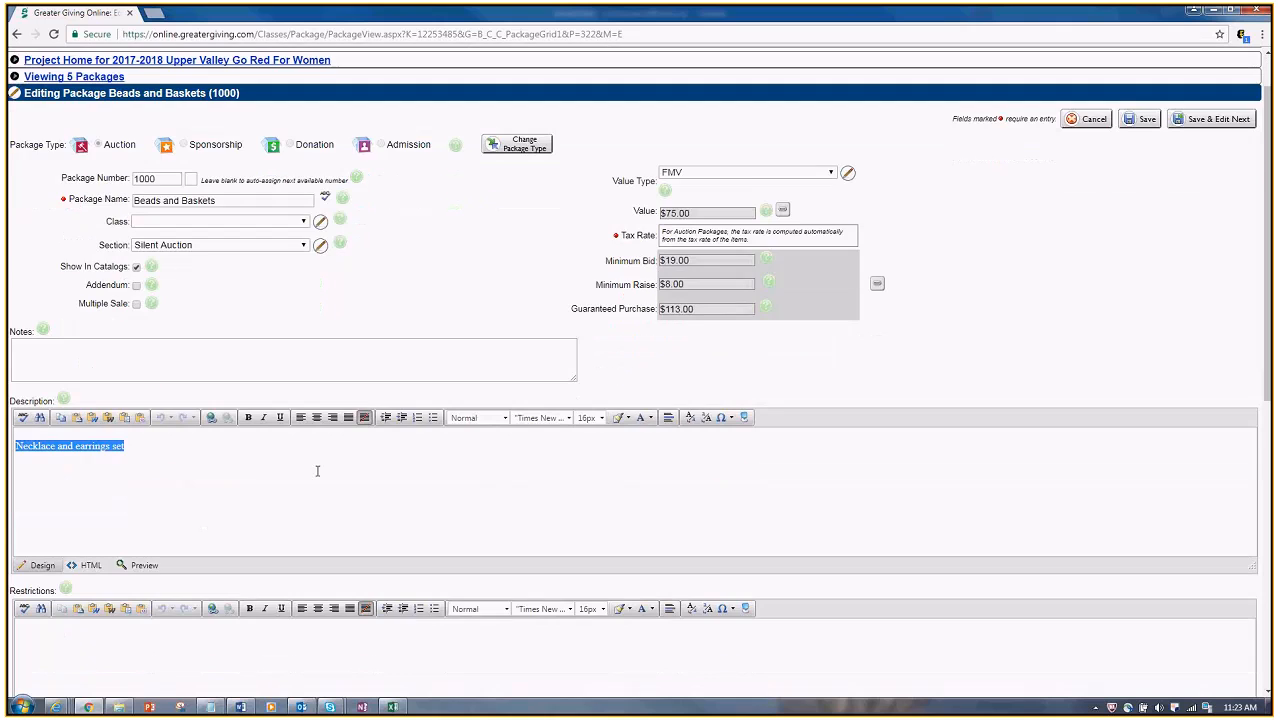
pyautogui.scroll(-3, 64, 320)
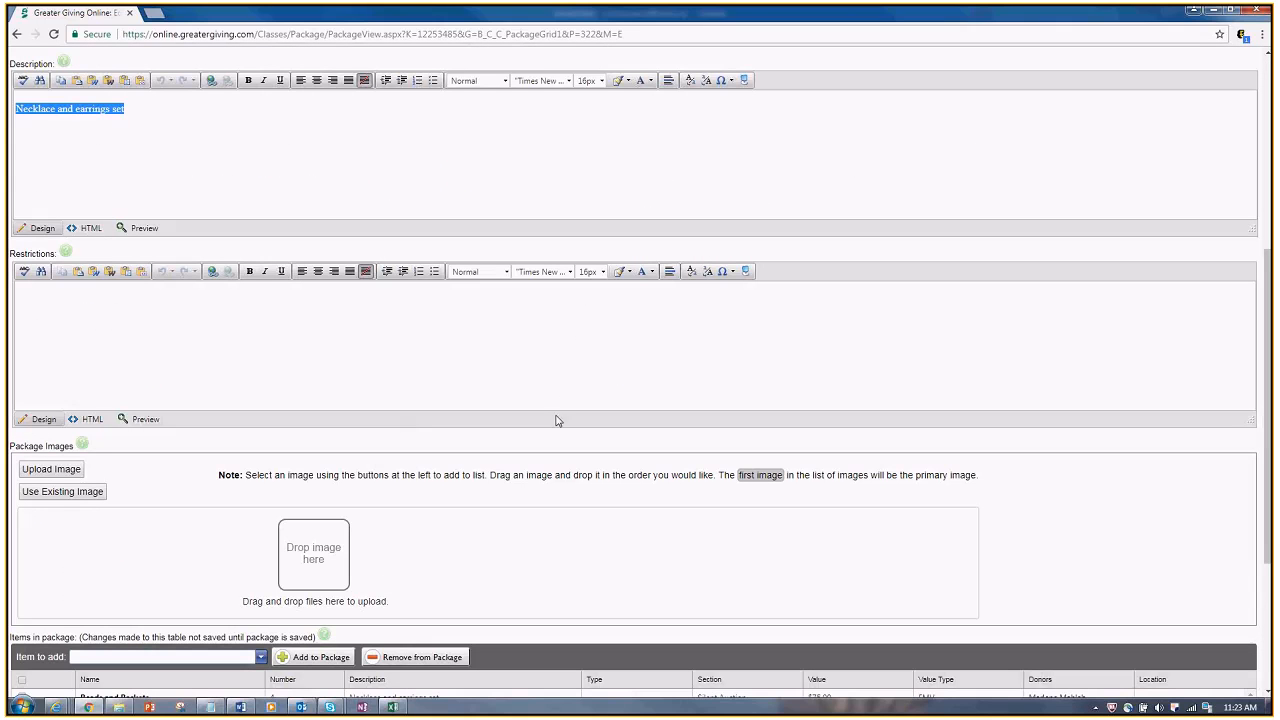
pyautogui.scroll(-2, 566, 391)
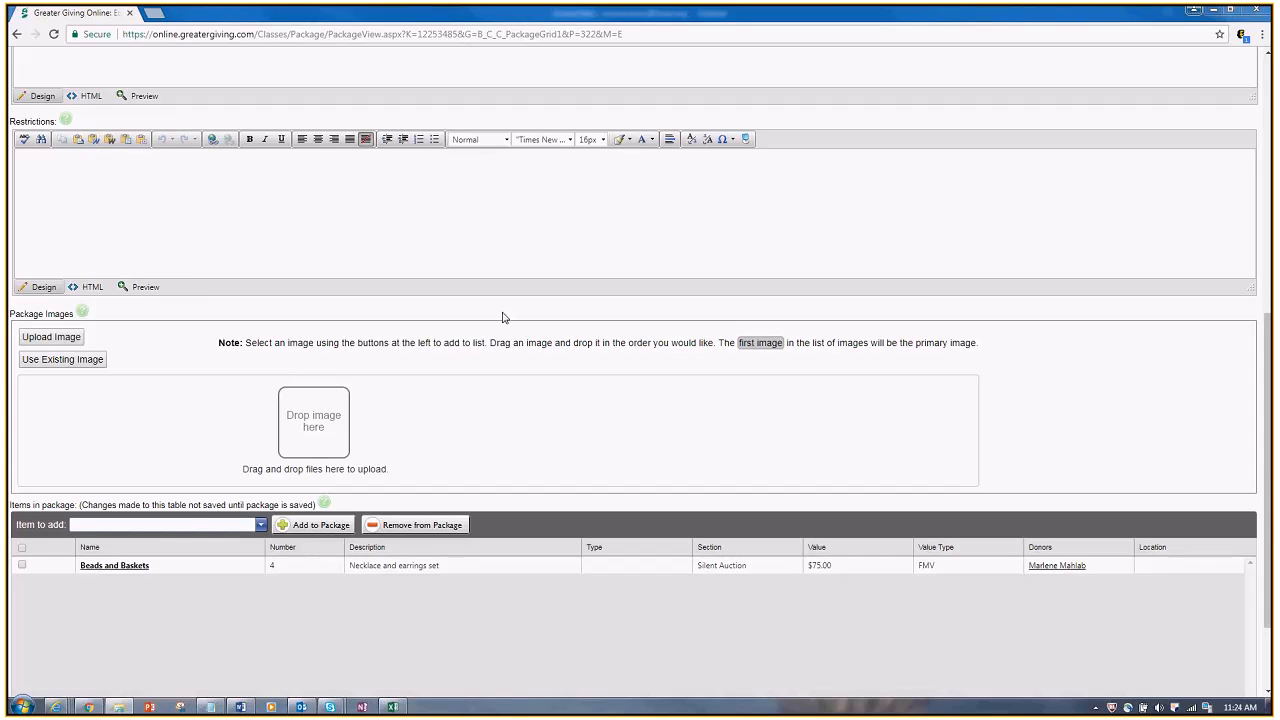
# Add the existing image DSC02868.jpg from the Images library to the Beads and Baskets package, previewing other pictures before choosing it.
pyautogui.click(60, 364)
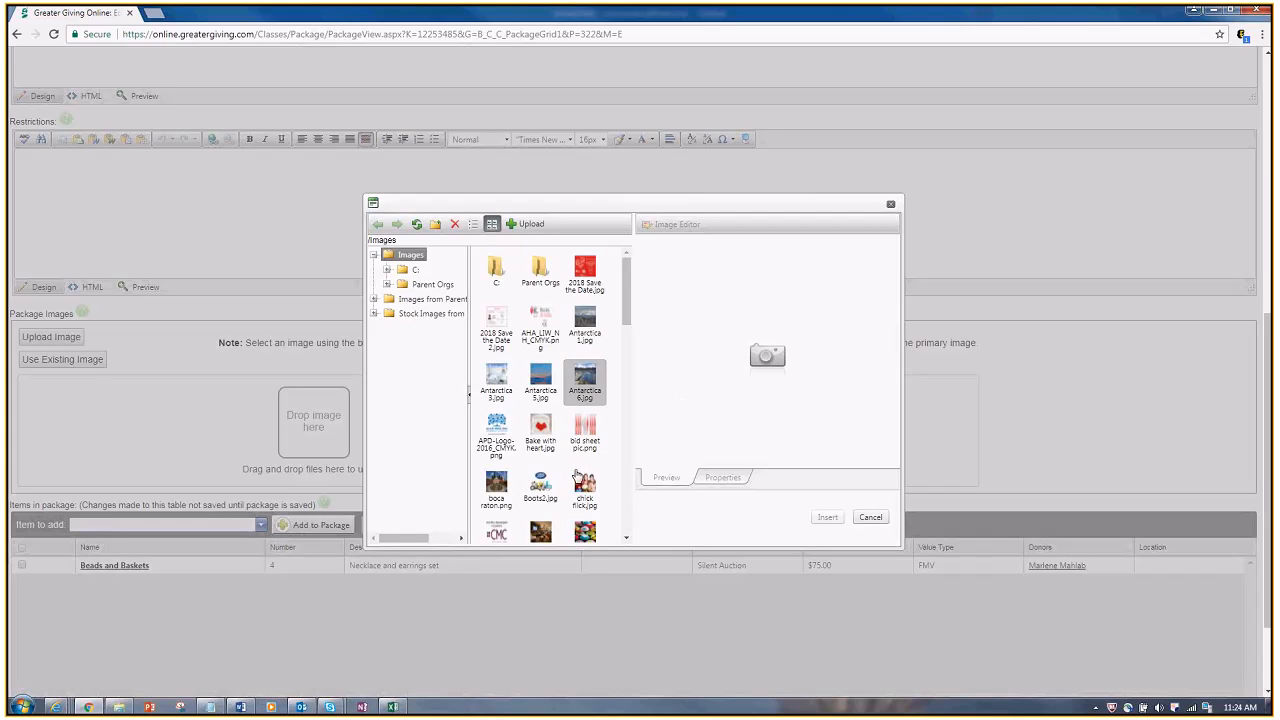
pyautogui.click(590, 500)
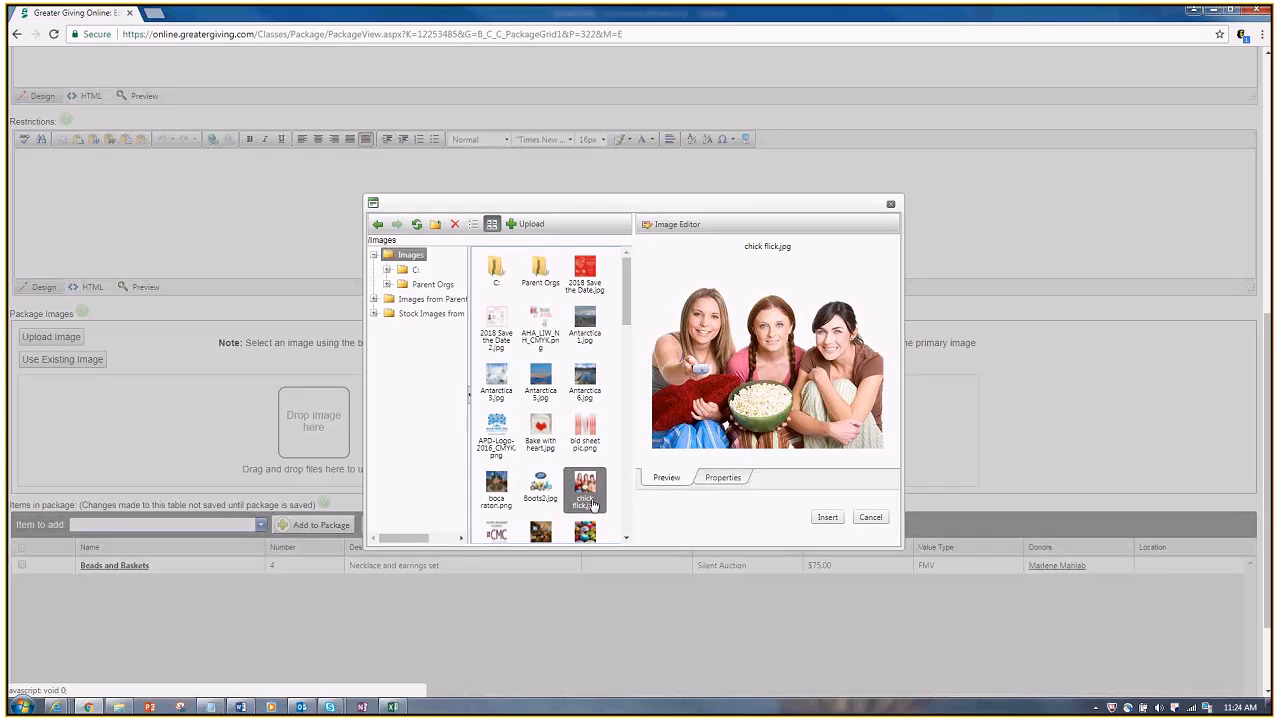
pyautogui.click(553, 498)
pyautogui.click(585, 533)
pyautogui.scroll(-4, 582, 445)
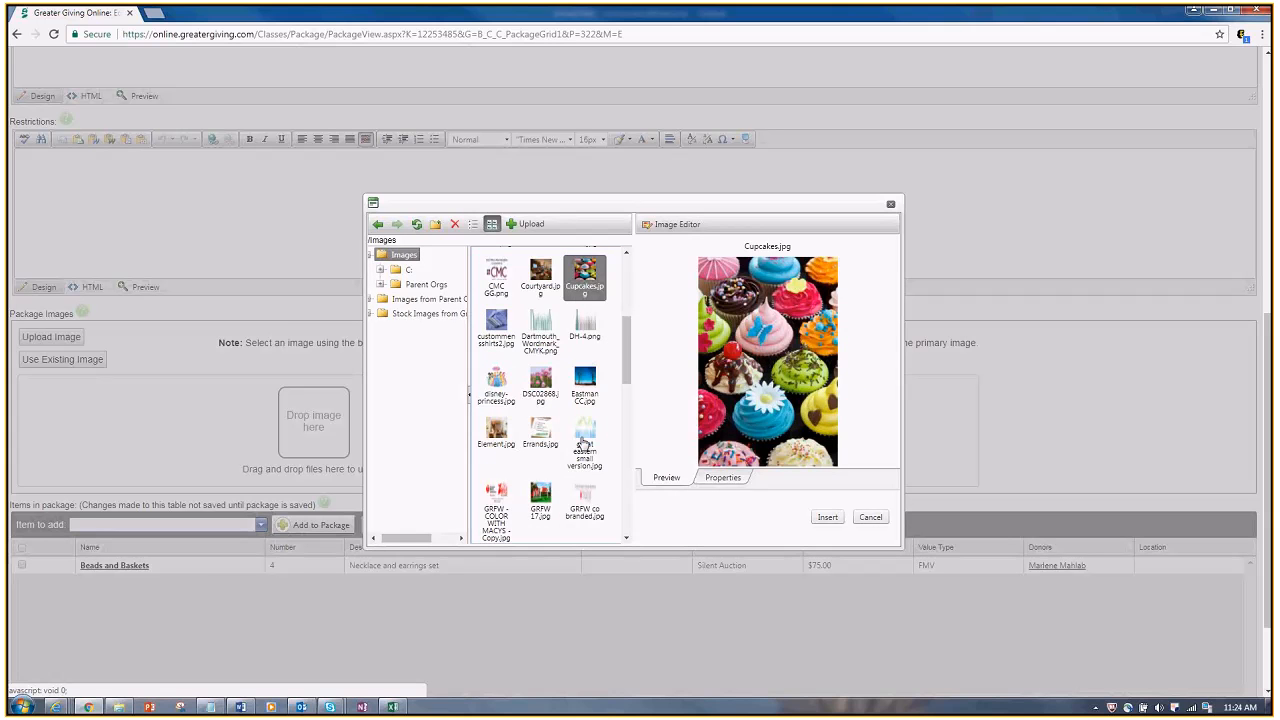
pyautogui.scroll(-1, 584, 443)
pyautogui.click(496, 315)
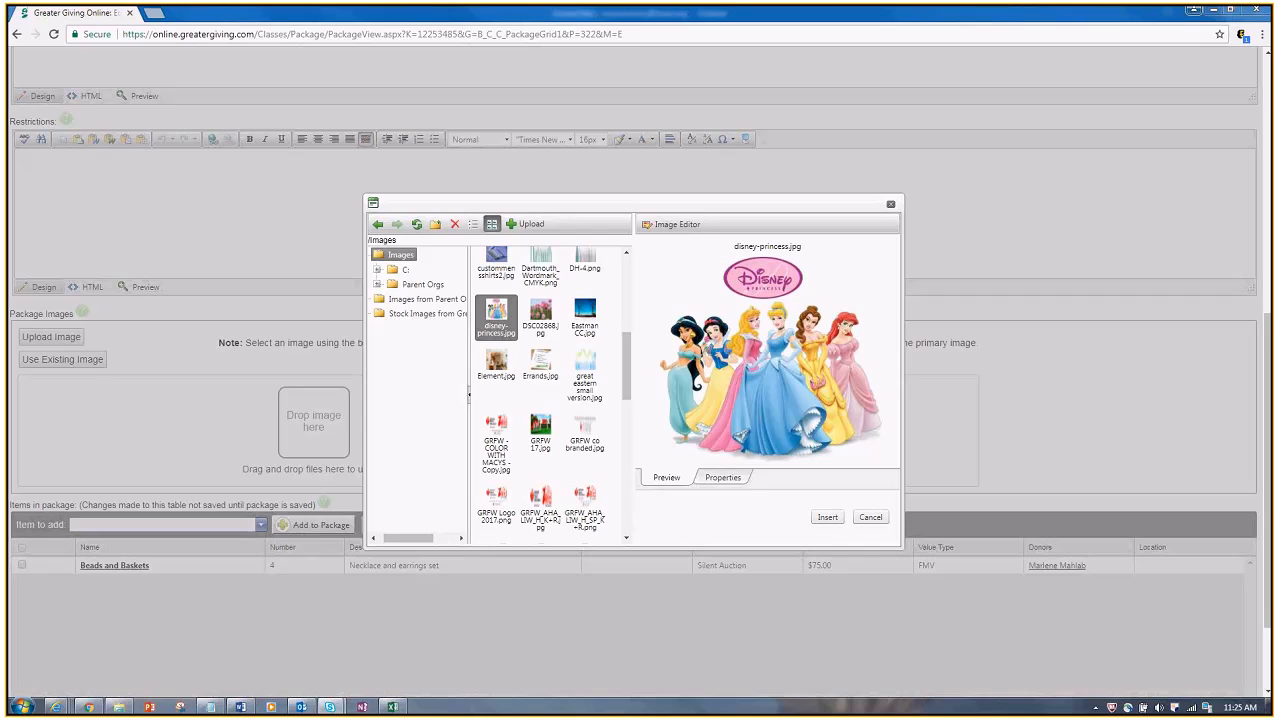
pyautogui.click(540, 314)
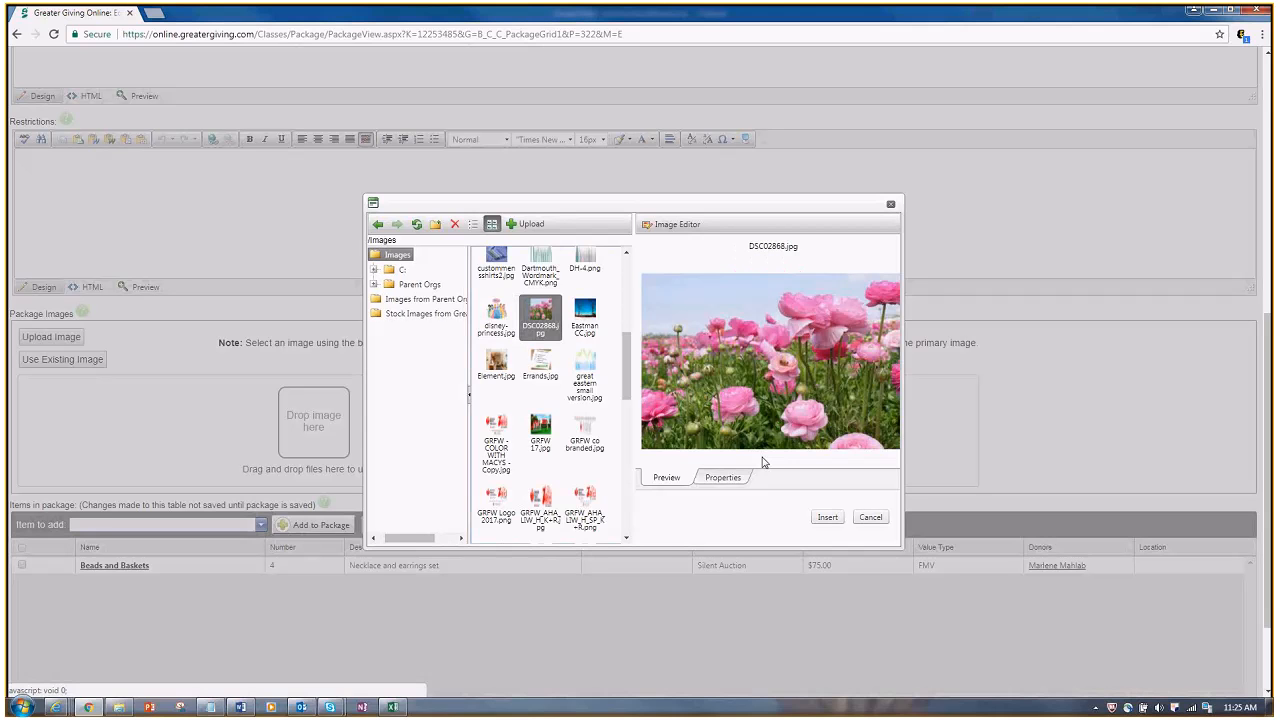
pyautogui.click(827, 517)
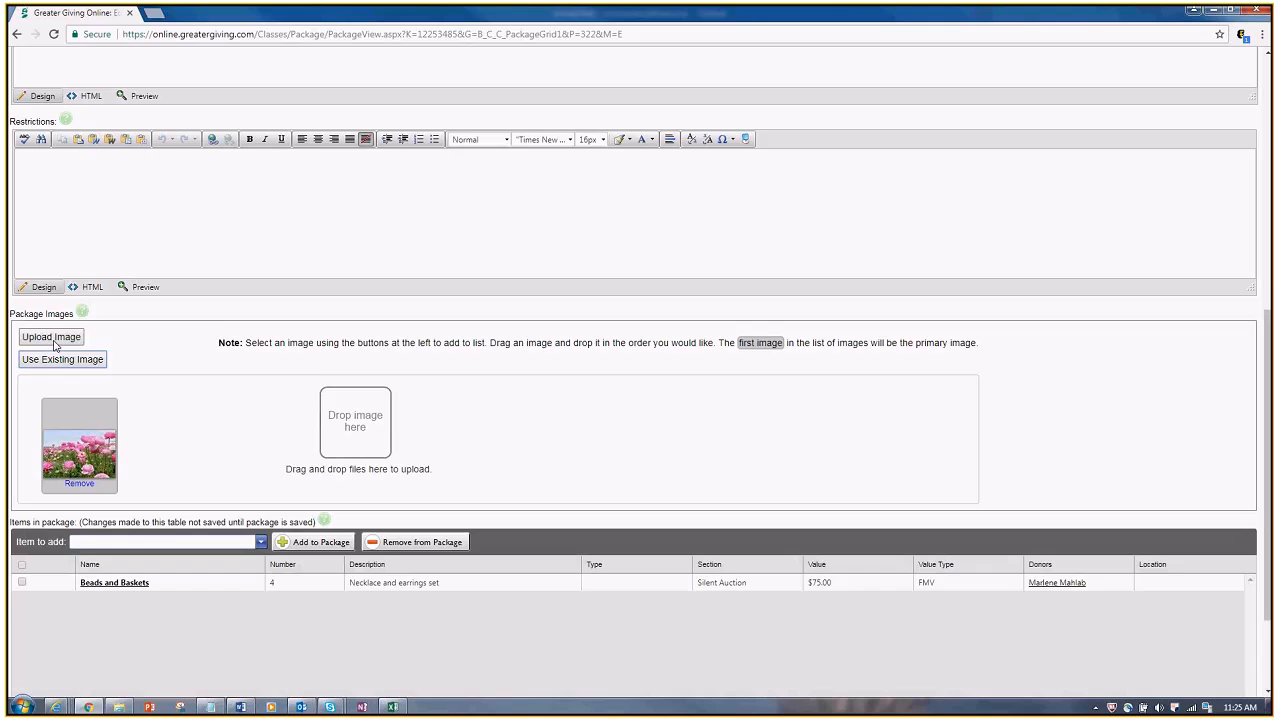
# Upload Antarctica 5.JPG to the package images from the Websites > Manchester > Upper Valley > 2016-17 documents folder.
pyautogui.click(55, 341)
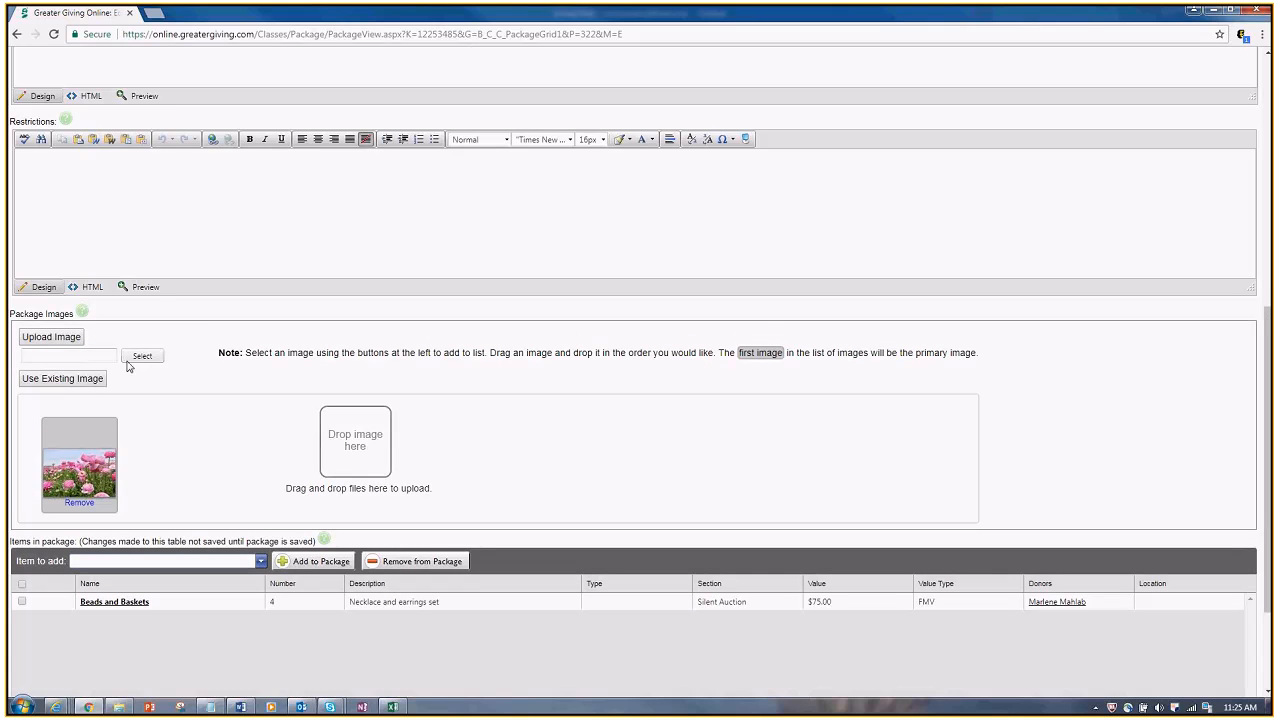
pyautogui.click(140, 357)
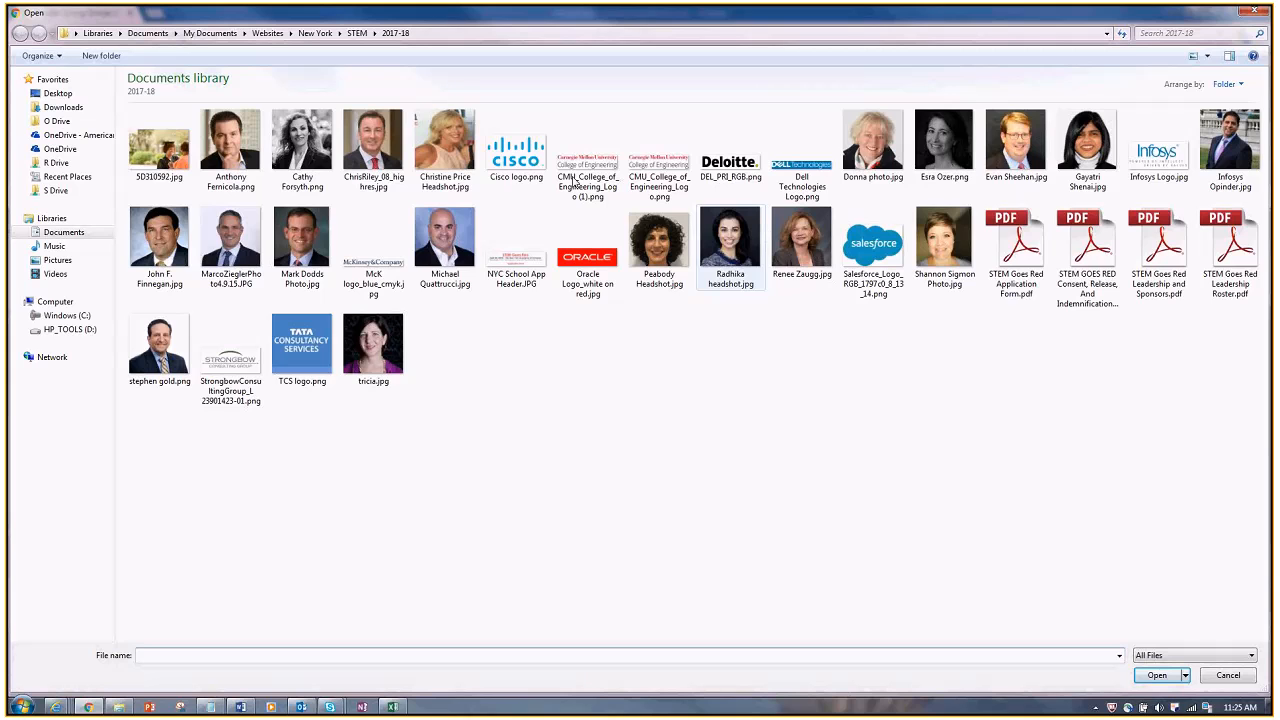
pyautogui.click(268, 33)
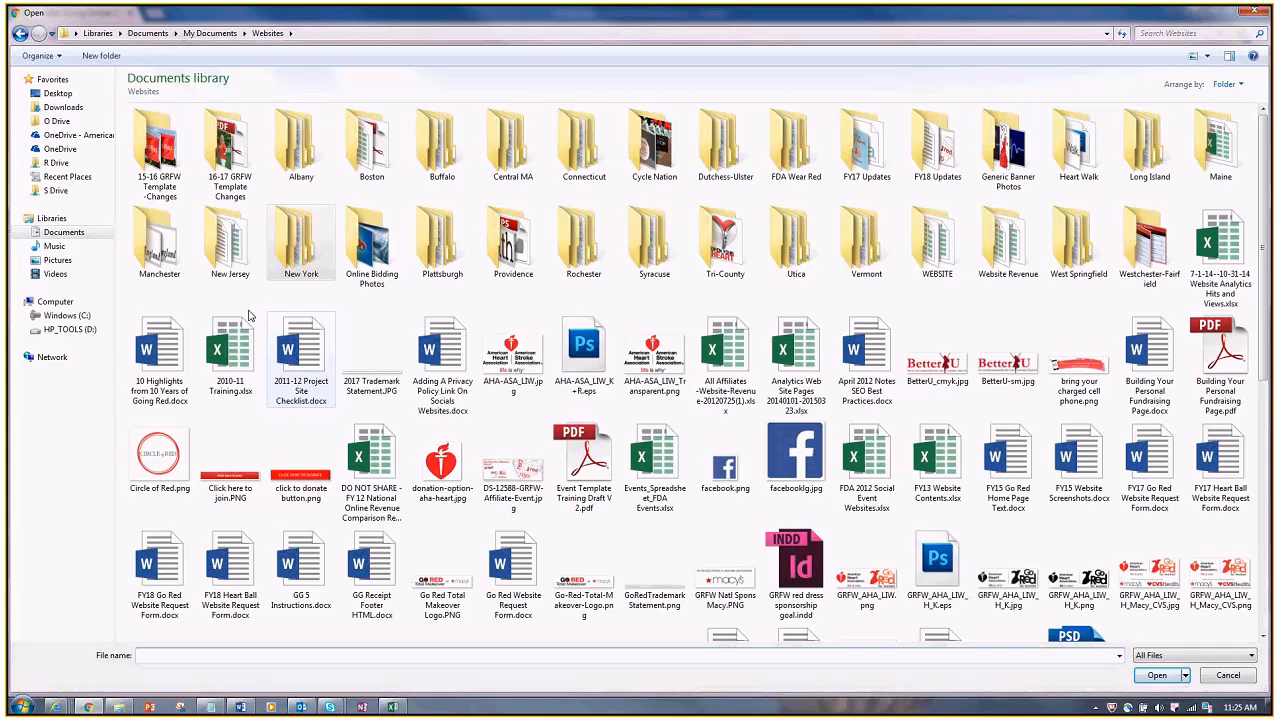
pyautogui.doubleClick(159, 245)
pyautogui.doubleClick(375, 150)
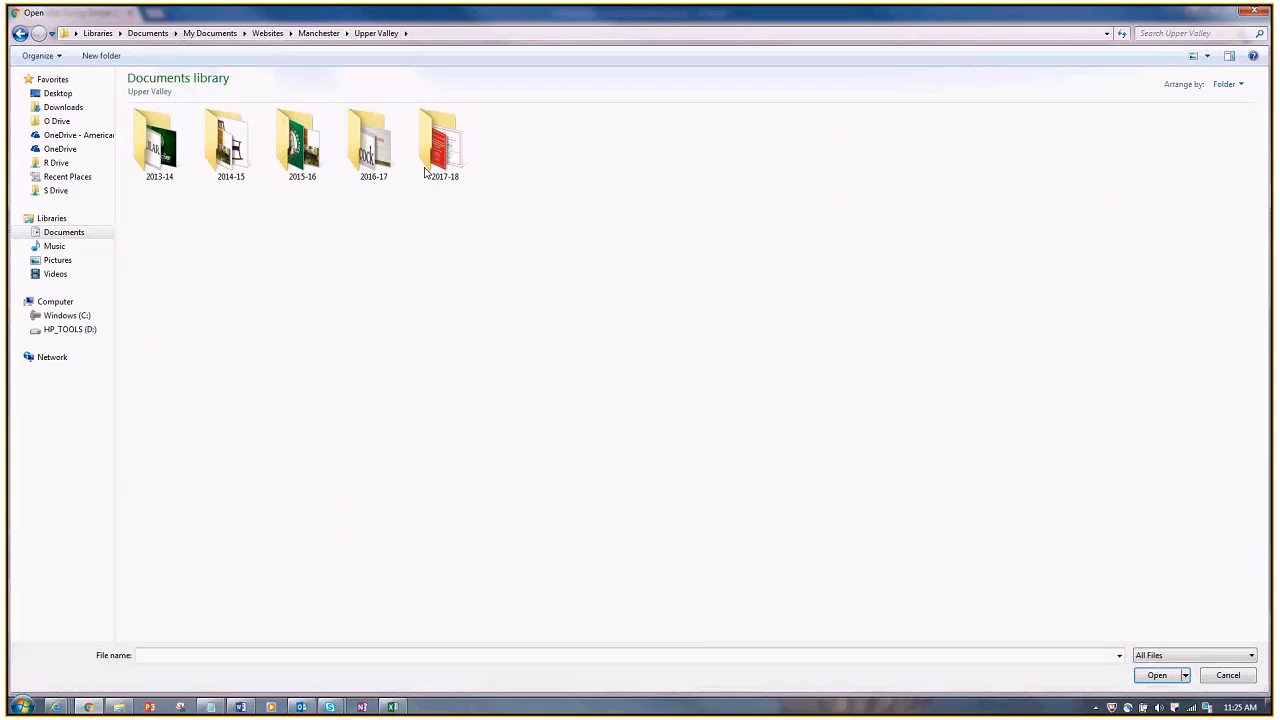
pyautogui.doubleClick(368, 162)
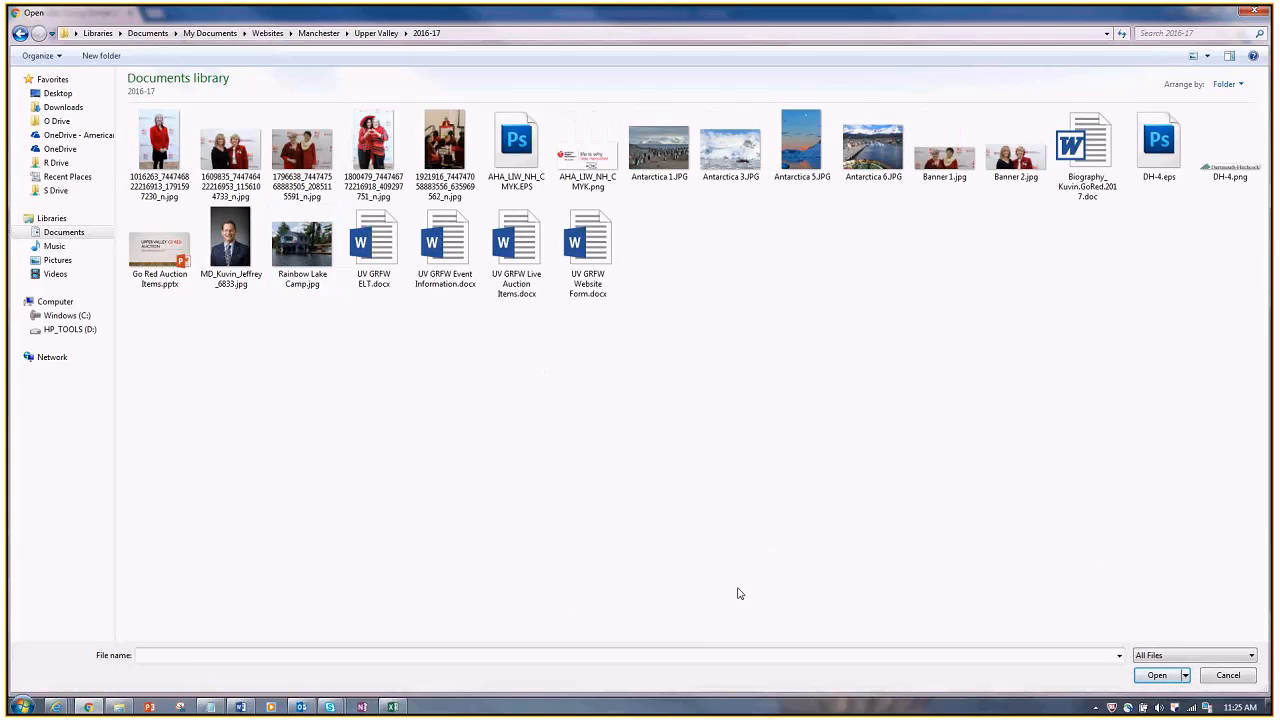
pyautogui.click(810, 160)
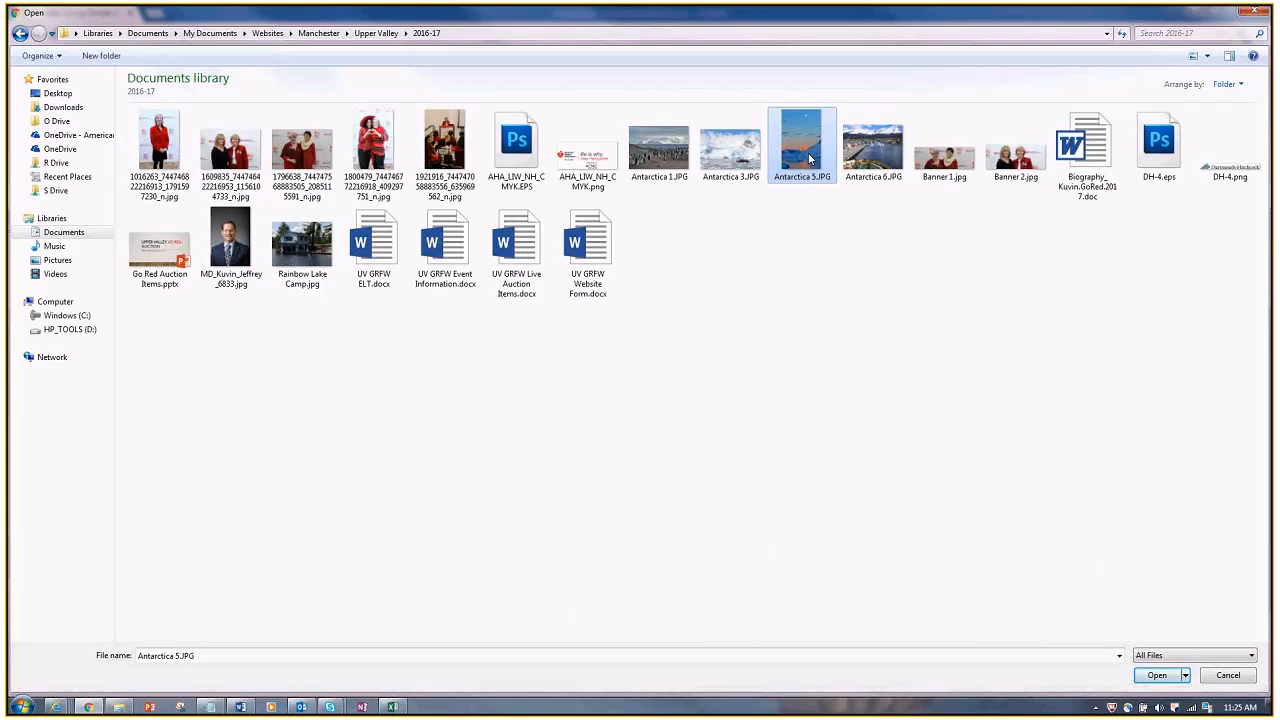
pyautogui.doubleClick(810, 160)
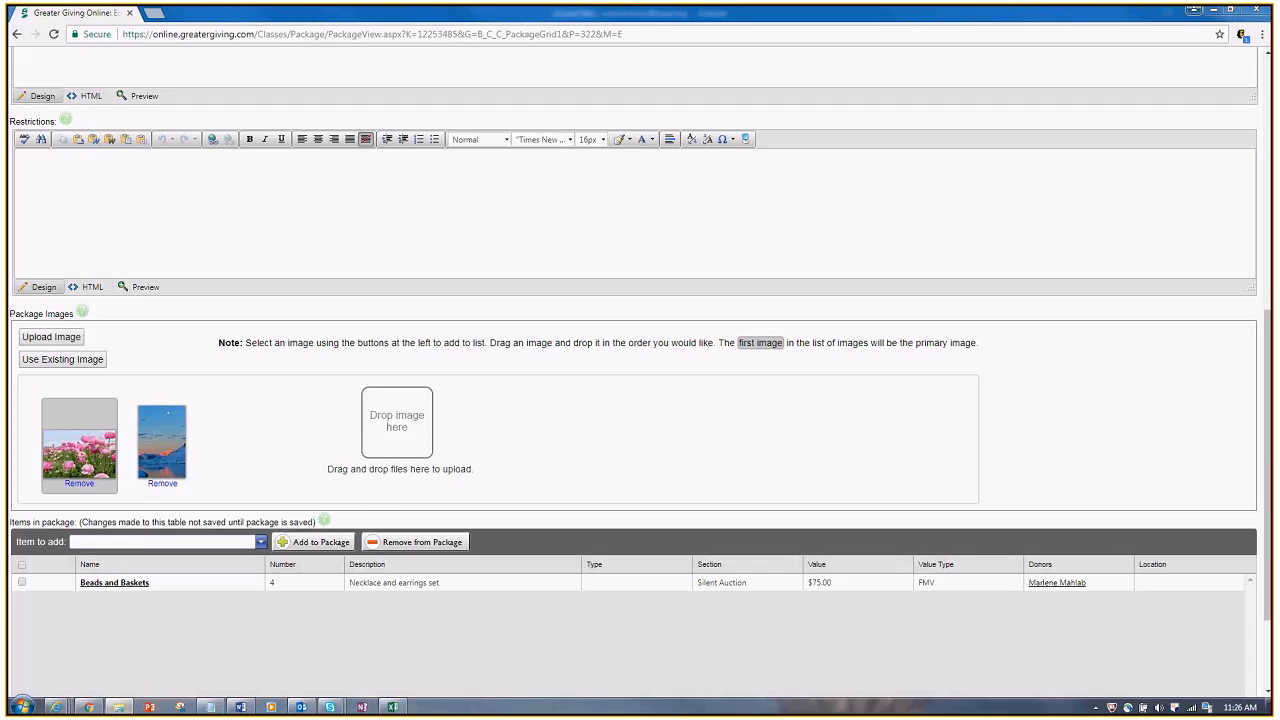
# Add Car wash 2.jpg from the Online Bidding Photos folder to the package images and move it to second place.
pyautogui.click(119, 706)
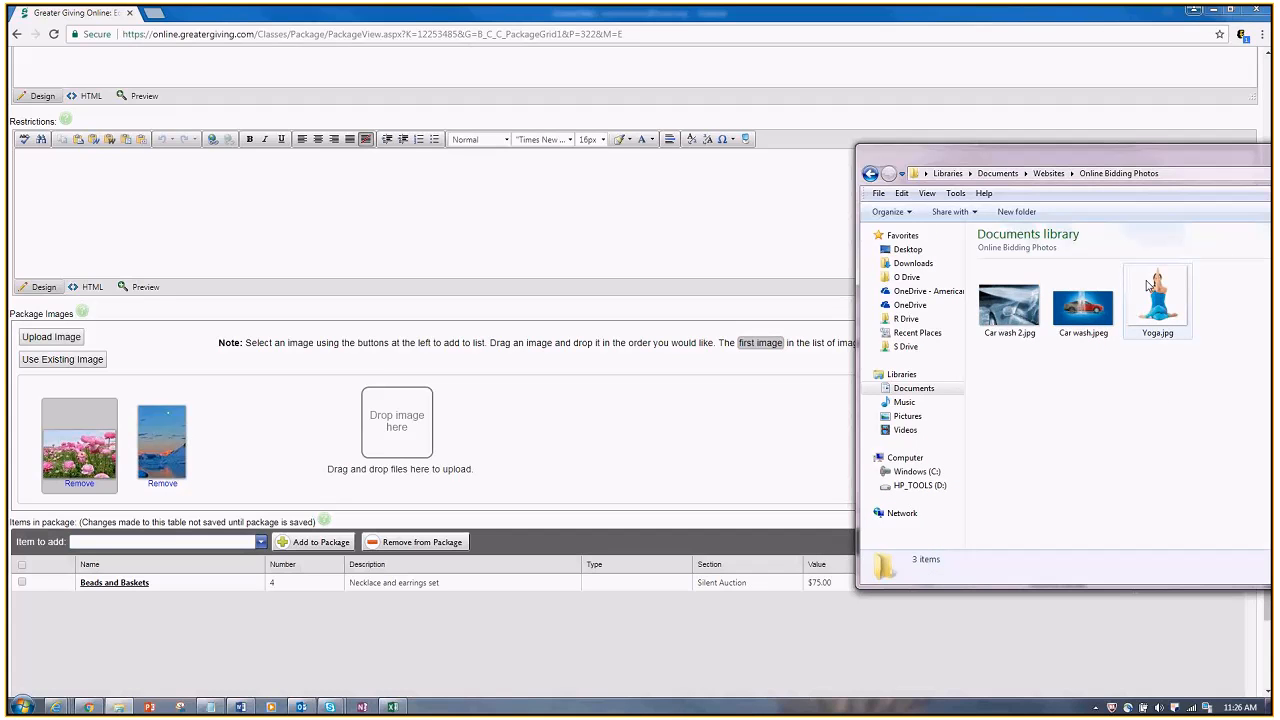
pyautogui.moveTo(1009, 305); pyautogui.dragTo(397, 422)
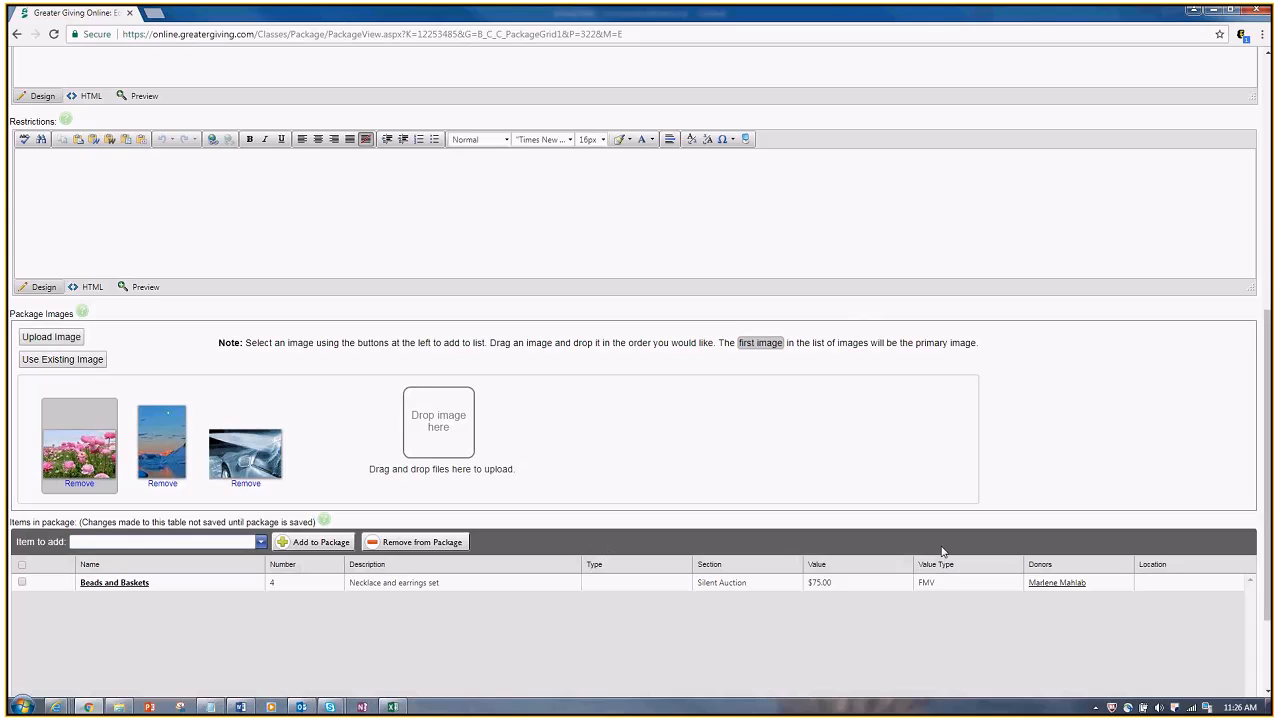
pyautogui.moveTo(1272, 102); pyautogui.dragTo(1279, 102)
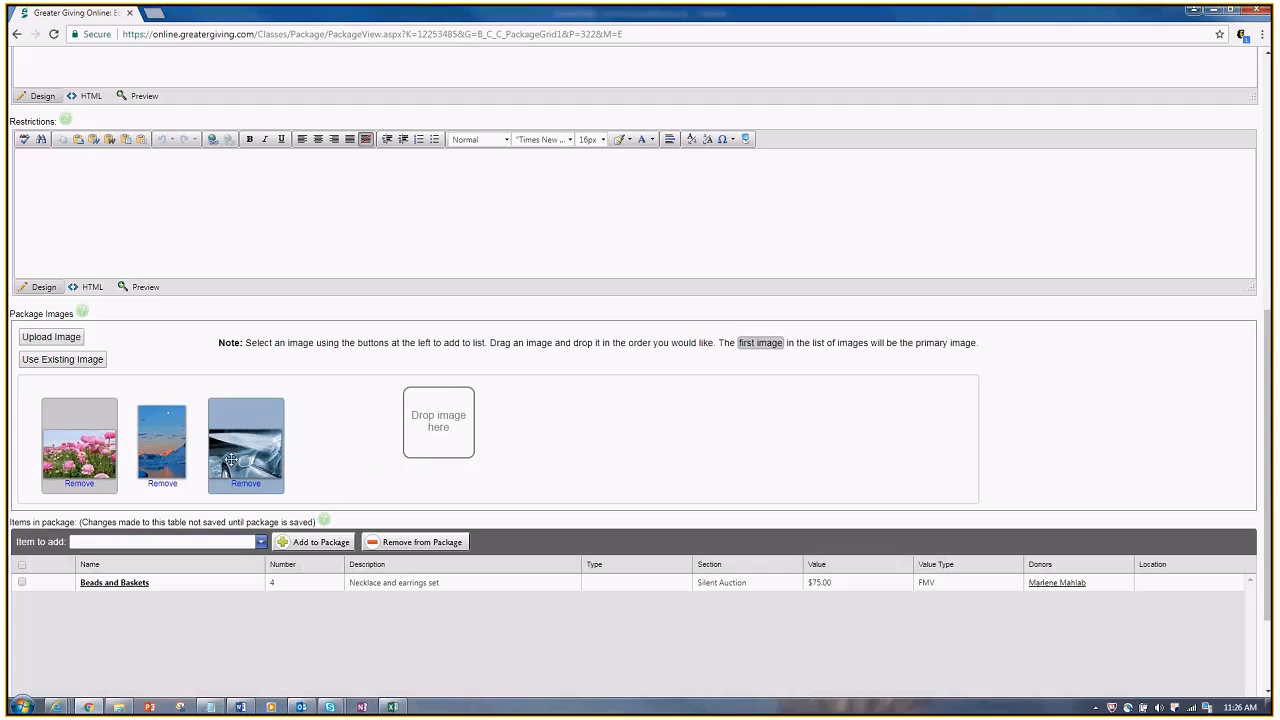
pyautogui.moveTo(231, 460); pyautogui.dragTo(162, 455)
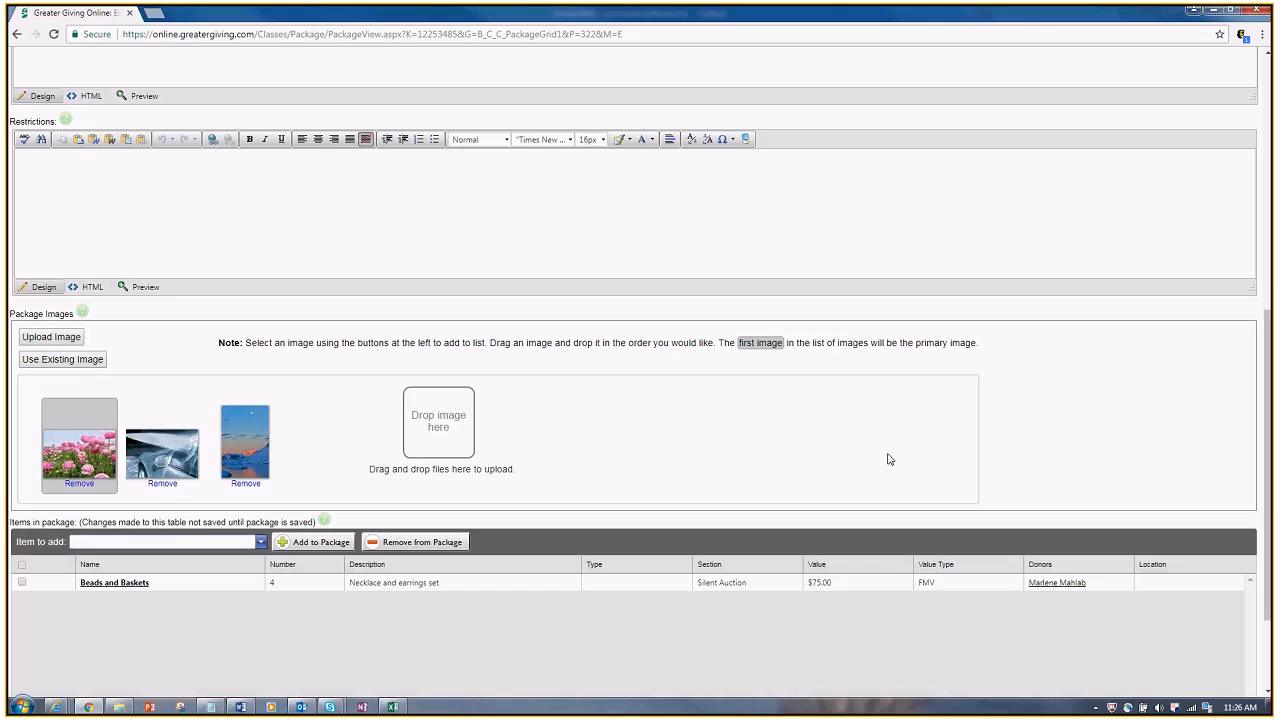
# Set the class of the Beads and Baskets package to Jewelry.
pyautogui.scroll(1, 889, 459)
pyautogui.scroll(5, 889, 460)
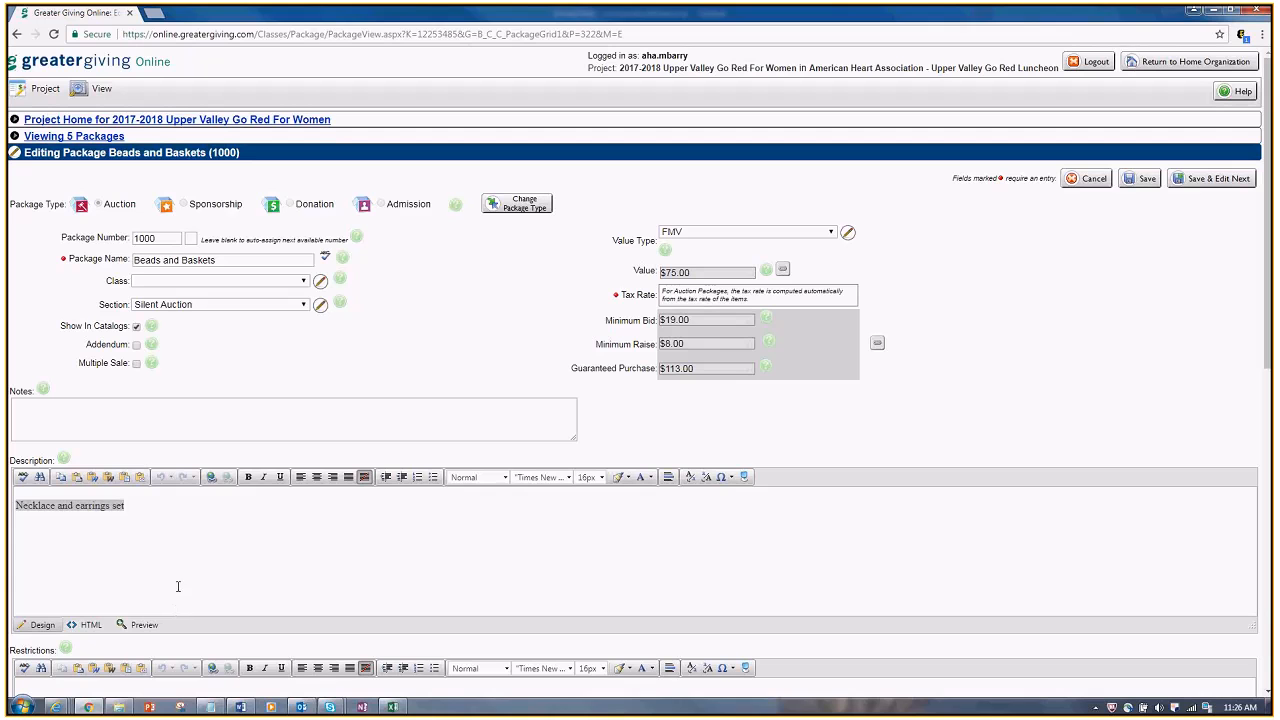
pyautogui.click(213, 281)
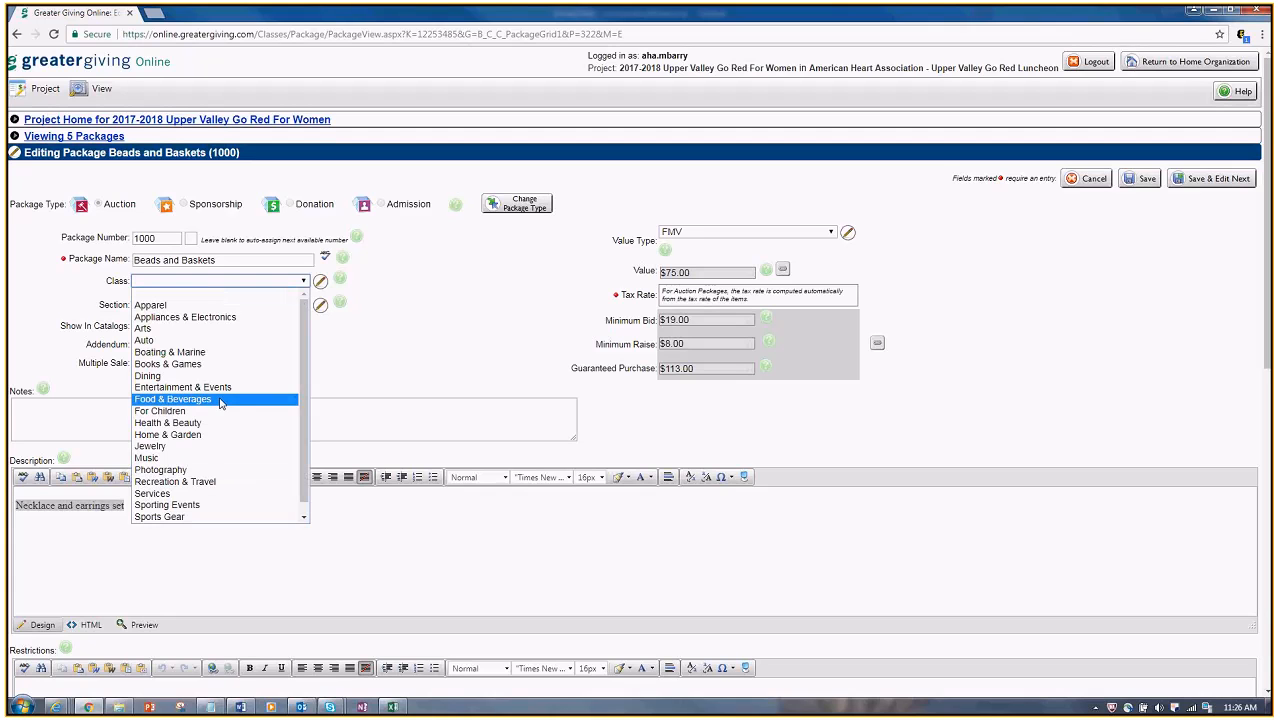
pyautogui.click(216, 446)
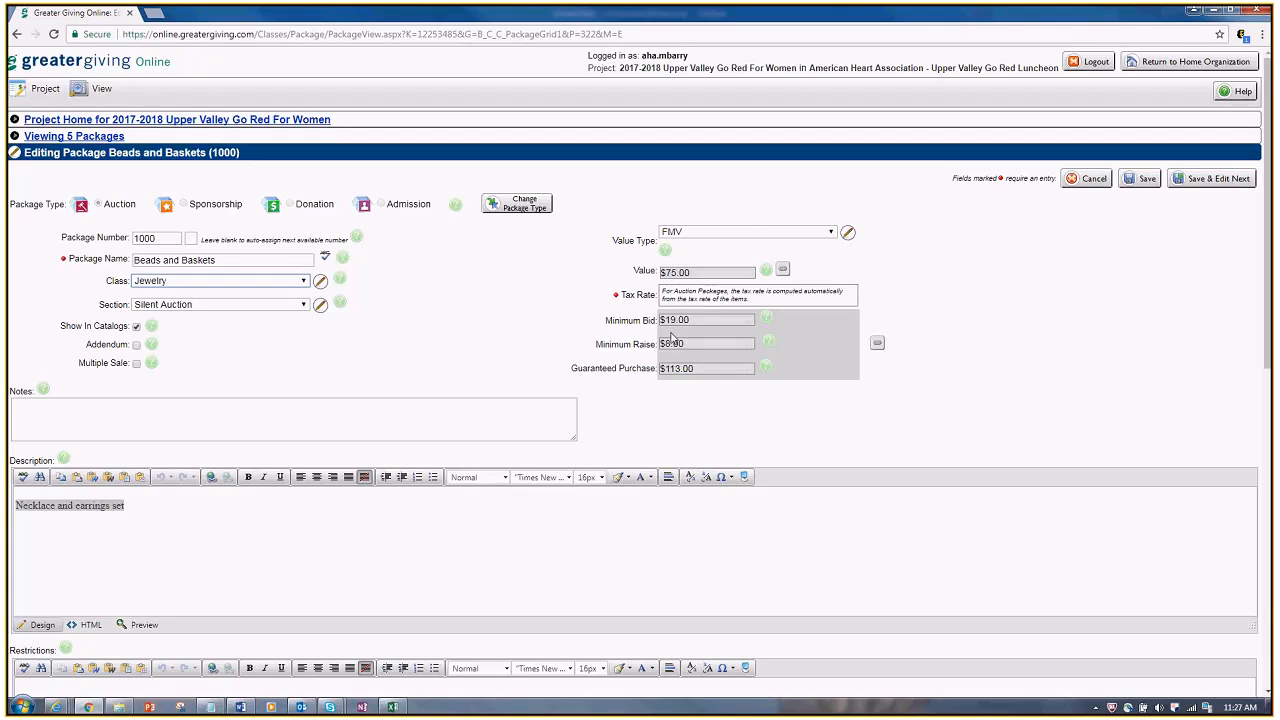
# Unlock the minimum bid, minimum raise and guaranteed purchase amounts for manual entry, and save the Beads and Baskets package.
pyautogui.click(877, 344)
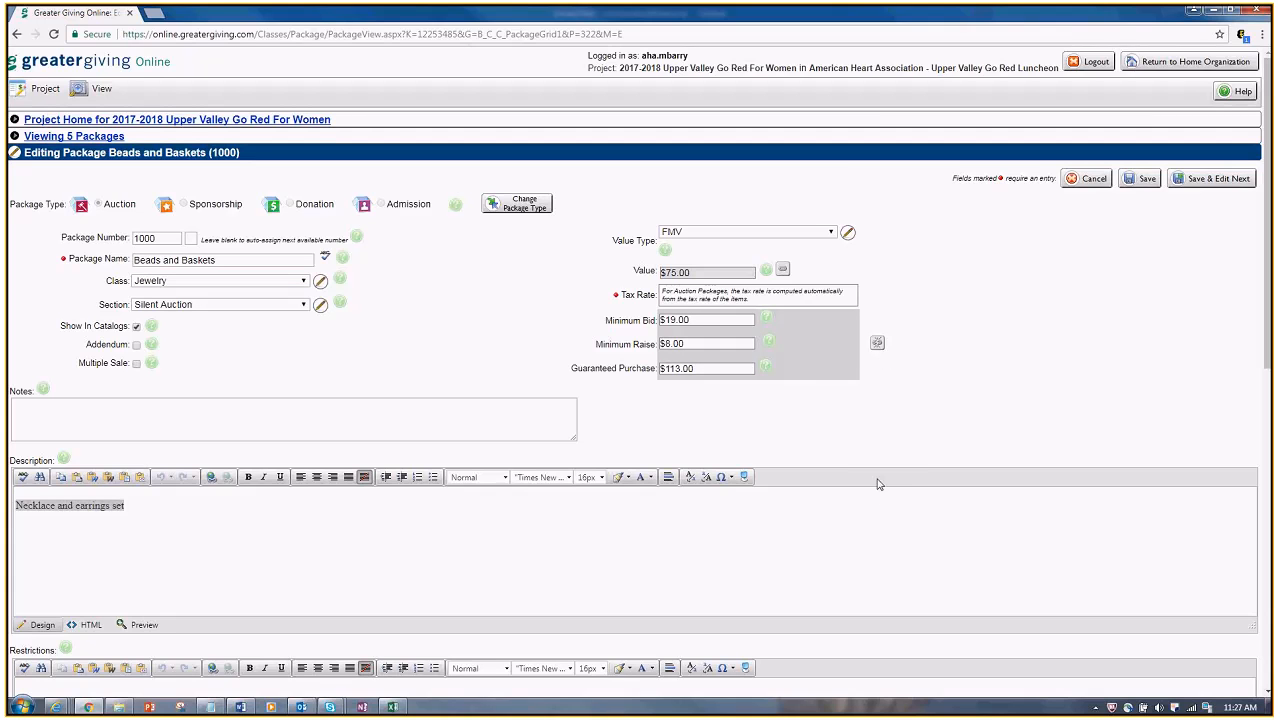
pyautogui.click(638, 320)
pyautogui.press('Tab')
pyautogui.press('Tab')
pyautogui.click(1021, 406)
pyautogui.scroll(-5, 1021, 406)
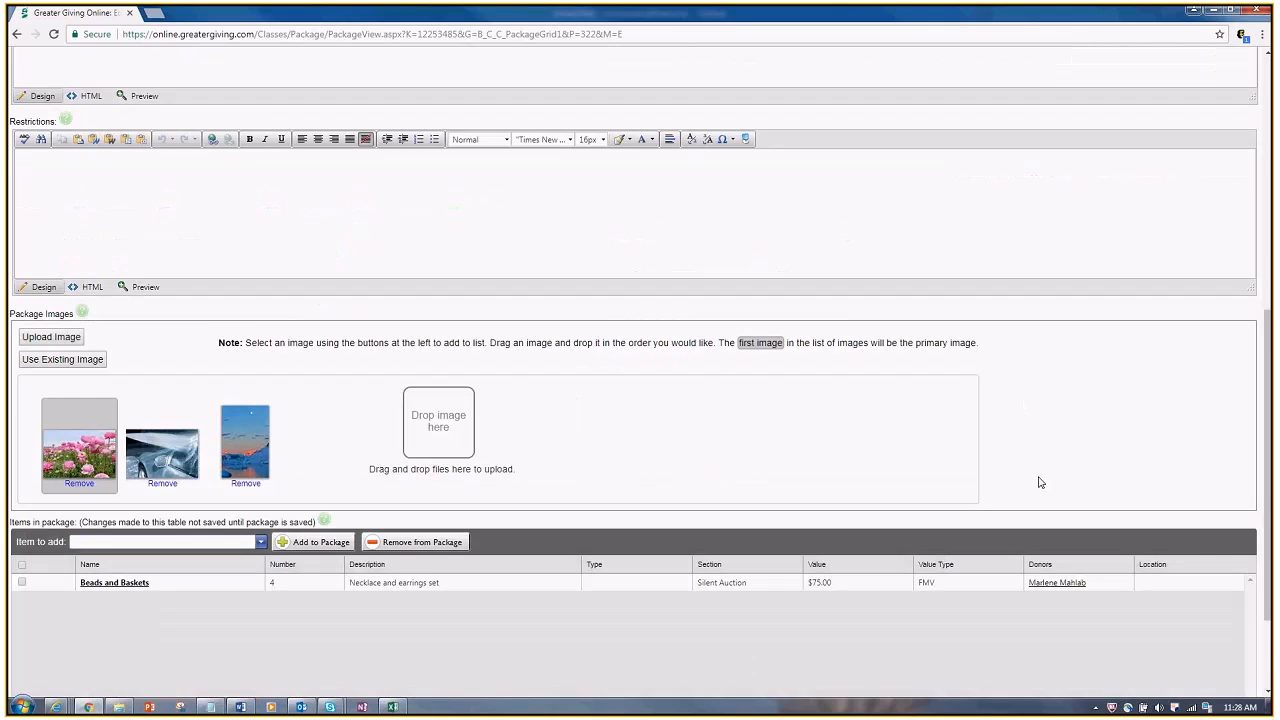
pyautogui.scroll(-2, 1040, 483)
pyautogui.click(1141, 665)
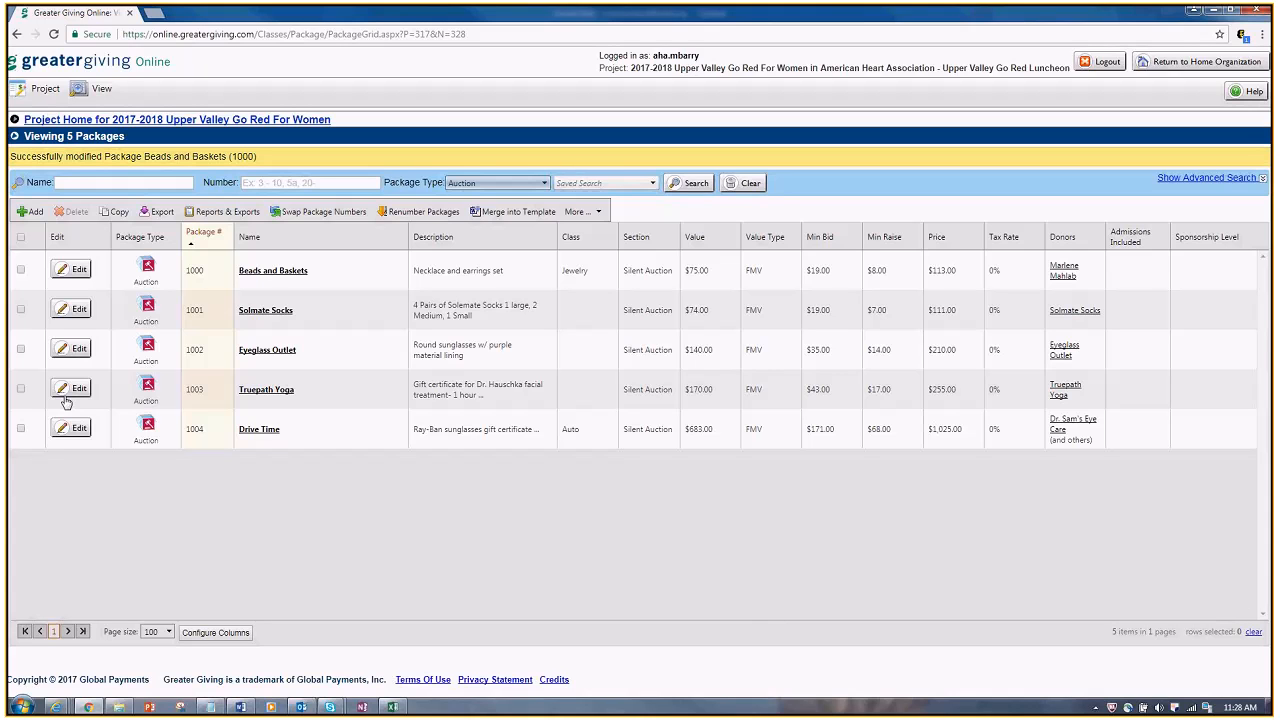
# Open the Drive Time package for editing and delete the "Ray-Ban sunglasses gift certificate" line from its description.
pyautogui.doubleClick(484, 440)
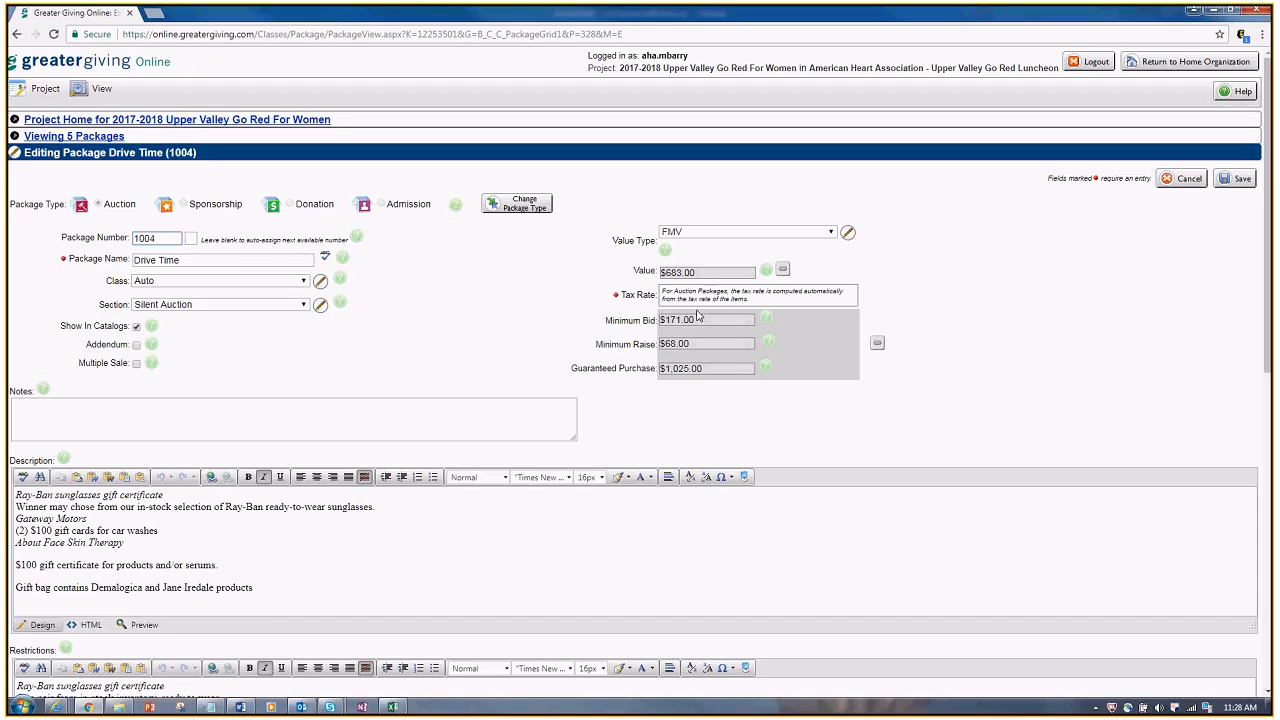
pyautogui.click(748, 508)
pyautogui.scroll(-1, 872, 488)
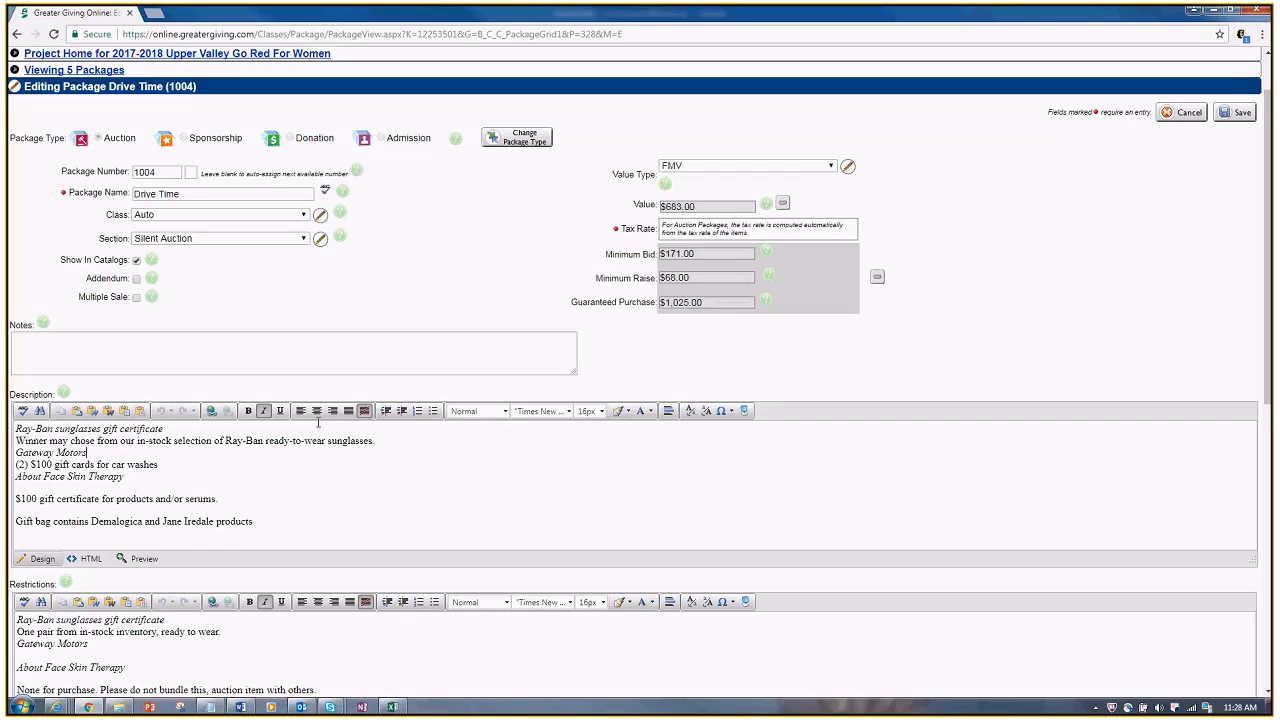
pyautogui.scroll(-1, 318, 423)
pyautogui.moveTo(16, 362); pyautogui.dragTo(163, 363)
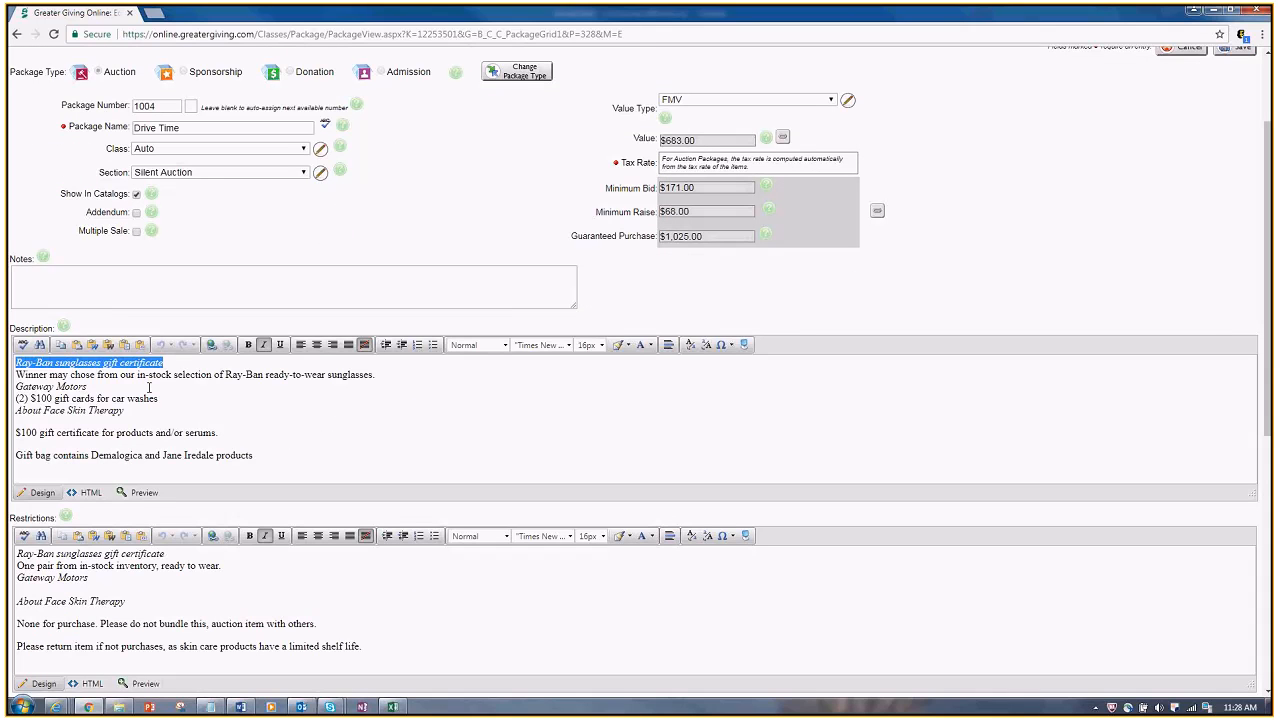
pyautogui.moveTo(394, 374); pyautogui.dragTo(18, 378)
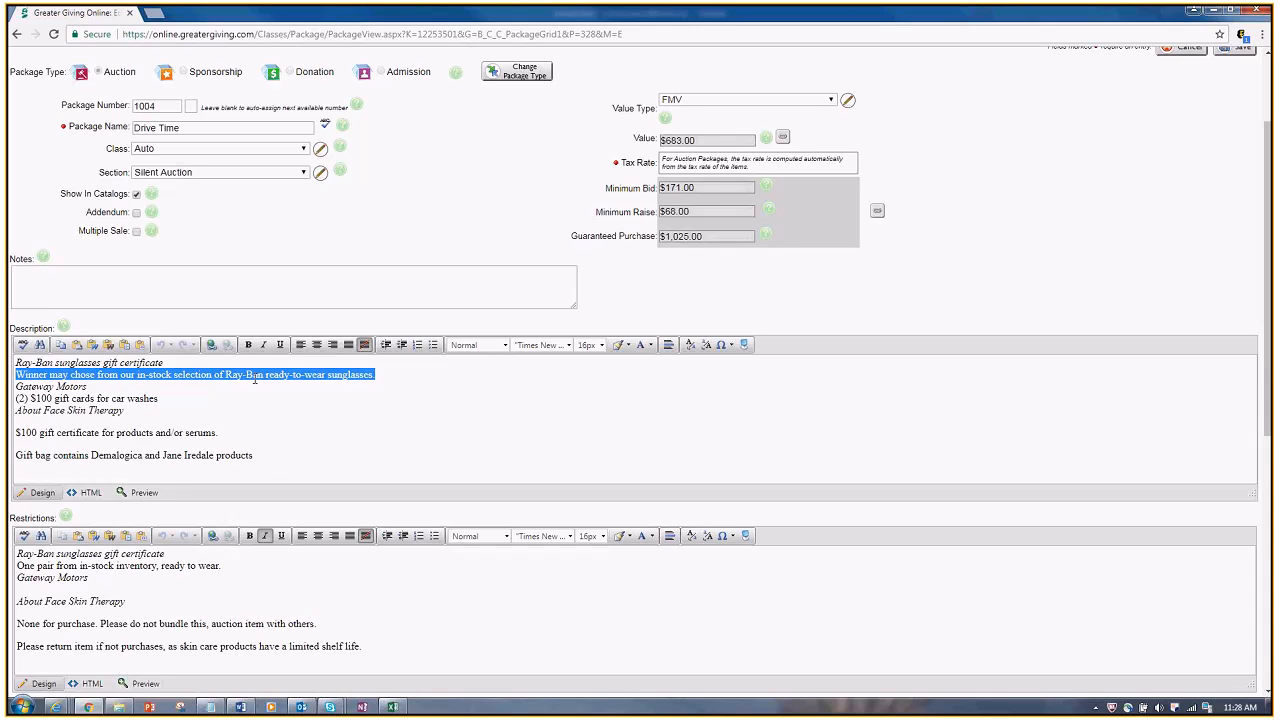
pyautogui.moveTo(16, 362); pyautogui.dragTo(170, 370)
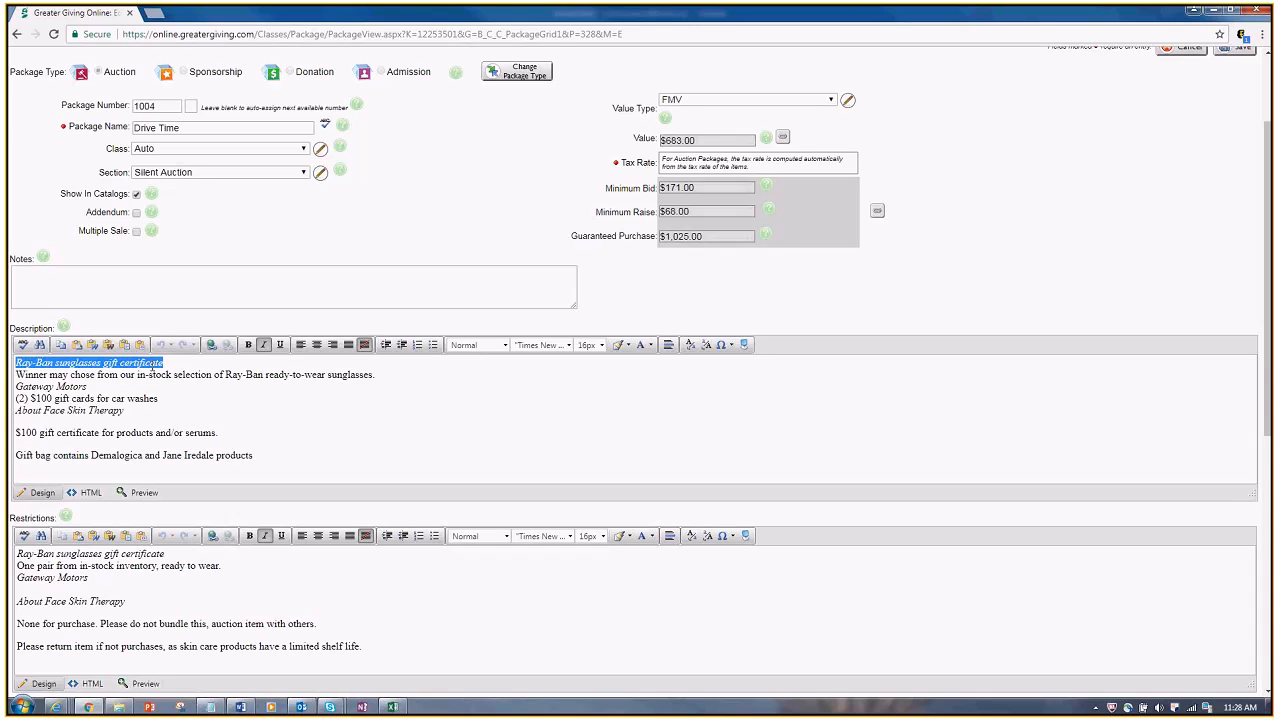
pyautogui.press('Delete')
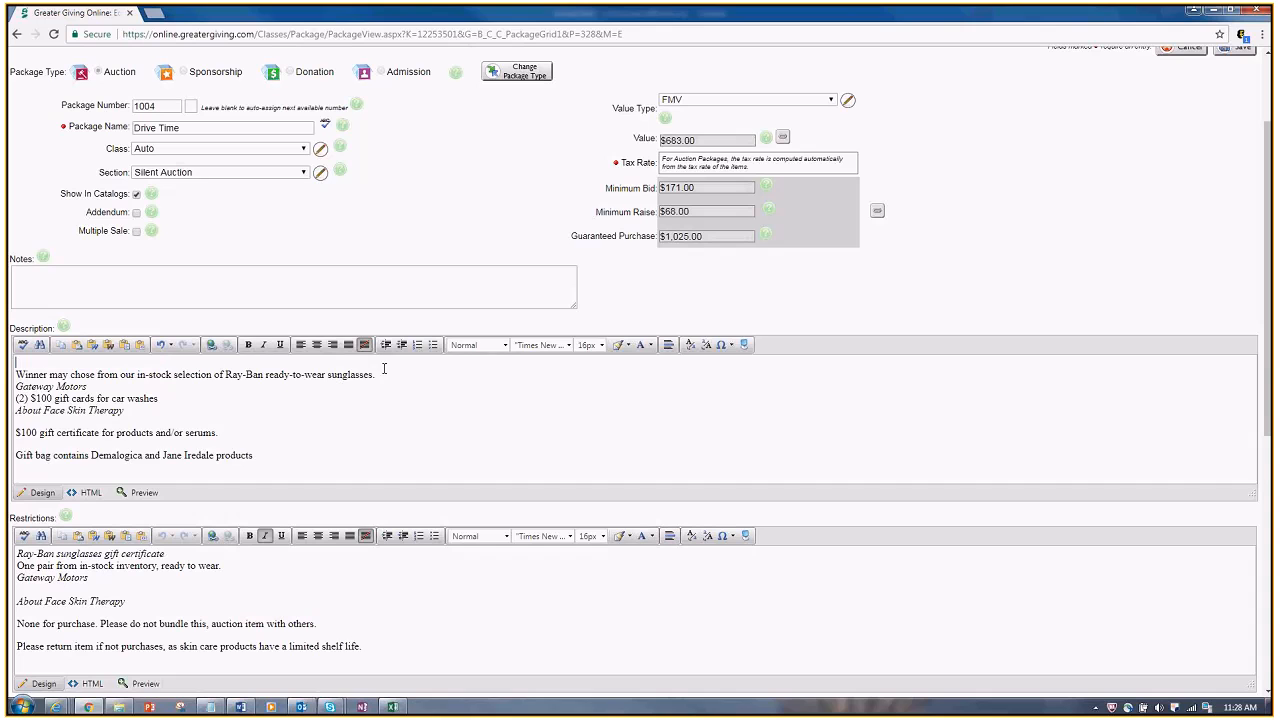
pyautogui.press('Delete')
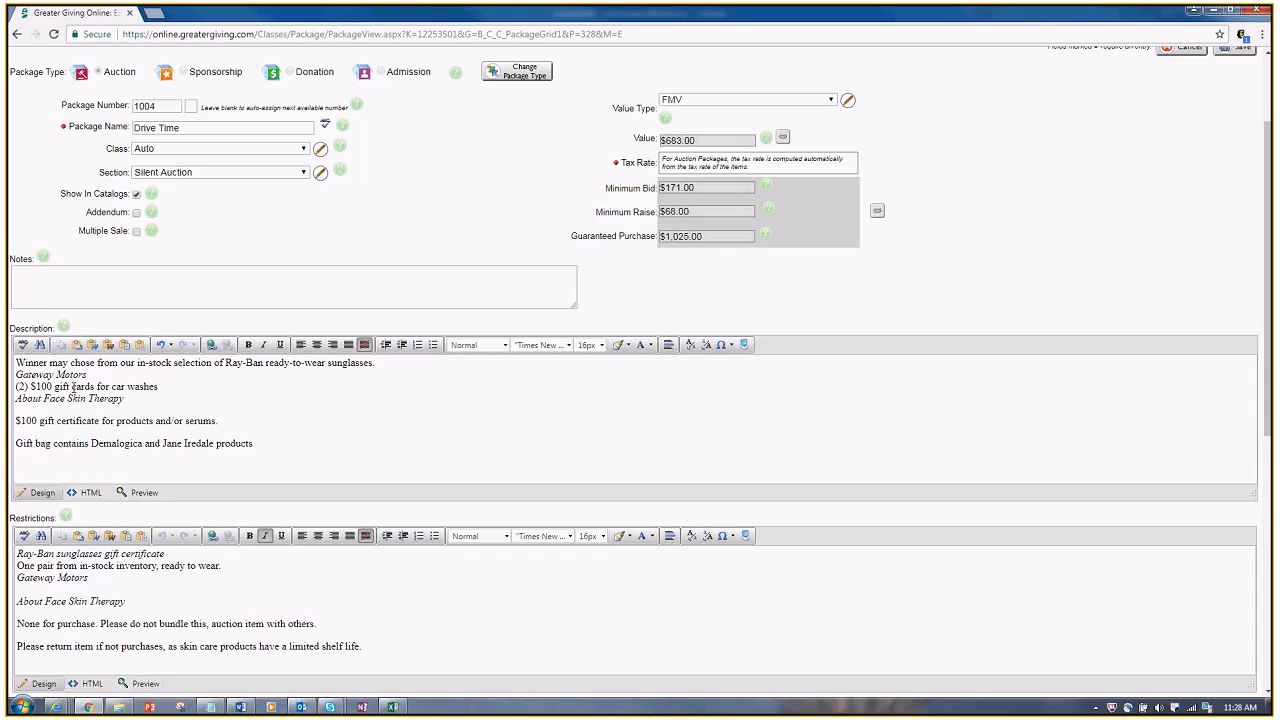
# Review the rest of the Drive Time package, including the car wash description line, restrictions, images and included items.
pyautogui.moveTo(16, 387); pyautogui.dragTo(171, 390)
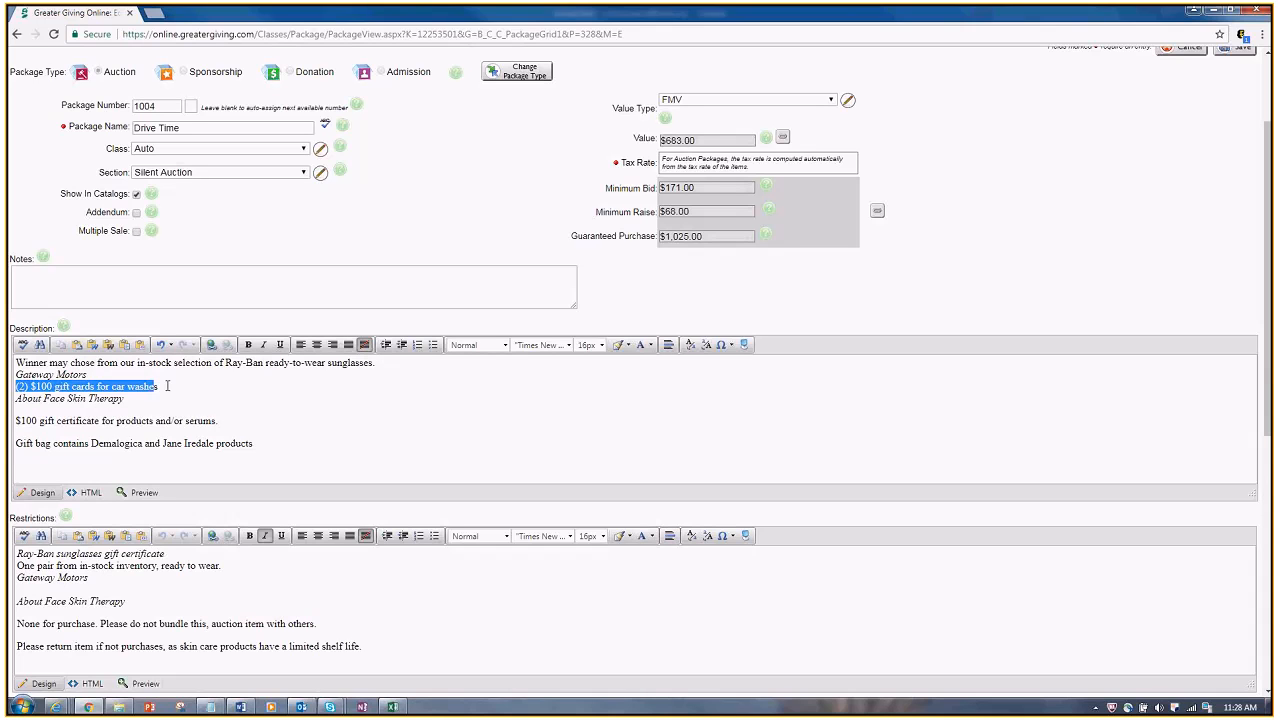
pyautogui.click(171, 391)
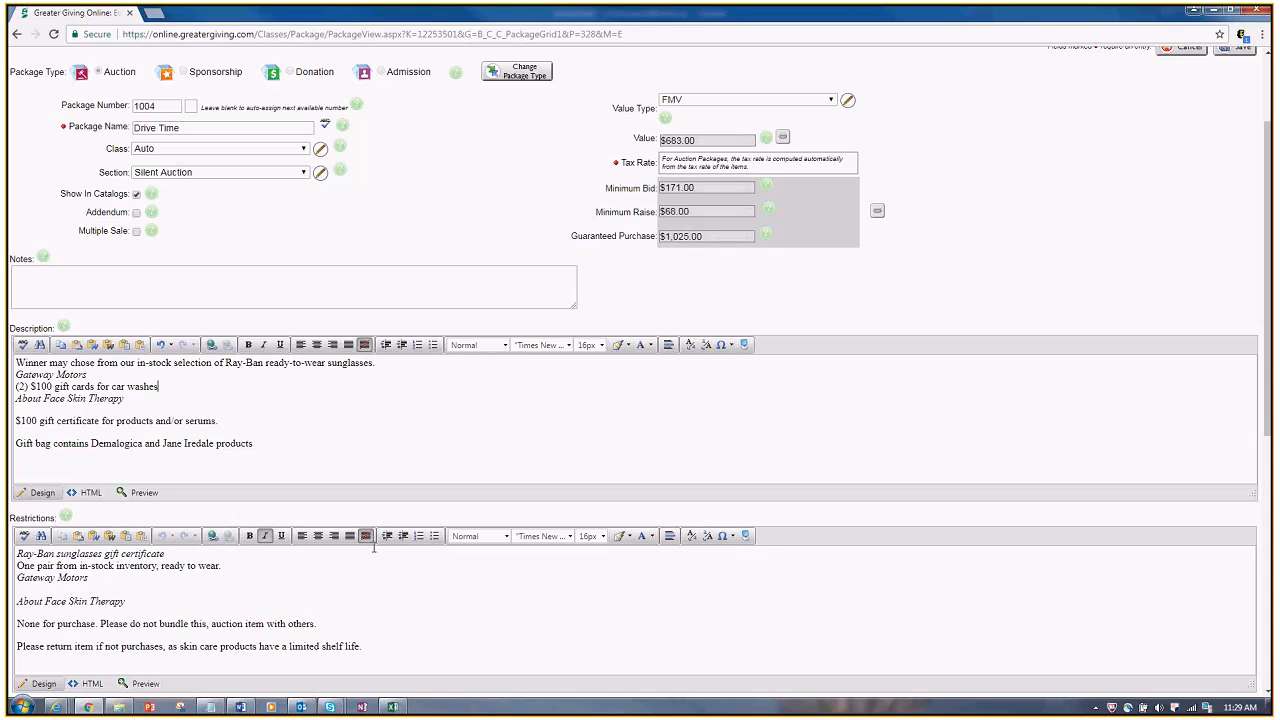
pyautogui.scroll(-2, 375, 548)
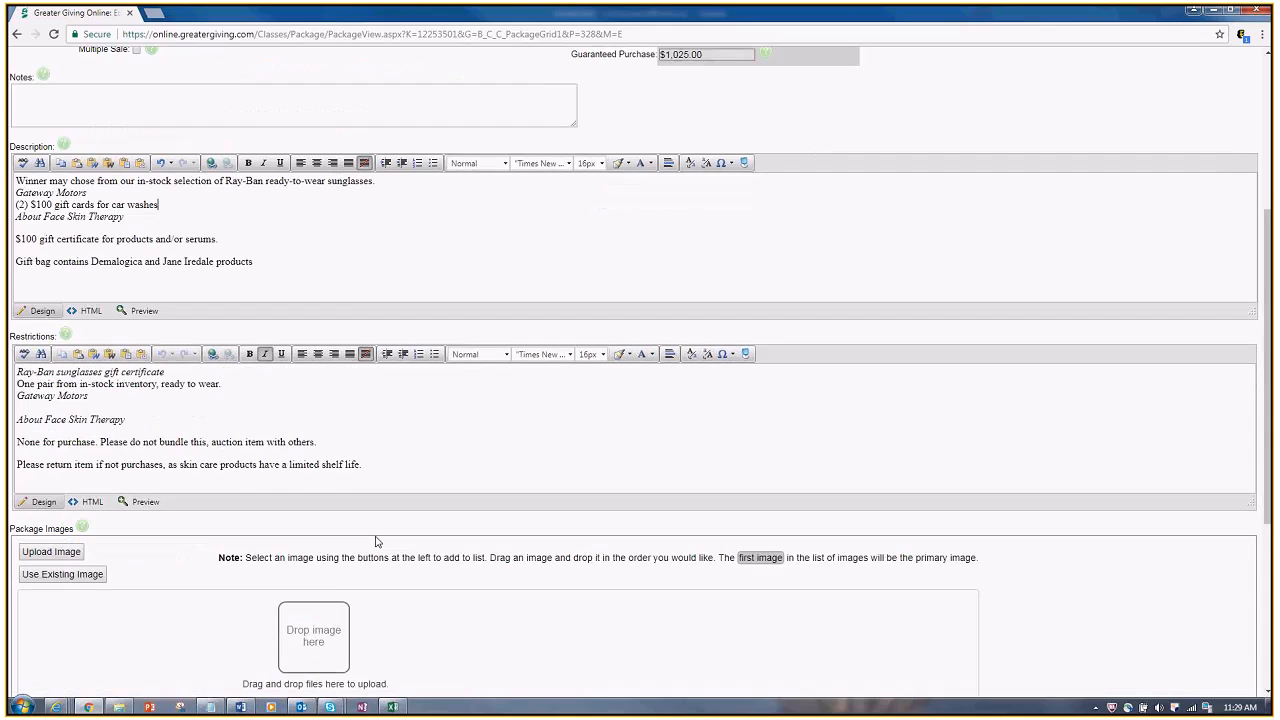
pyautogui.scroll(-1, 419, 407)
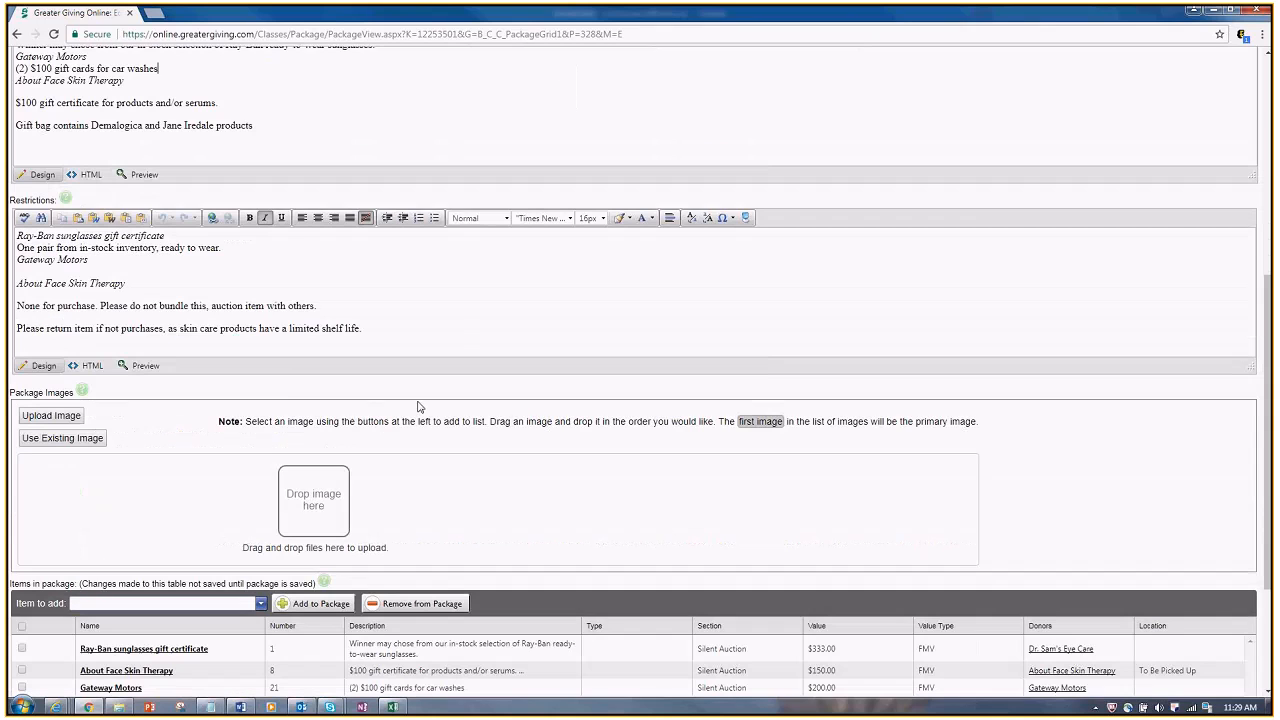
pyautogui.scroll(-1, 419, 407)
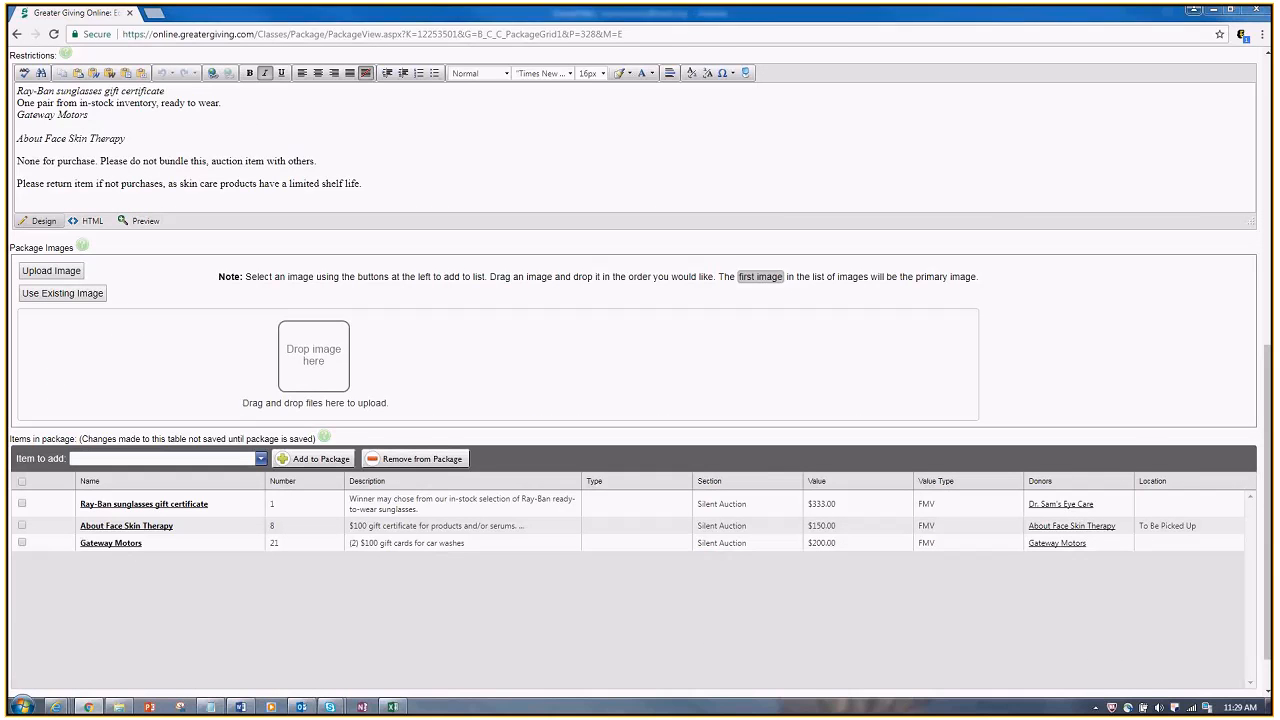
# Check the Drive Time package's images and included items, and save the package.
pyautogui.moveTo(315, 372); pyautogui.dragTo(335, 387)
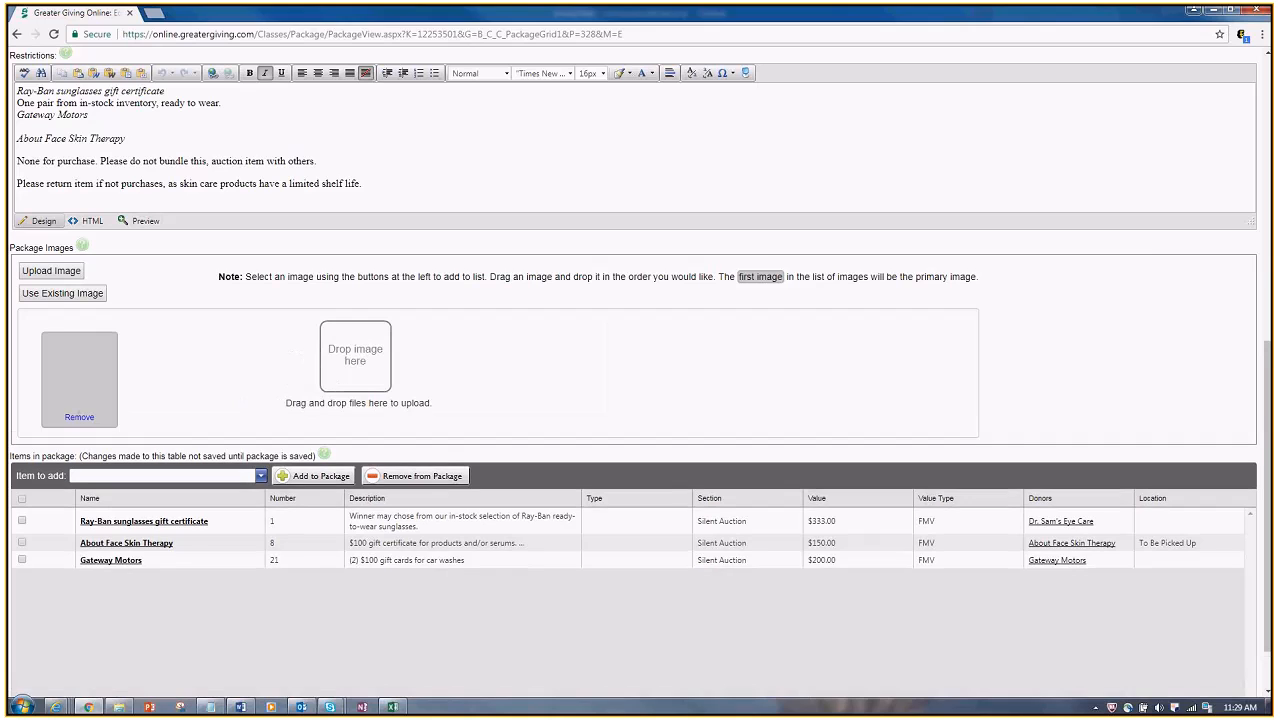
pyautogui.moveTo(1151, 243); pyautogui.dragTo(351, 400)
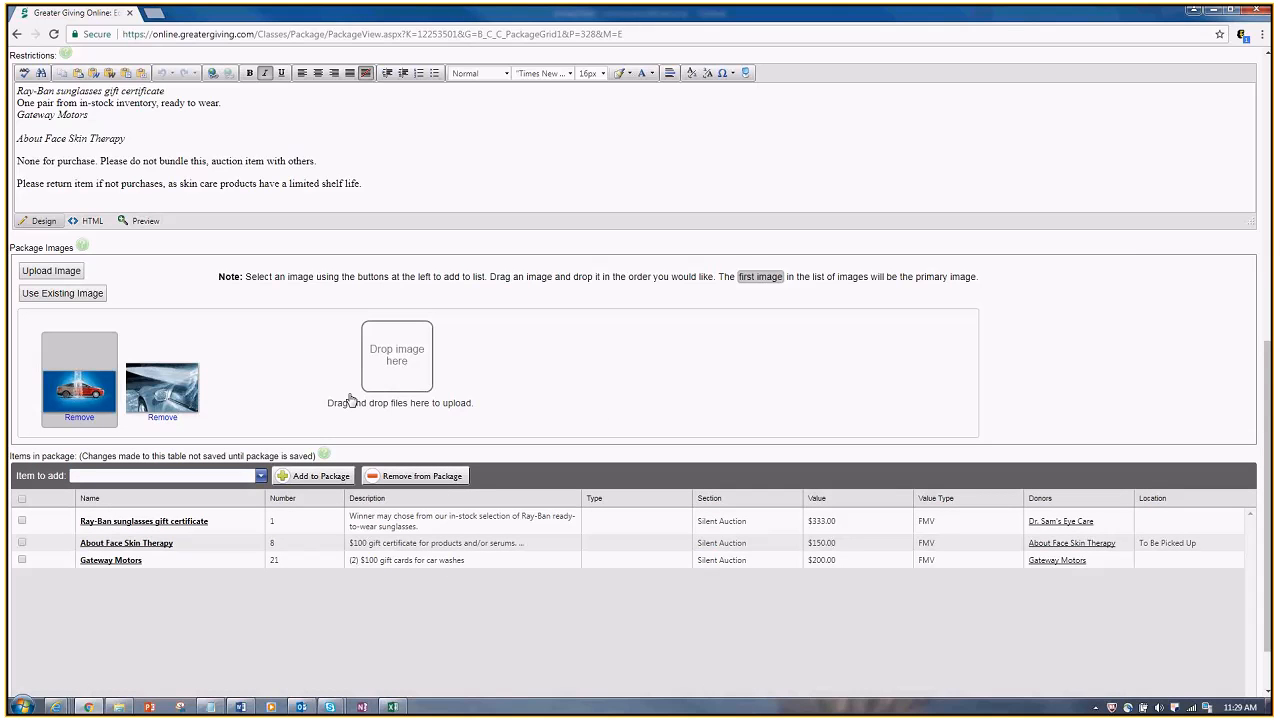
pyautogui.scroll(-2, 997, 460)
pyautogui.click(1239, 666)
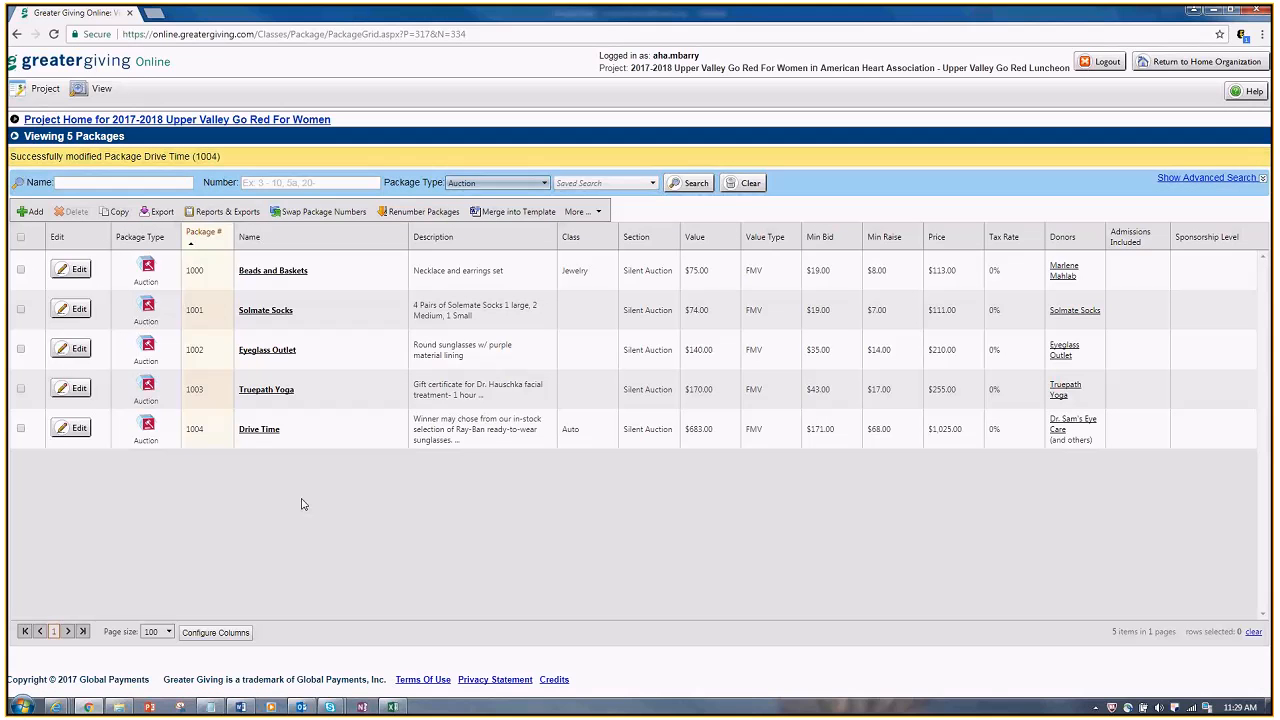
# Open the Truepath Yoga package to check its description, image and included item, and save it.
pyautogui.doubleClick(110, 404)
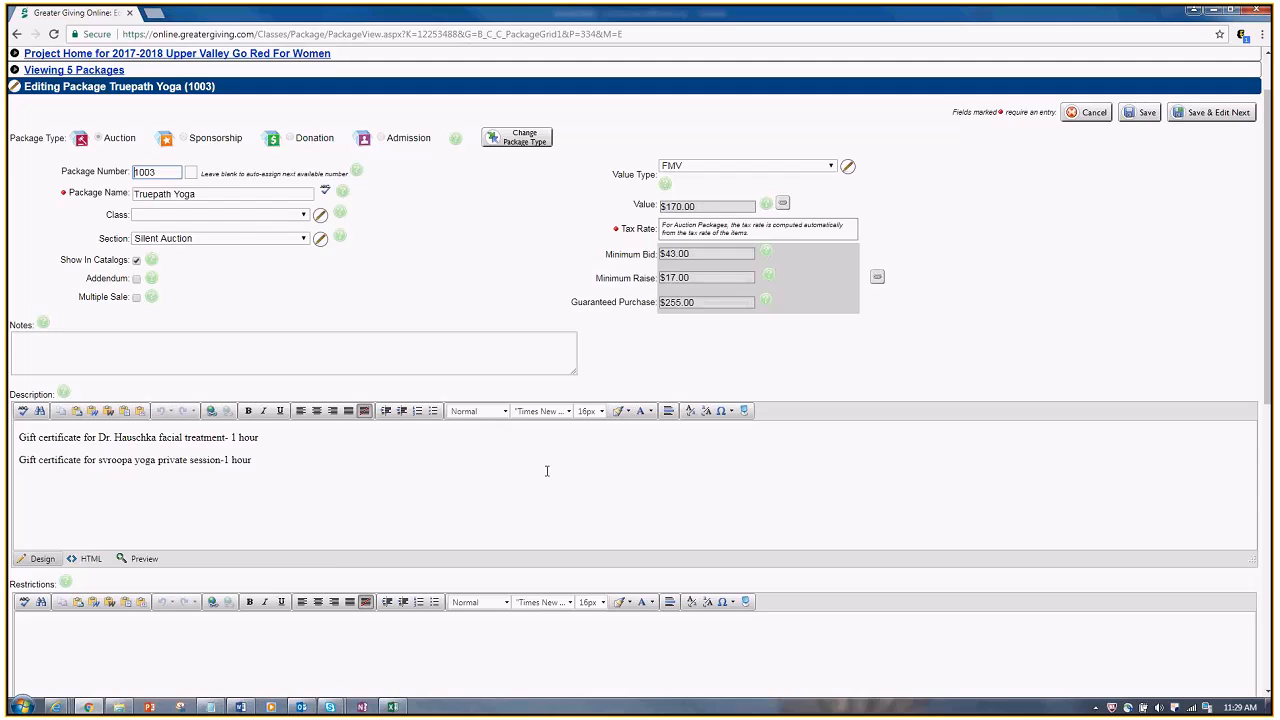
pyautogui.scroll(-4, 547, 471)
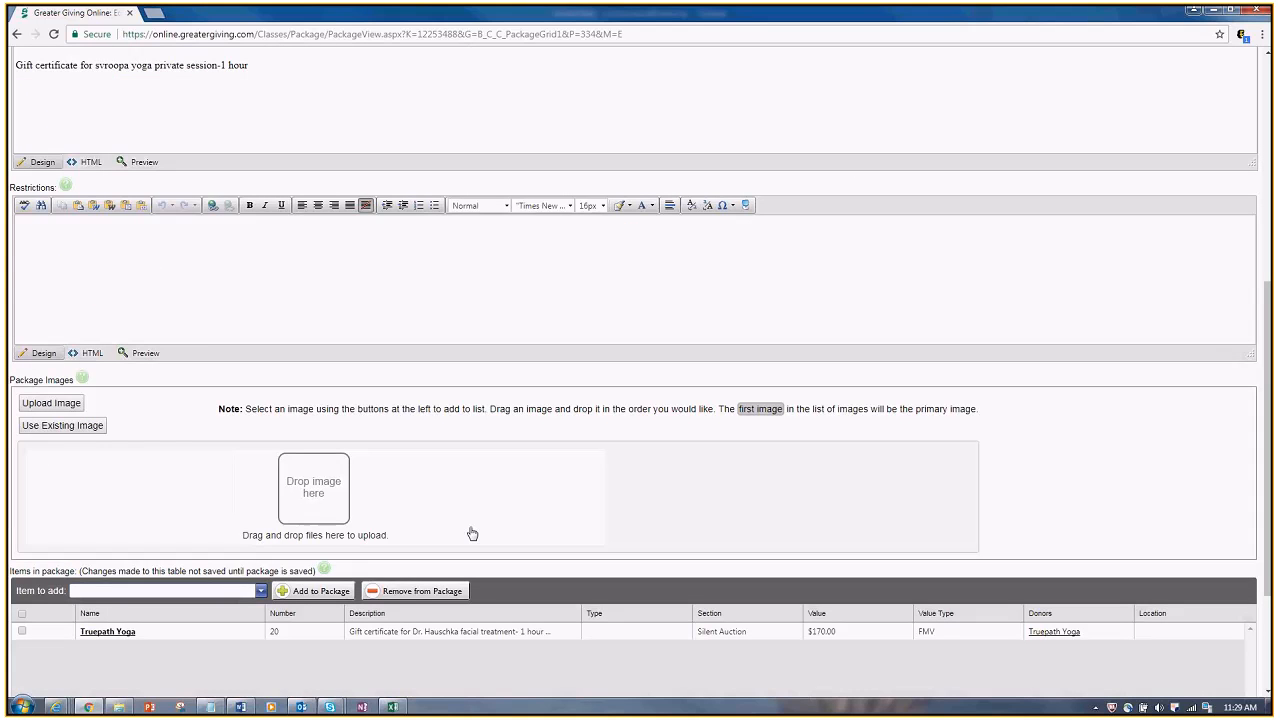
pyautogui.scroll(-2, 1160, 460)
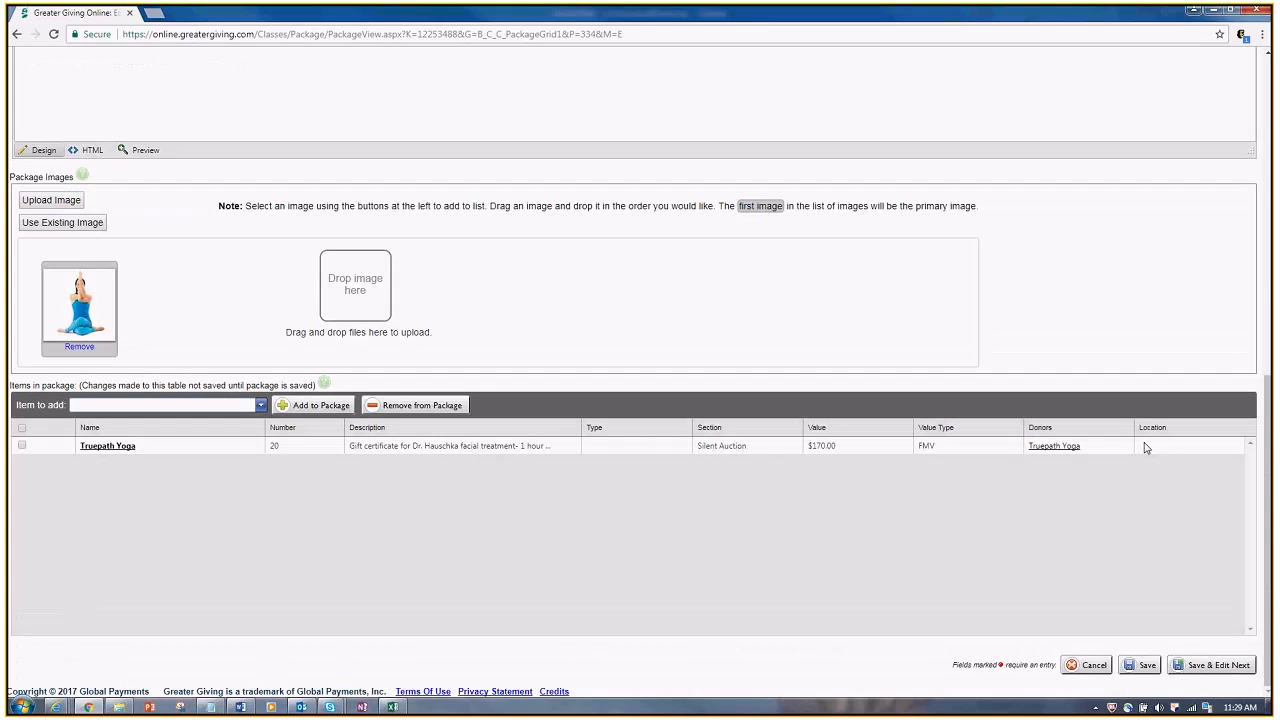
pyautogui.click(1142, 665)
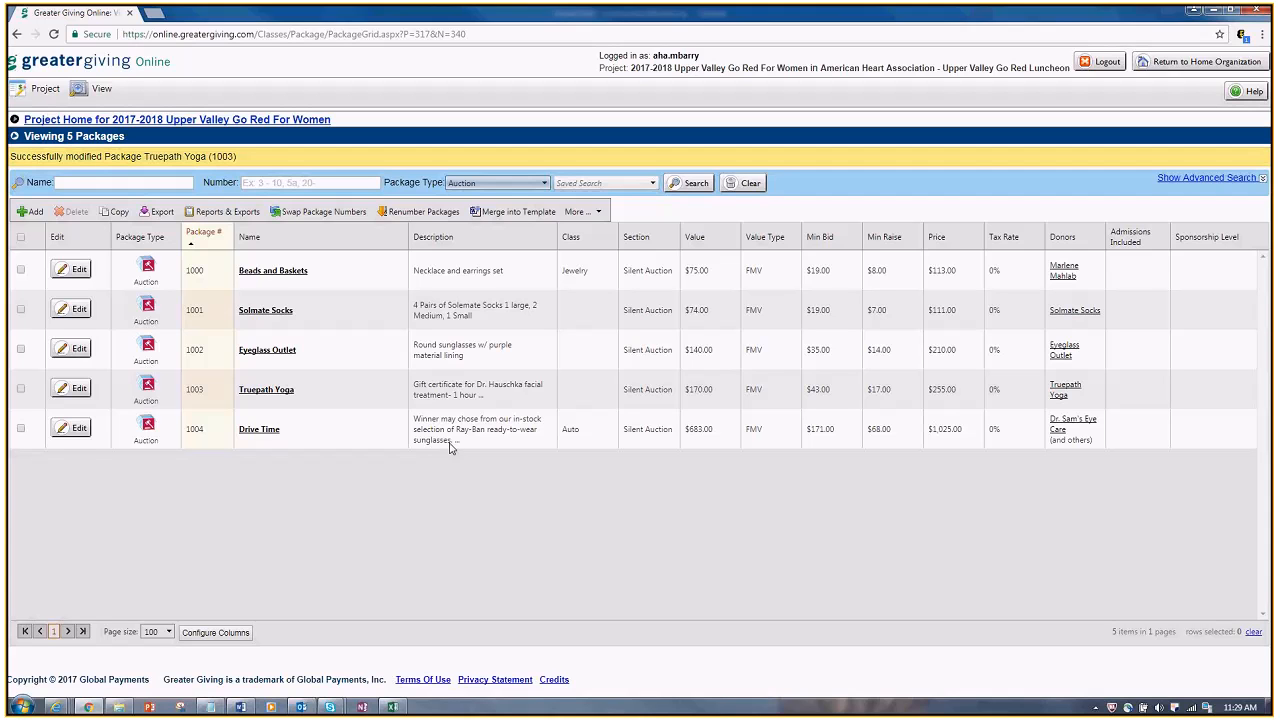
# Reopen the Drive Time package for editing and remove the About Face Skin Therapy item from it.
pyautogui.click(76, 432)
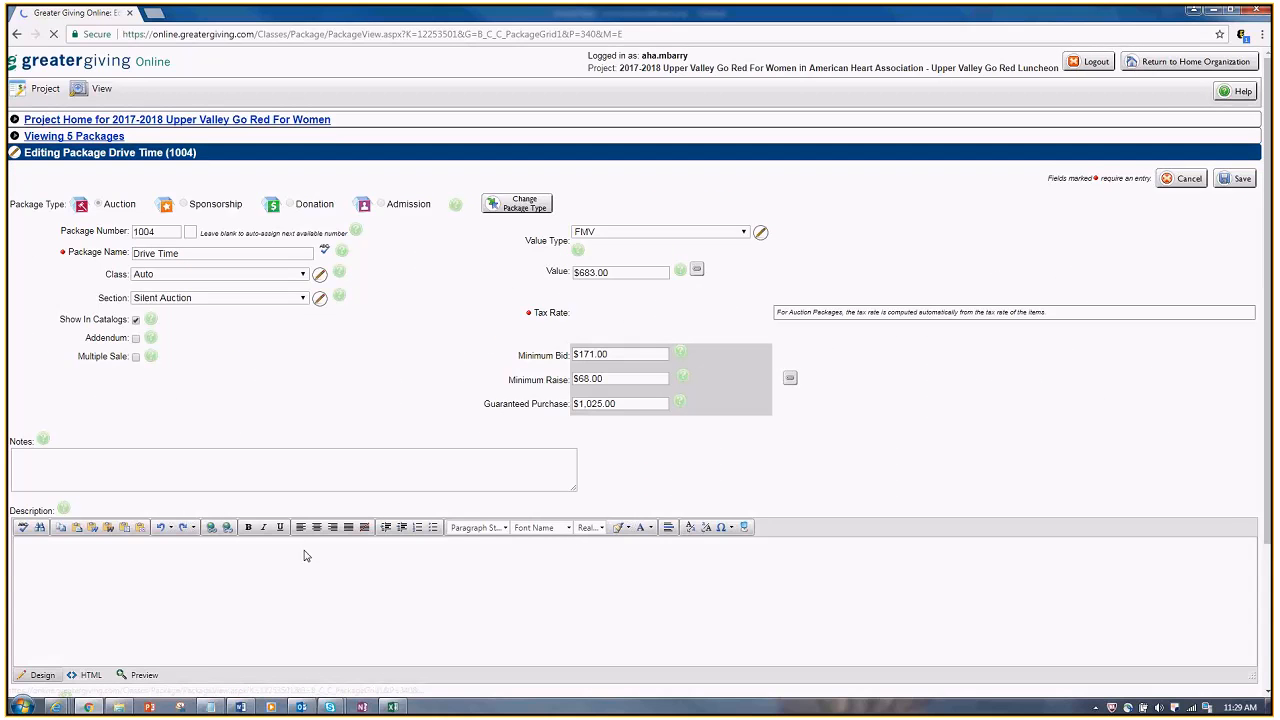
pyautogui.scroll(-4, 1251, 478)
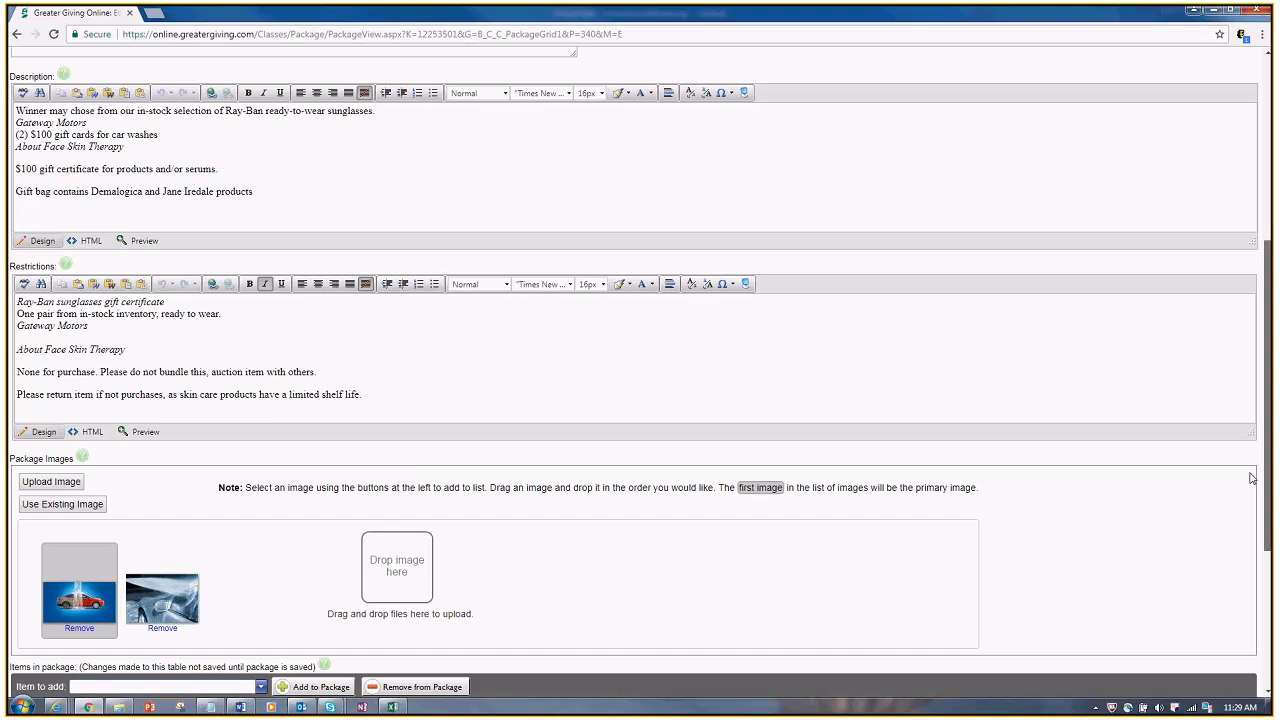
pyautogui.scroll(-3, 1251, 478)
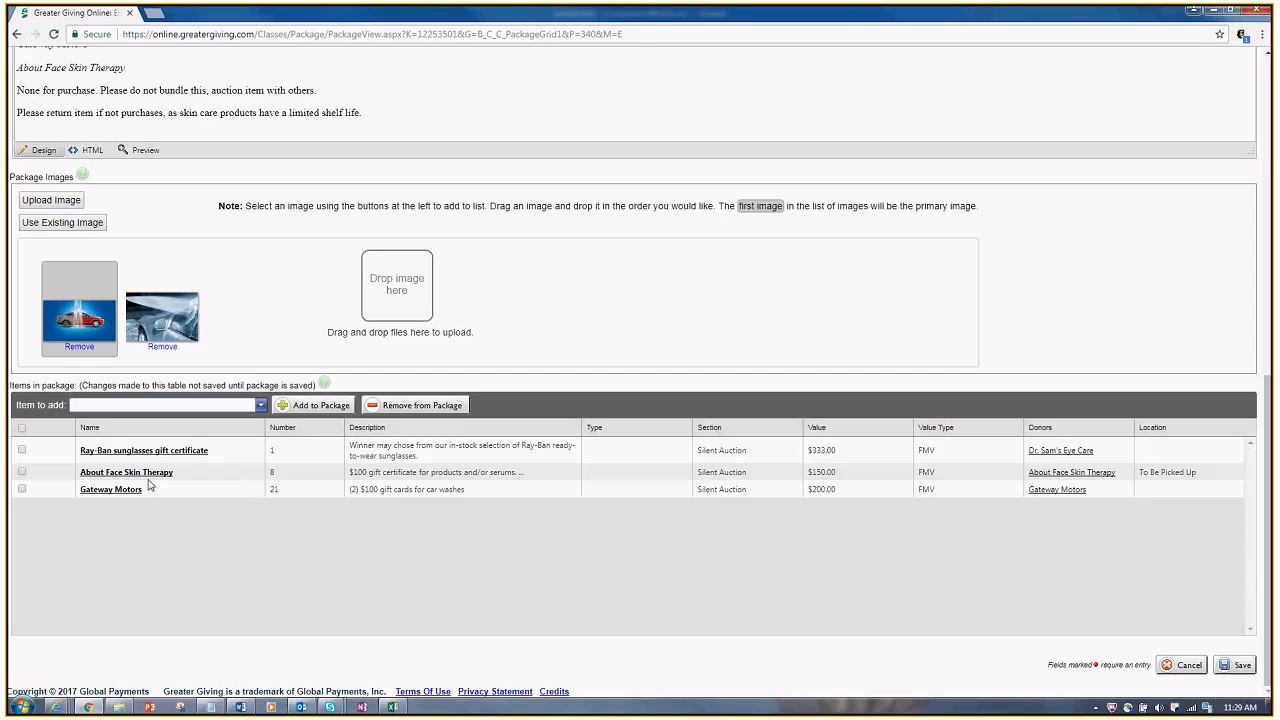
pyautogui.click(22, 472)
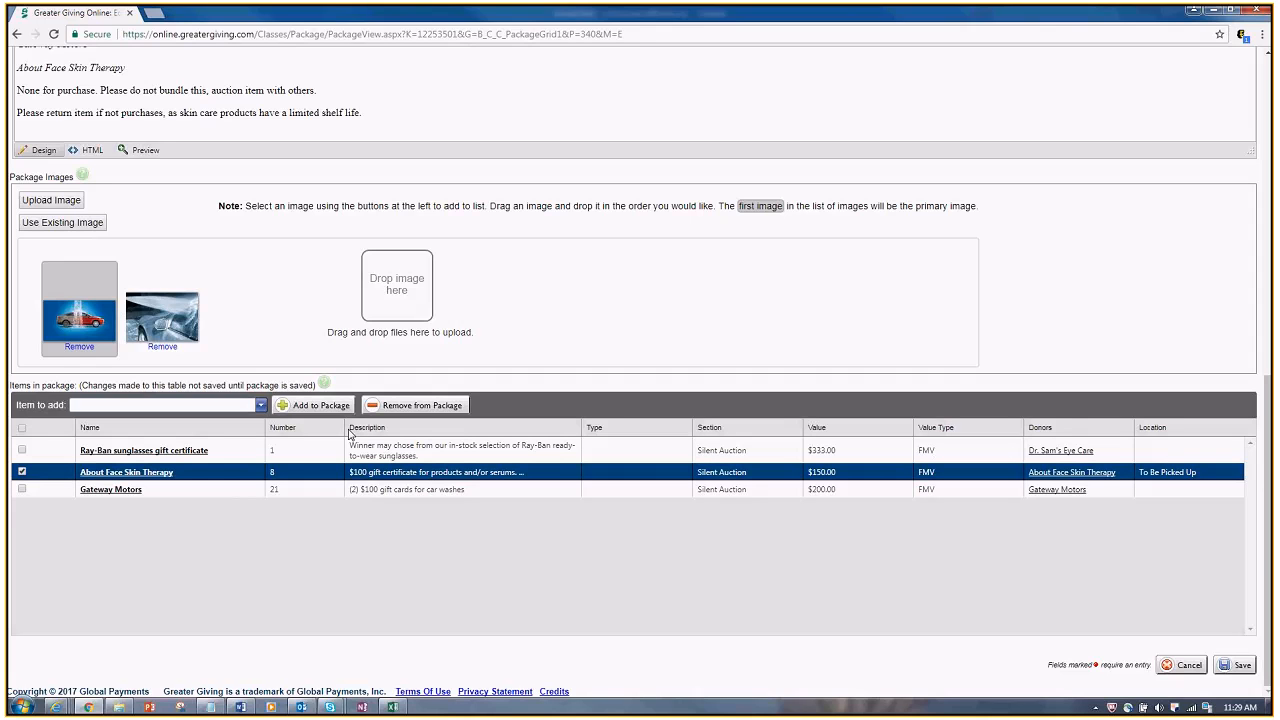
pyautogui.click(409, 406)
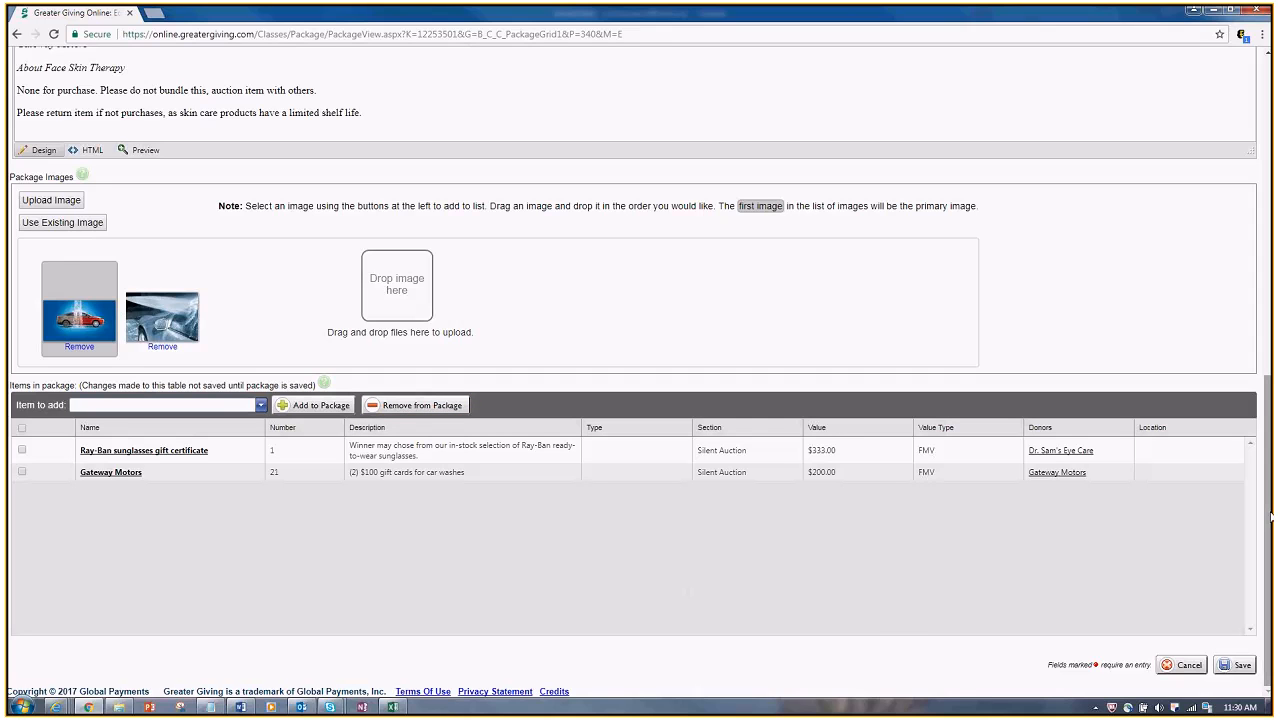
# Delete the About Face Skin Therapy heading and its gift certificate and gift bag lines from the Drive Time description.
pyautogui.scroll(10, 765, 325)
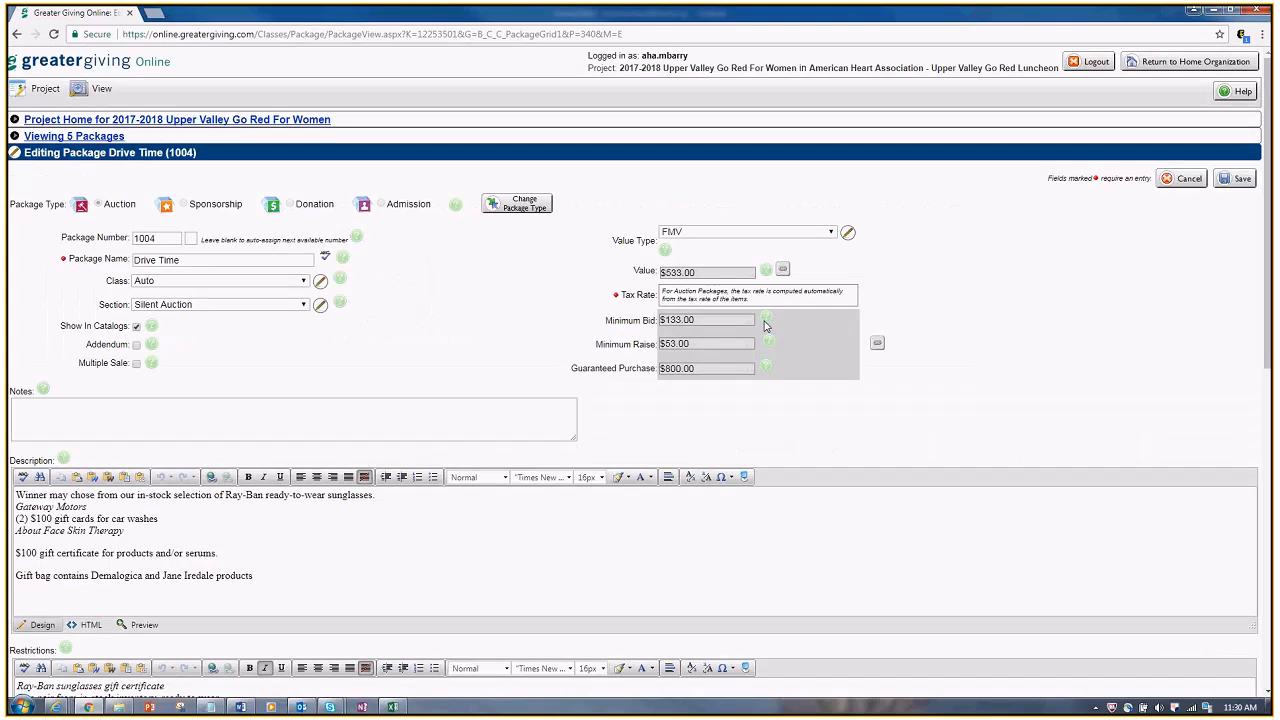
pyautogui.click(689, 272)
pyautogui.scroll(-2, 528, 357)
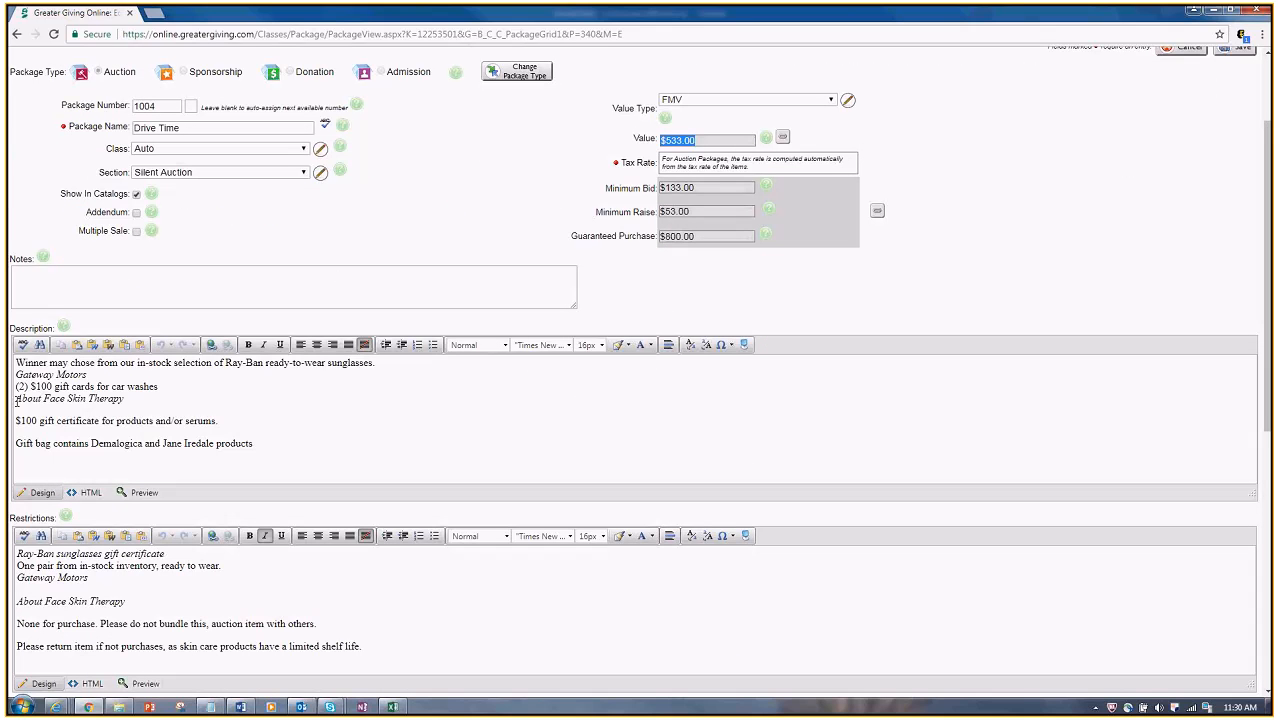
pyautogui.moveTo(16, 399); pyautogui.dragTo(271, 441)
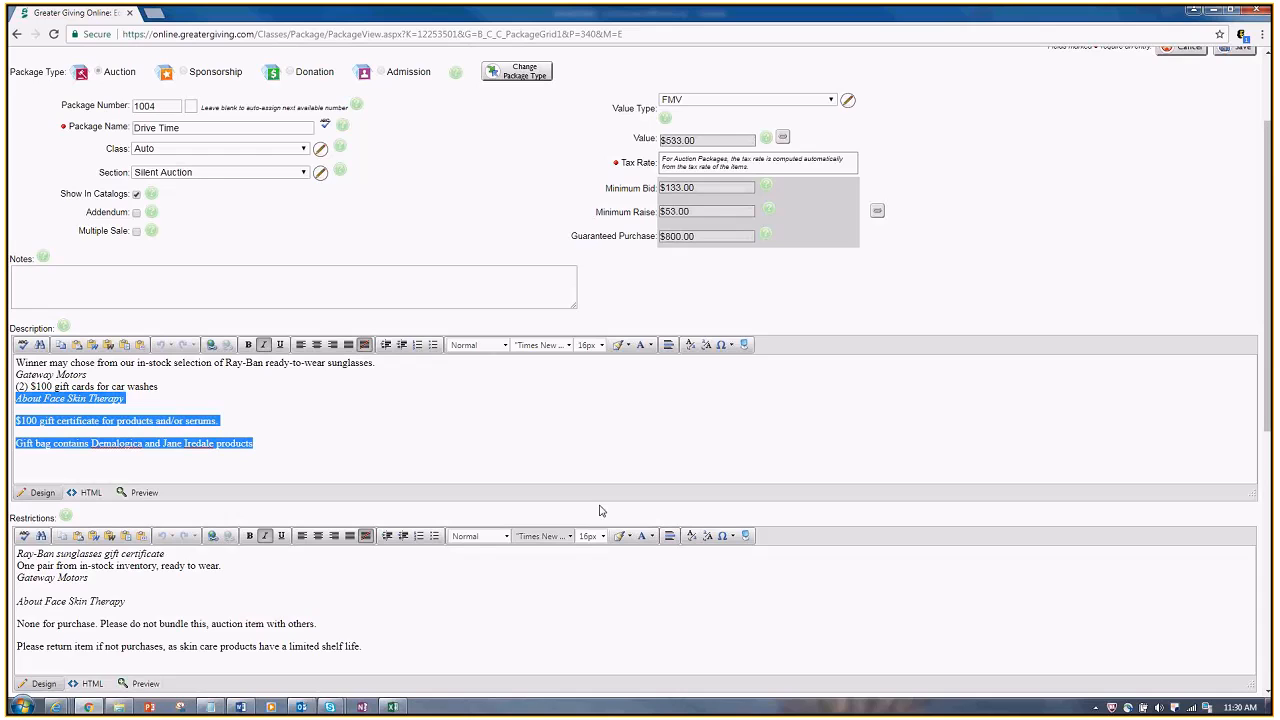
pyautogui.scroll(-1, 600, 511)
pyautogui.scroll(-1, 82, 310)
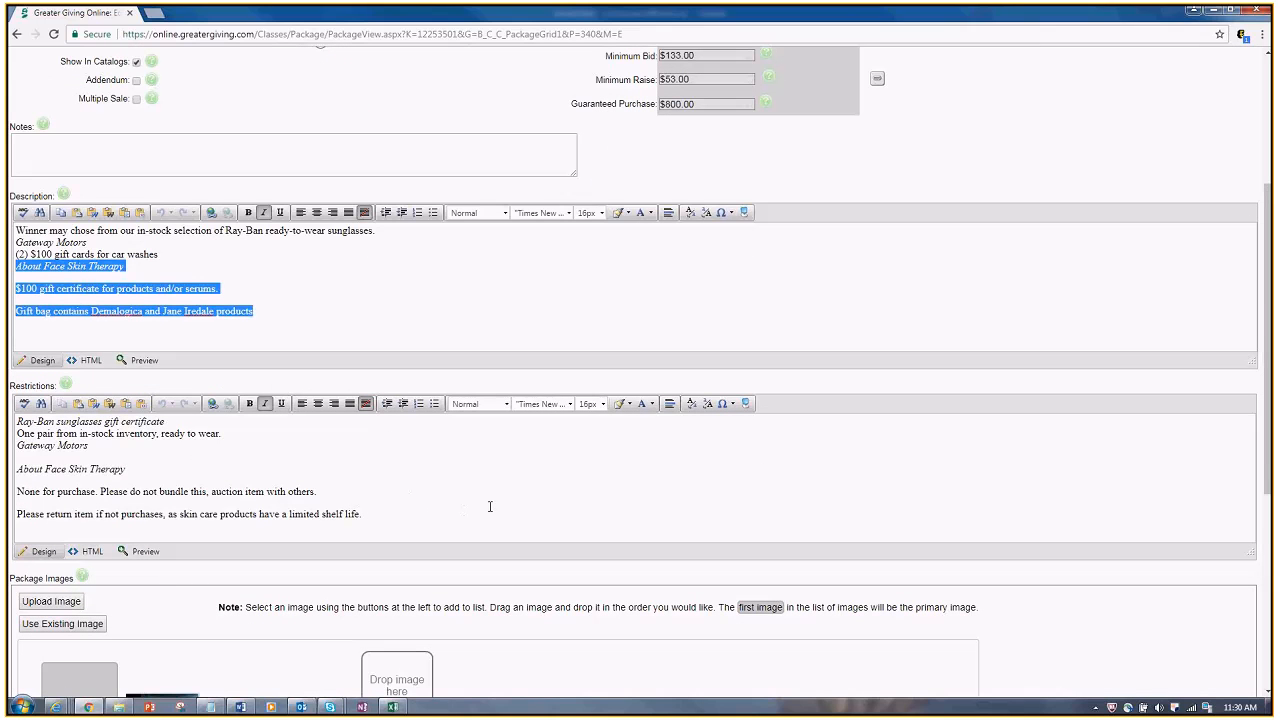
pyautogui.scroll(-1, 490, 507)
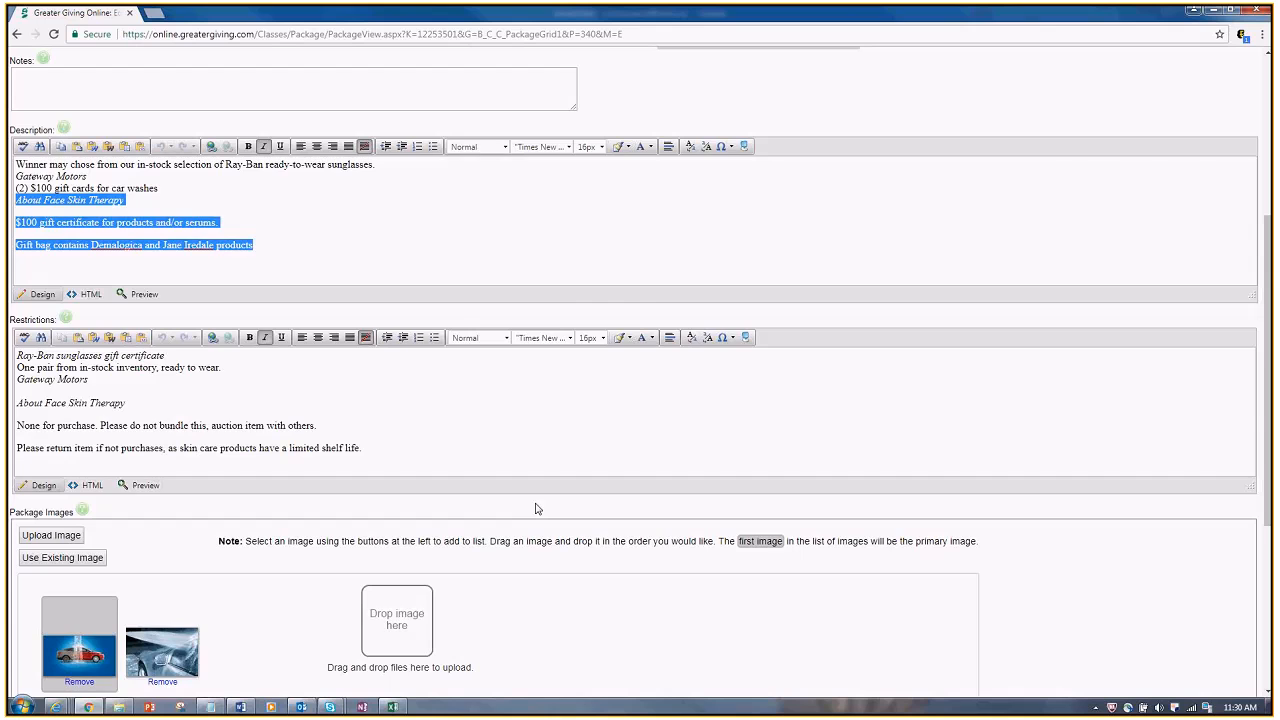
pyautogui.scroll(4, 845, 500)
pyautogui.press('Delete')
# Delete the Gateway Motors and About Face Skin Therapy text from the Drive Time restrictions and save the package.
pyautogui.scroll(-3, 845, 500)
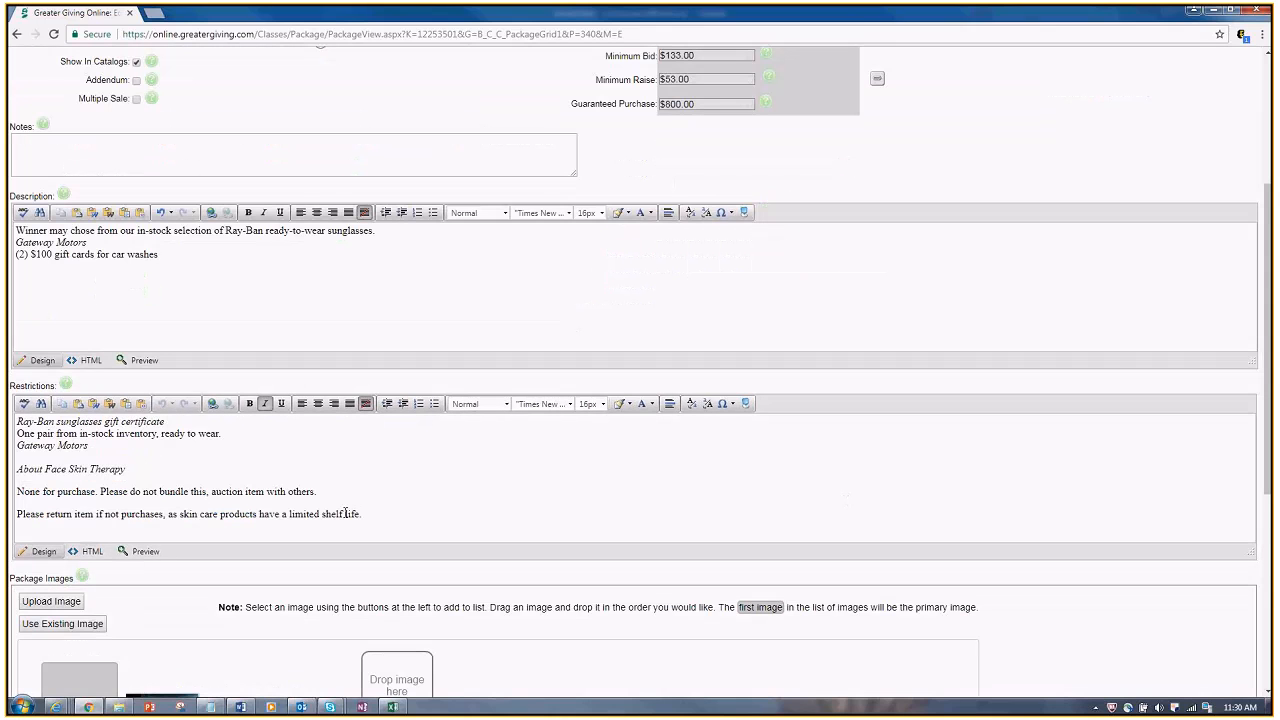
pyautogui.moveTo(362, 513); pyautogui.dragTo(9, 445)
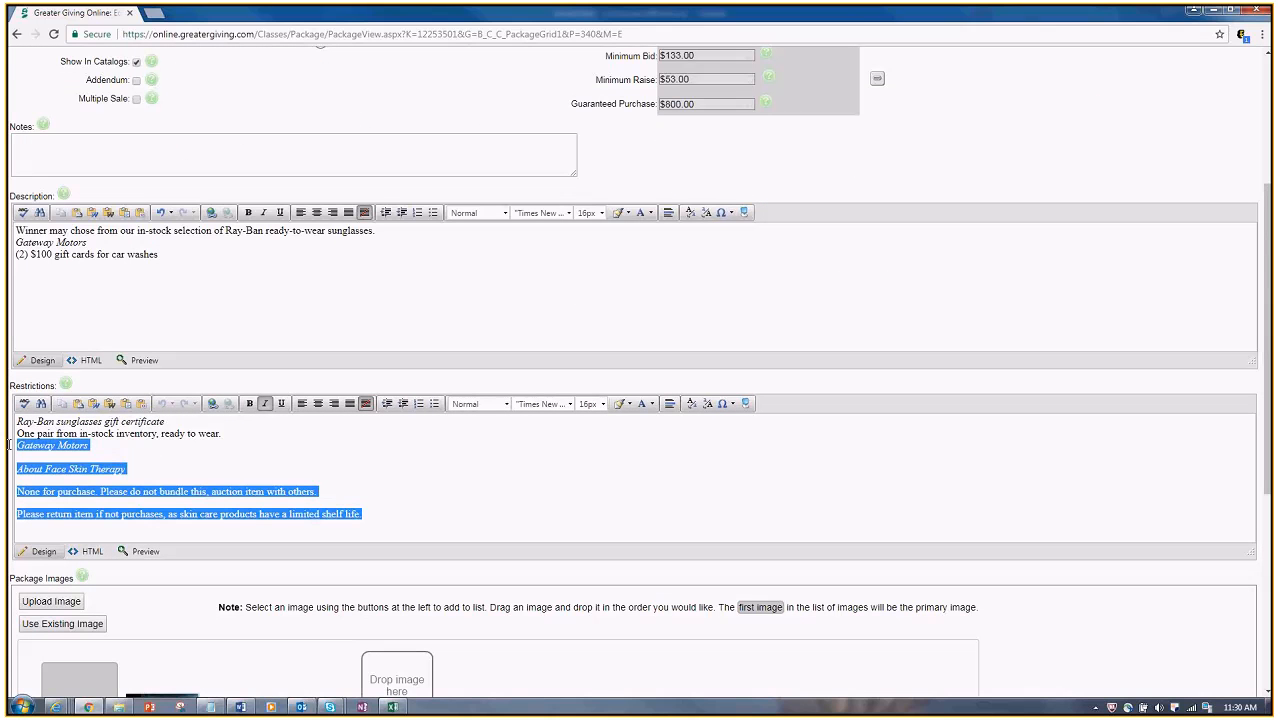
pyautogui.press('Delete')
pyautogui.click(466, 346)
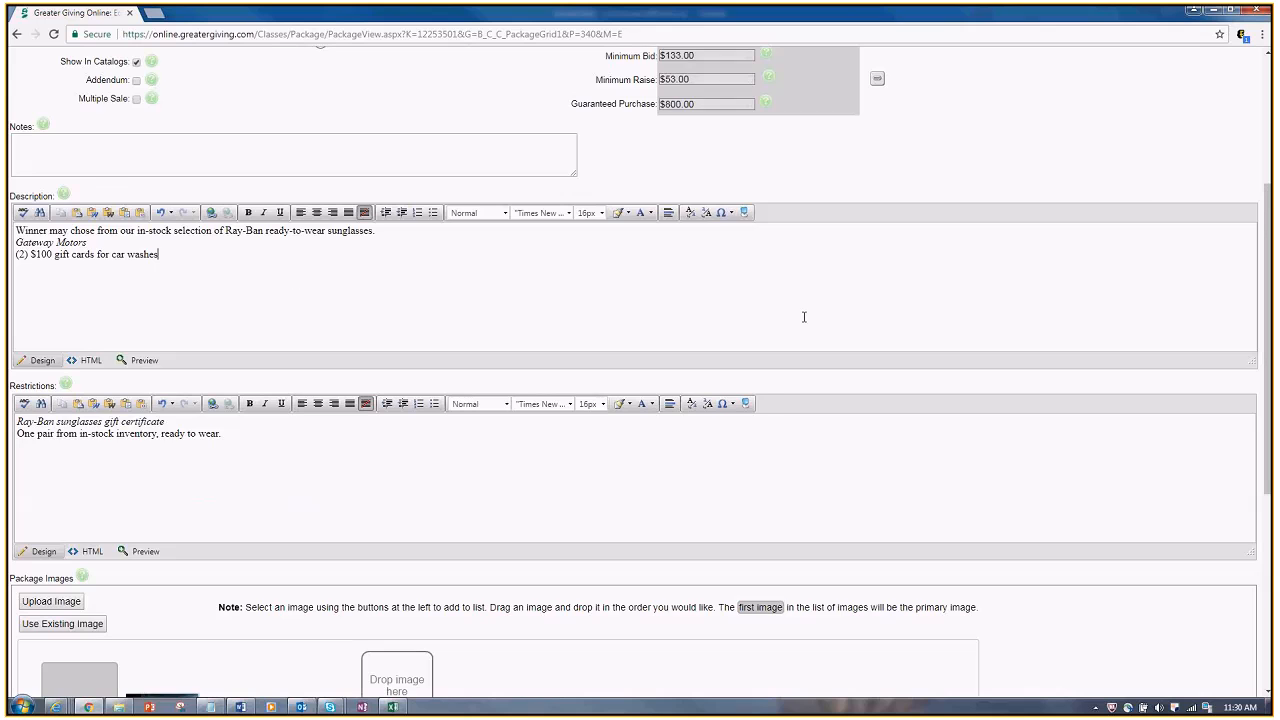
pyautogui.scroll(3, 1019, 302)
pyautogui.click(1236, 112)
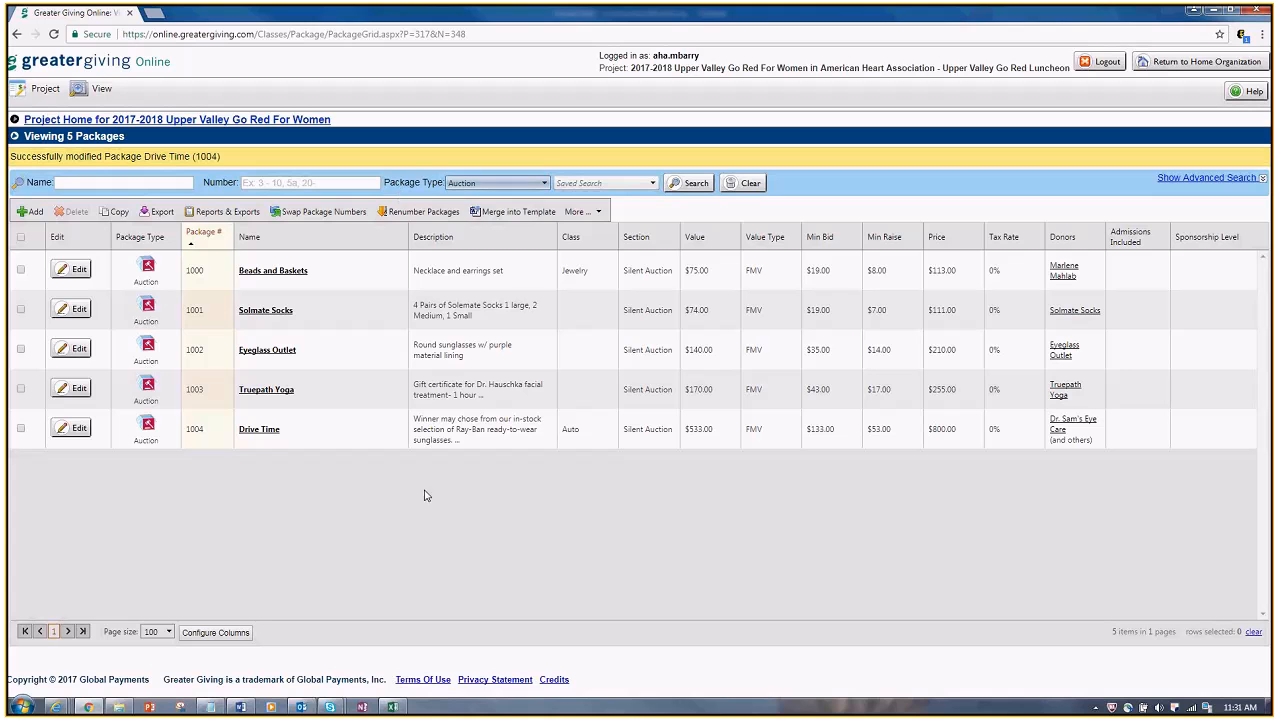
# Run the favorite report PKG-06: Bid Sheet - Portrait - One Per Page on the package grid selection.
pyautogui.click(215, 214)
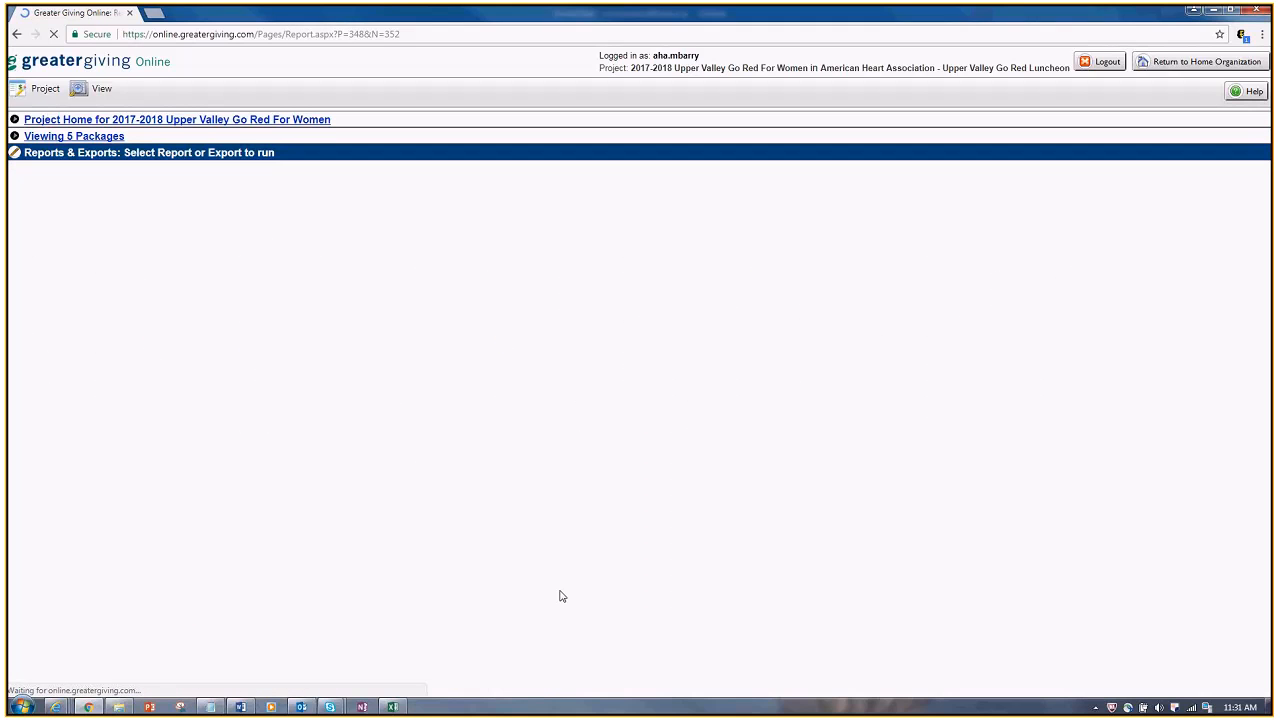
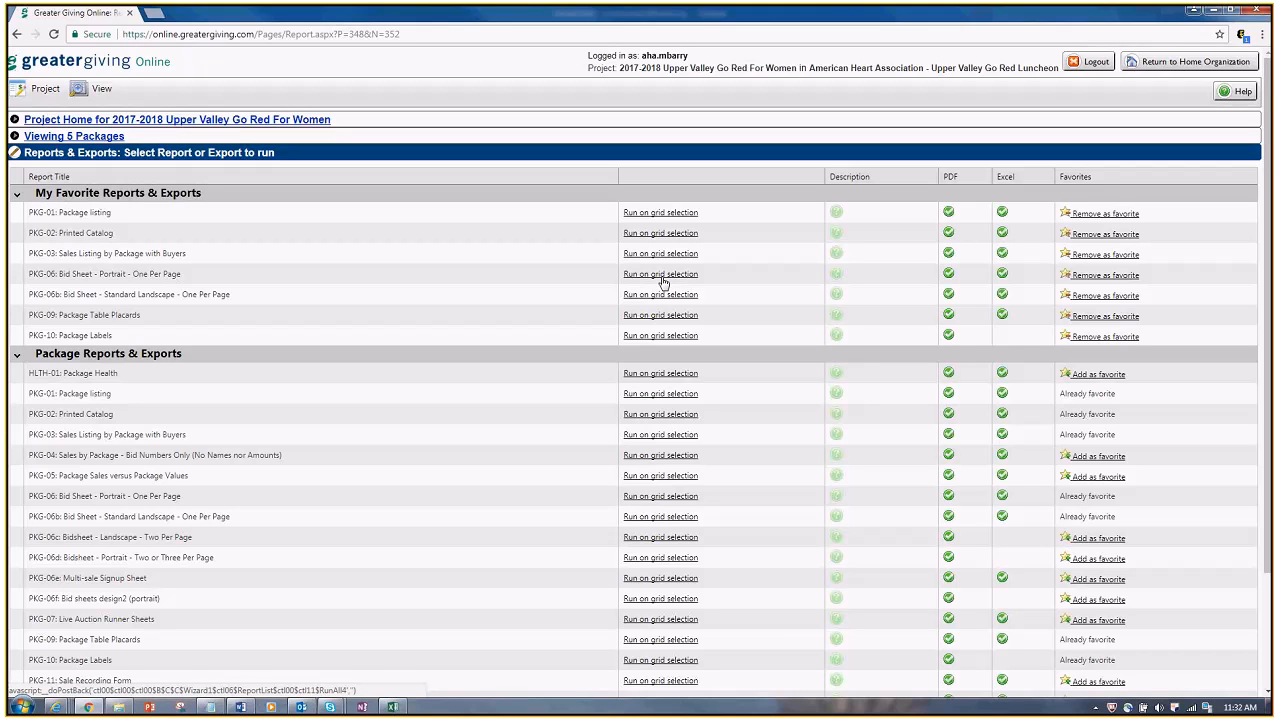
pyautogui.click(661, 280)
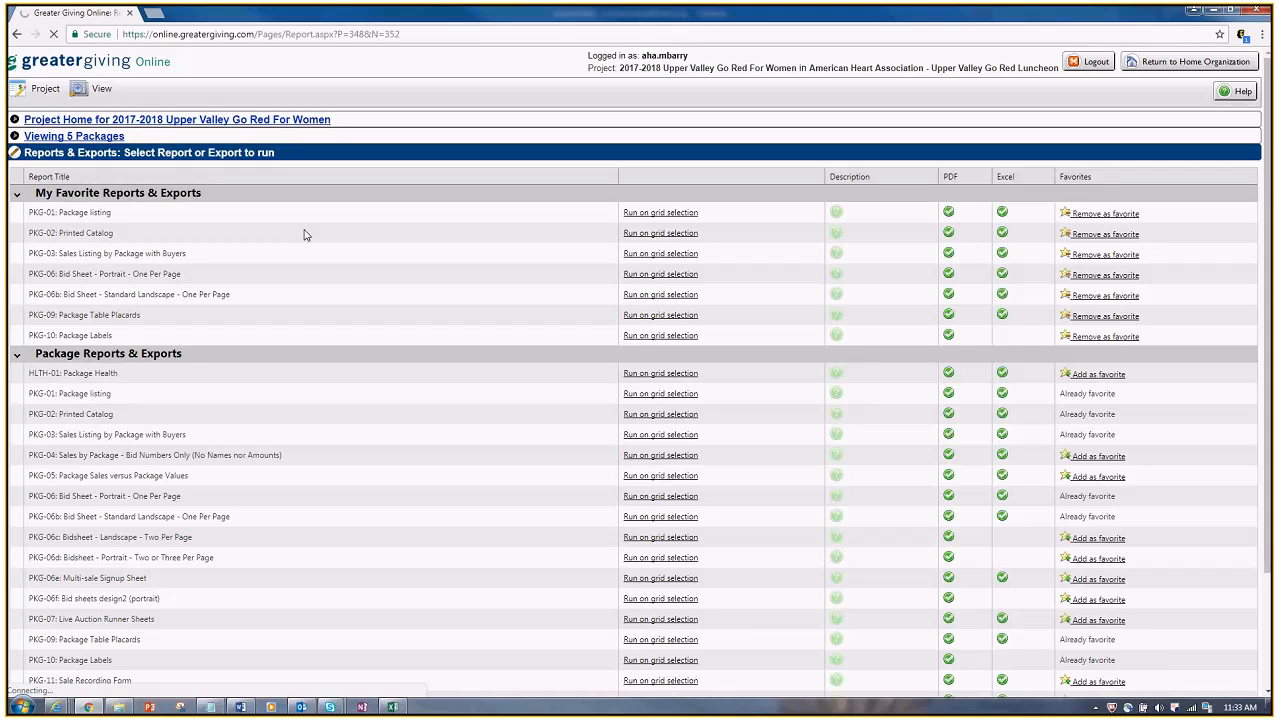
pyautogui.click(680, 274)
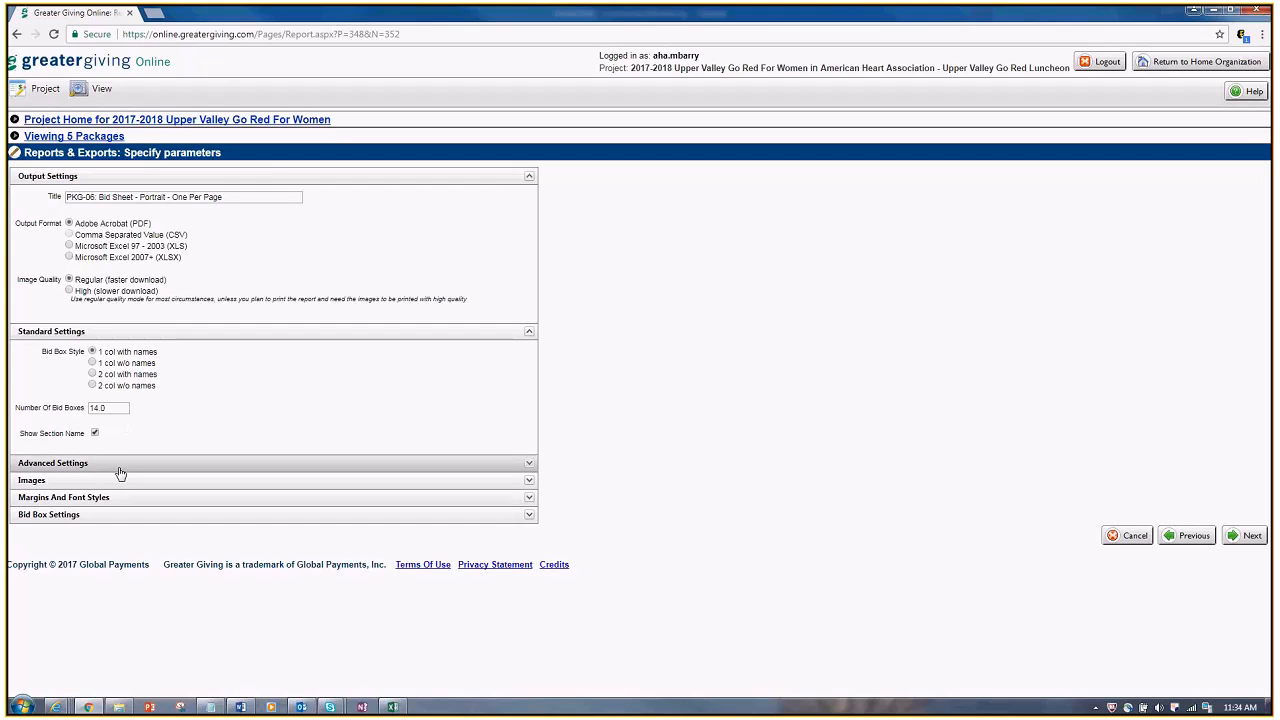
# Turn off the section name, package description and package restriction for the bid sheet.
pyautogui.click(95, 434)
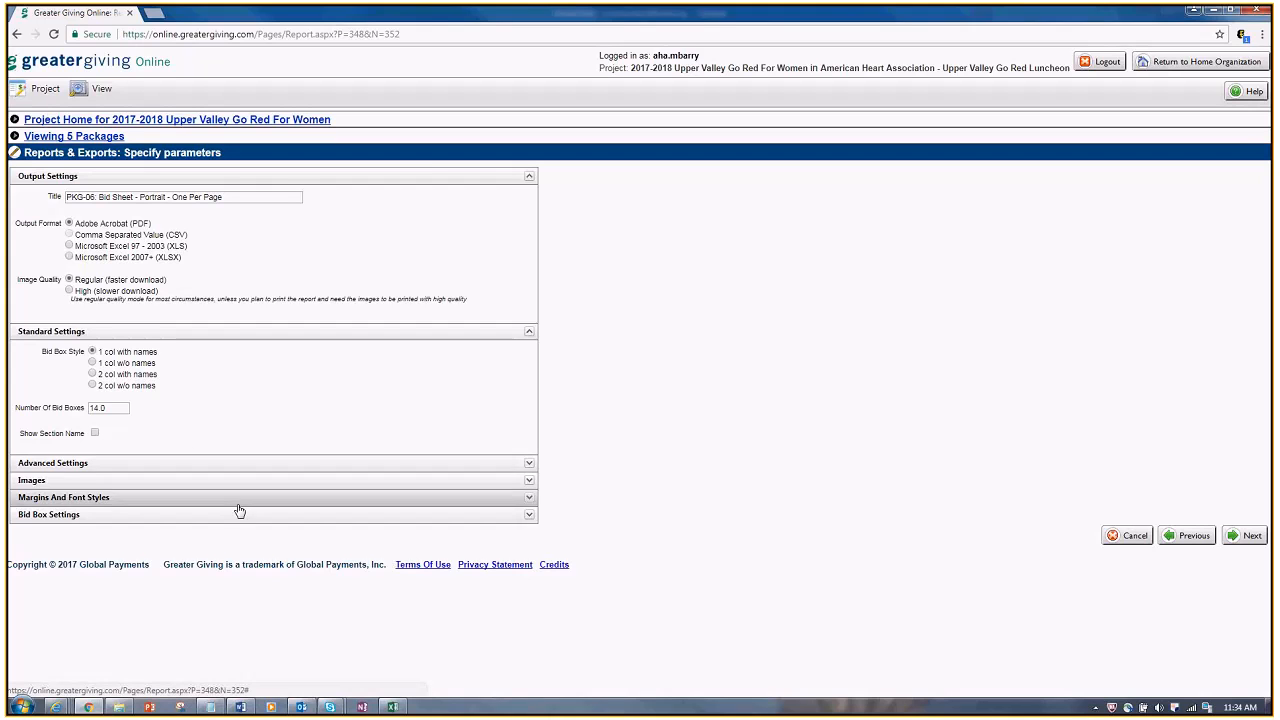
pyautogui.click(84, 474)
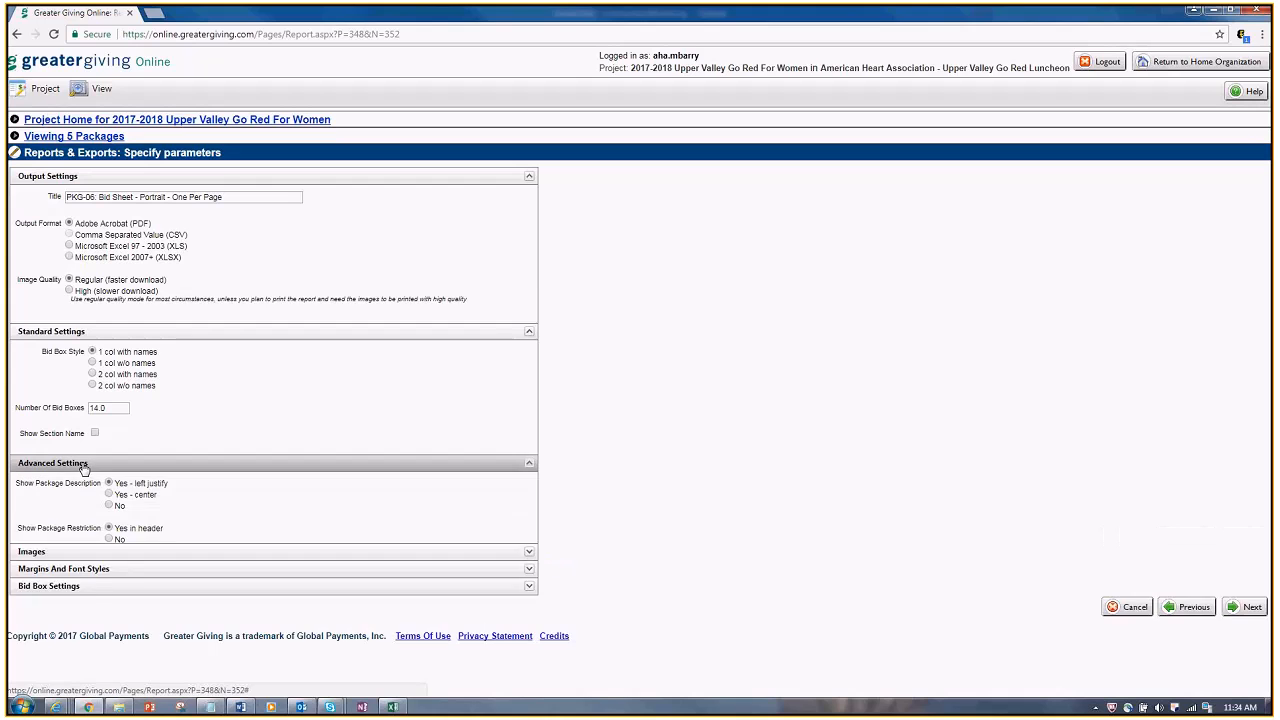
pyautogui.scroll(-1, 621, 502)
pyautogui.scroll(-2, 621, 502)
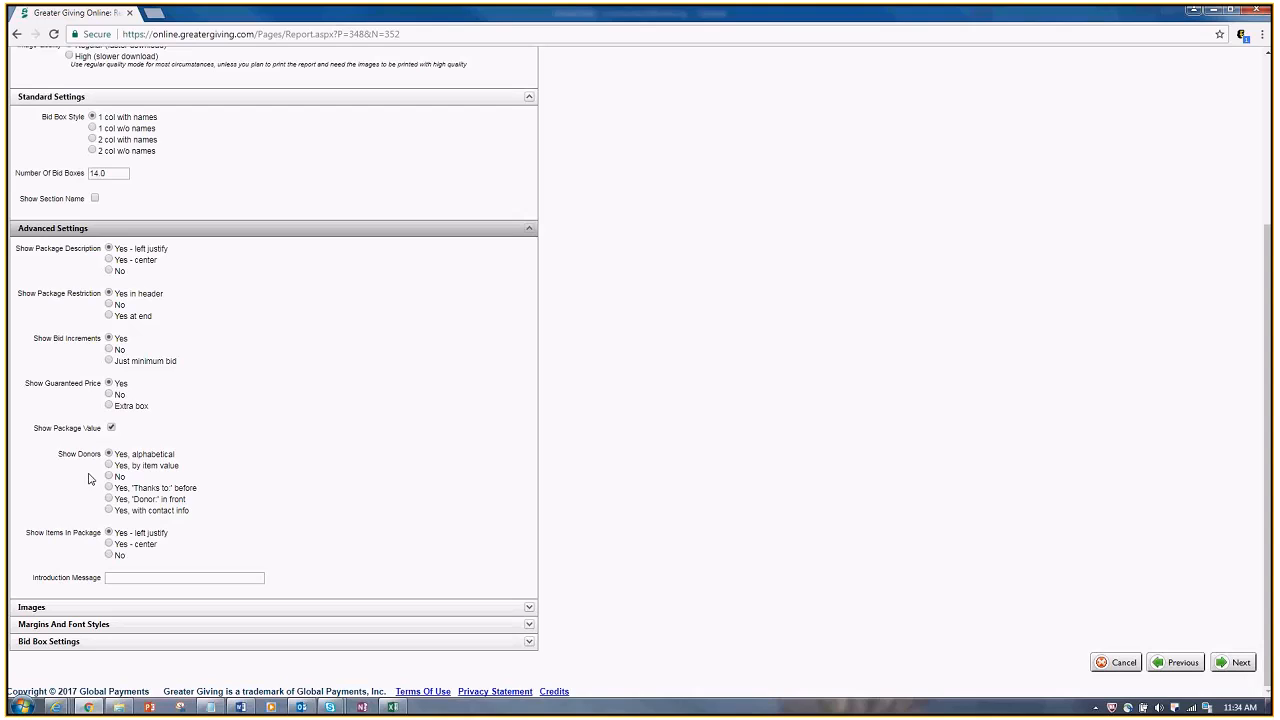
pyautogui.click(109, 271)
pyautogui.click(109, 304)
# Show the guaranteed price as an extra box and set both donors and items in package to No.
pyautogui.click(109, 395)
pyautogui.click(110, 407)
pyautogui.click(109, 478)
pyautogui.click(114, 556)
# Set the bid sheet to show a header image and choose to pick it from the Image Manager.
pyautogui.click(451, 609)
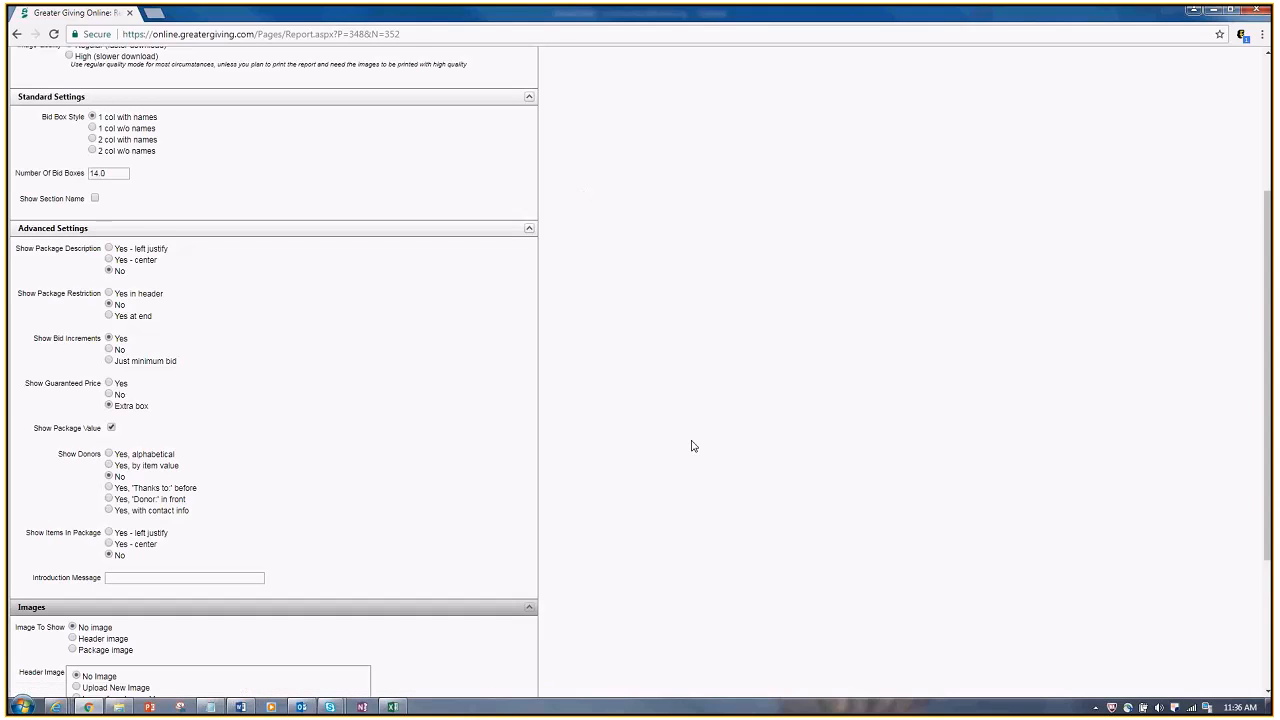
pyautogui.scroll(-3, 691, 446)
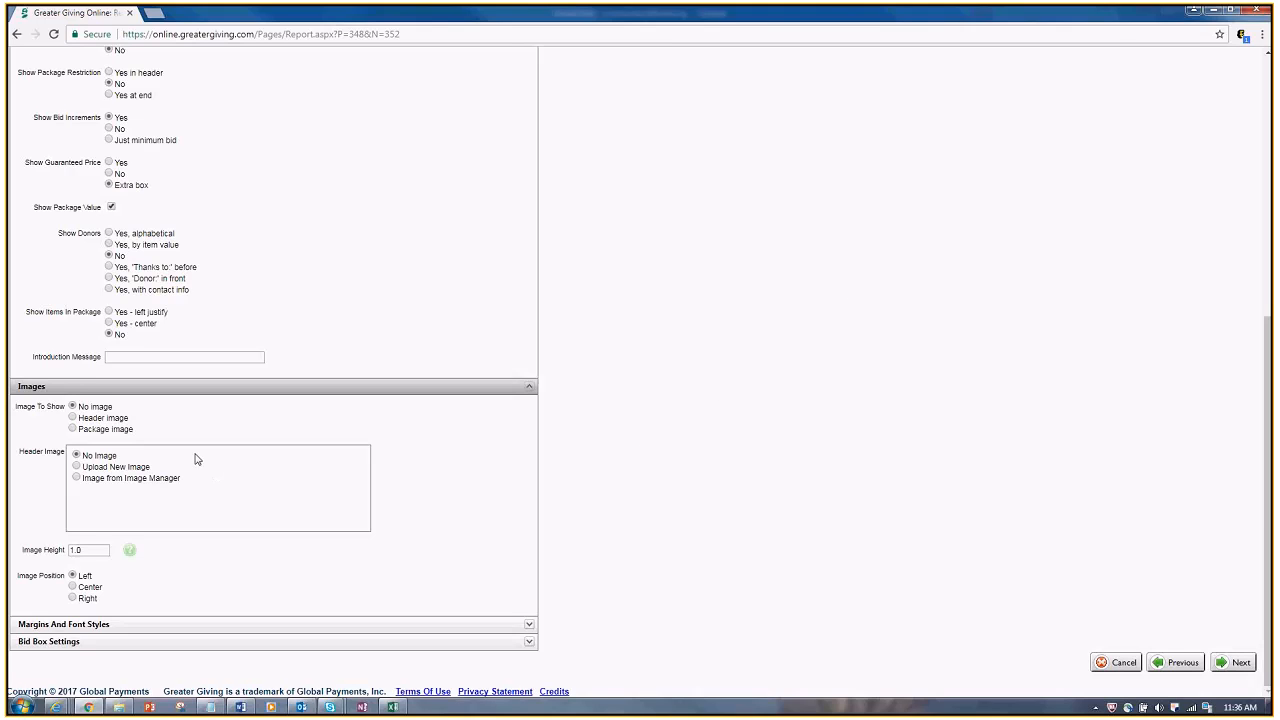
pyautogui.click(72, 418)
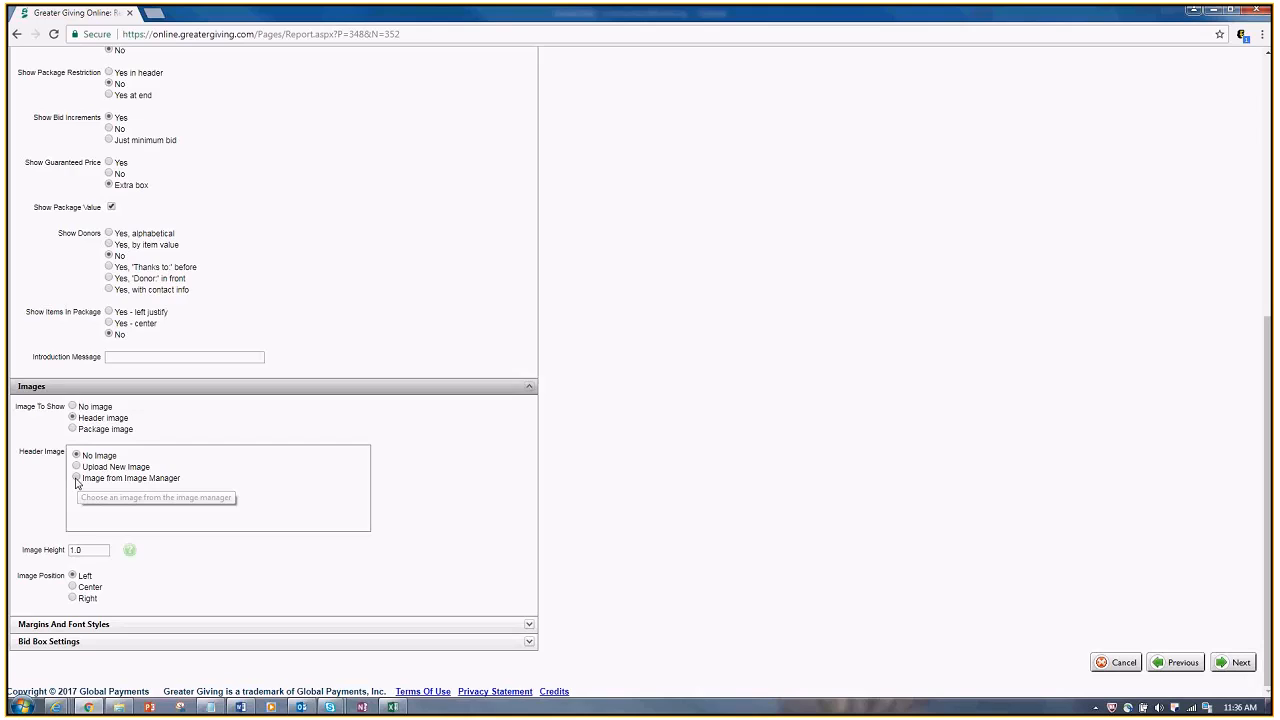
pyautogui.click(77, 479)
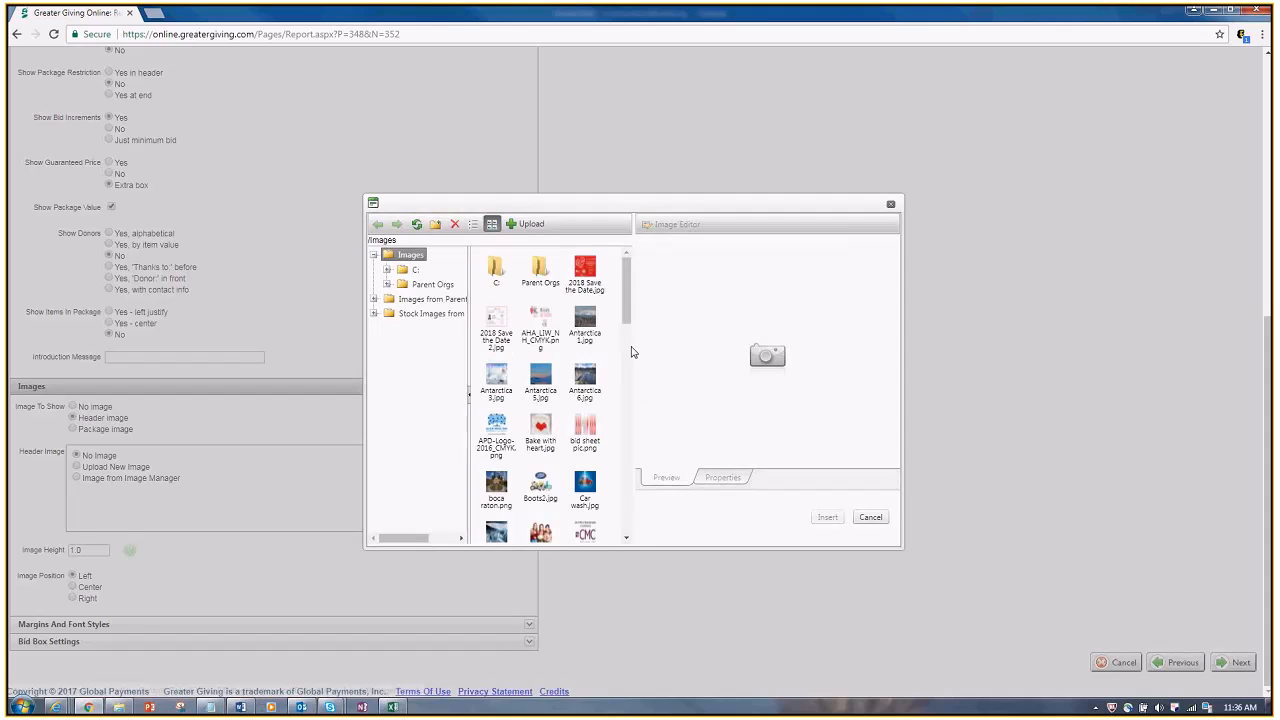
# Browse the Image Manager and preview the American Heart Association, Go Red and Macy's logos for a suitable header image.
pyautogui.click(540, 322)
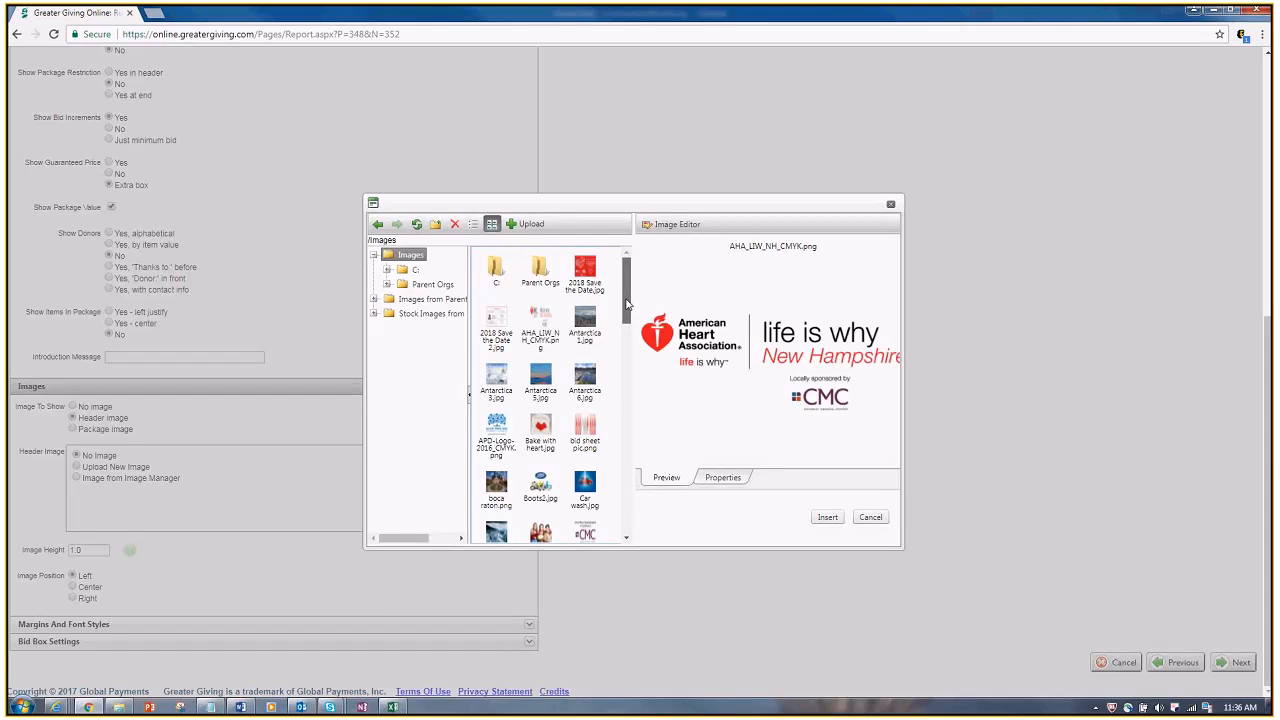
pyautogui.moveTo(627, 303); pyautogui.dragTo(627, 375)
pyautogui.click(585, 420)
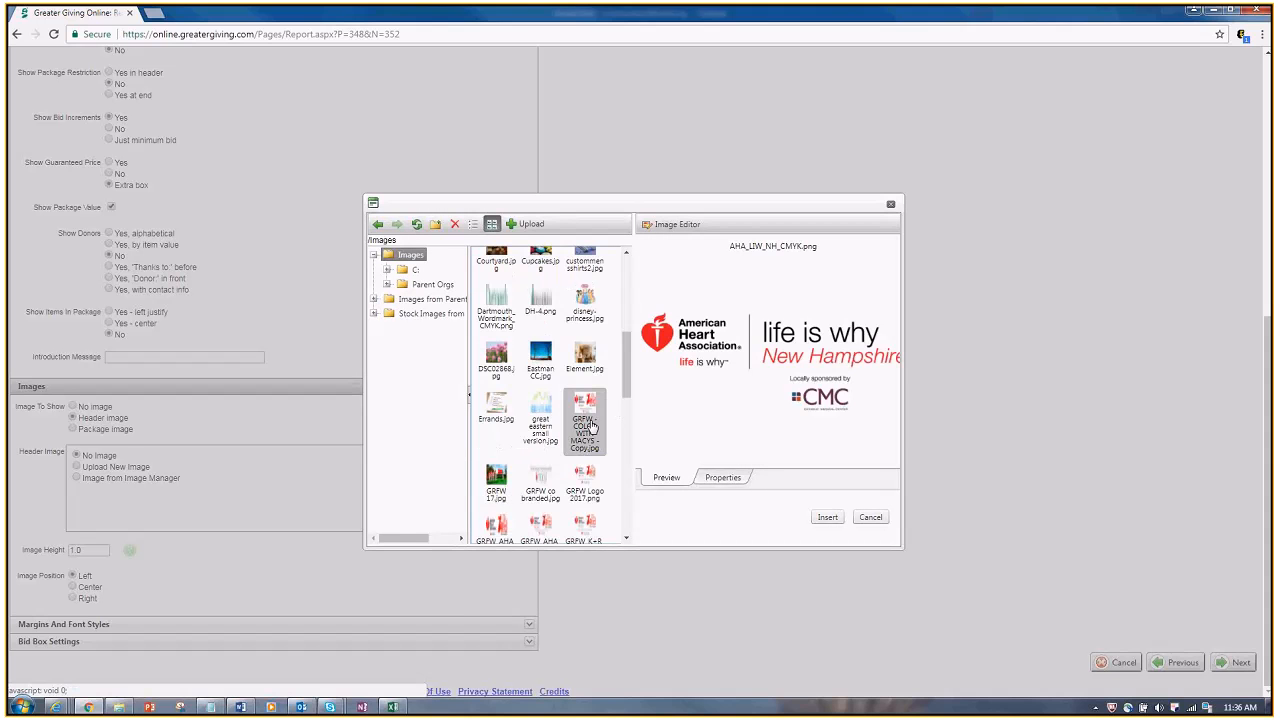
pyautogui.click(588, 494)
pyautogui.scroll(-2, 588, 494)
pyautogui.click(517, 426)
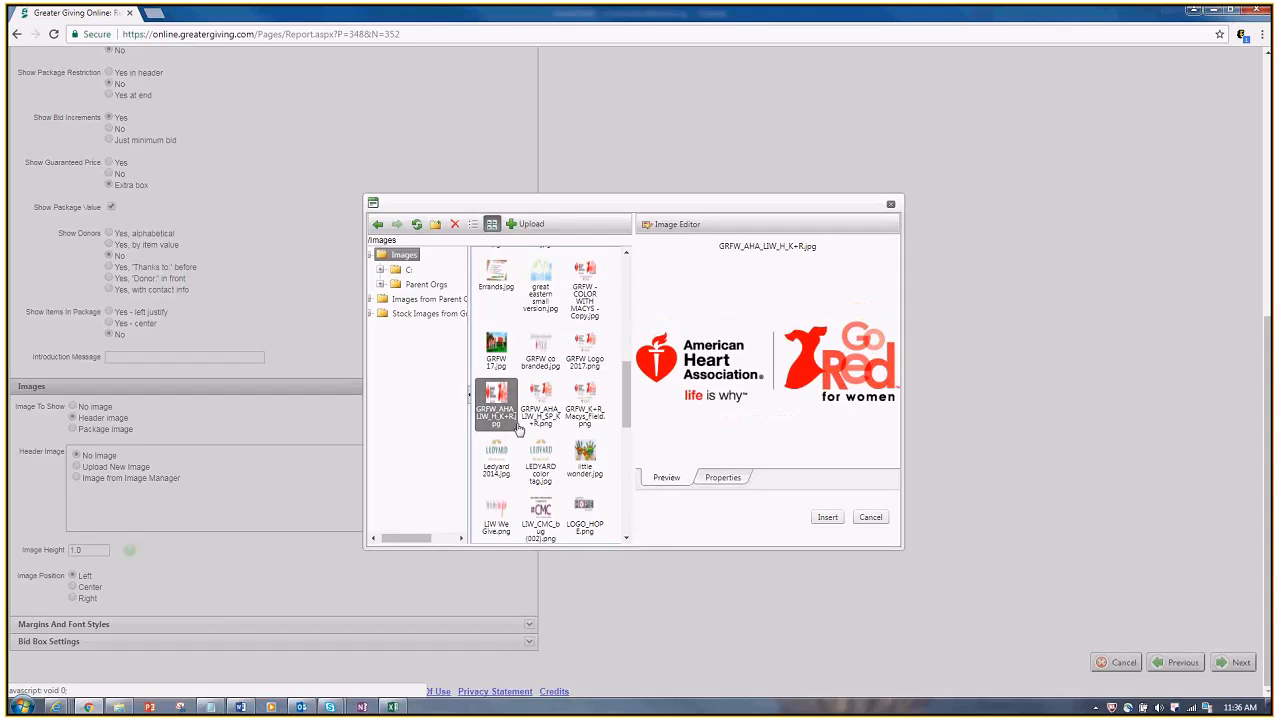
pyautogui.click(540, 405)
pyautogui.click(585, 405)
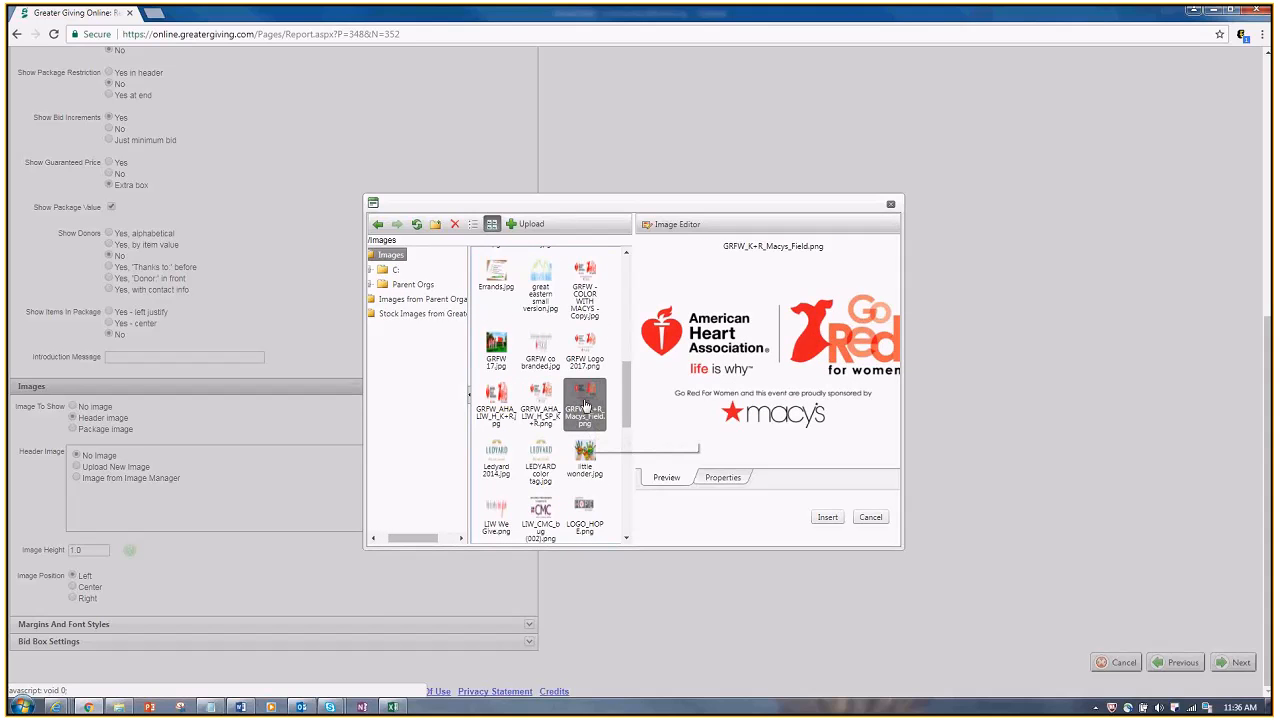
pyautogui.scroll(-2, 585, 405)
pyautogui.click(496, 440)
pyautogui.scroll(-2, 578, 447)
pyautogui.scroll(-5, 578, 447)
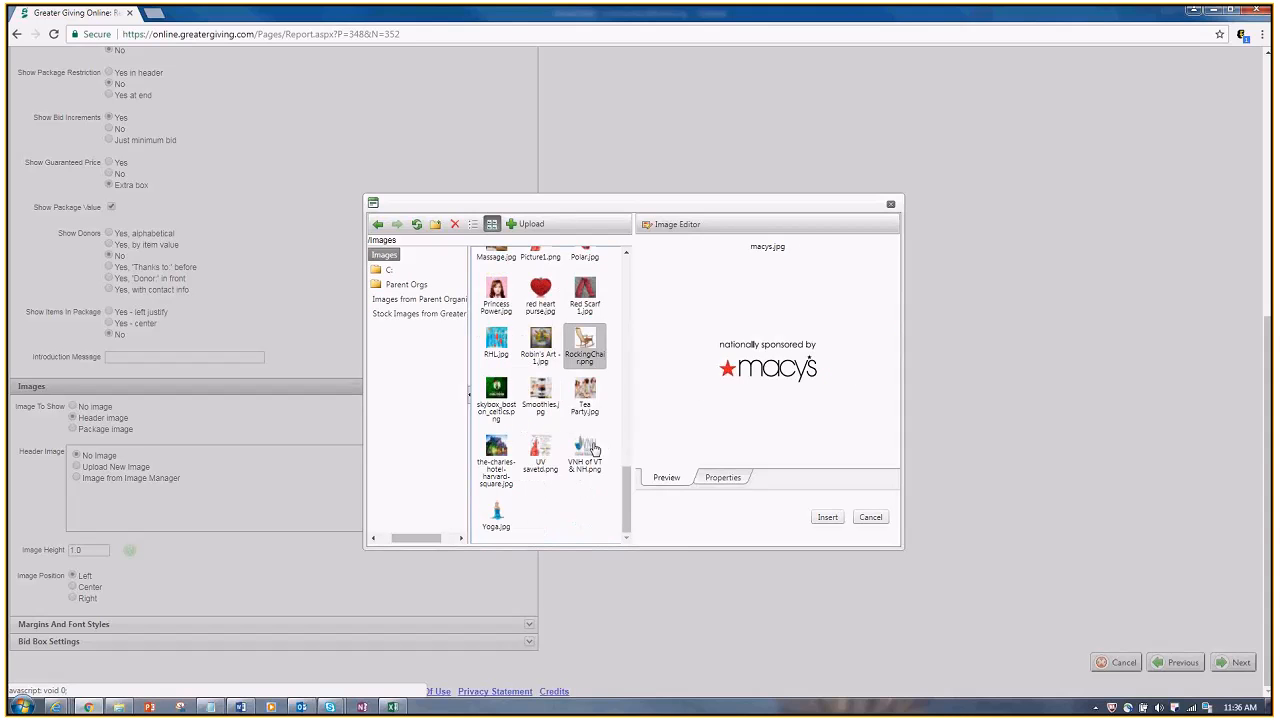
pyautogui.moveTo(628, 495); pyautogui.dragTo(630, 258)
# Upload GRFW_AHA_LIW_H_Macy_CVS.jpg from the Websites documents folder to the Image Manager.
pyautogui.click(531, 224)
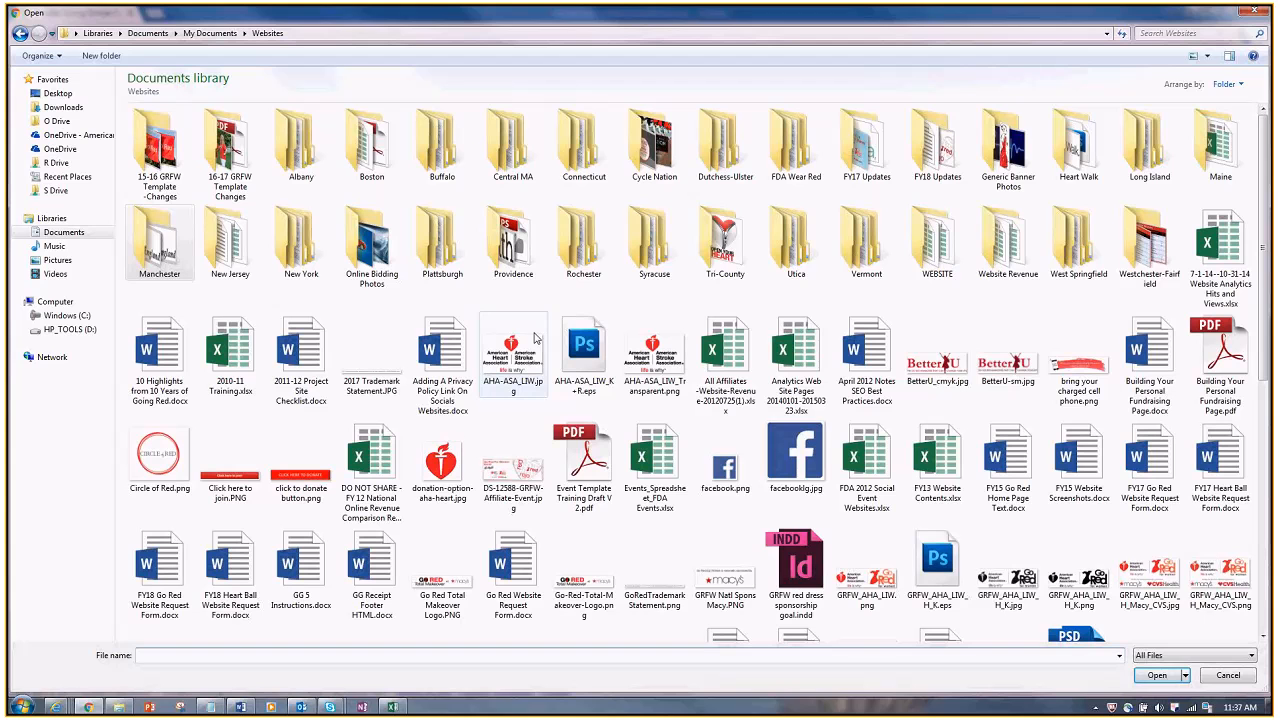
pyautogui.doubleClick(1164, 608)
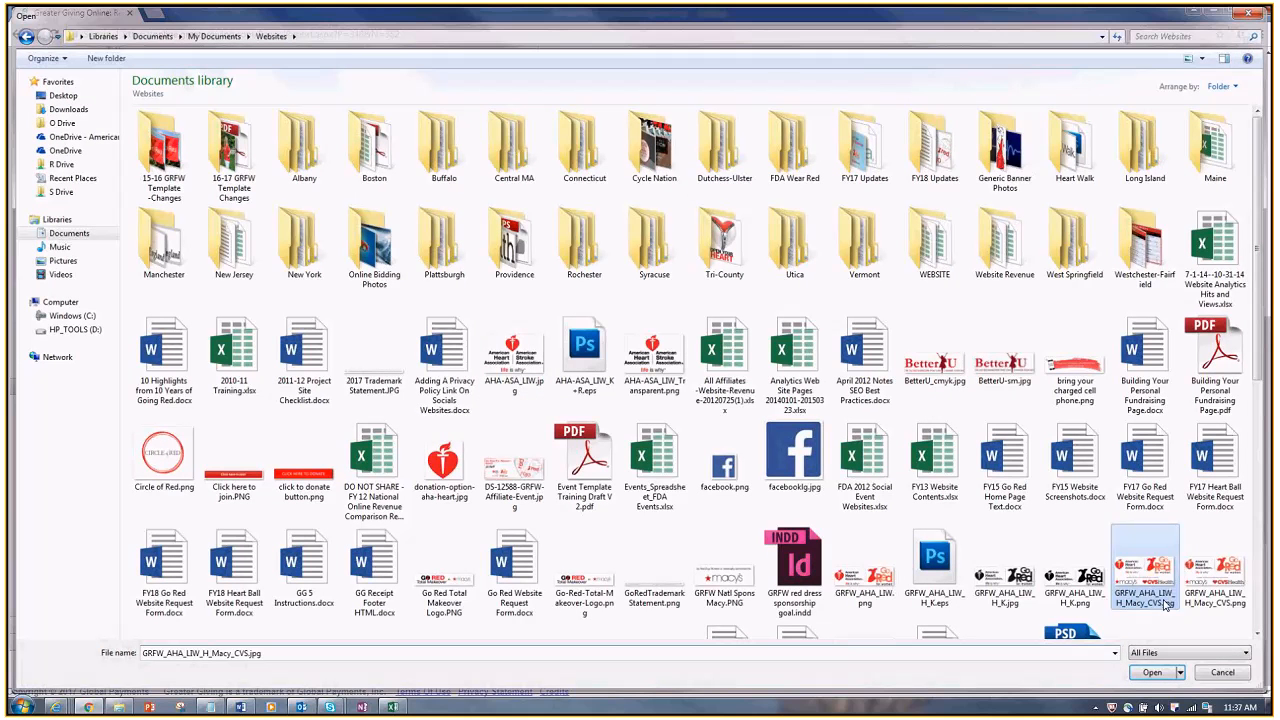
pyautogui.click(513, 457)
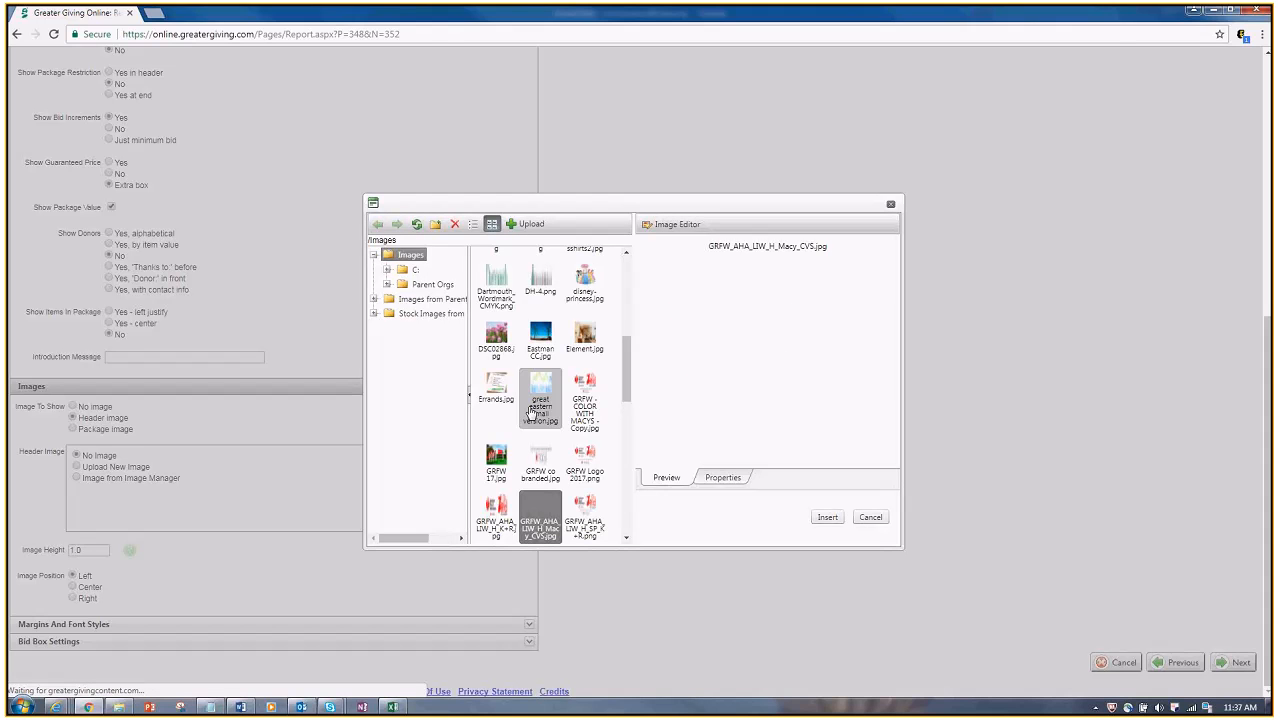
# Compare the older Macy's logo, and insert GRFW_AHA_LIW_H_Macy_CVS.jpg as the bid sheet's header image.
pyautogui.click(595, 408)
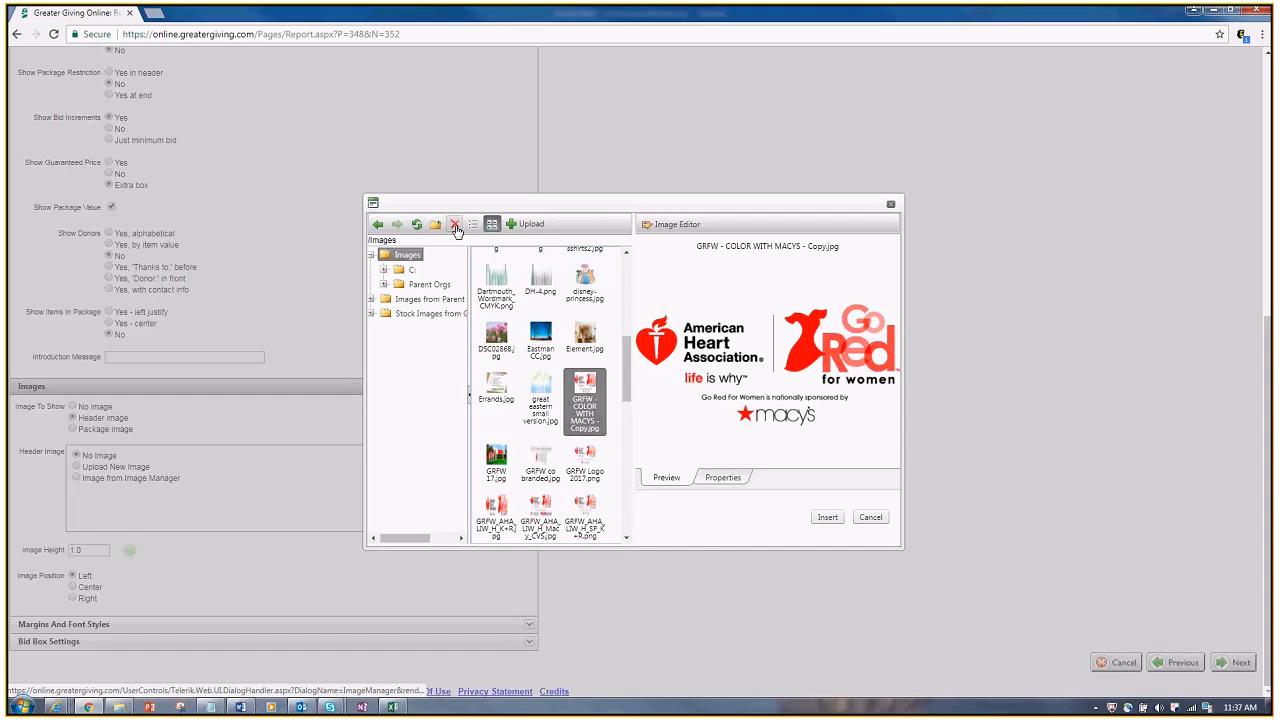
pyautogui.click(549, 517)
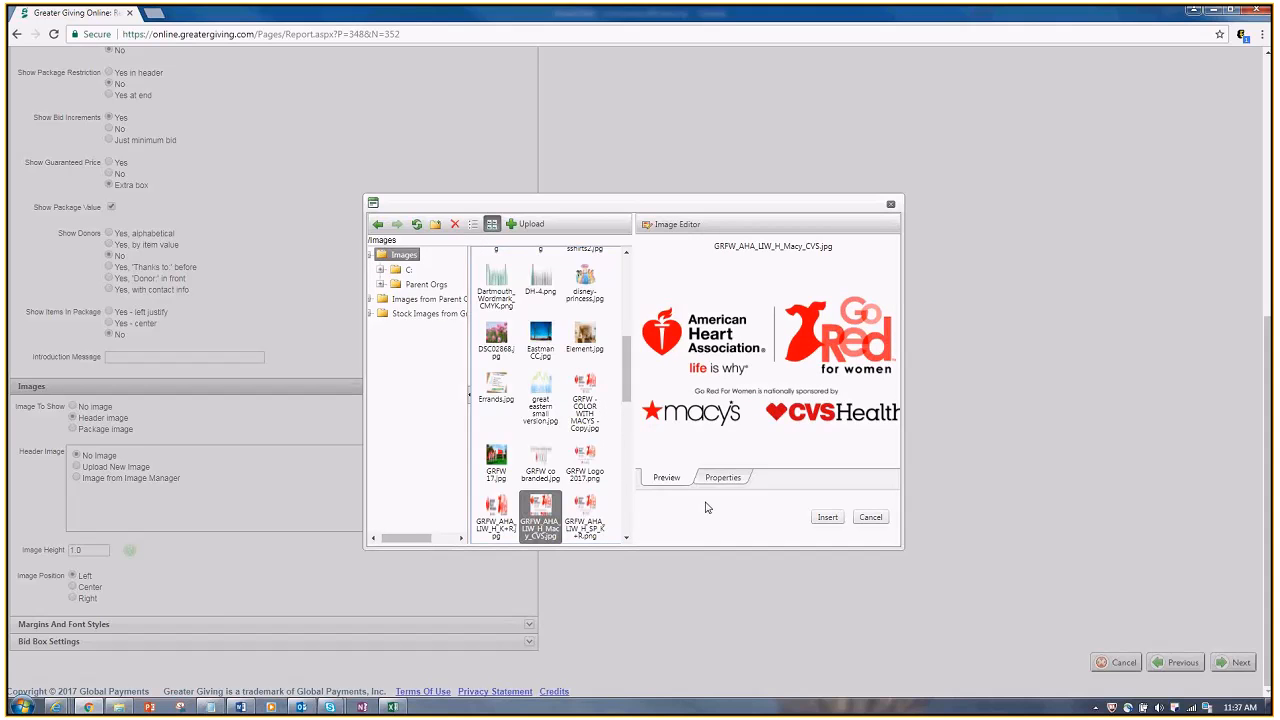
pyautogui.click(828, 517)
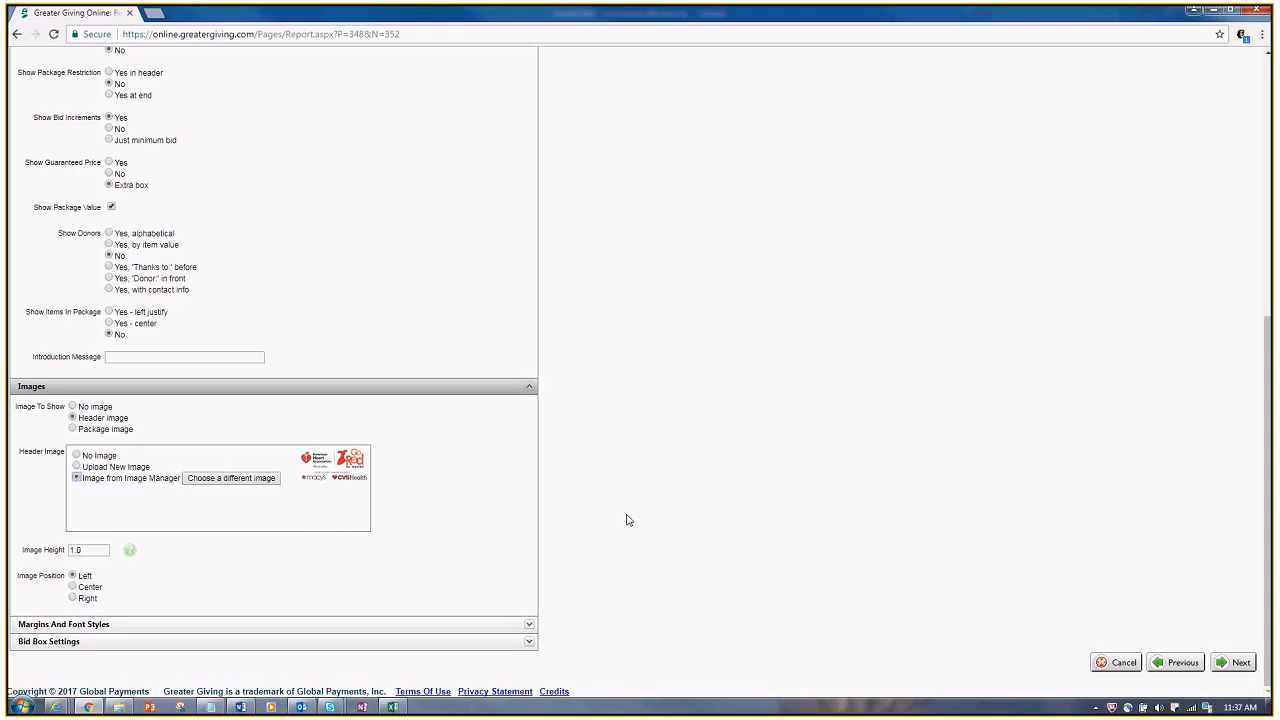
# Set the header image position to Right and expand the bid sheet's margin and font style settings.
pyautogui.doubleClick(85, 553)
pyautogui.click(692, 497)
pyautogui.click(100, 625)
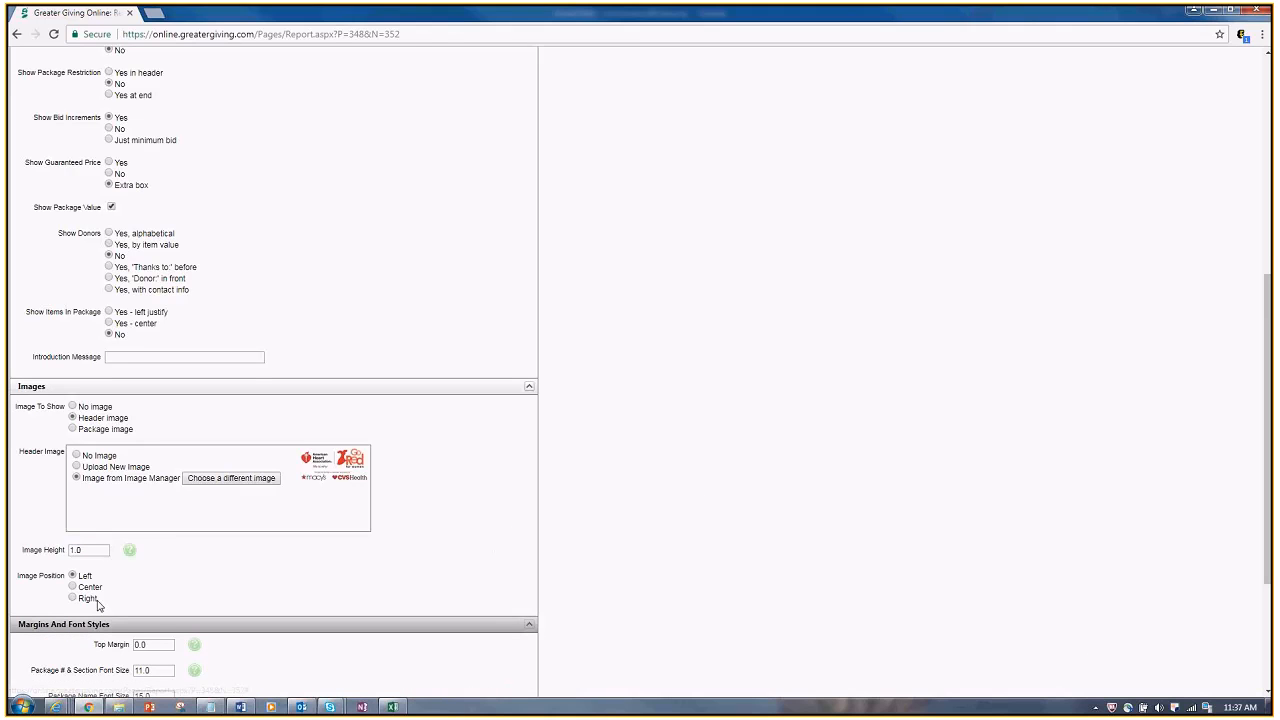
pyautogui.scroll(-2, 186, 363)
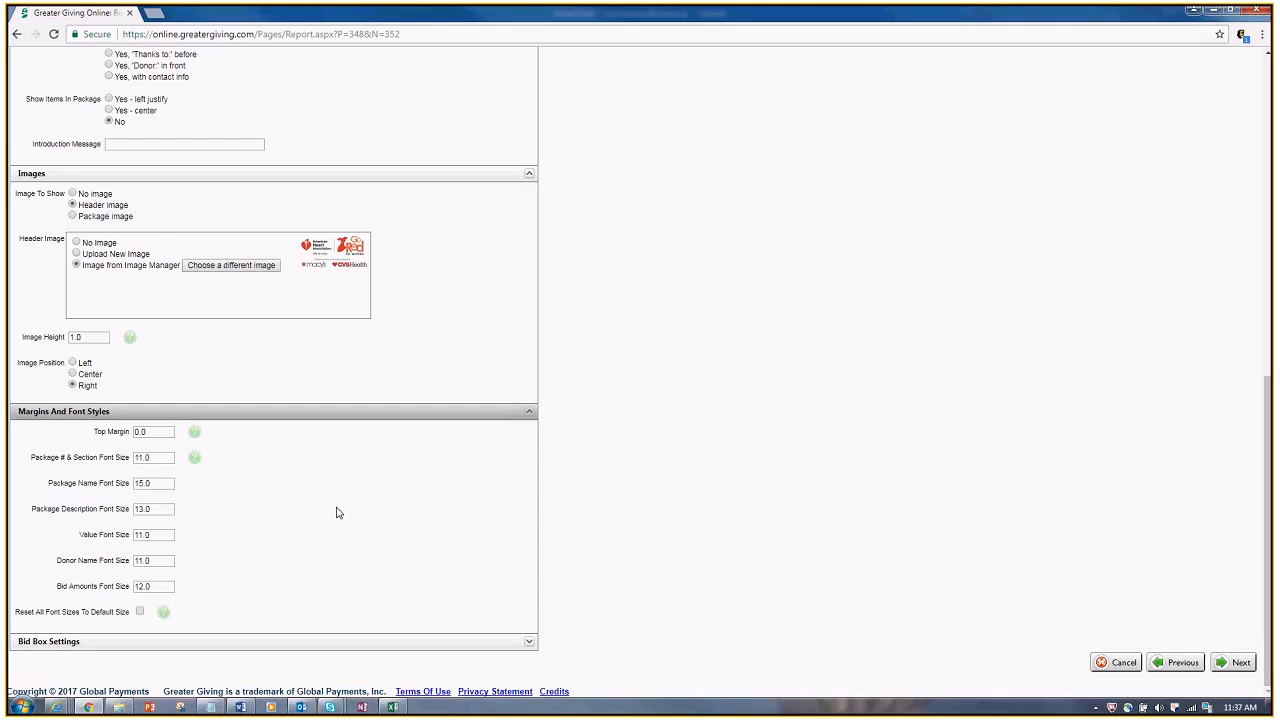
pyautogui.click(92, 432)
# Set the bid box's bid number column heading to "Bidder #" and the bidder name column heading to "Phone #".
pyautogui.click(449, 640)
pyautogui.scroll(-1, 620, 532)
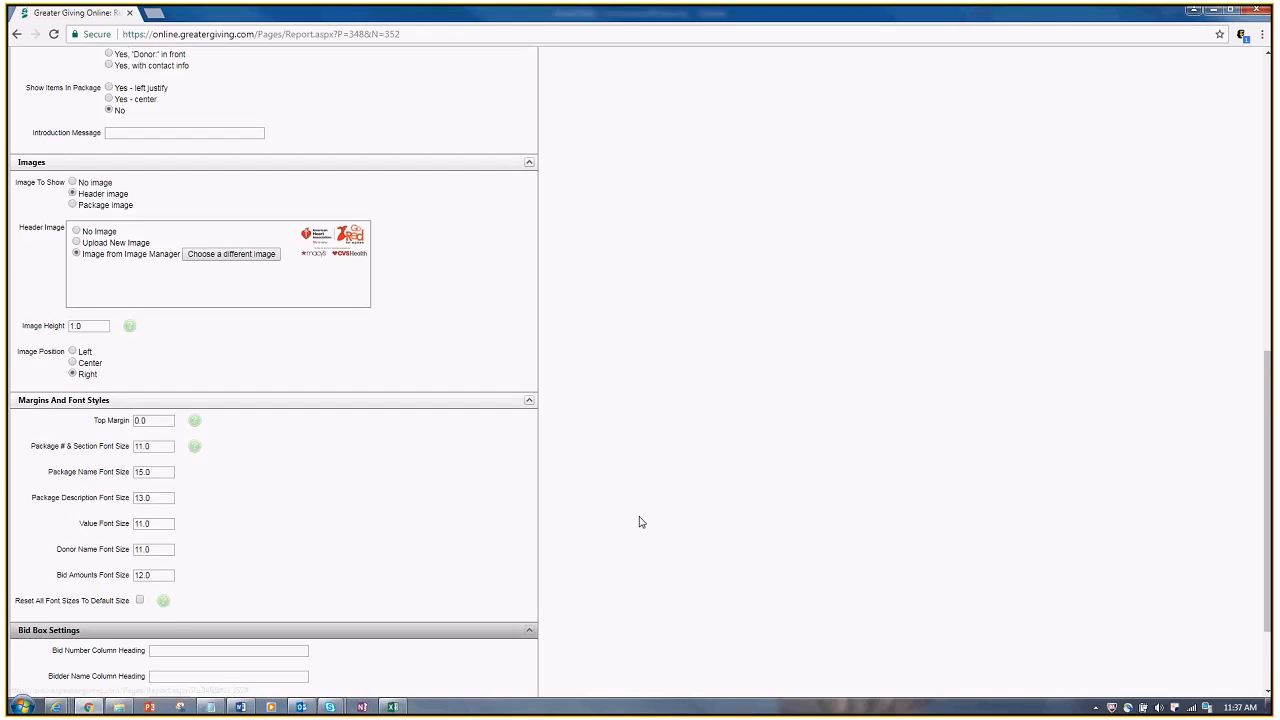
pyautogui.scroll(-2, 641, 522)
pyautogui.click(198, 527)
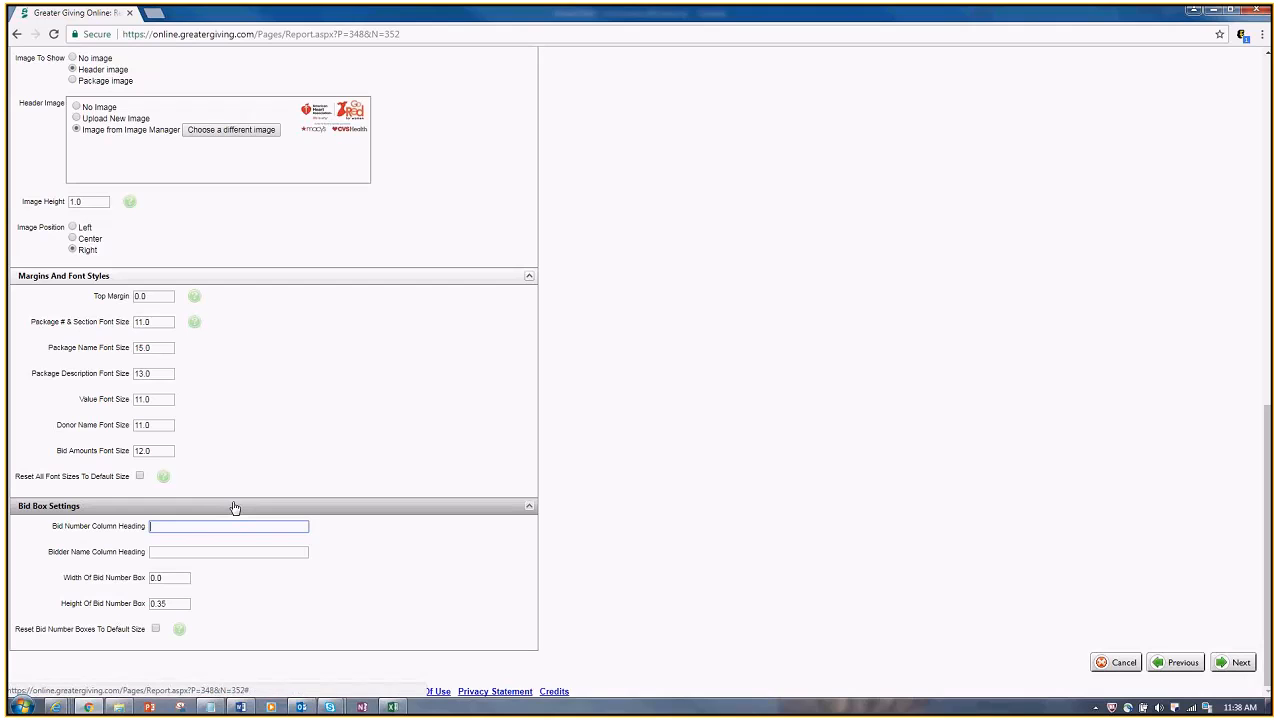
pyautogui.write('Bidder #')
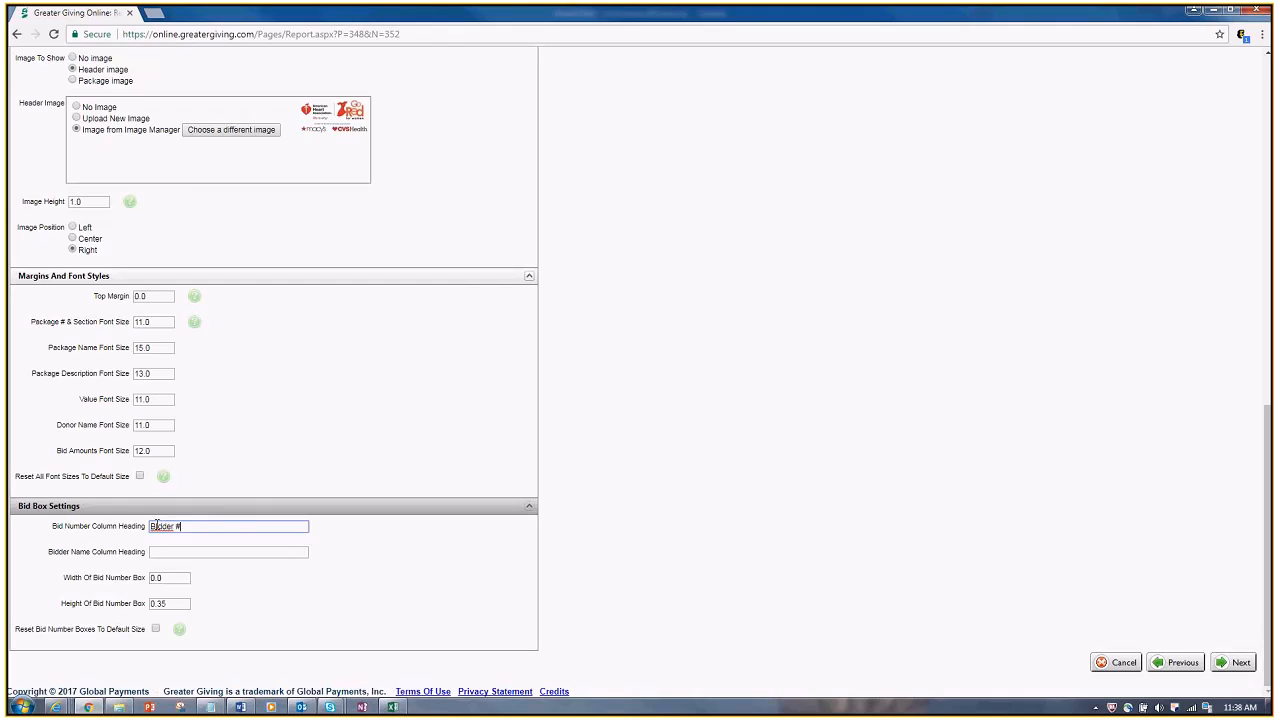
pyautogui.click(243, 552)
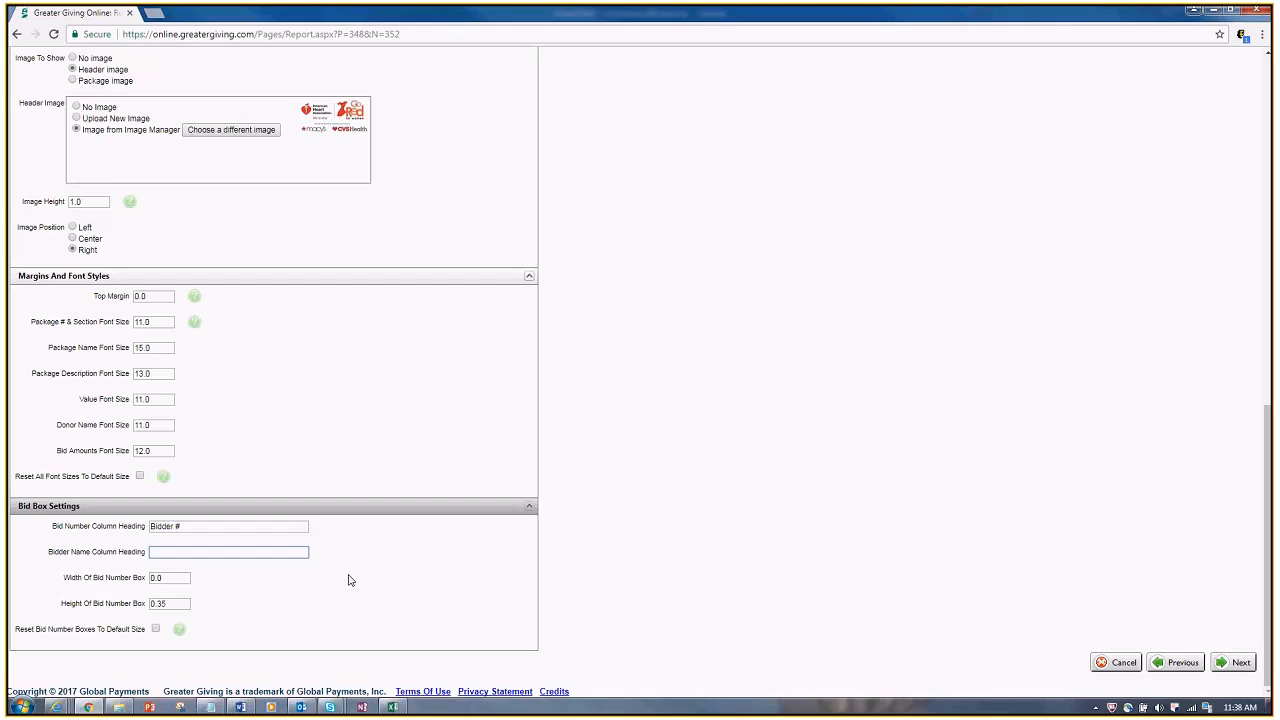
pyautogui.write('Phone #')
# Set the bid number box width to 1 and height to 0.35, and generate the bid sheet report.
pyautogui.doubleClick(171, 580)
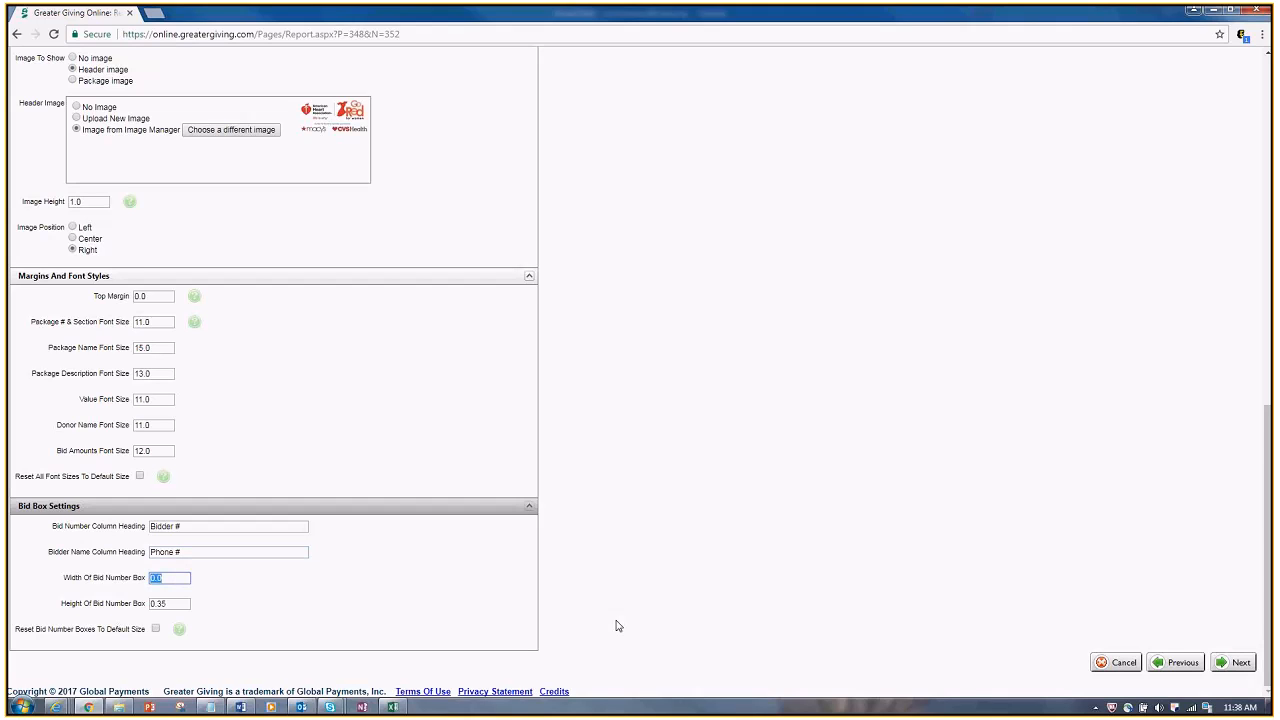
pyautogui.write('1')
pyautogui.click(578, 606)
pyautogui.doubleClick(160, 603)
pyautogui.write('0.35')
pyautogui.click(526, 620)
pyautogui.click(1238, 668)
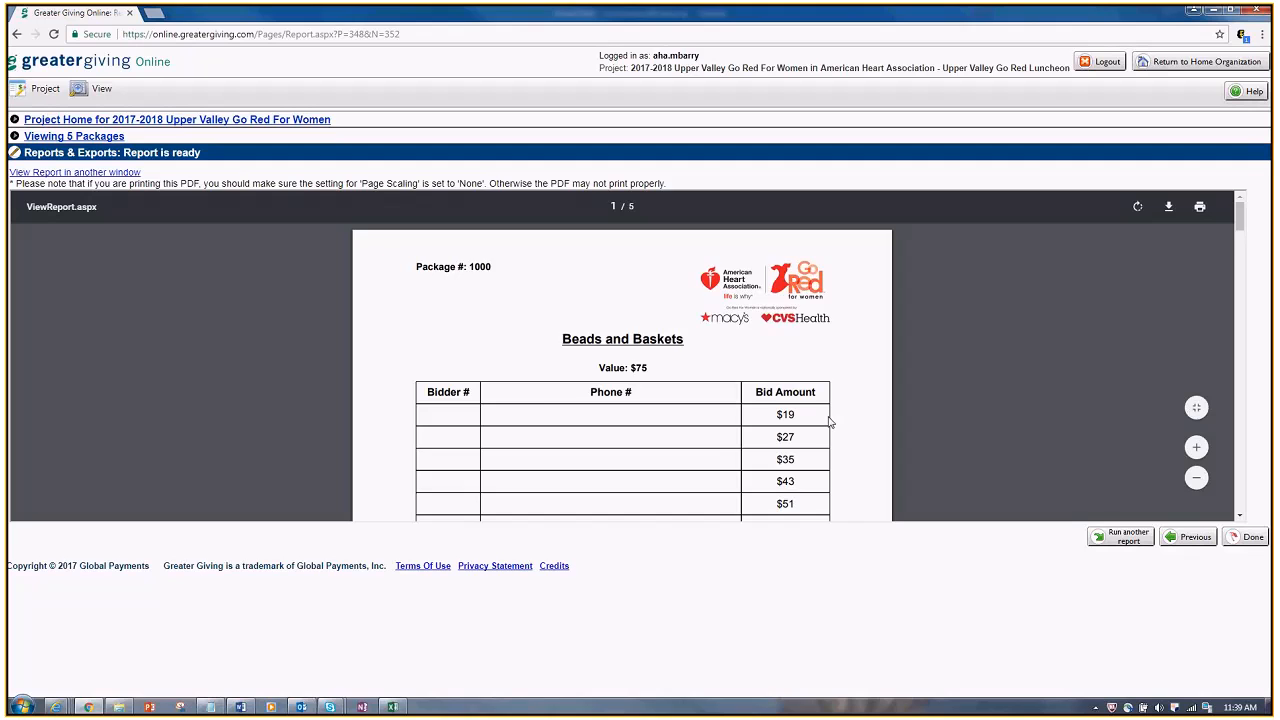
# Review the generated bid sheets for all packages, checking the header logo, column headings, bid amounts and buy-now box.
pyautogui.scroll(-3, 850, 380)
pyautogui.scroll(-1, 852, 380)
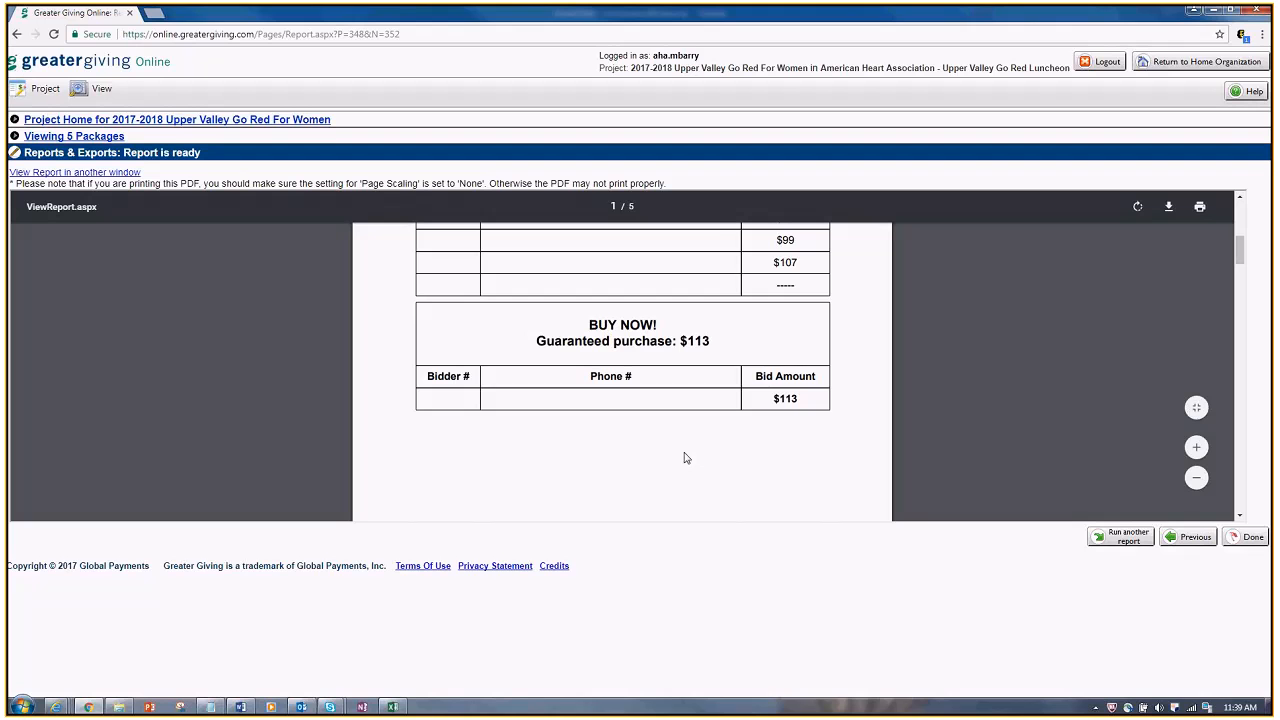
pyautogui.scroll(-10, 705, 443)
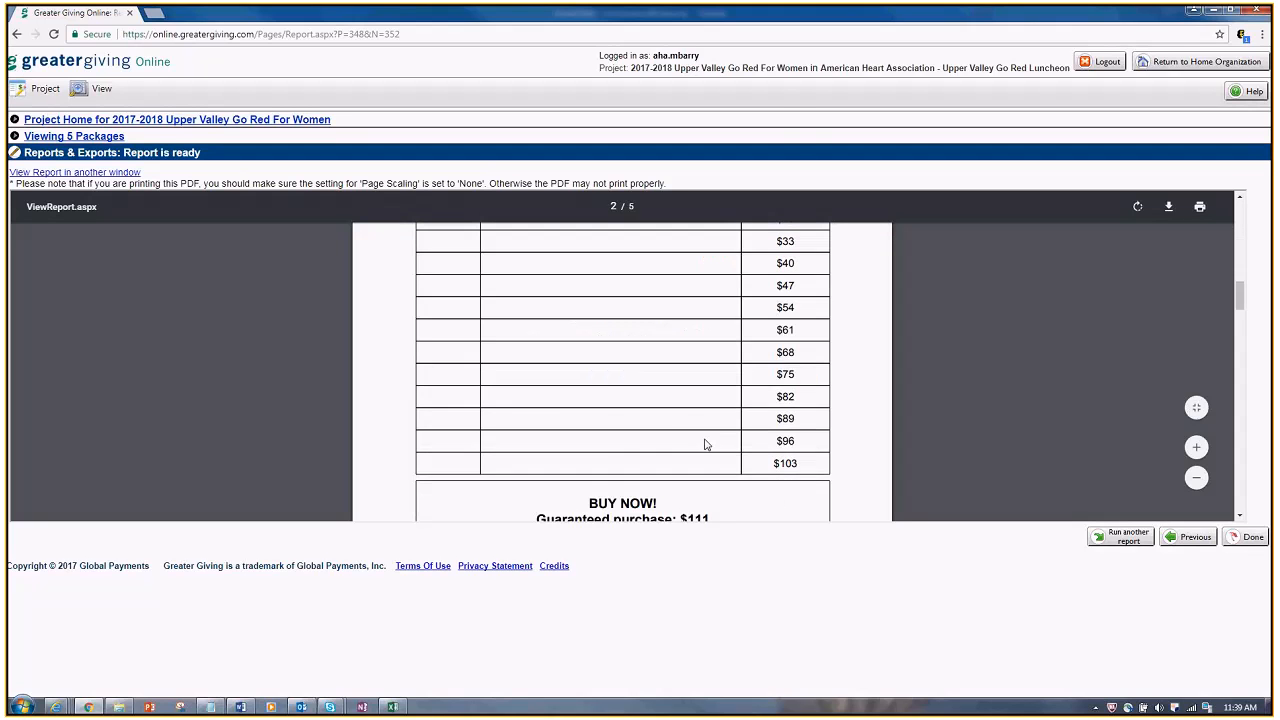
pyautogui.scroll(-10, 705, 443)
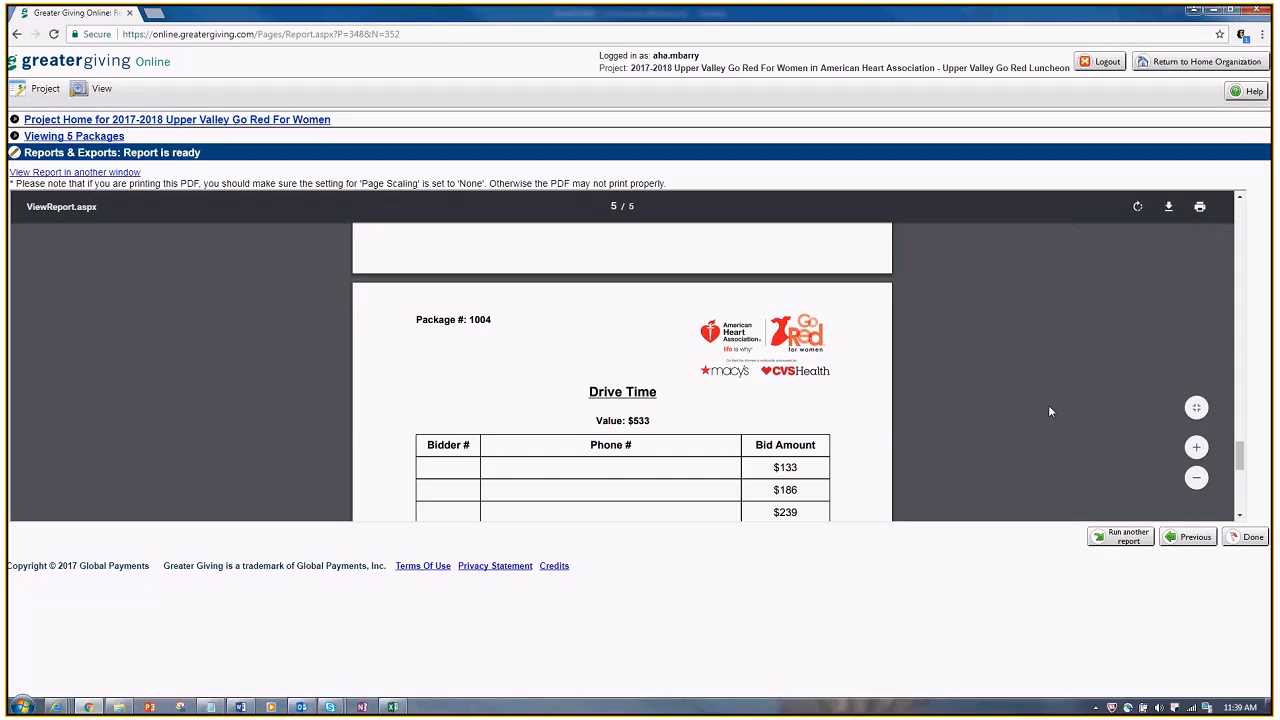
pyautogui.scroll(20, 1031, 465)
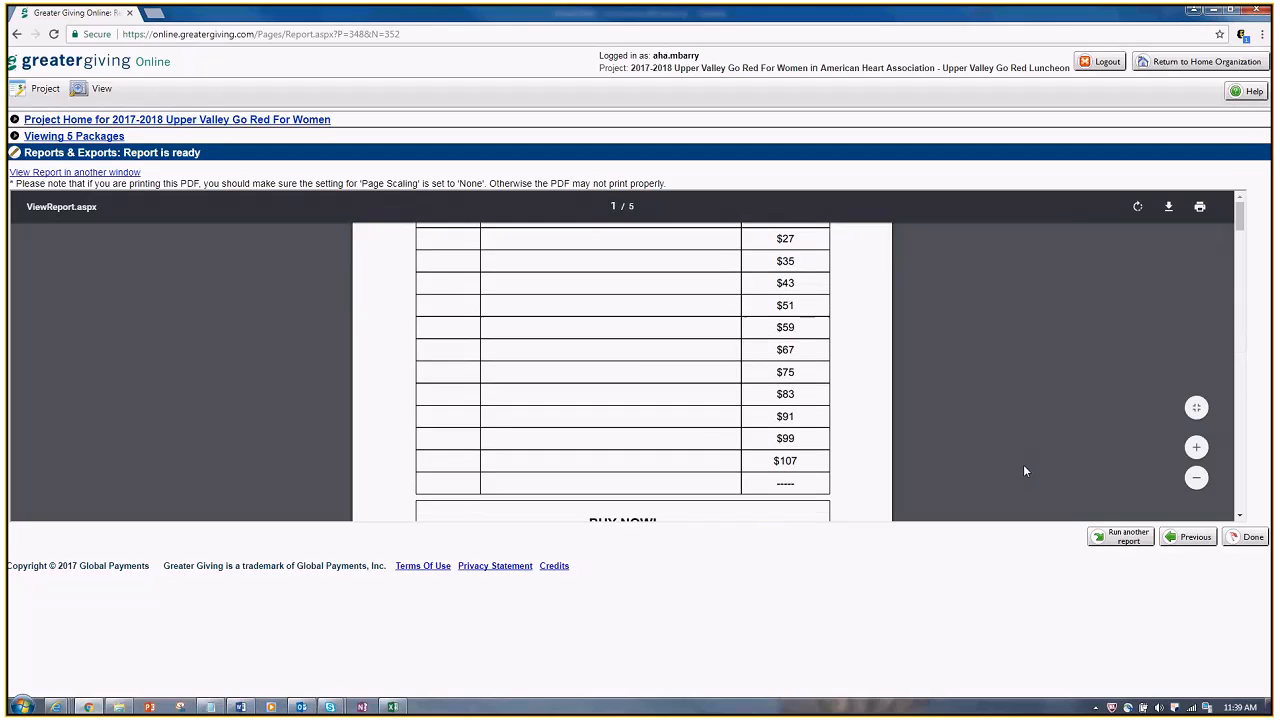
pyautogui.scroll(3, 1024, 470)
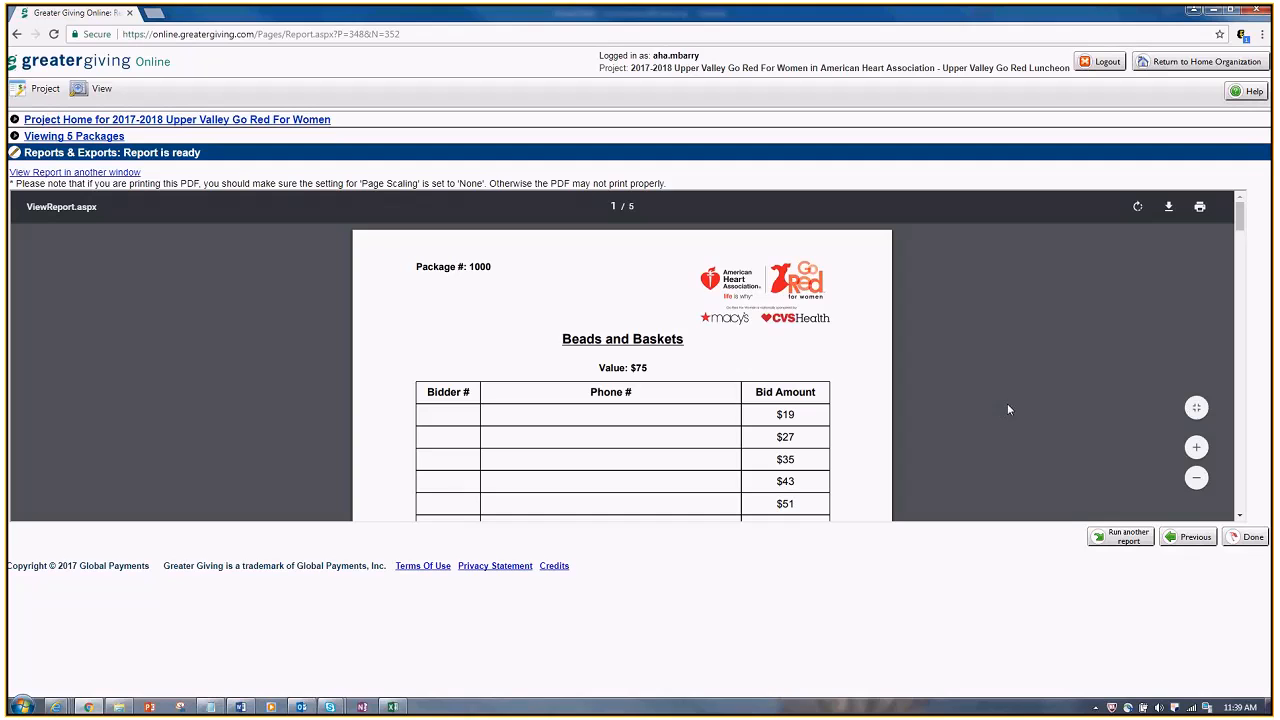
# Run another report, PKG-09: Package Table Placards, on the grid selection and set its top margin to 1.0.
pyautogui.click(1130, 540)
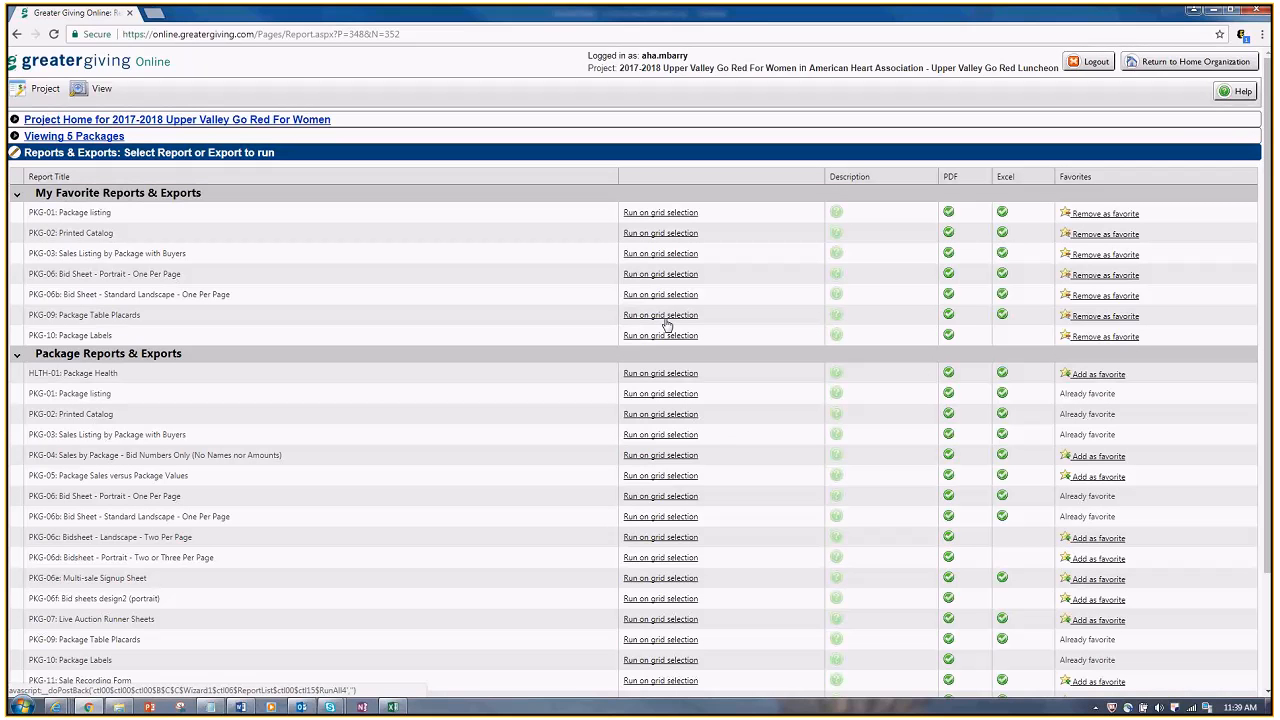
pyautogui.click(665, 320)
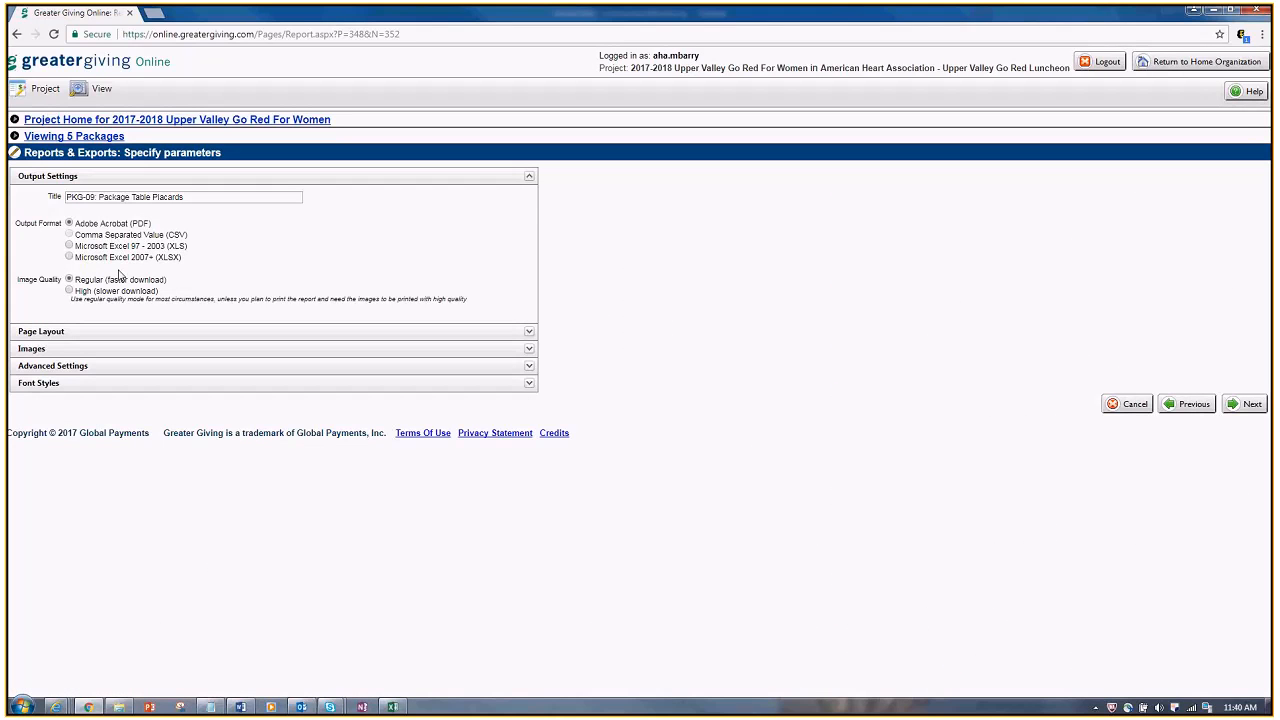
pyautogui.click(141, 337)
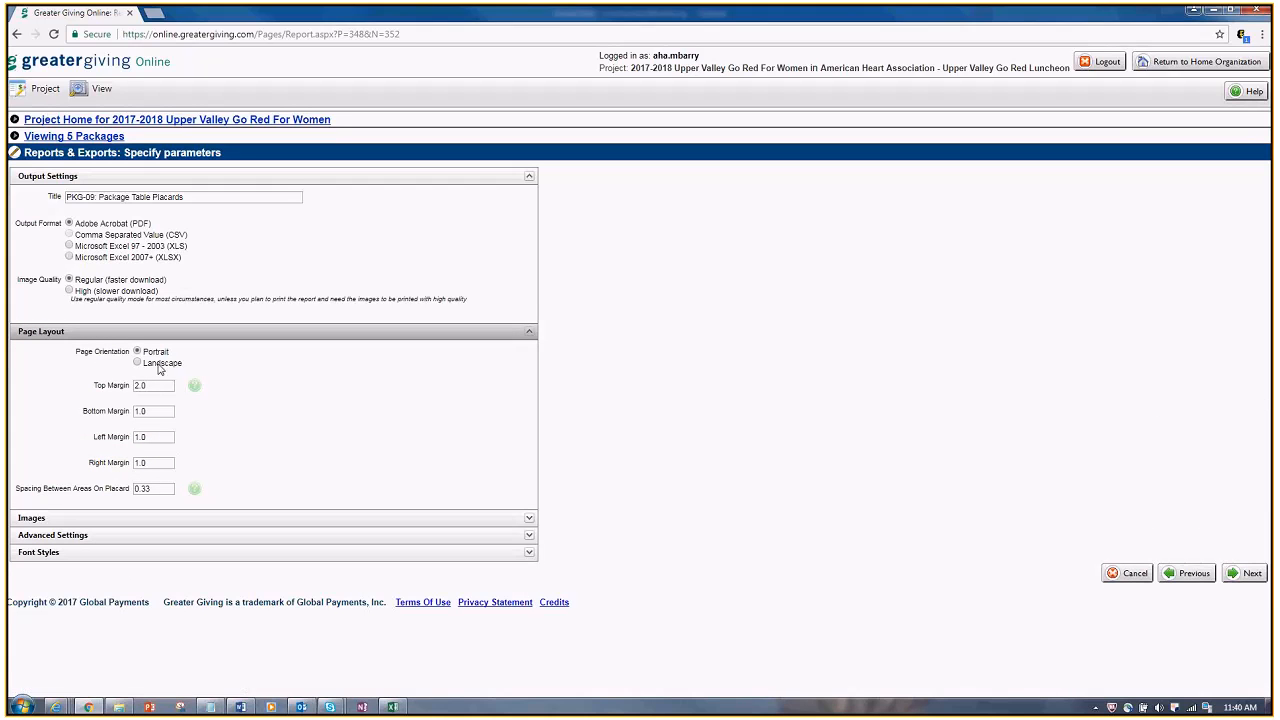
pyautogui.moveTo(170, 385); pyautogui.dragTo(66, 391)
pyautogui.write('1')
pyautogui.click(162, 450)
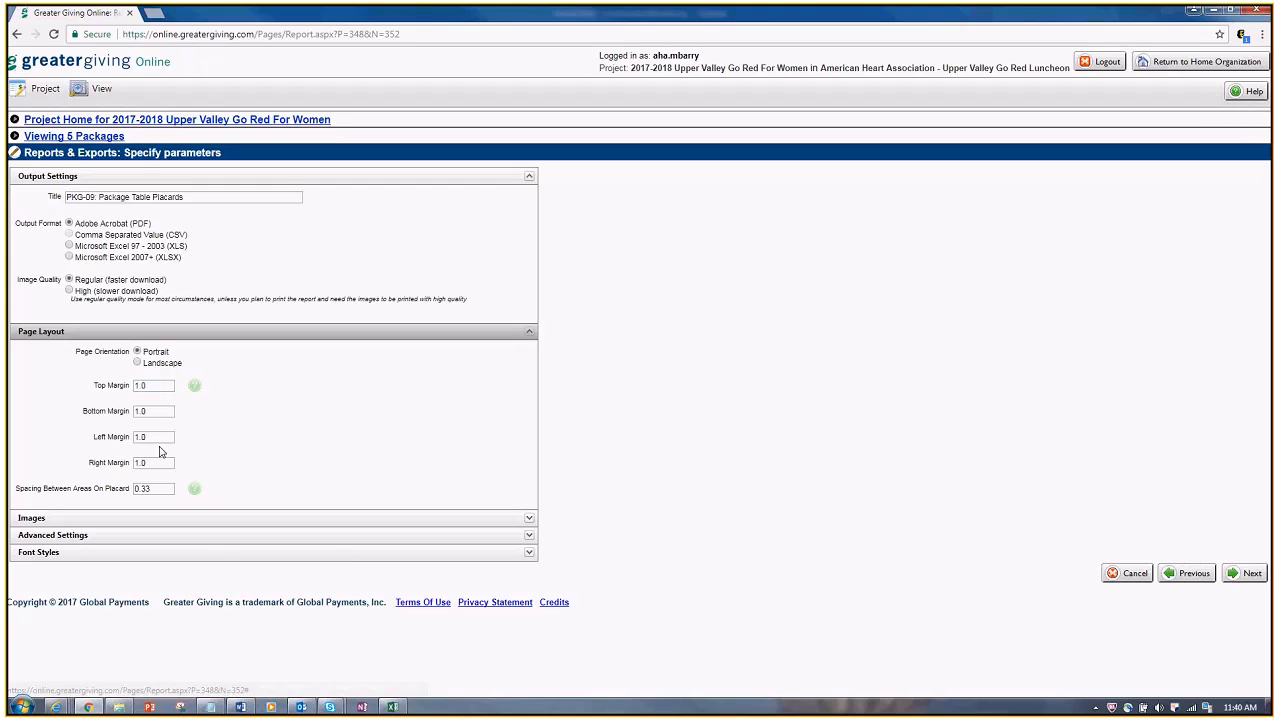
# Set the placard's header image height to 1.0 and the package image height to 2.0.
pyautogui.click(318, 517)
pyautogui.scroll(-1, 705, 490)
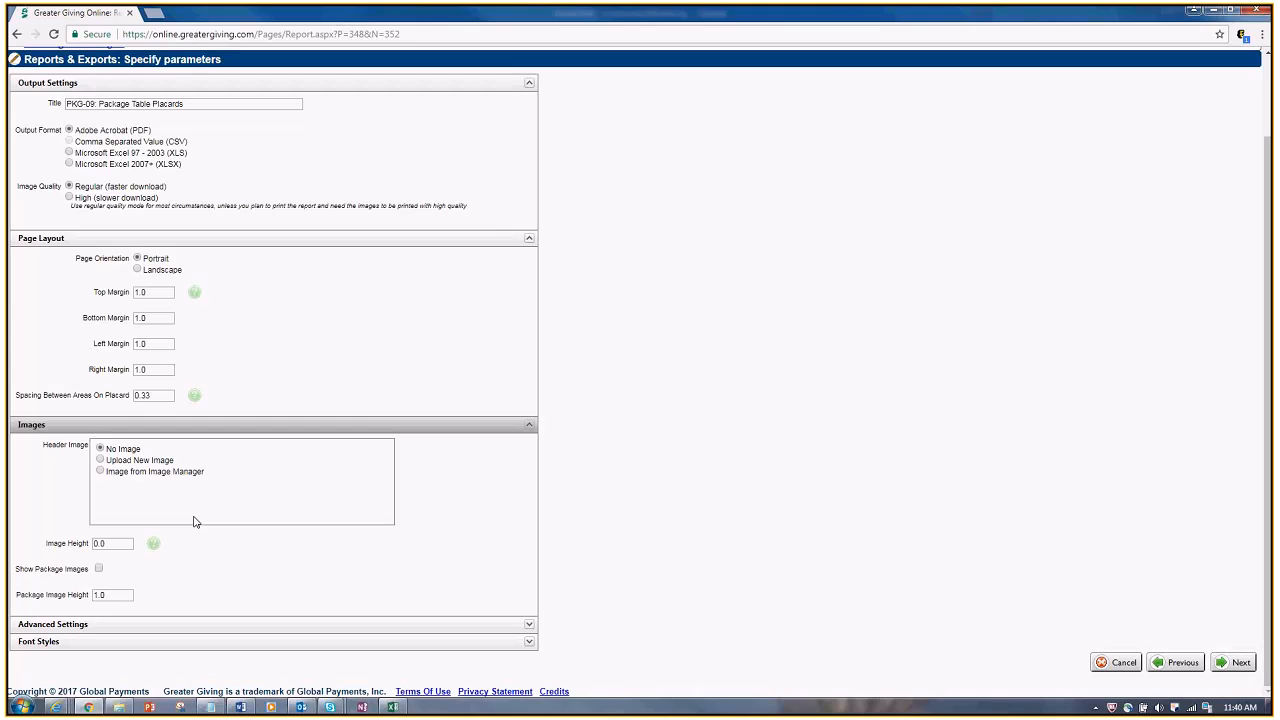
pyautogui.doubleClick(112, 595)
pyautogui.write('2.0')
pyautogui.click(67, 542)
# Insert GRFW_AHA_LIW_H_Macy_CVS.jpg from the Image Manager as the placard's header image.
pyautogui.click(103, 471)
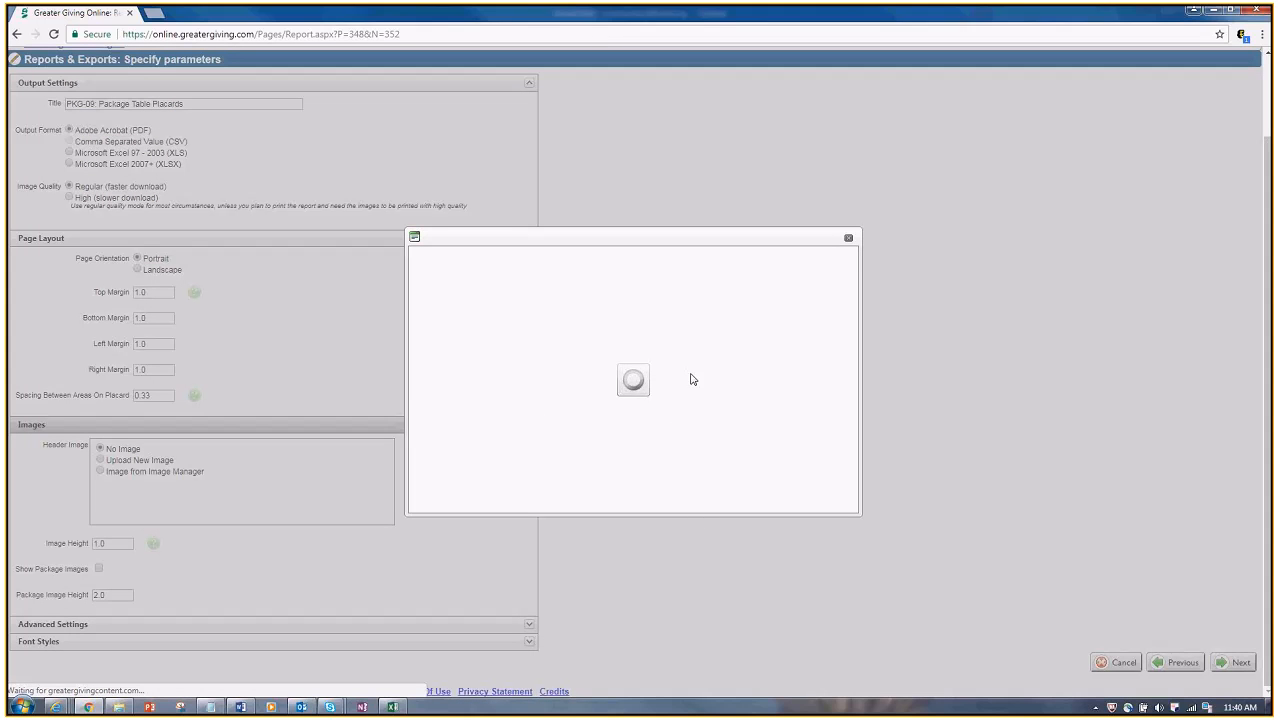
pyautogui.scroll(-10, 560, 450)
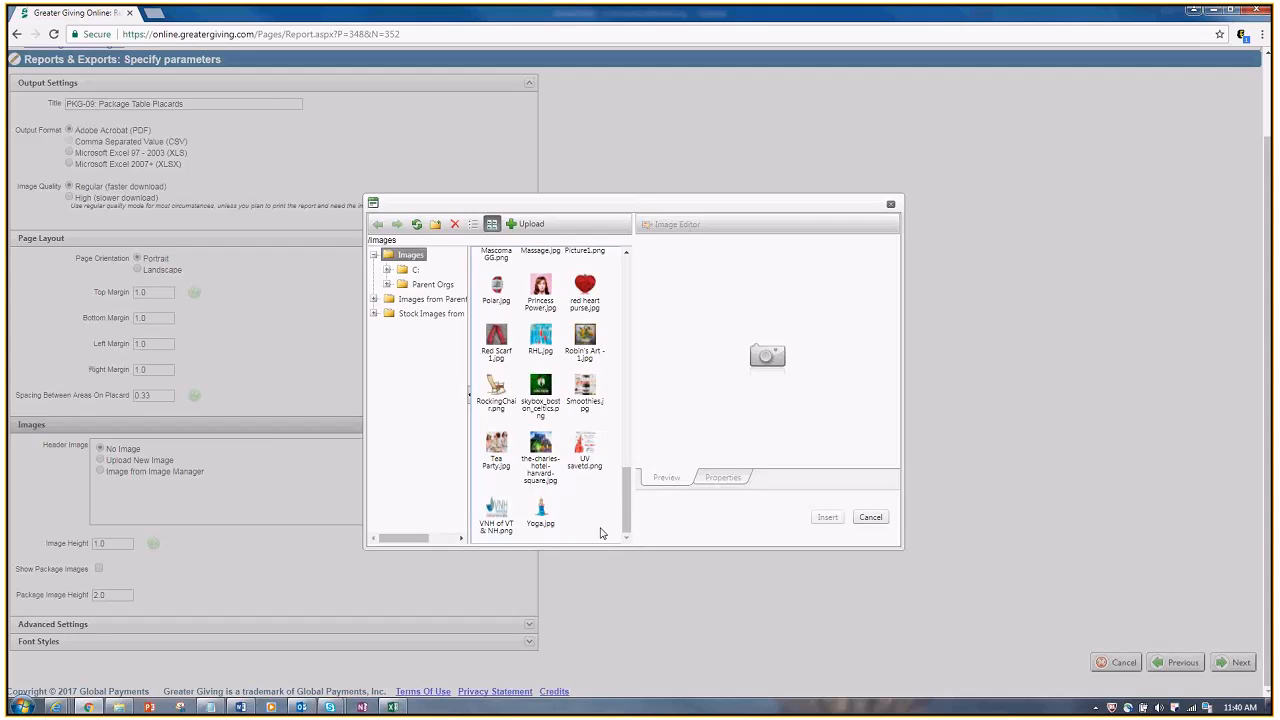
pyautogui.scroll(1, 628, 480)
pyautogui.scroll(4, 628, 480)
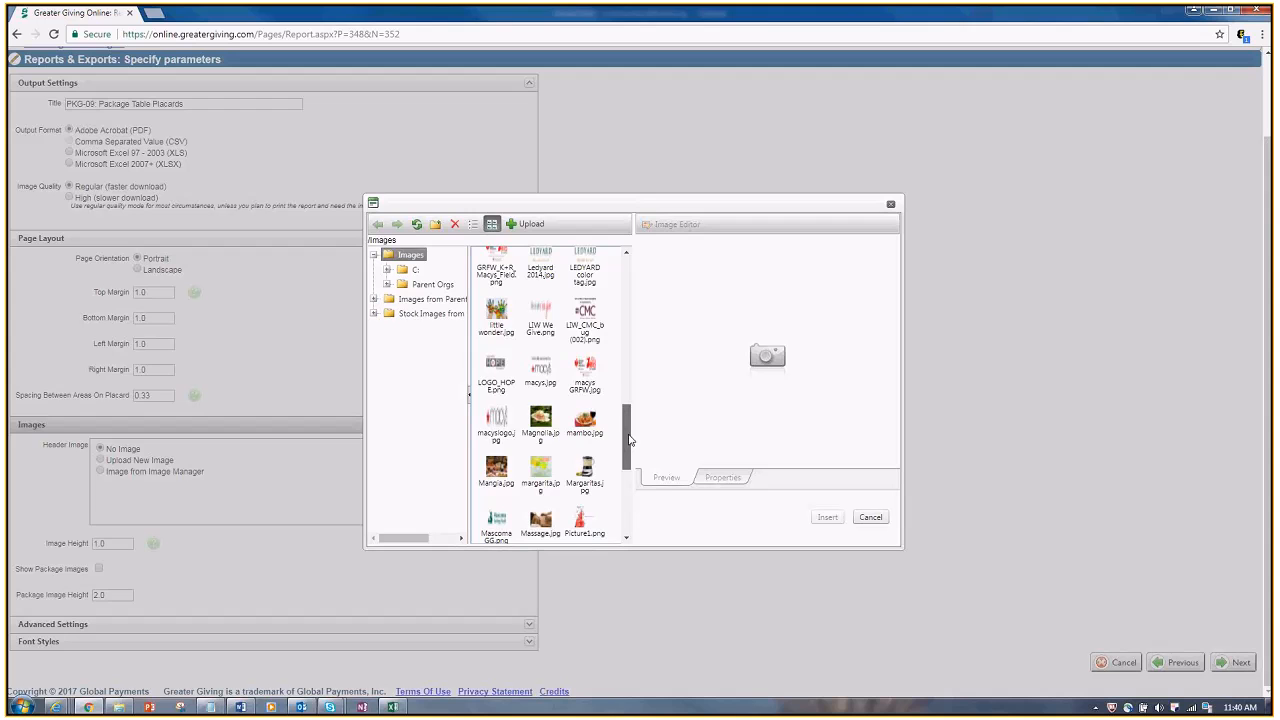
pyautogui.moveTo(629, 439); pyautogui.dragTo(631, 418)
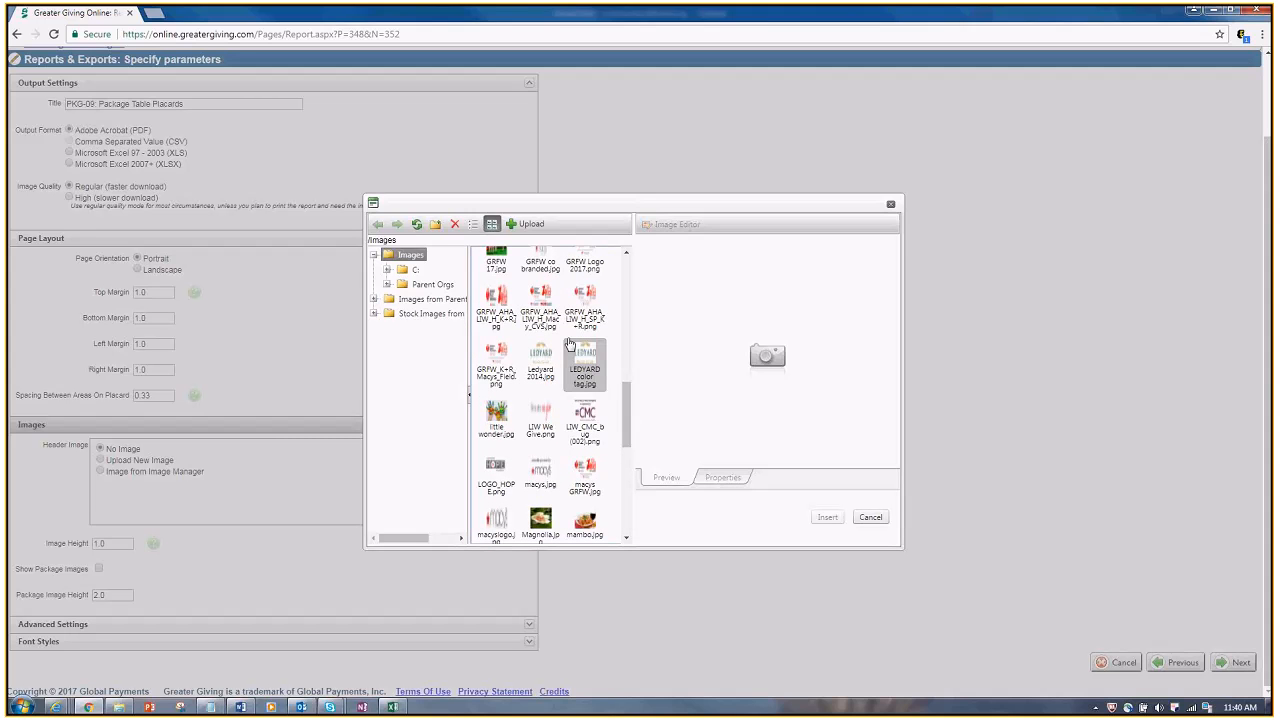
pyautogui.click(540, 305)
pyautogui.click(827, 518)
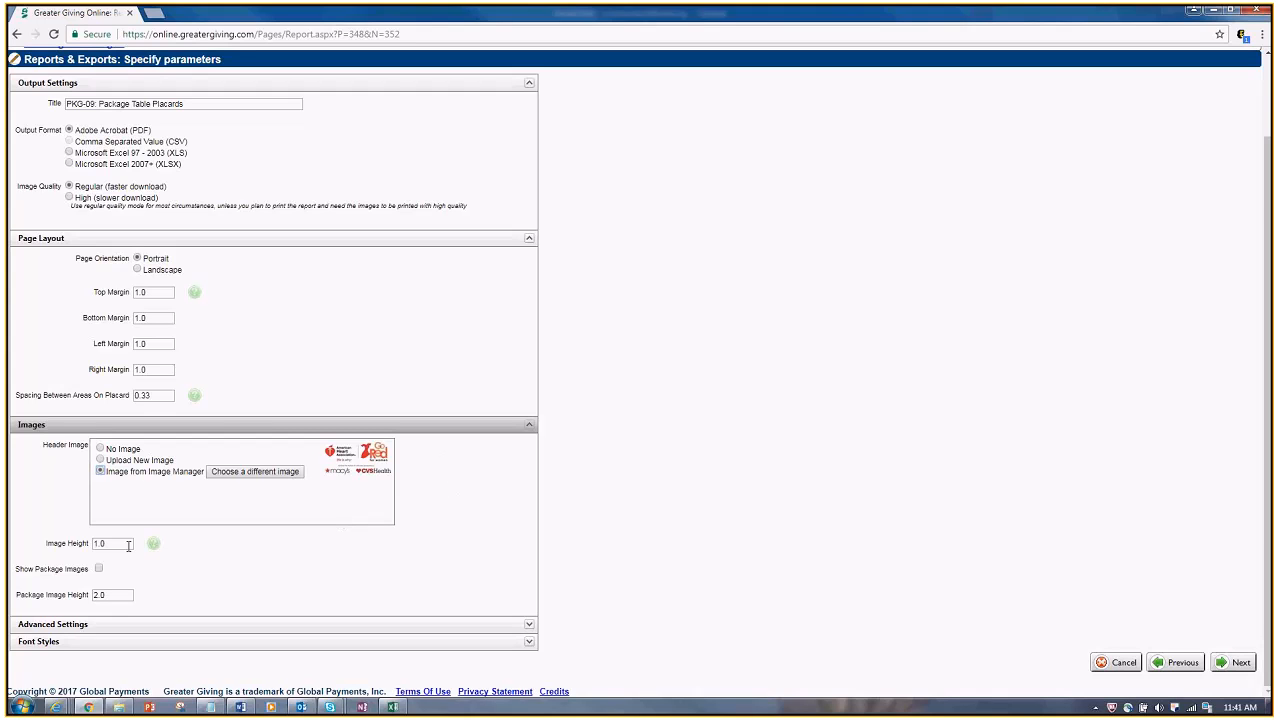
# Turn on package images for the placards and expand the advanced settings.
pyautogui.click(99, 569)
pyautogui.click(118, 624)
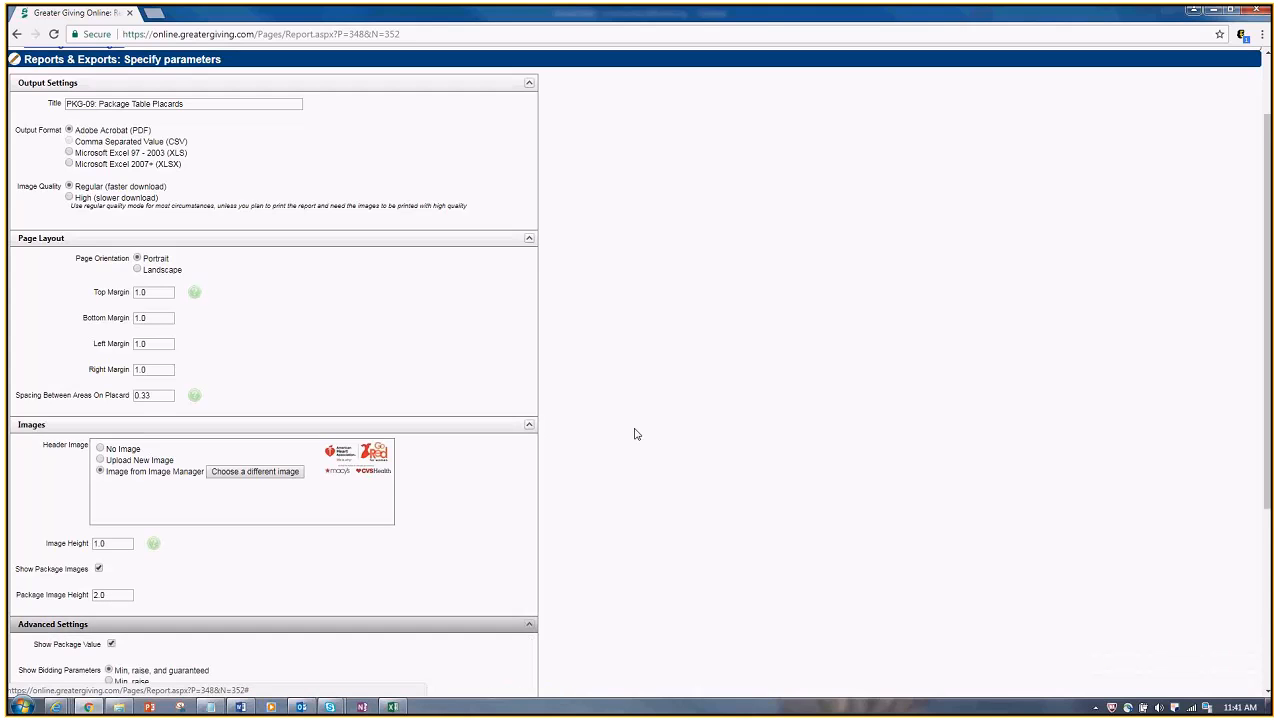
# Hide the package value on the placards and show bidding parameters as min, raise, and guaranteed.
pyautogui.scroll(-3, 634, 434)
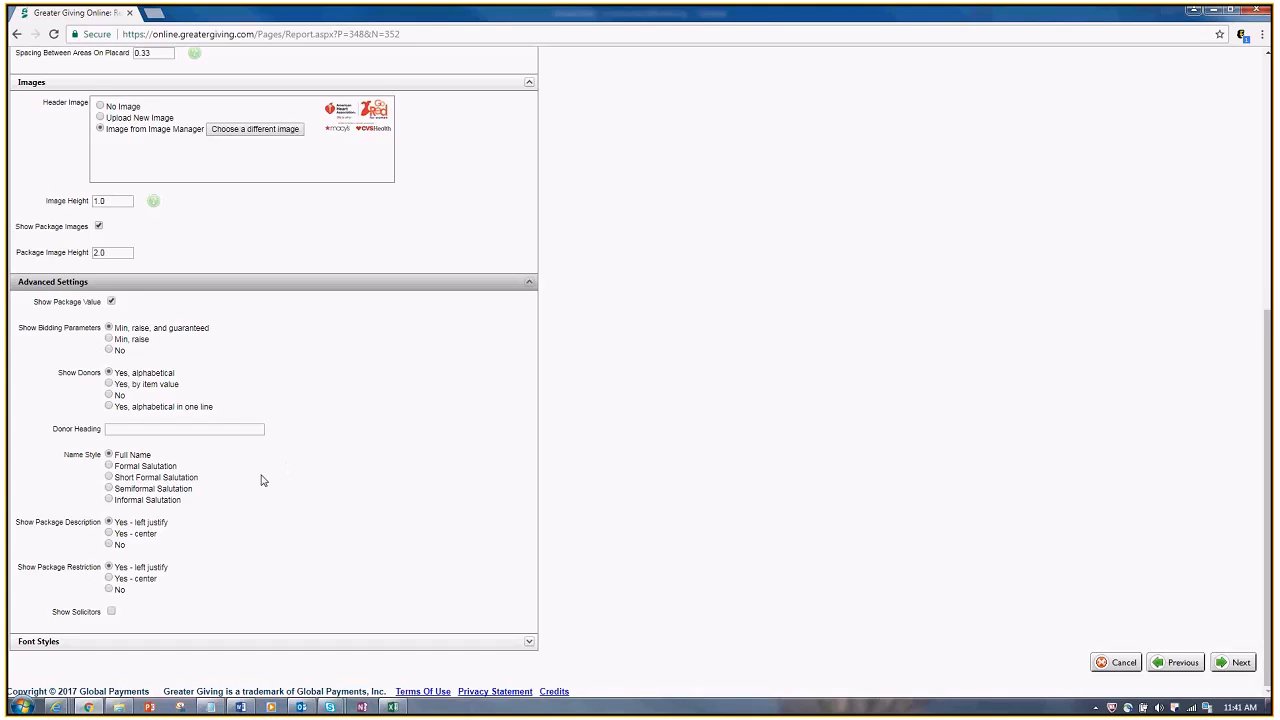
pyautogui.click(110, 351)
pyautogui.click(111, 301)
pyautogui.click(111, 329)
# Set the placard's donor heading to "Generously Donated By:".
pyautogui.click(126, 429)
pyautogui.write('Generously')
pyautogui.press('BackSpace')
pyautogui.press('BackSpace')
pyautogui.press('BackSpace')
pyautogui.press('BackSpace')
pyautogui.write('ously Dona')
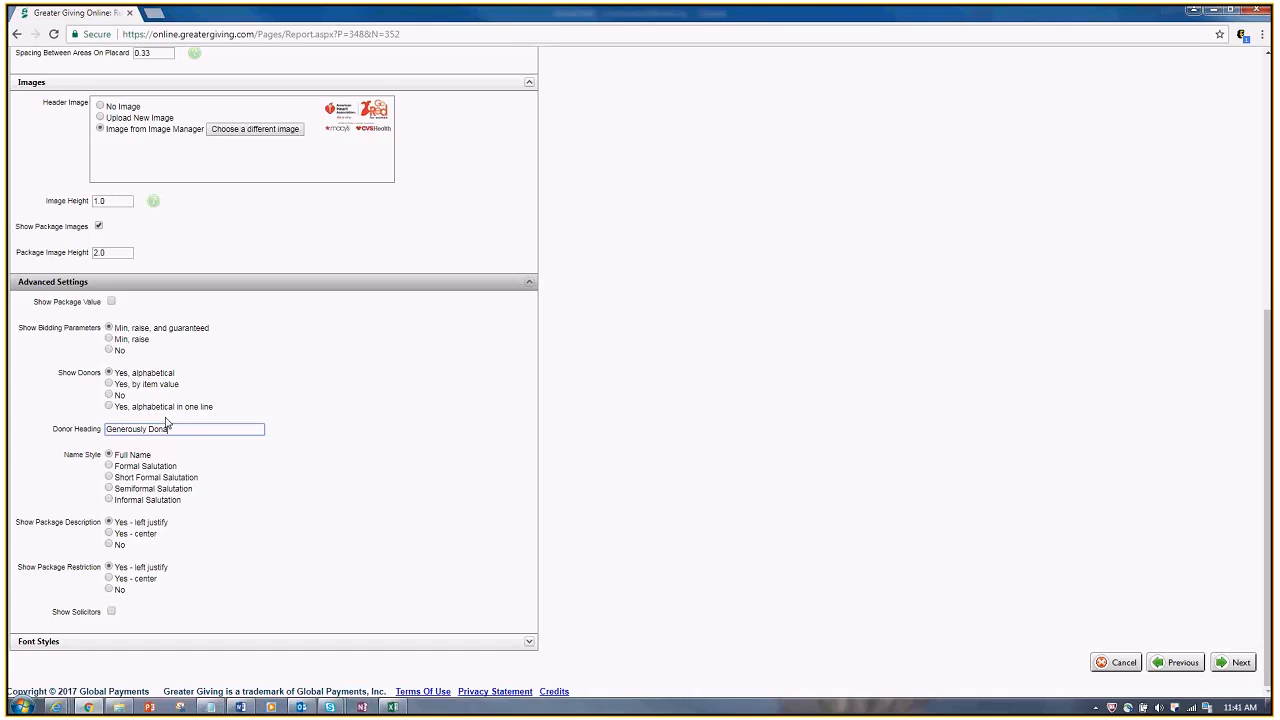
pyautogui.write('ted By:')
pyautogui.press('BackSpace')
# Center both the package description and the package restriction on the placards.
pyautogui.click(109, 534)
pyautogui.click(109, 534)
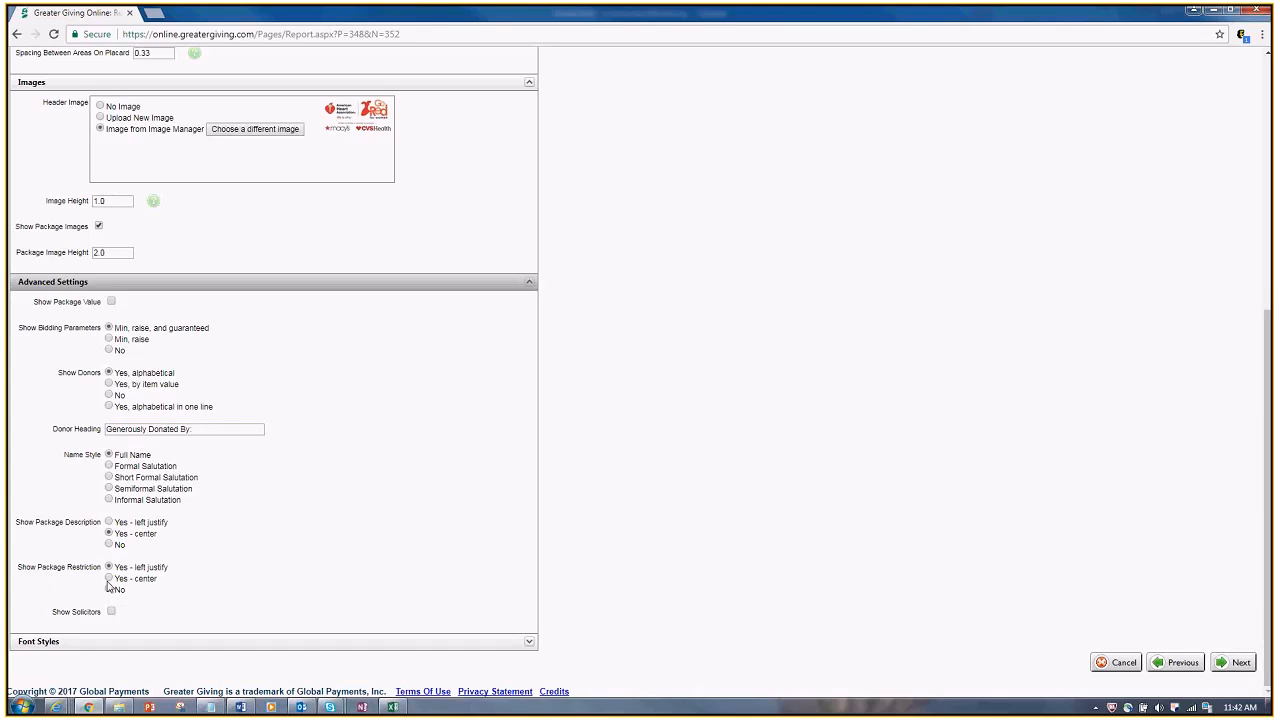
pyautogui.click(109, 578)
# Make the package number and name and the bidding text bold, make the donor name italic, and generate the placards.
pyautogui.click(151, 645)
pyautogui.scroll(-3, 650, 445)
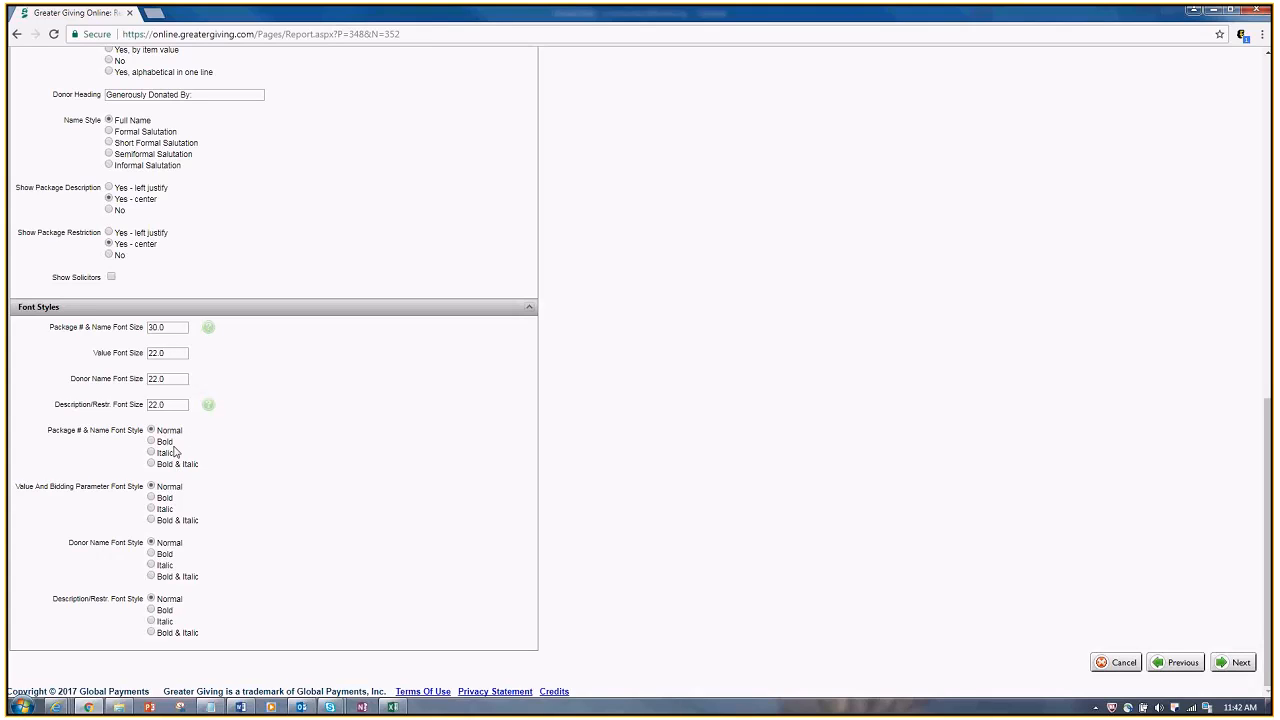
pyautogui.click(151, 442)
pyautogui.click(152, 497)
pyautogui.click(151, 565)
pyautogui.click(1232, 662)
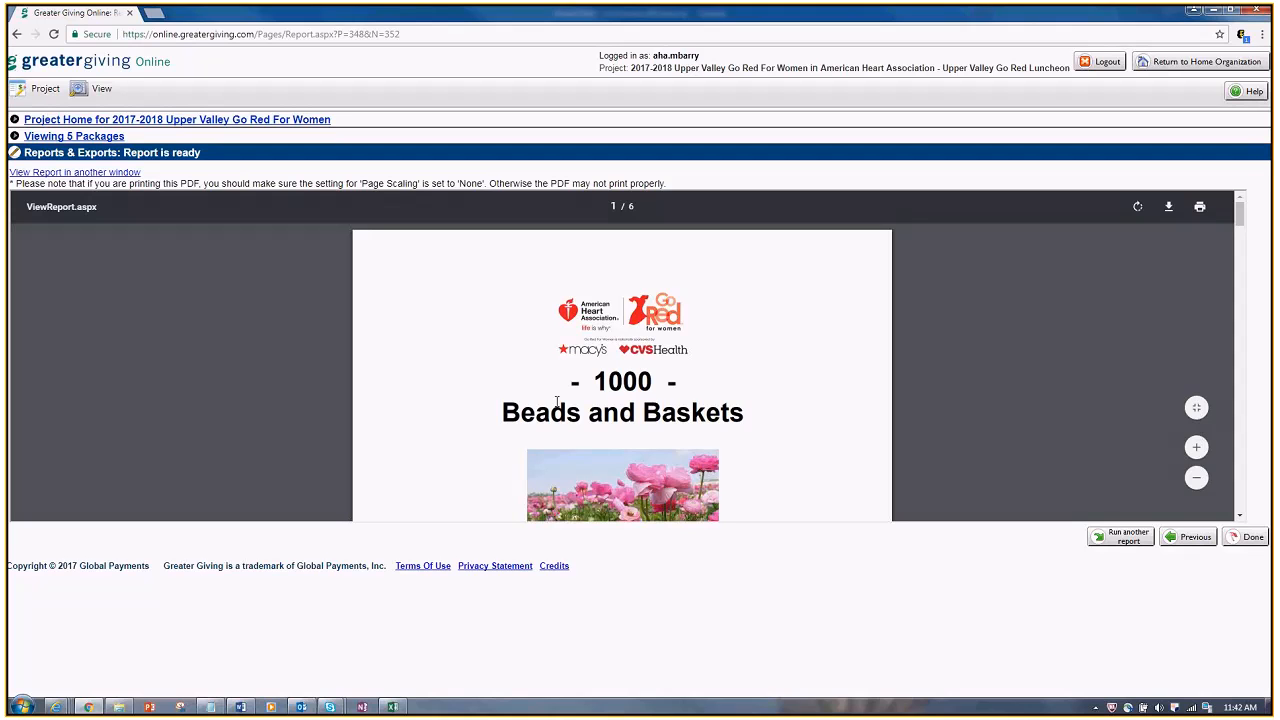
# Examine the generated placards page by page, including the bidding details and page overflow on the 1004 Drive Time placard.
pyautogui.scroll(-2, 734, 410)
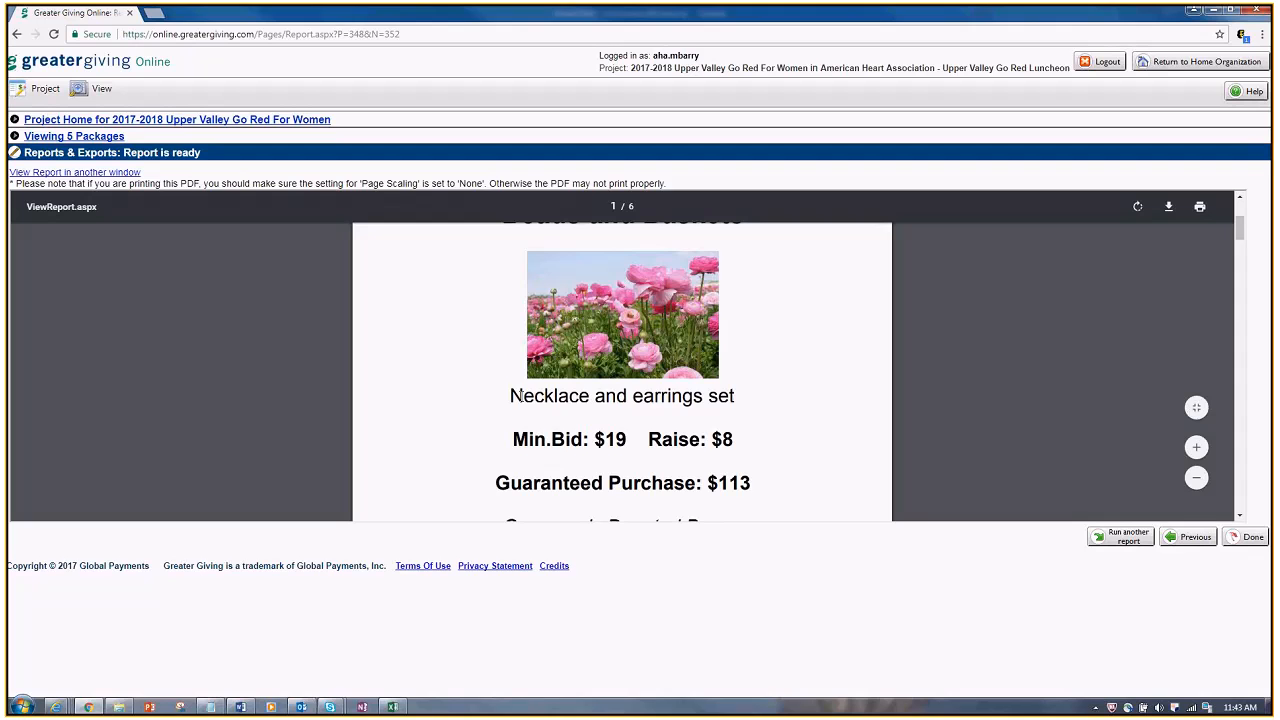
pyautogui.scroll(-1, 770, 395)
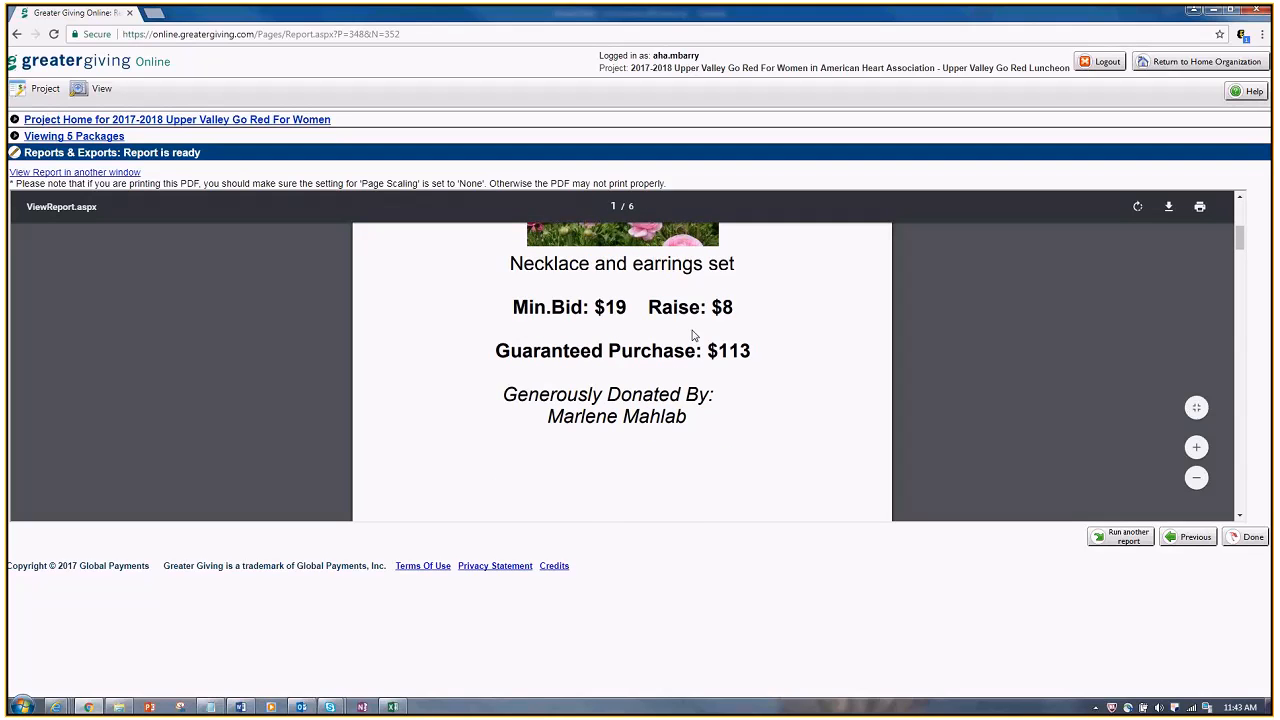
pyautogui.scroll(-1, 700, 432)
pyautogui.scroll(-2, 725, 430)
pyautogui.scroll(-5, 722, 424)
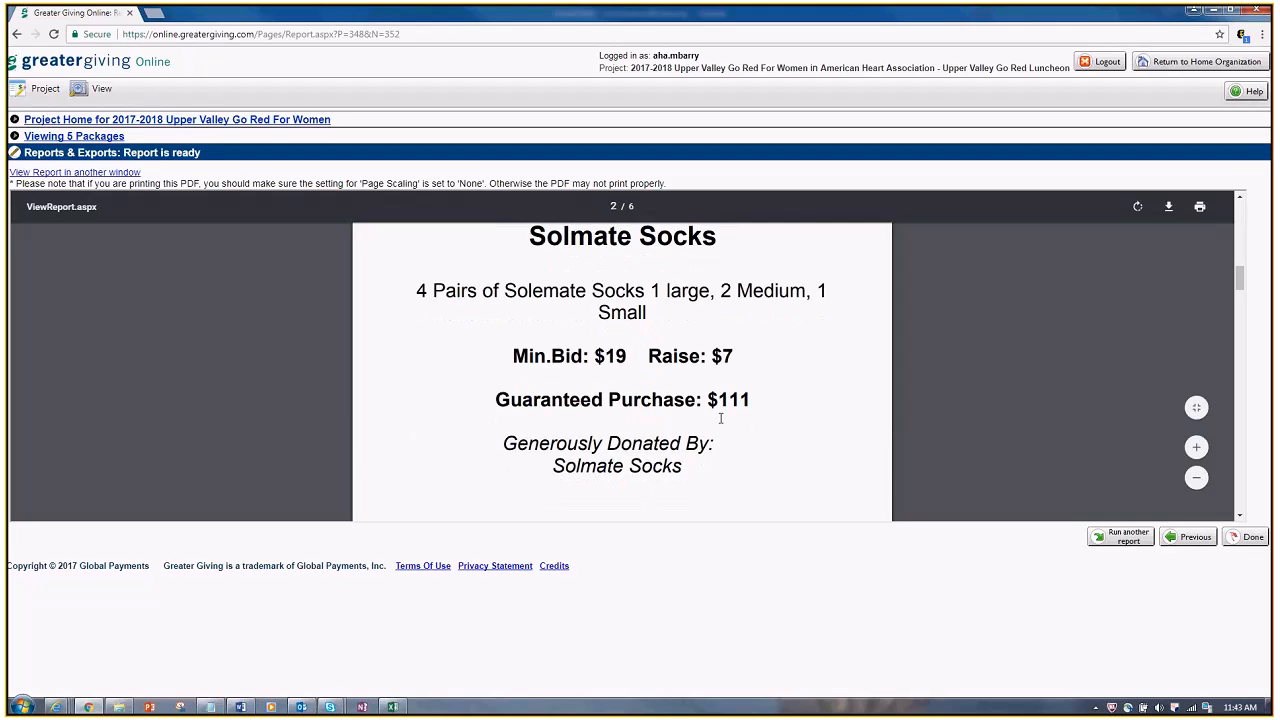
pyautogui.scroll(-4, 726, 422)
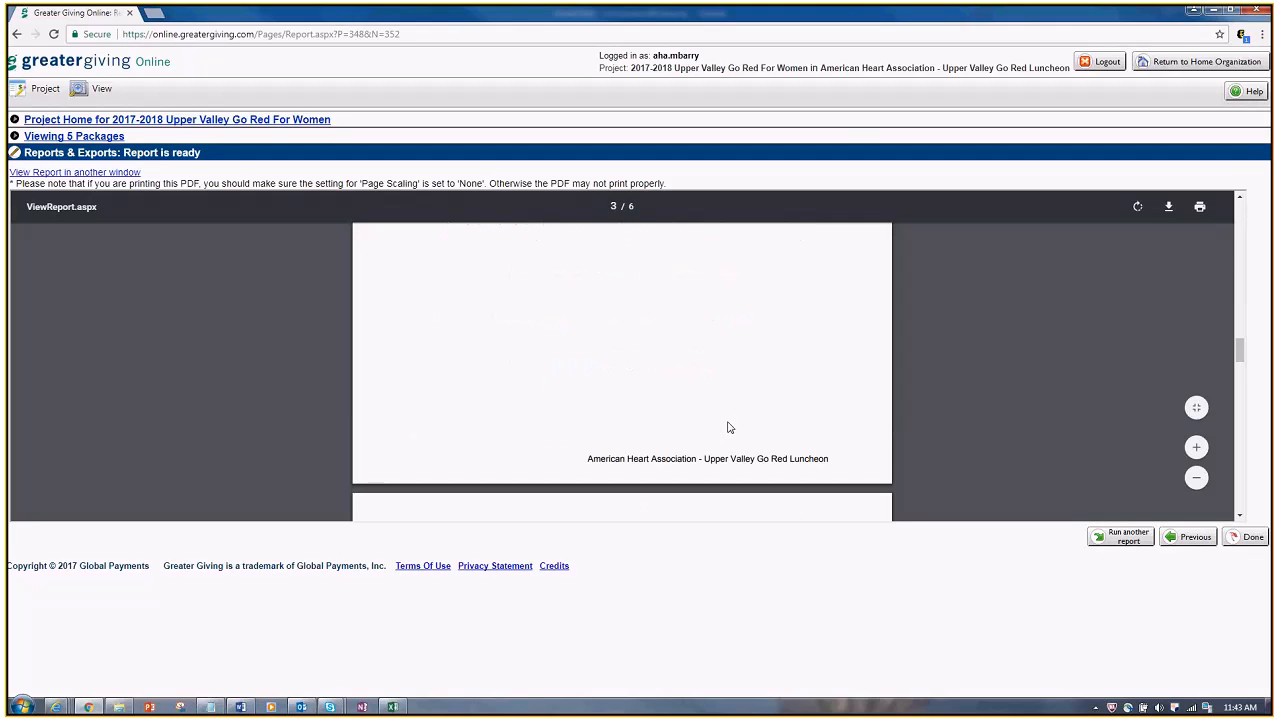
pyautogui.scroll(-4, 728, 427)
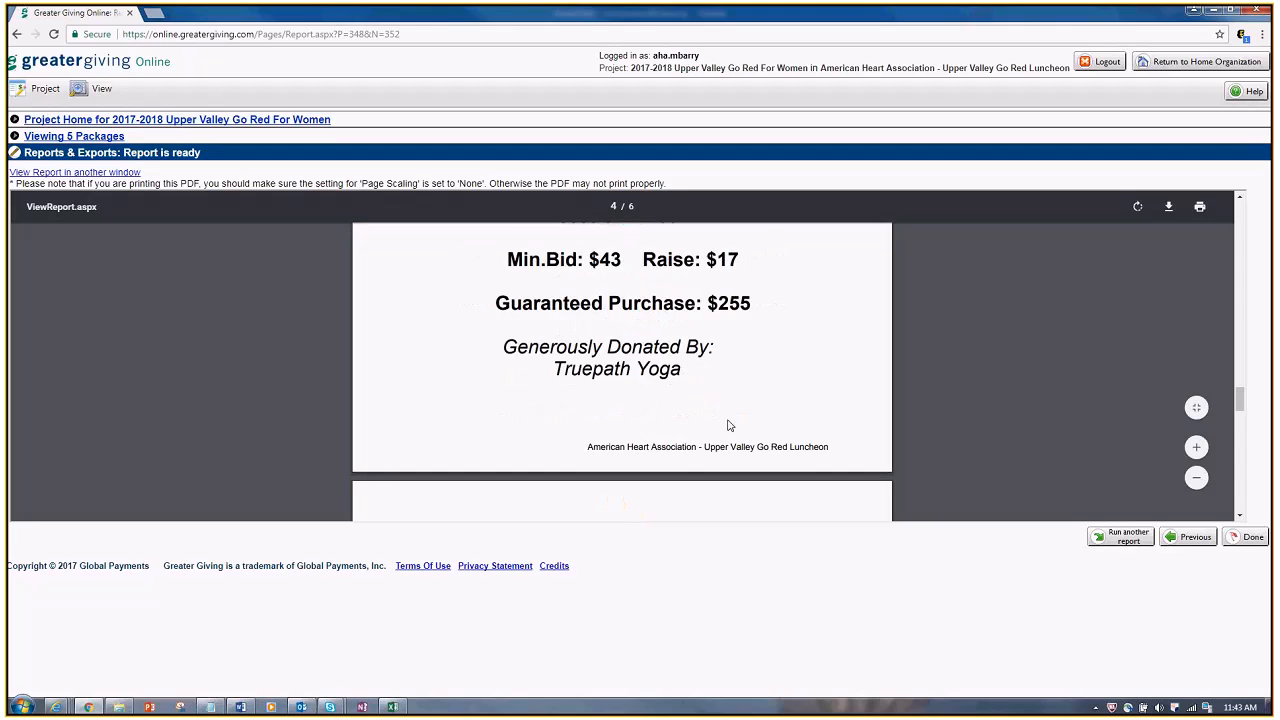
pyautogui.scroll(-6, 728, 426)
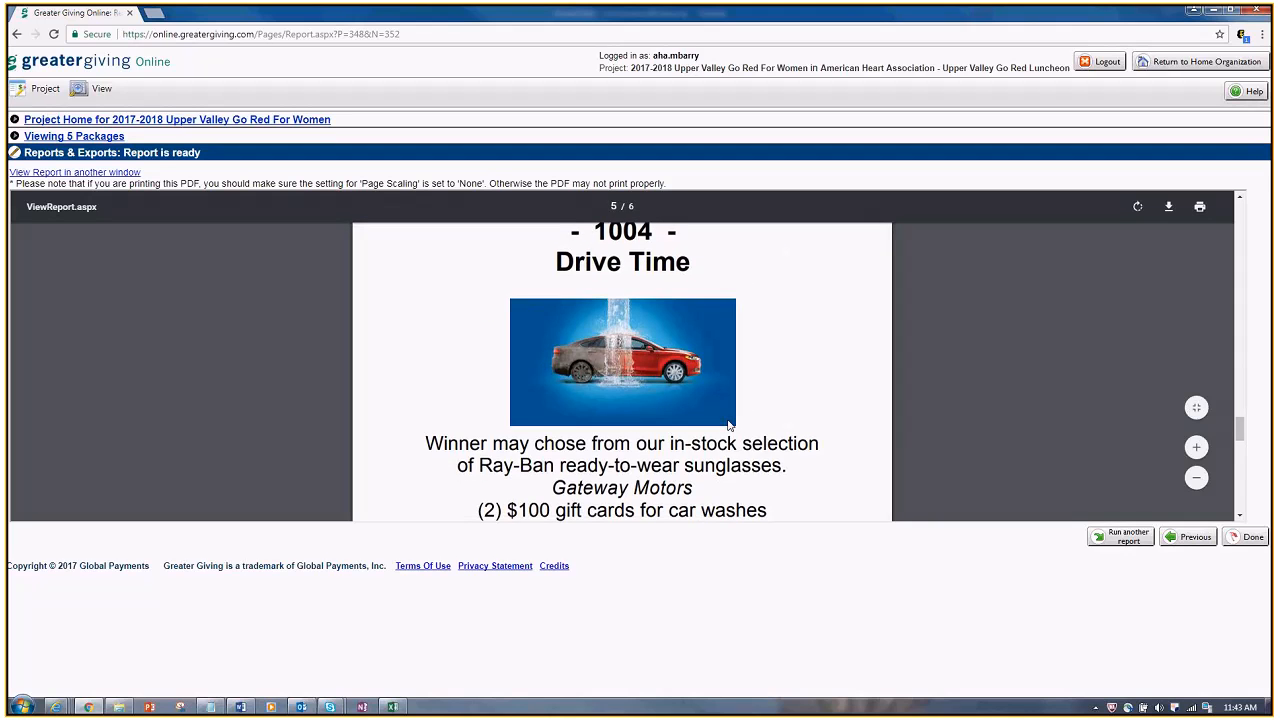
pyautogui.scroll(-2, 728, 425)
pyautogui.scroll(6, 728, 425)
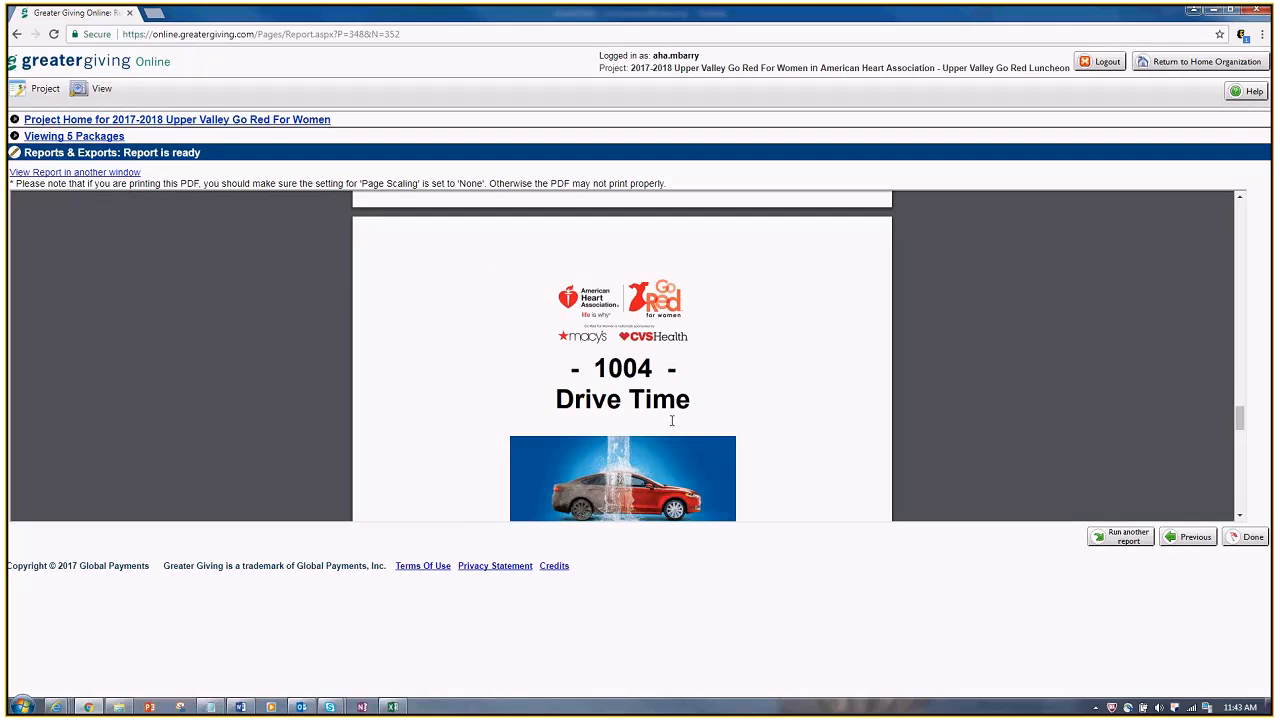
pyautogui.scroll(-4, 794, 421)
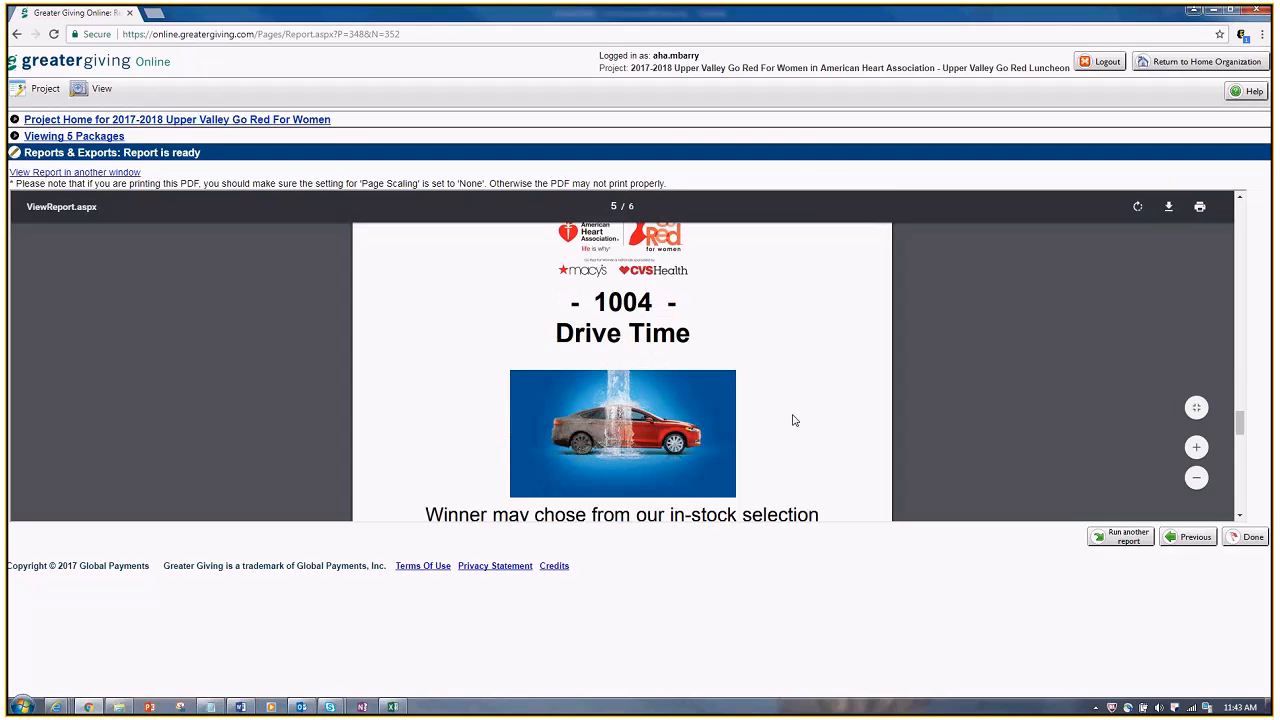
pyautogui.scroll(-2, 777, 457)
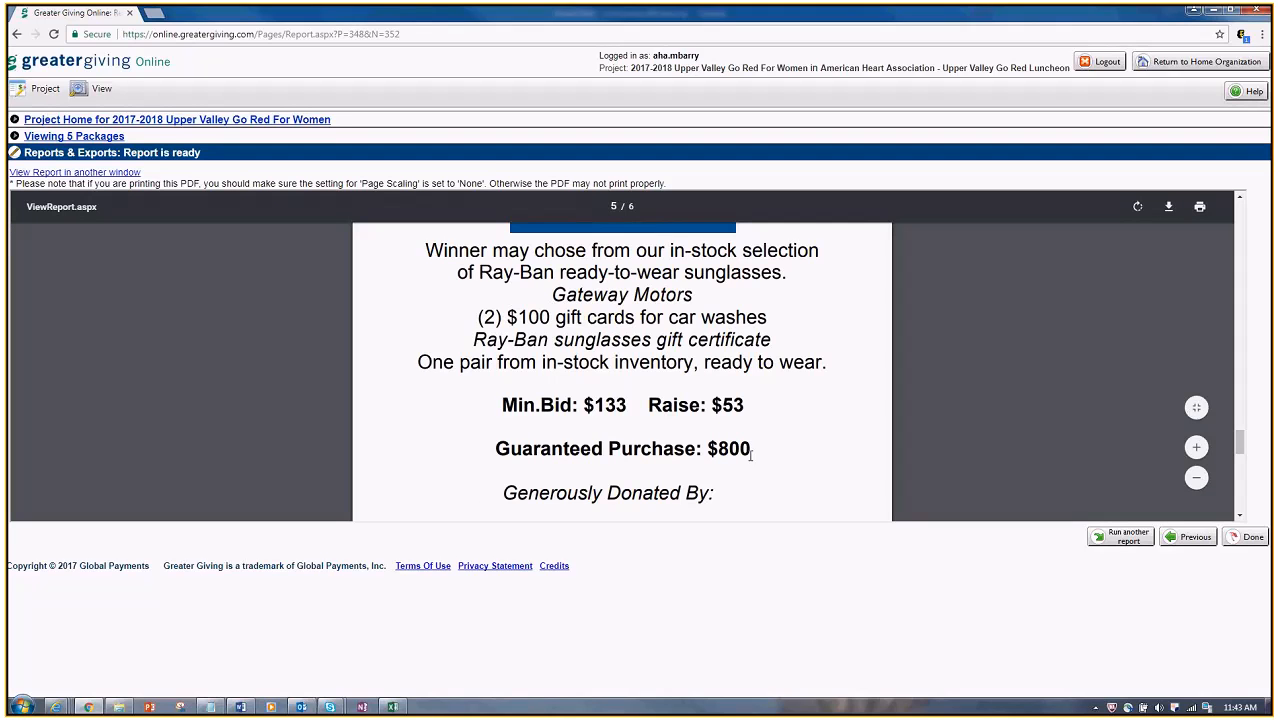
pyautogui.scroll(-3, 751, 455)
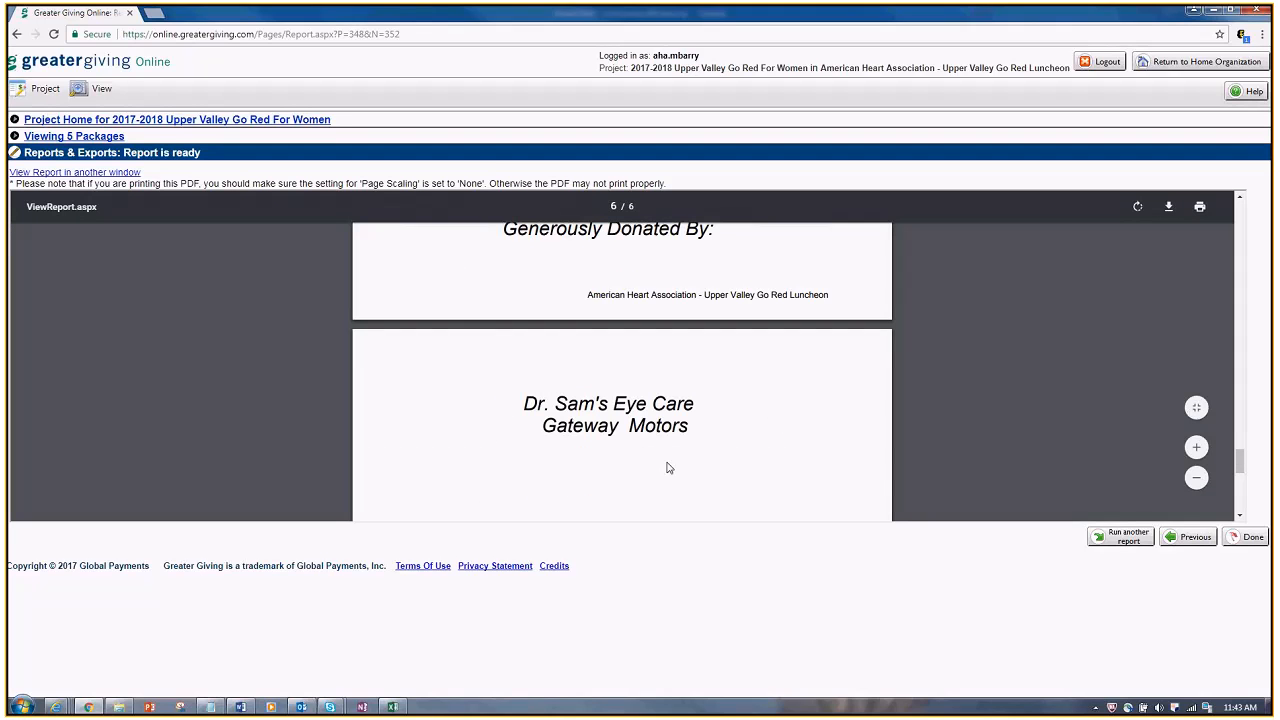
pyautogui.scroll(4, 695, 462)
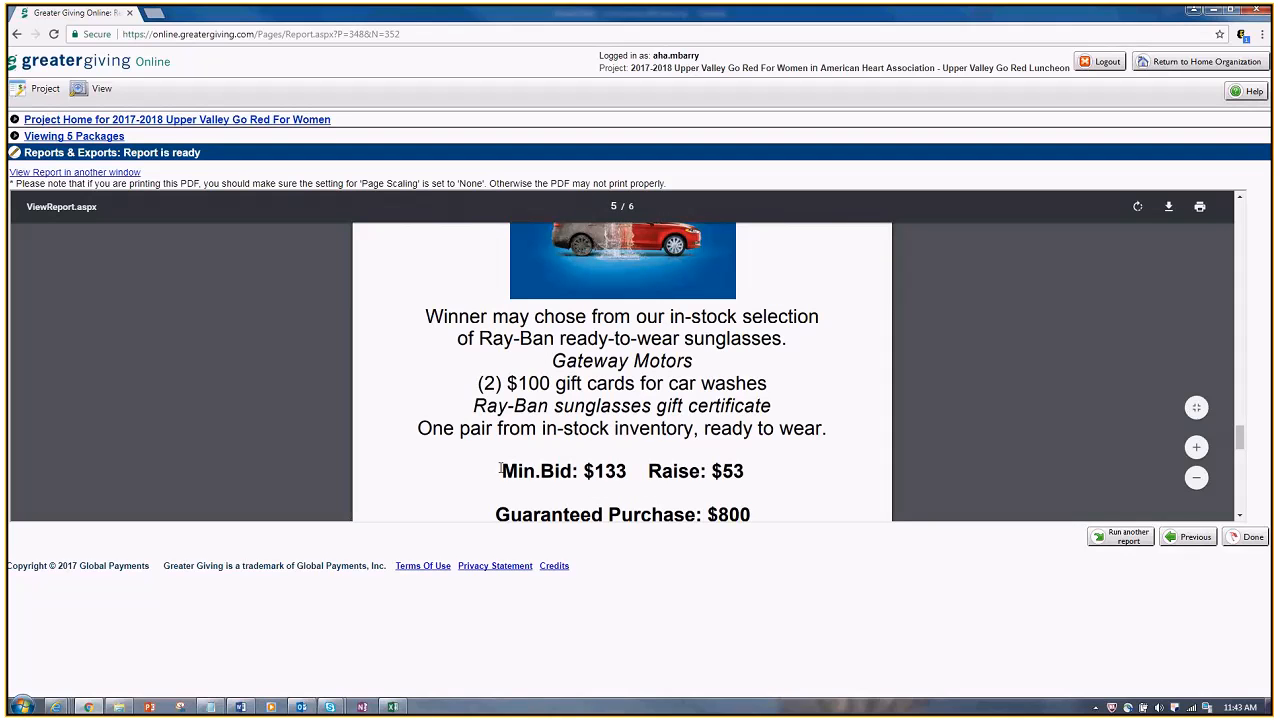
pyautogui.moveTo(500, 470); pyautogui.dragTo(752, 516)
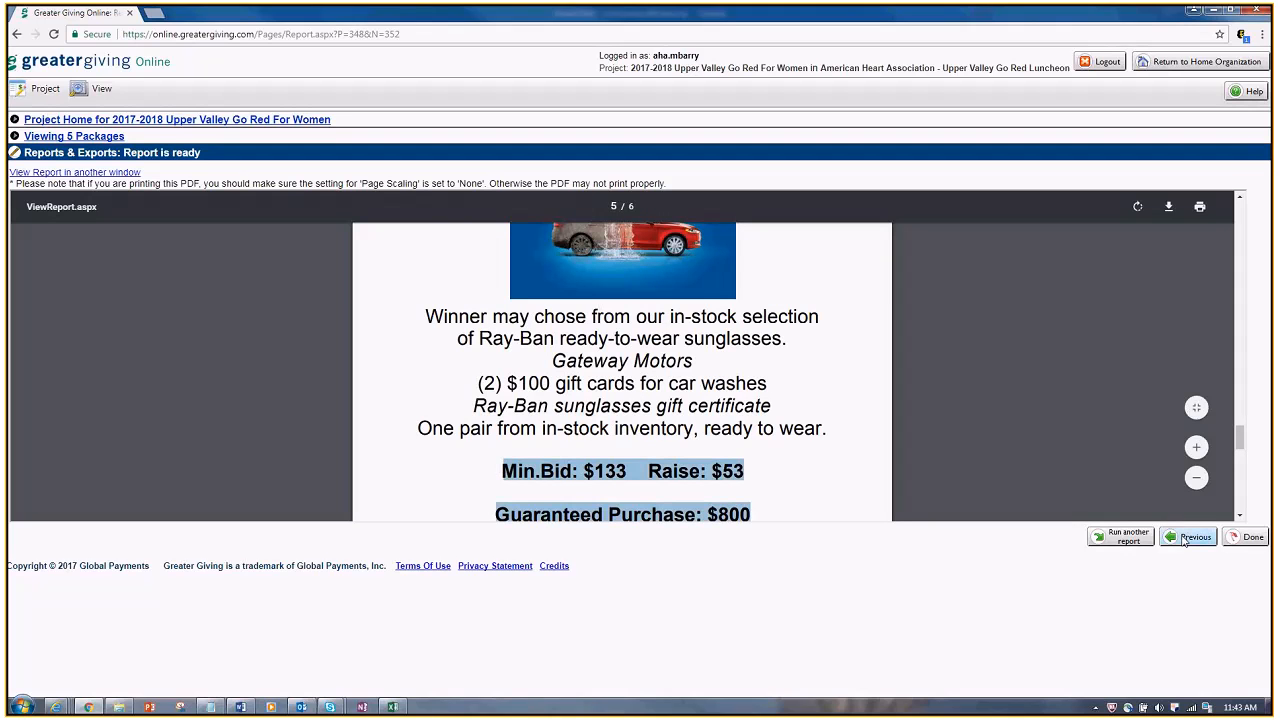
# Return to the placard parameters, set the bidding parameters display to No, and regenerate the placards.
pyautogui.click(1183, 542)
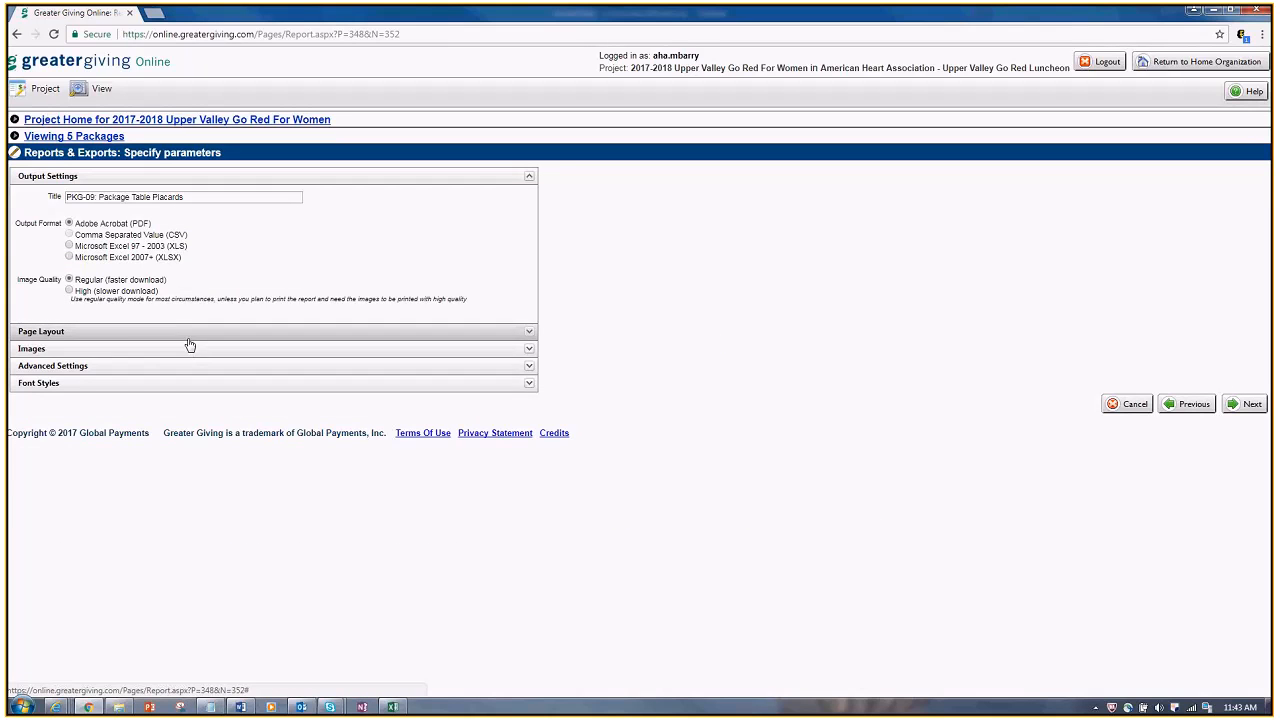
pyautogui.click(189, 338)
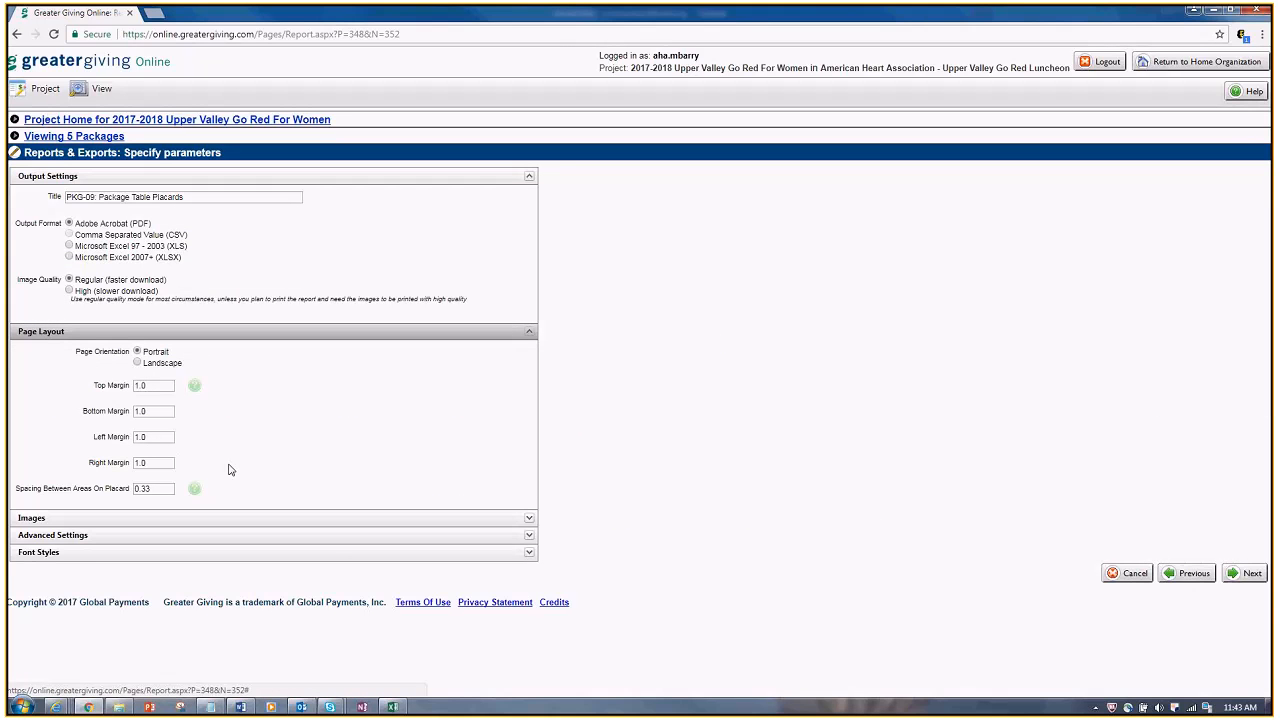
pyautogui.click(320, 517)
pyautogui.scroll(-2, 314, 480)
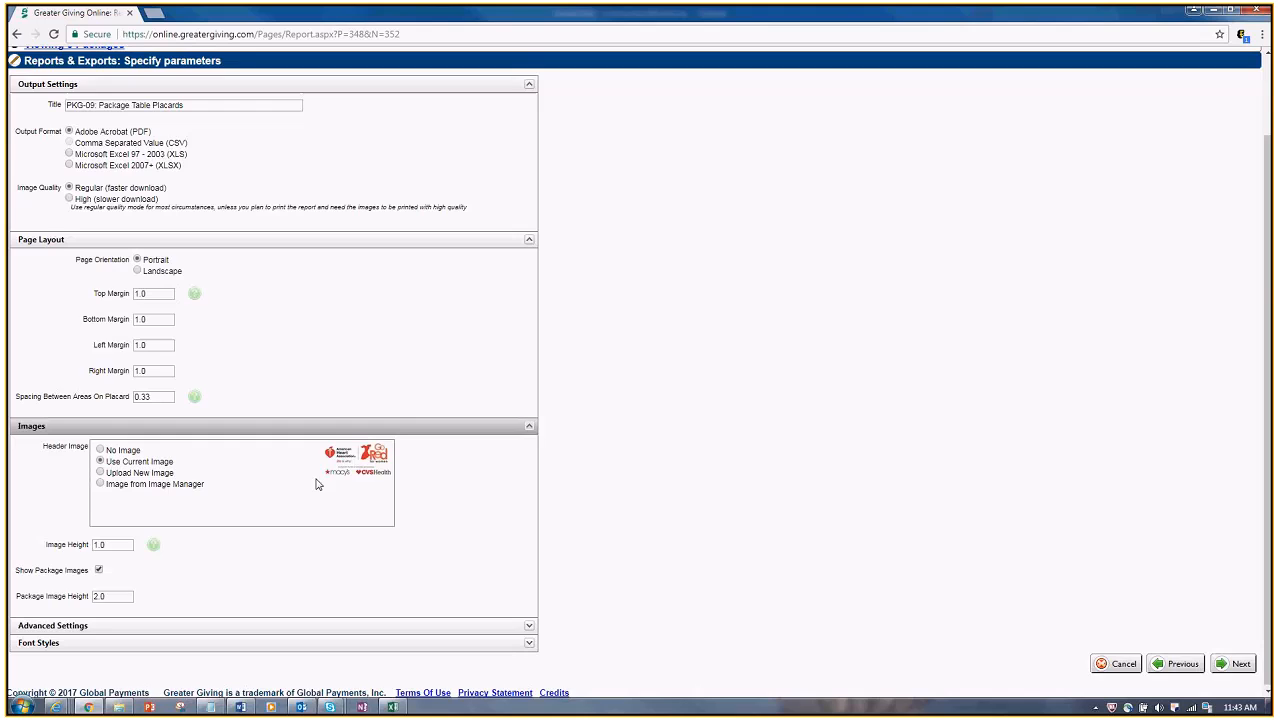
pyautogui.click(340, 628)
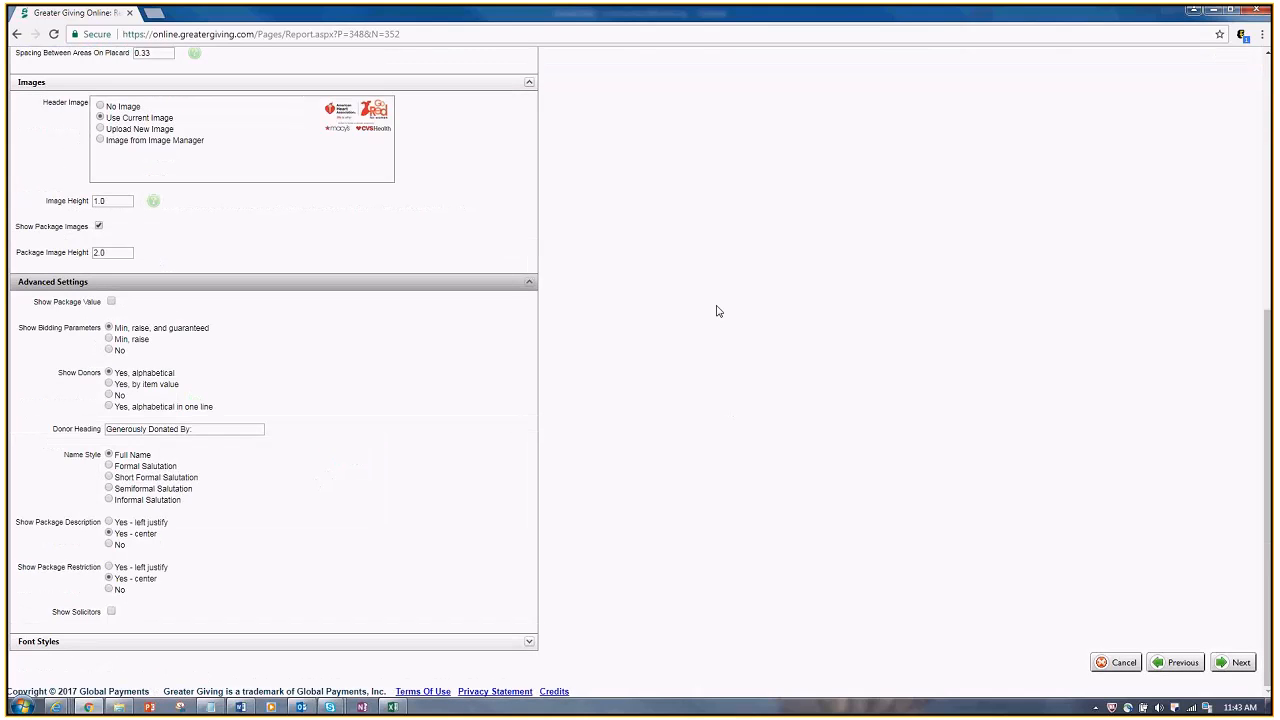
pyautogui.click(110, 351)
pyautogui.click(1239, 663)
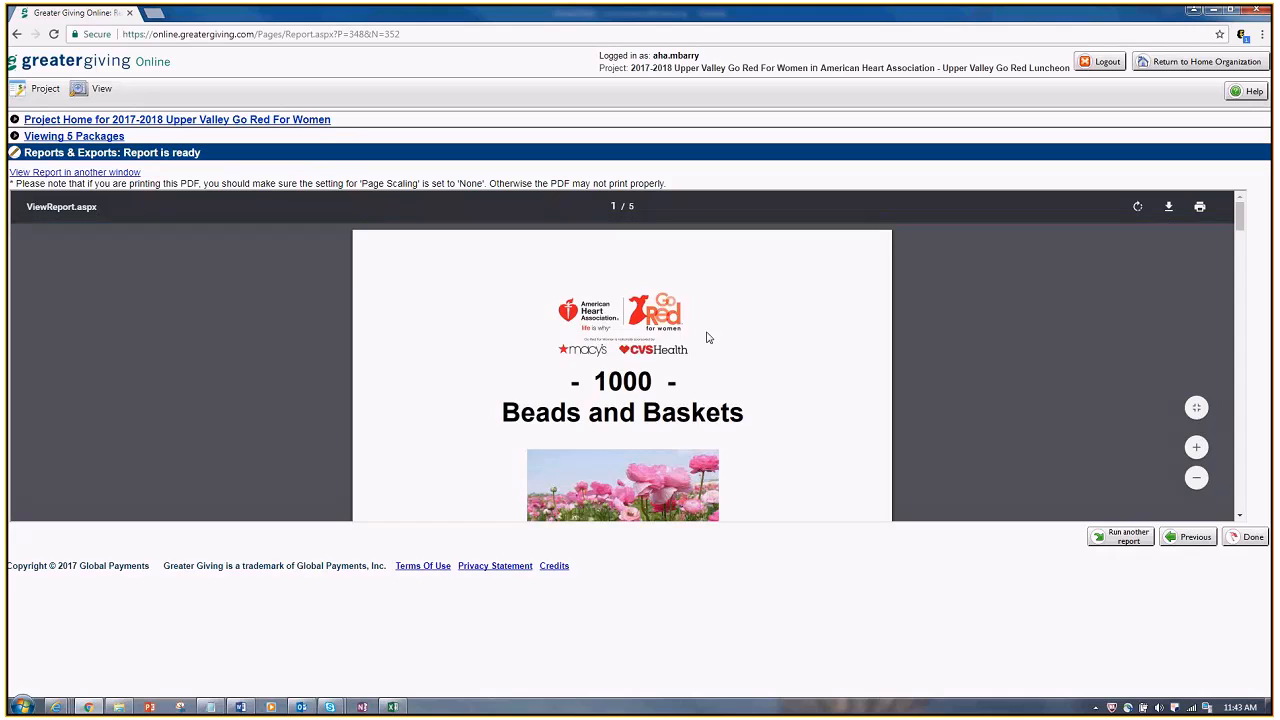
# Examine the regenerated placards, checking the layout and donor list of Drive Time and the Truepath Yoga page.
pyautogui.scroll(-4, 708, 335)
pyautogui.scroll(-6, 708, 330)
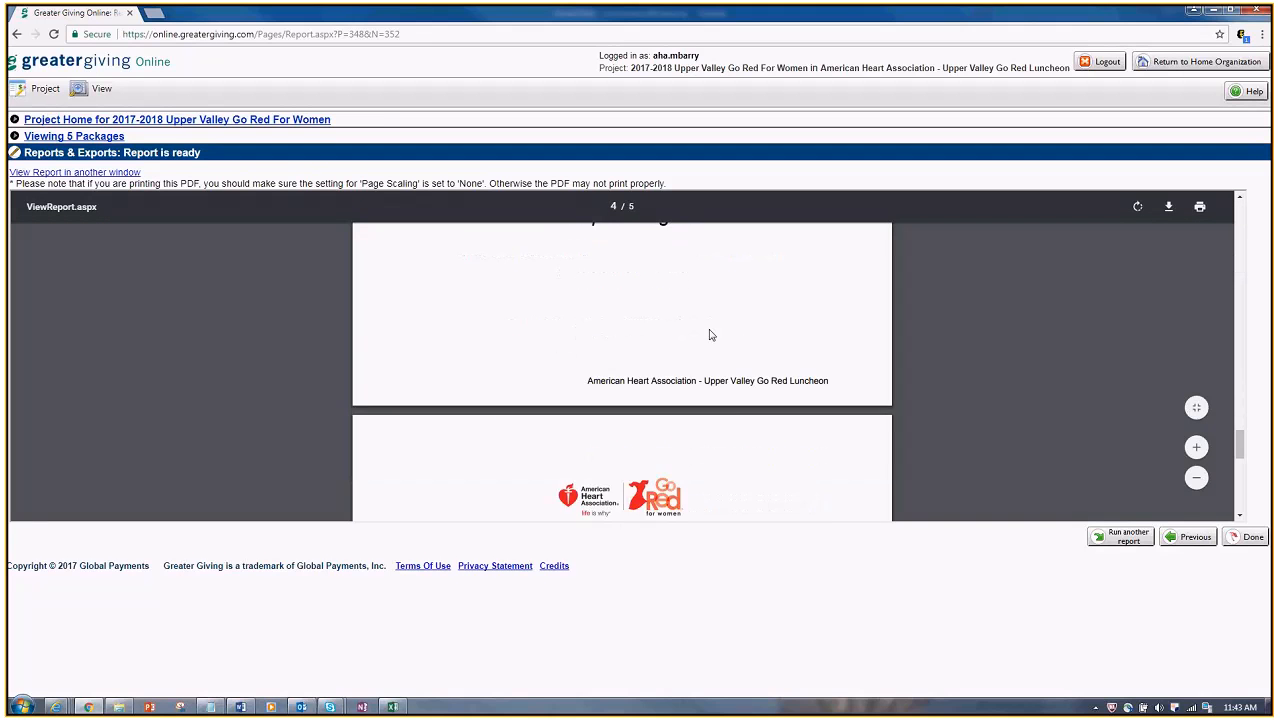
pyautogui.scroll(-4, 710, 335)
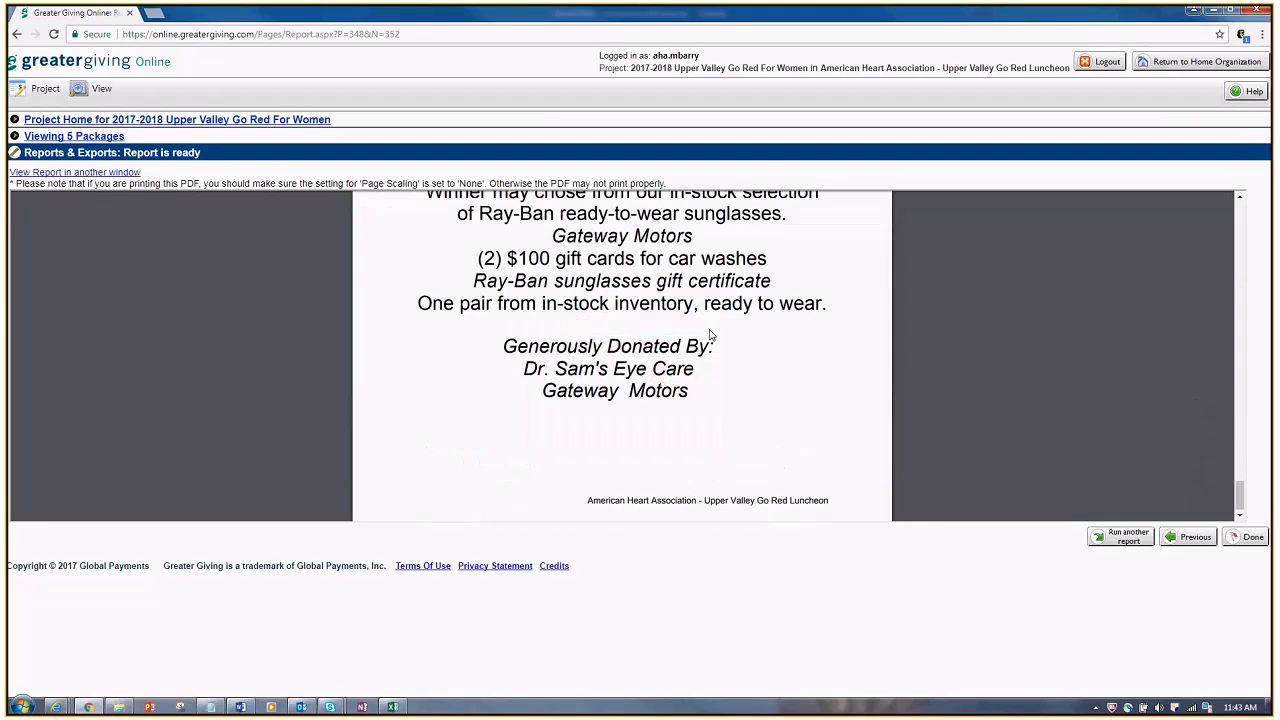
pyautogui.scroll(3, 710, 335)
pyautogui.scroll(3, 708, 335)
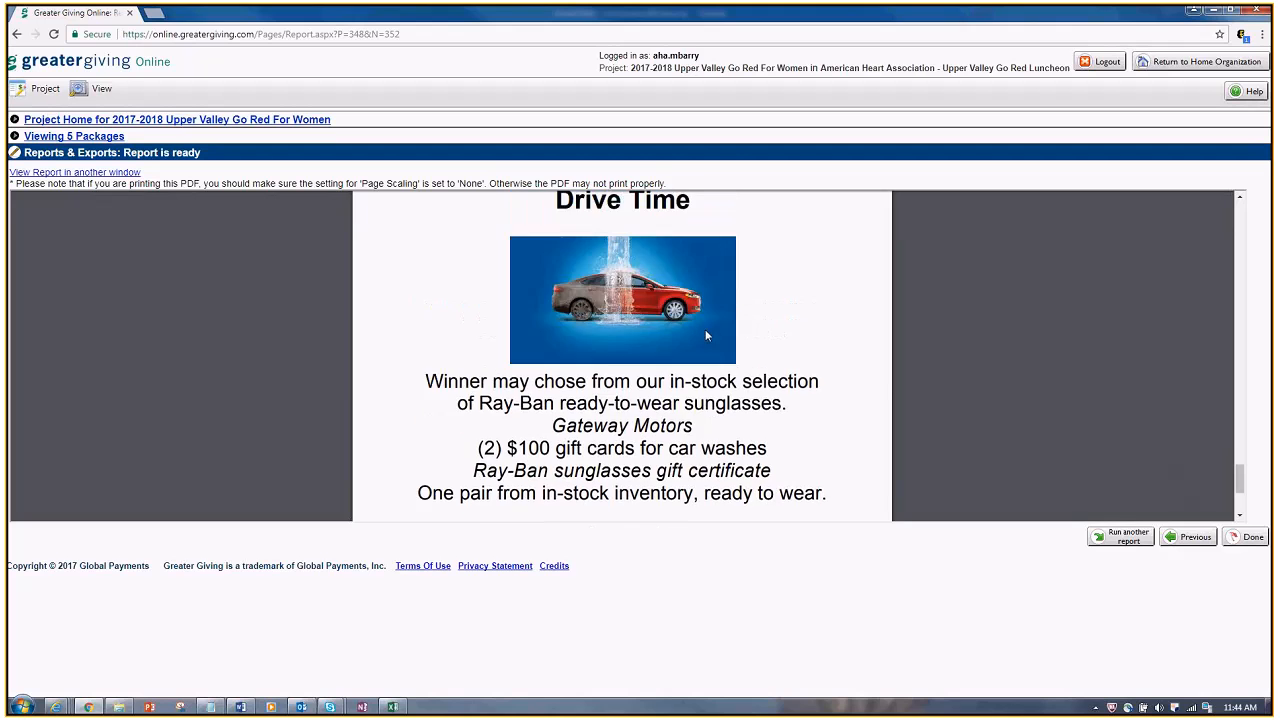
pyautogui.scroll(-5, 705, 335)
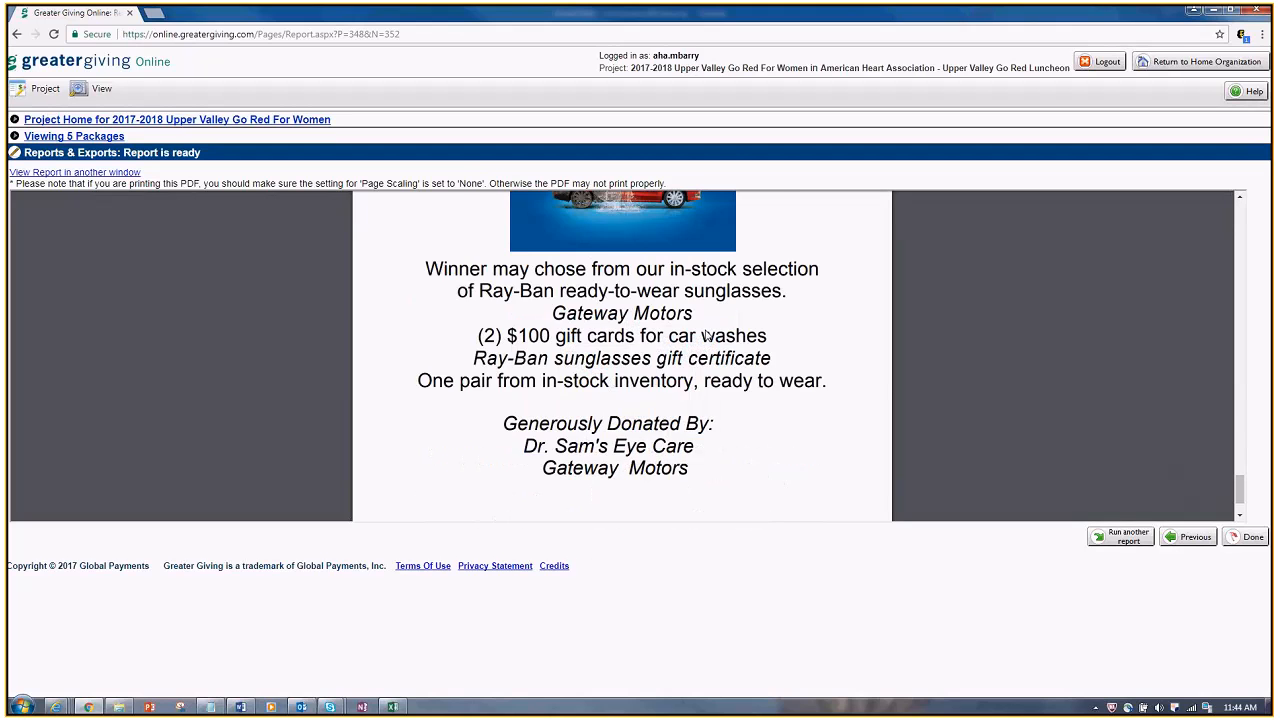
pyautogui.scroll(9, 705, 337)
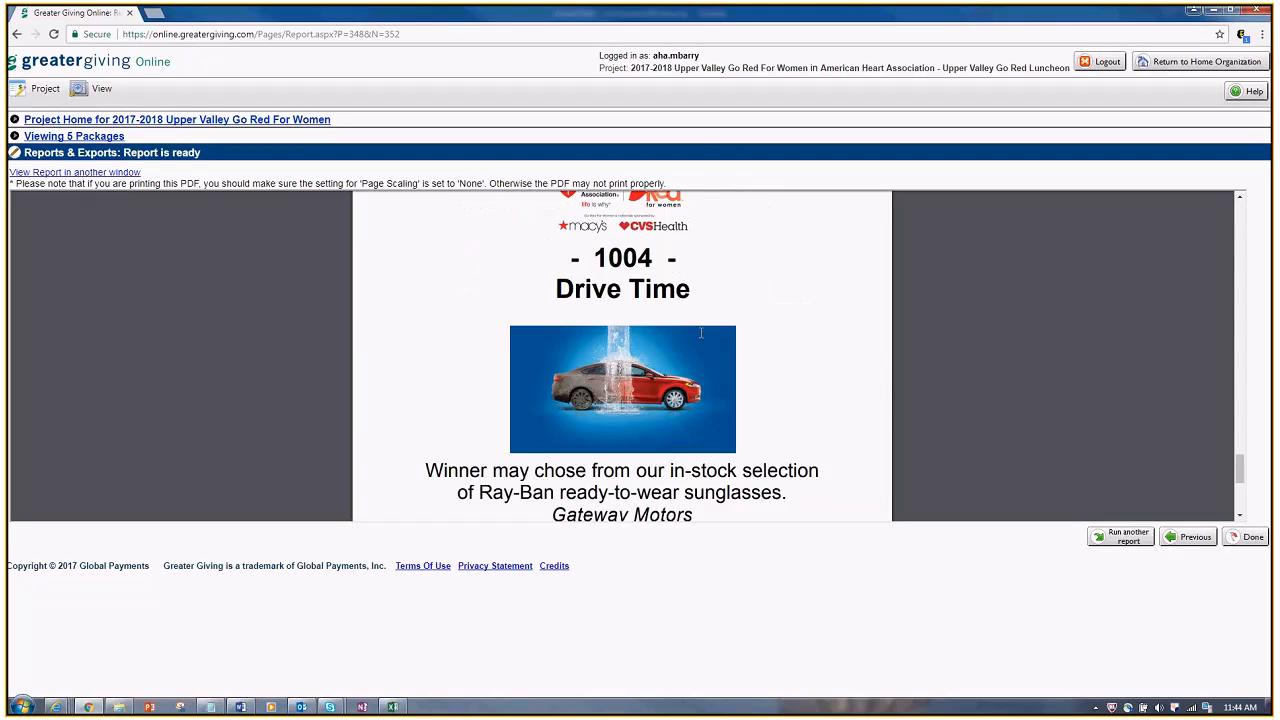
pyautogui.scroll(-9, 700, 338)
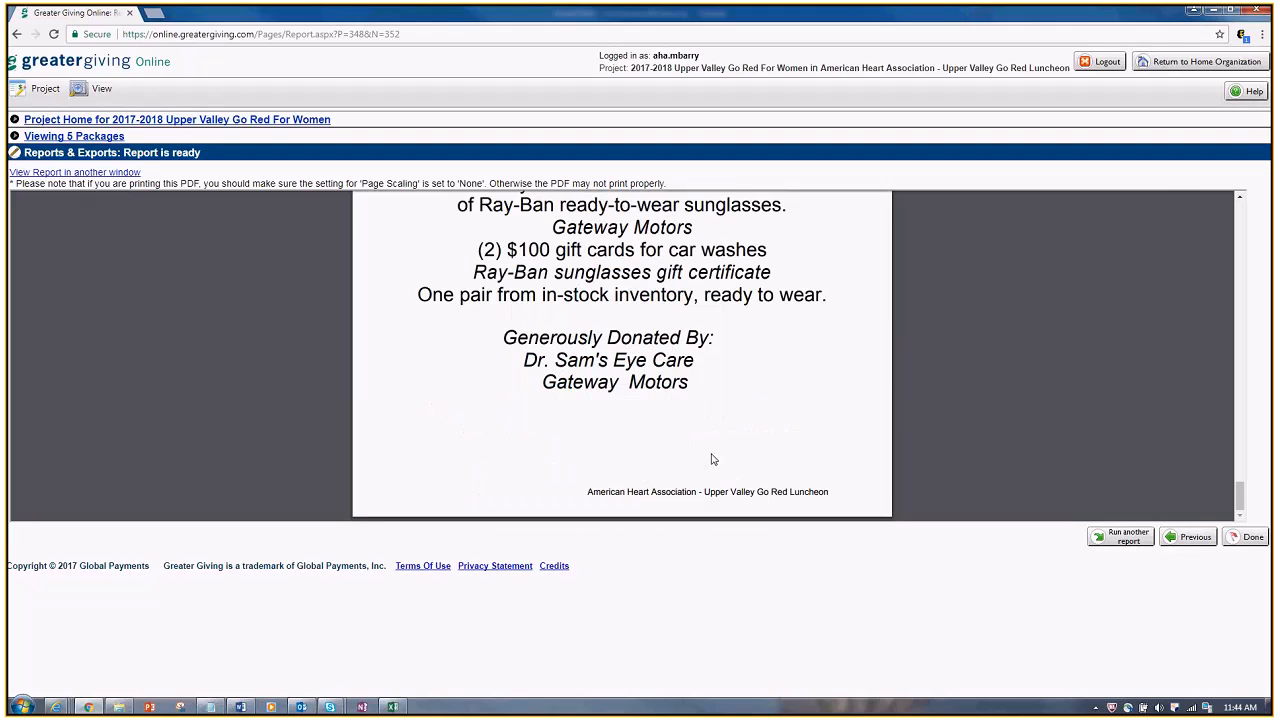
pyautogui.scroll(5, 725, 413)
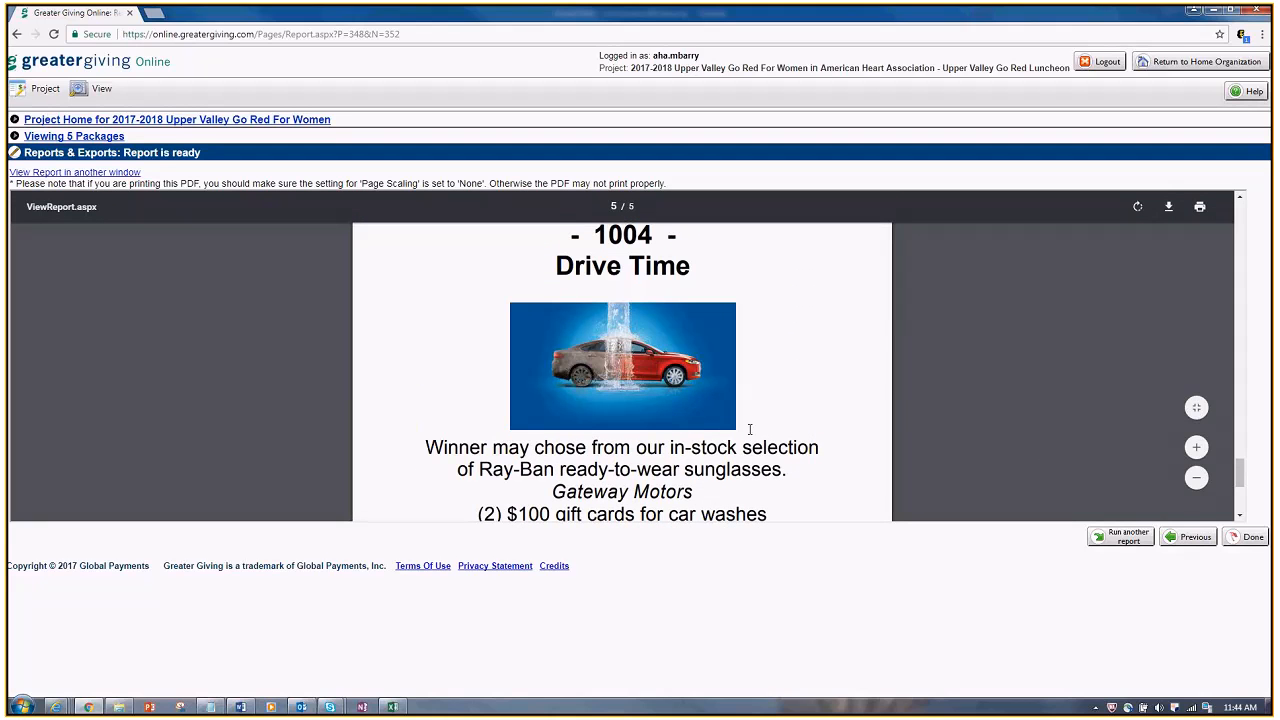
pyautogui.scroll(-3, 748, 432)
pyautogui.scroll(4, 743, 438)
pyautogui.scroll(3, 741, 441)
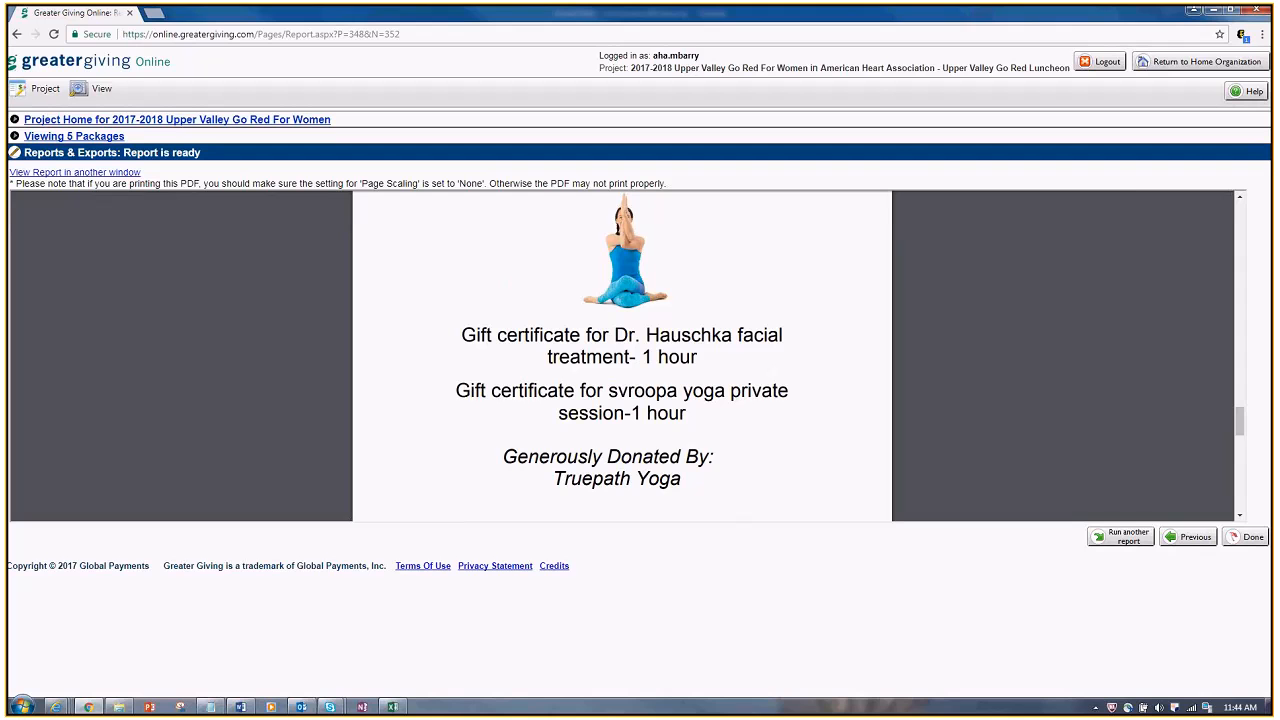
# Run another report, PKG-10: Package Labels, on the grid selection and choose the Laser 2" x 4" 2 across label type.
pyautogui.click(1112, 536)
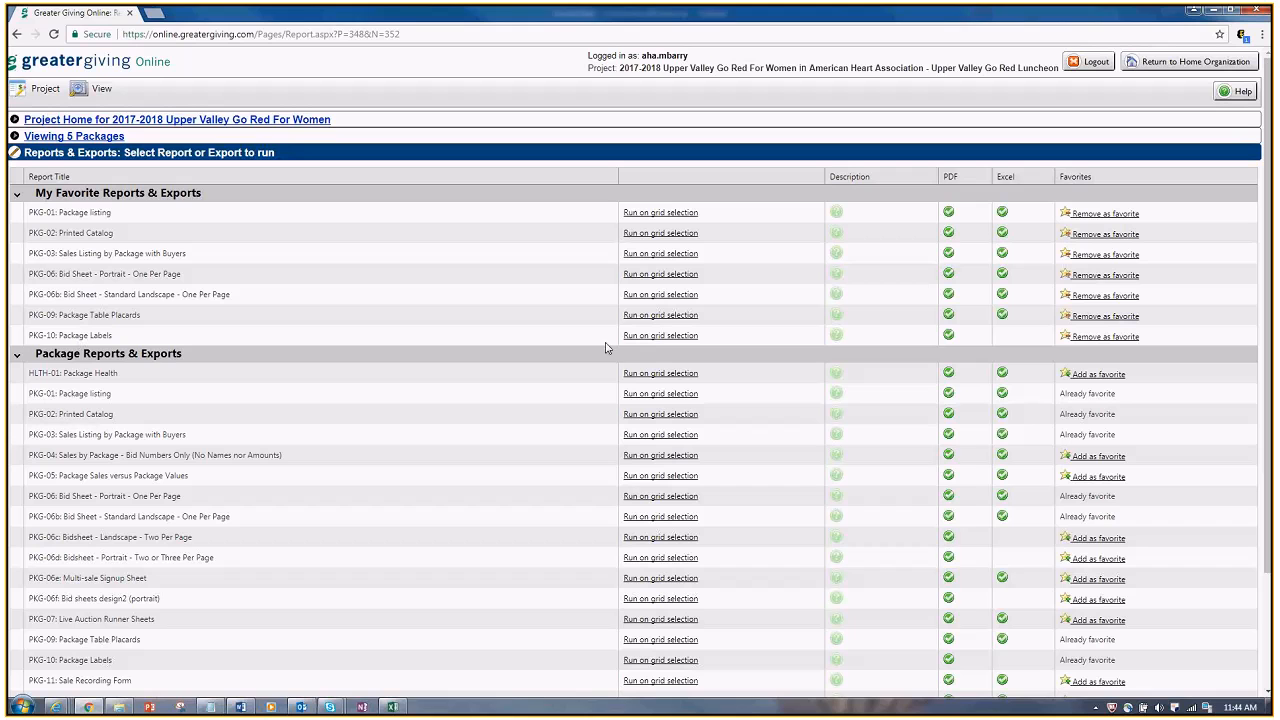
pyautogui.click(657, 338)
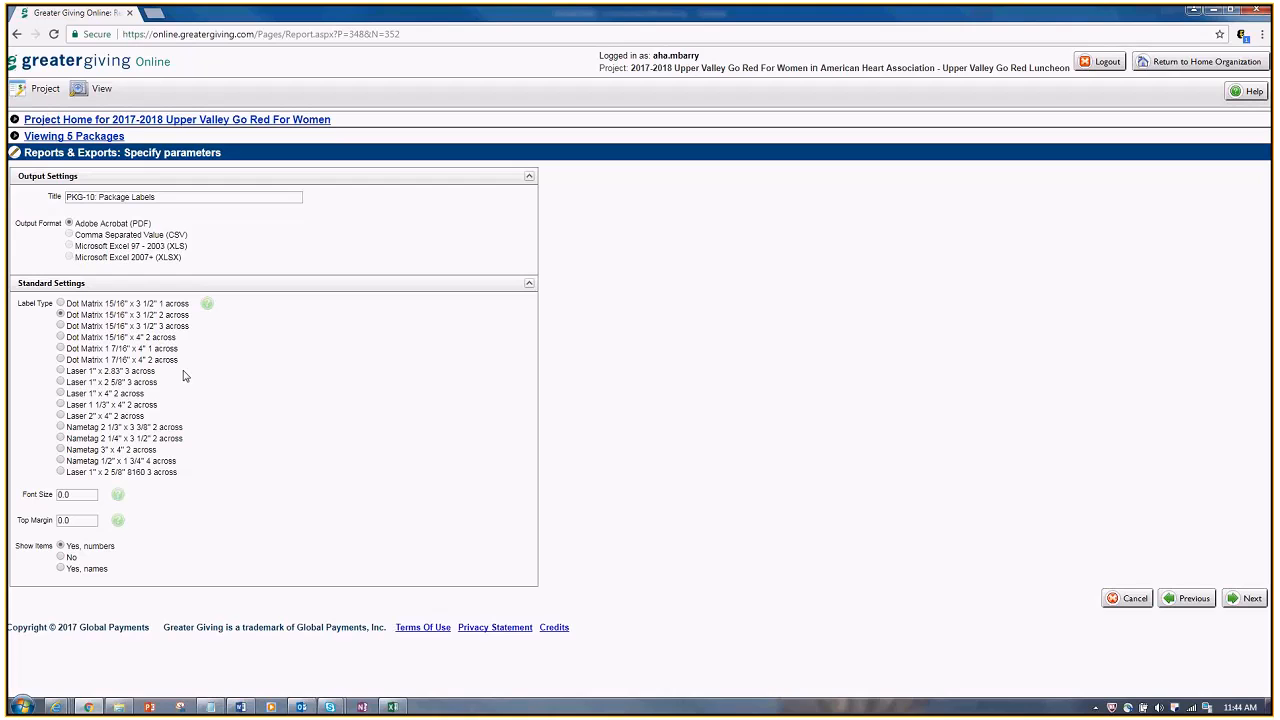
pyautogui.click(60, 416)
# Set the label font size to 12.0 and top margin to 0.25, and show items by name.
pyautogui.click(85, 495)
pyautogui.write('12.0')
pyautogui.click(73, 521)
pyautogui.write('0.25')
pyautogui.click(62, 568)
# Generate the package labels and examine the items listed for the 1004 Drive Time package.
pyautogui.click(1240, 599)
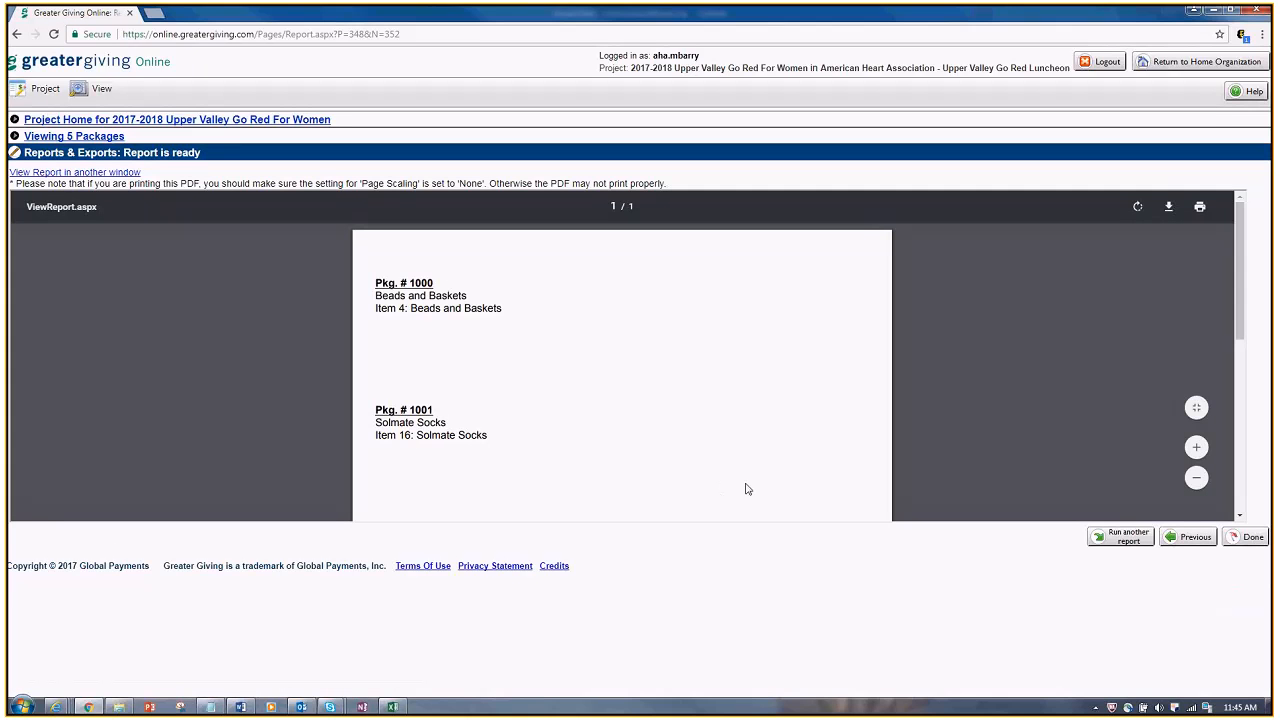
pyautogui.scroll(-4, 416, 292)
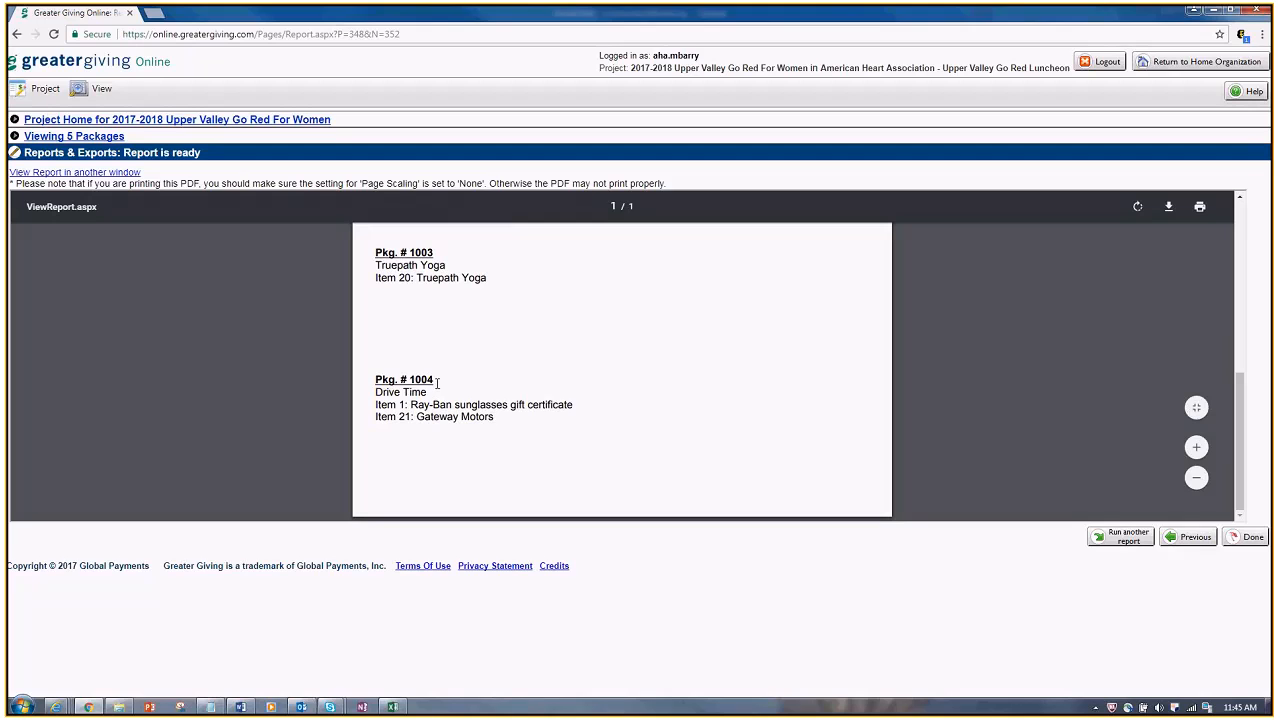
pyautogui.moveTo(377, 406); pyautogui.dragTo(609, 406)
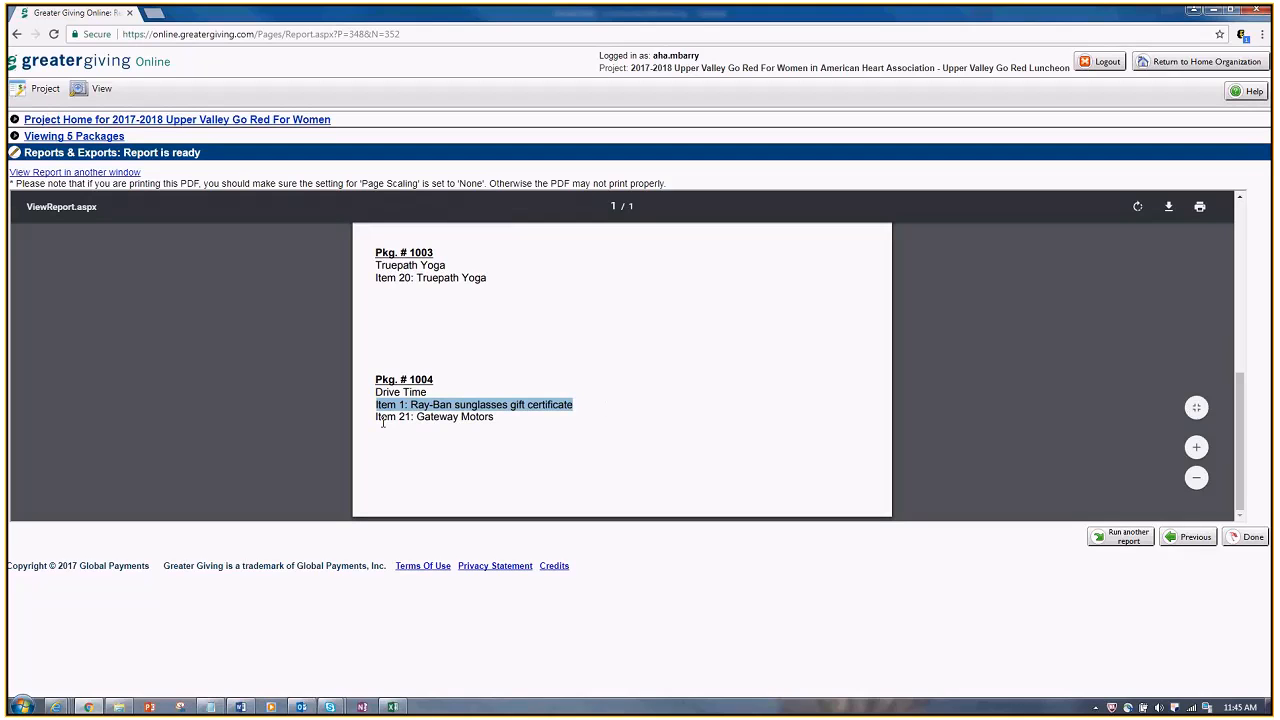
# Check the Ray-Ban sunglasses gift certificate and Gateway Motors item lines on the Drive Time label.
pyautogui.moveTo(380, 421); pyautogui.dragTo(546, 431)
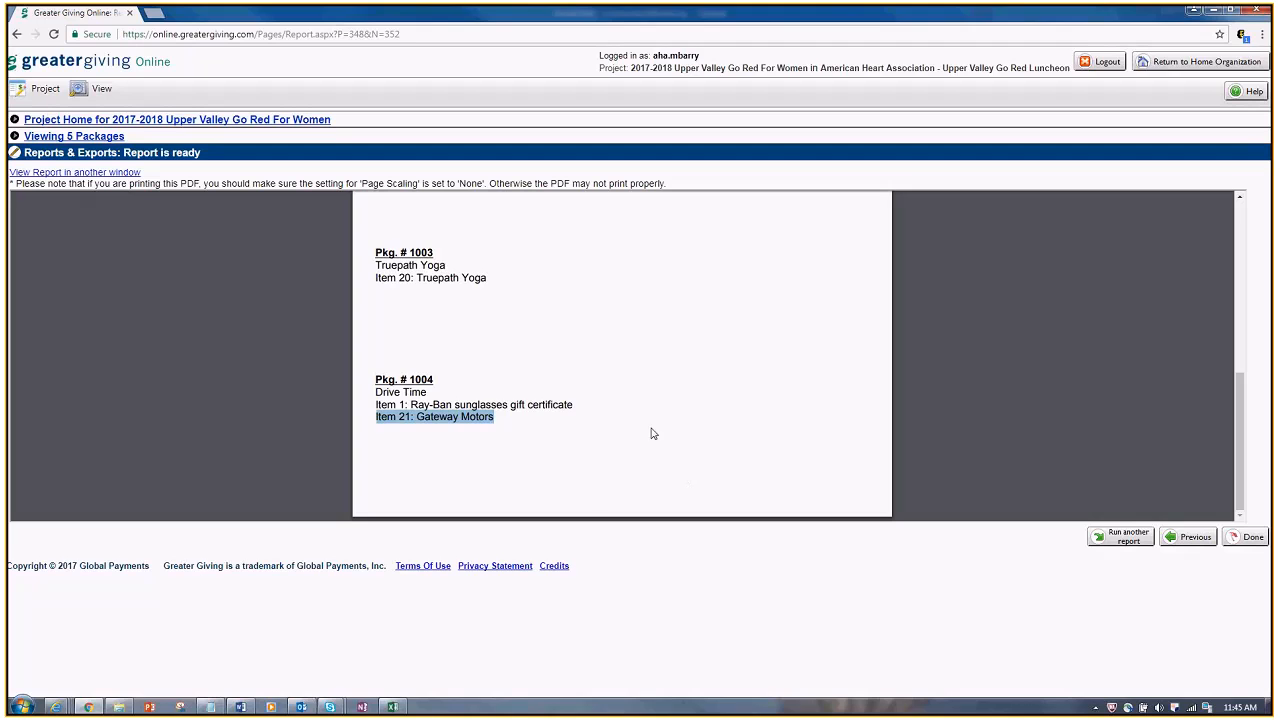
pyautogui.click(578, 450)
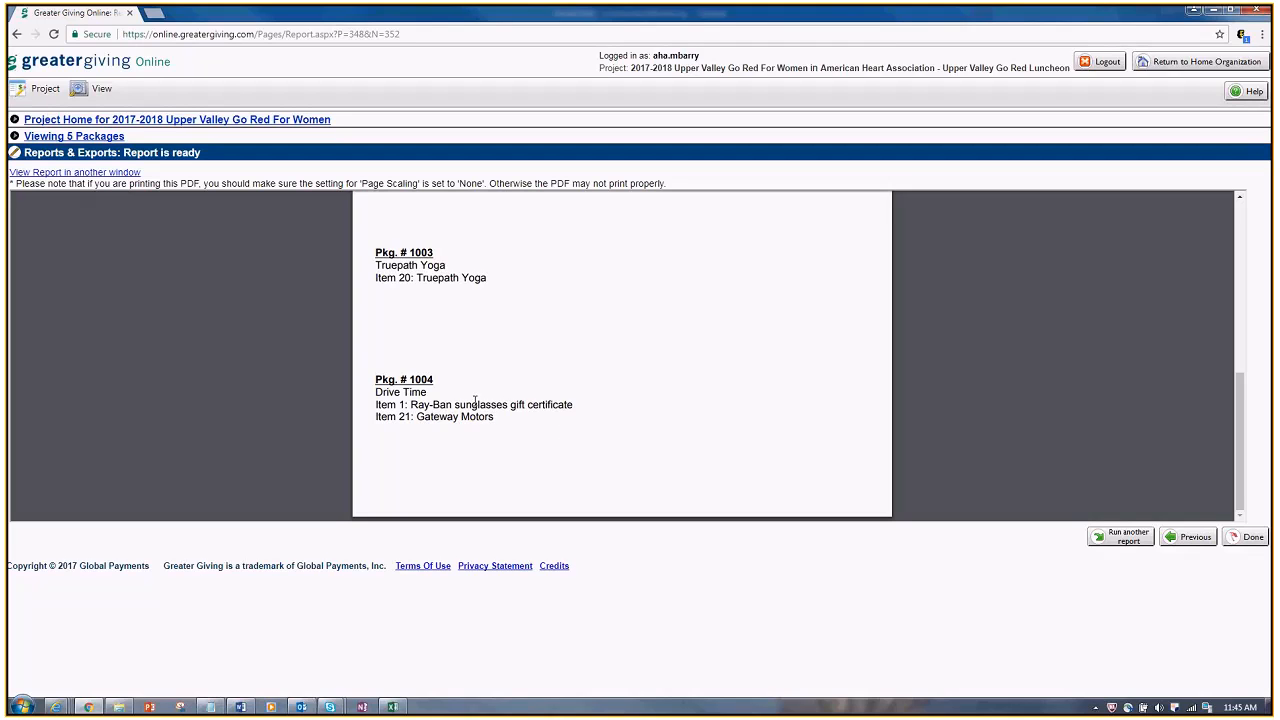
pyautogui.moveTo(494, 417); pyautogui.dragTo(371, 406)
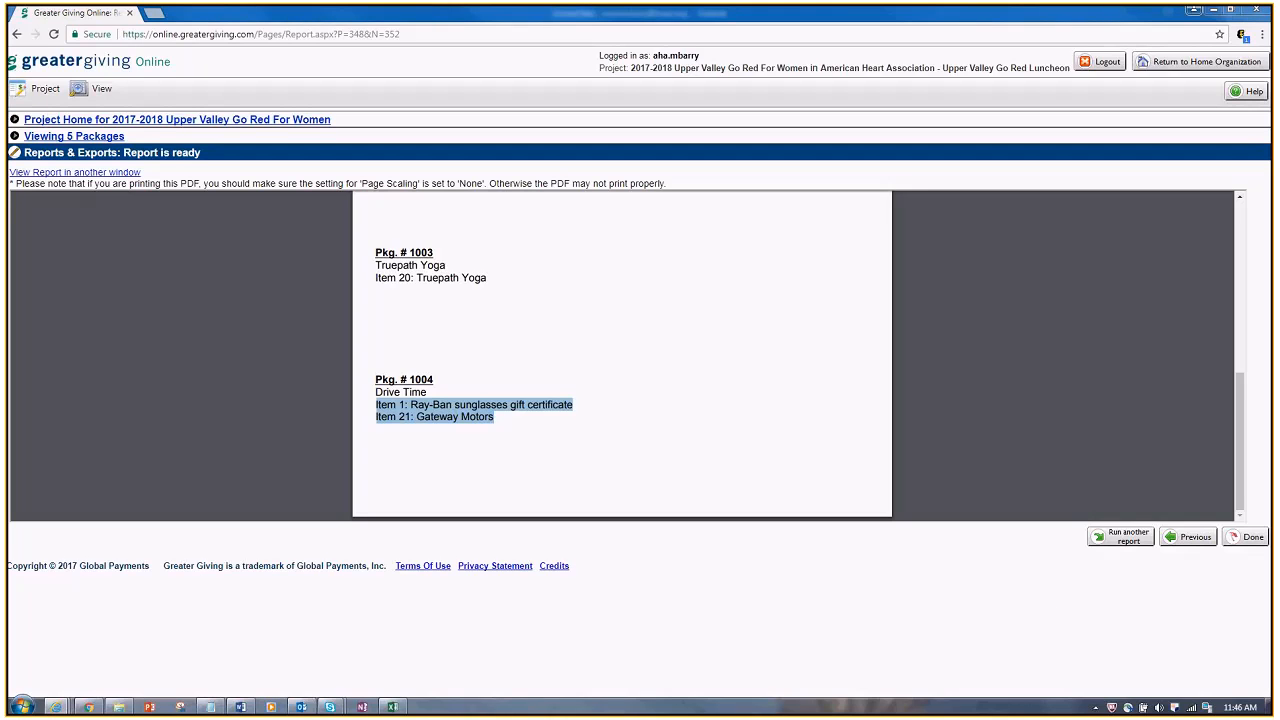
# Switch to the Greater Giving Manual in Word Online, maximize its window and look over the cover and table of contents.
pyautogui.moveTo(1279, 46); pyautogui.dragTo(875, 114)
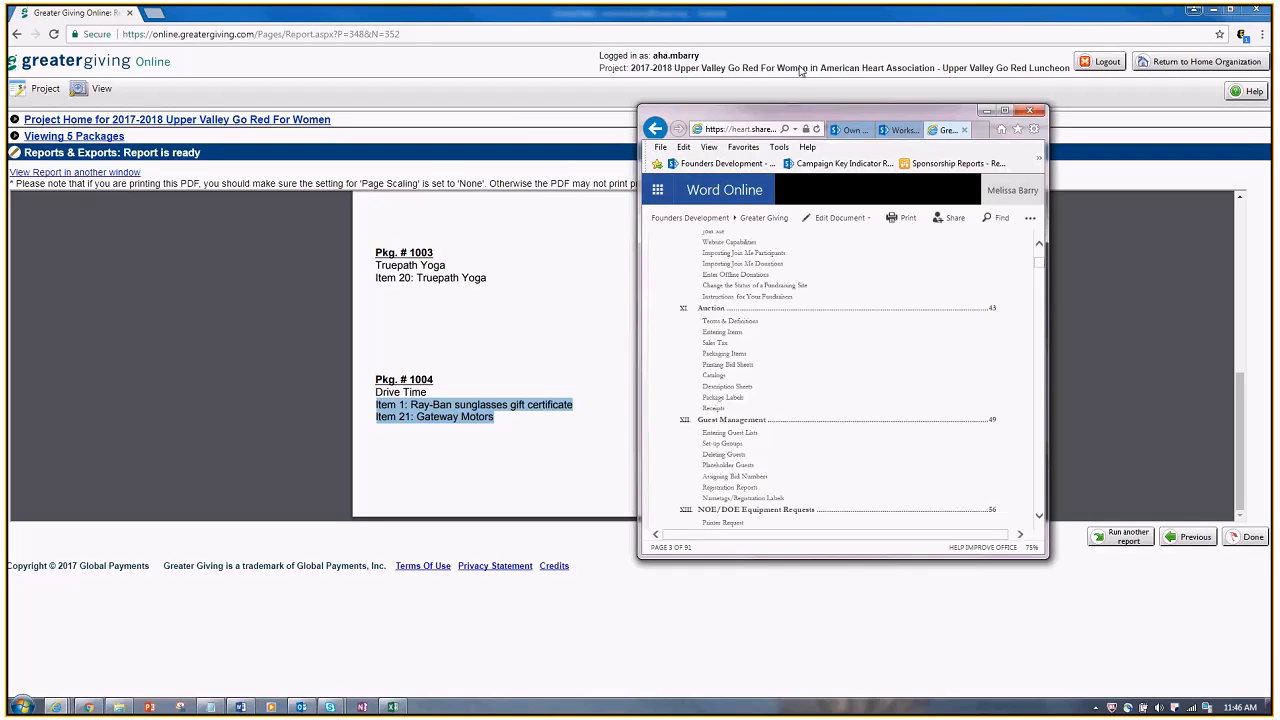
pyautogui.moveTo(800, 71); pyautogui.dragTo(797, 70)
pyautogui.click(897, 67)
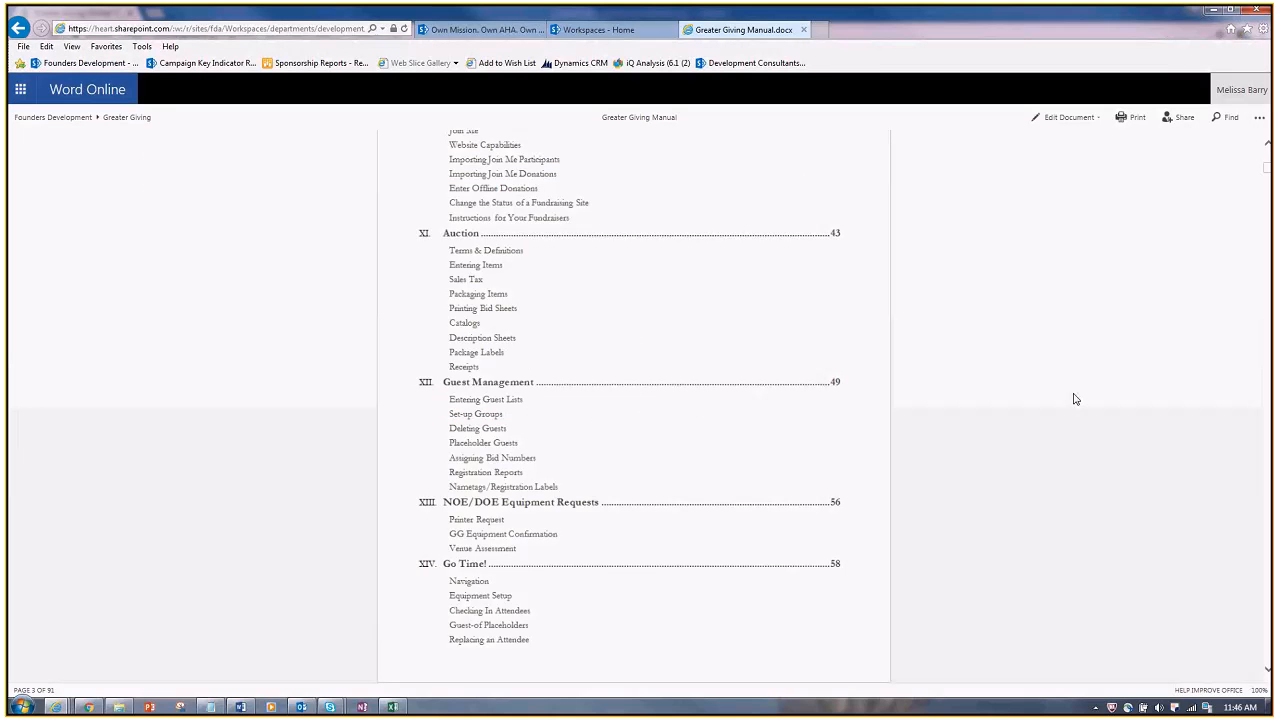
pyautogui.scroll(5, 1089, 387)
pyautogui.scroll(6, 1070, 402)
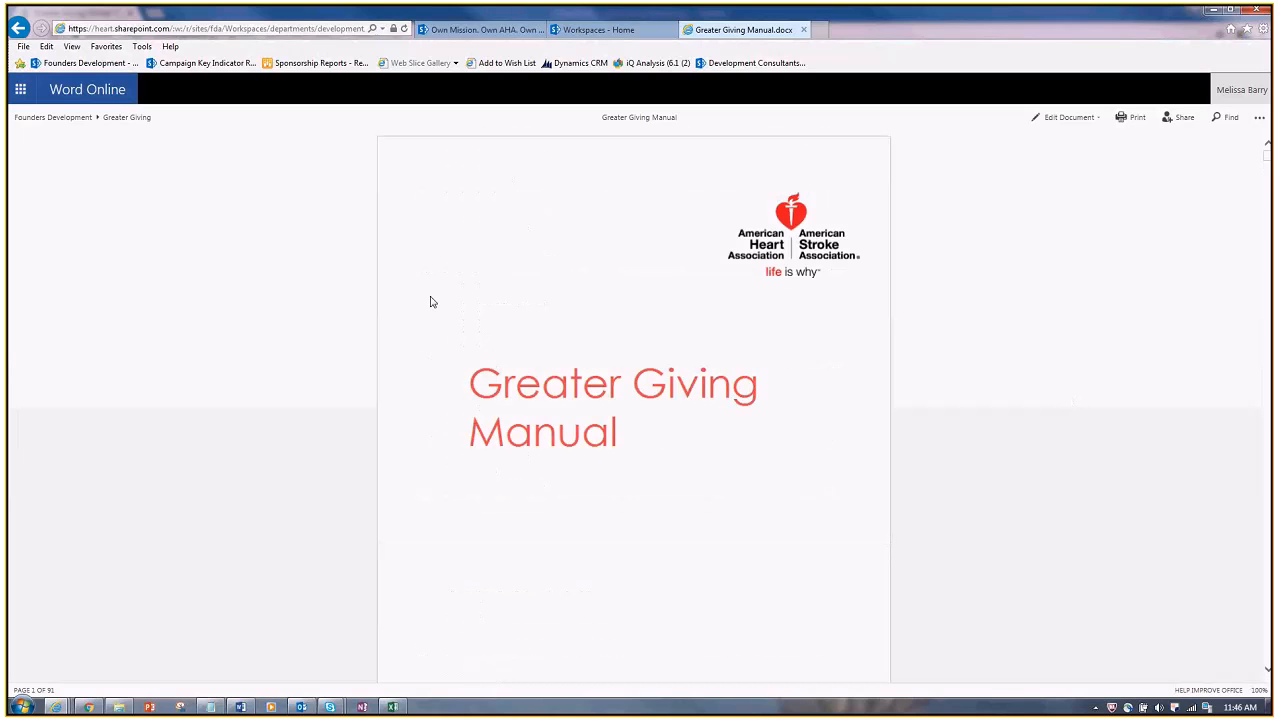
pyautogui.scroll(-10, 1032, 492)
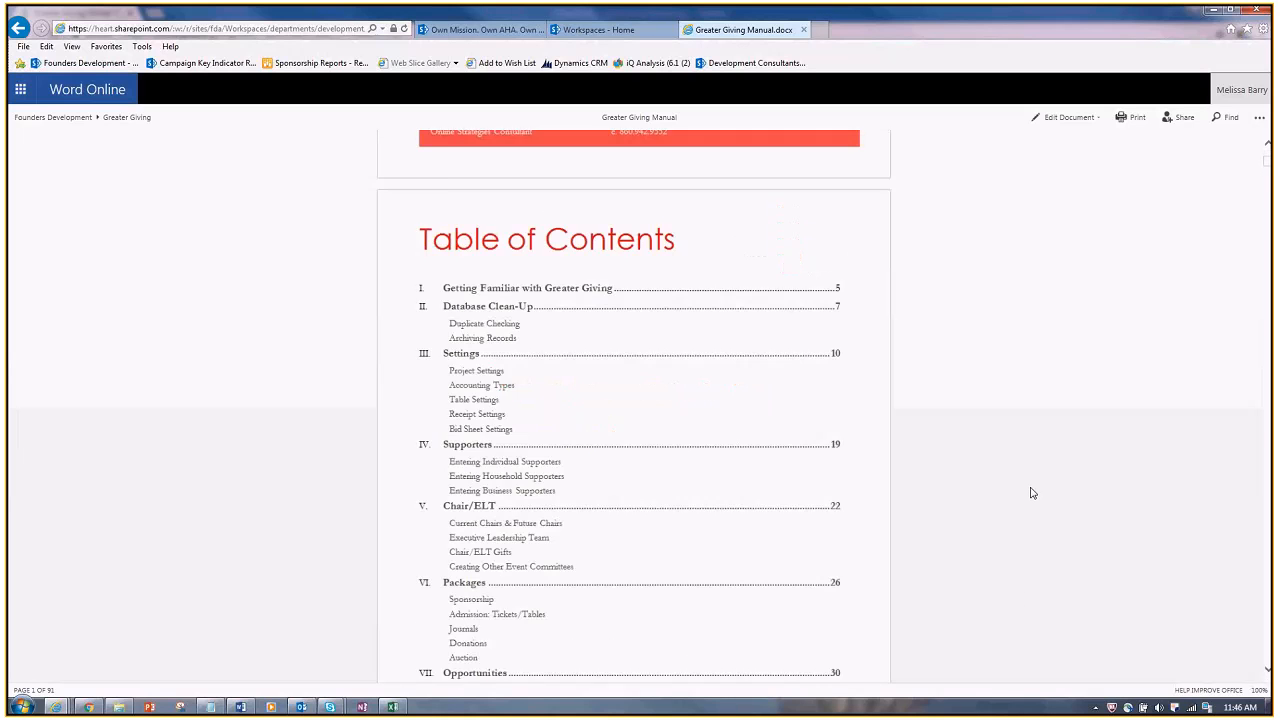
pyautogui.scroll(1, 1032, 492)
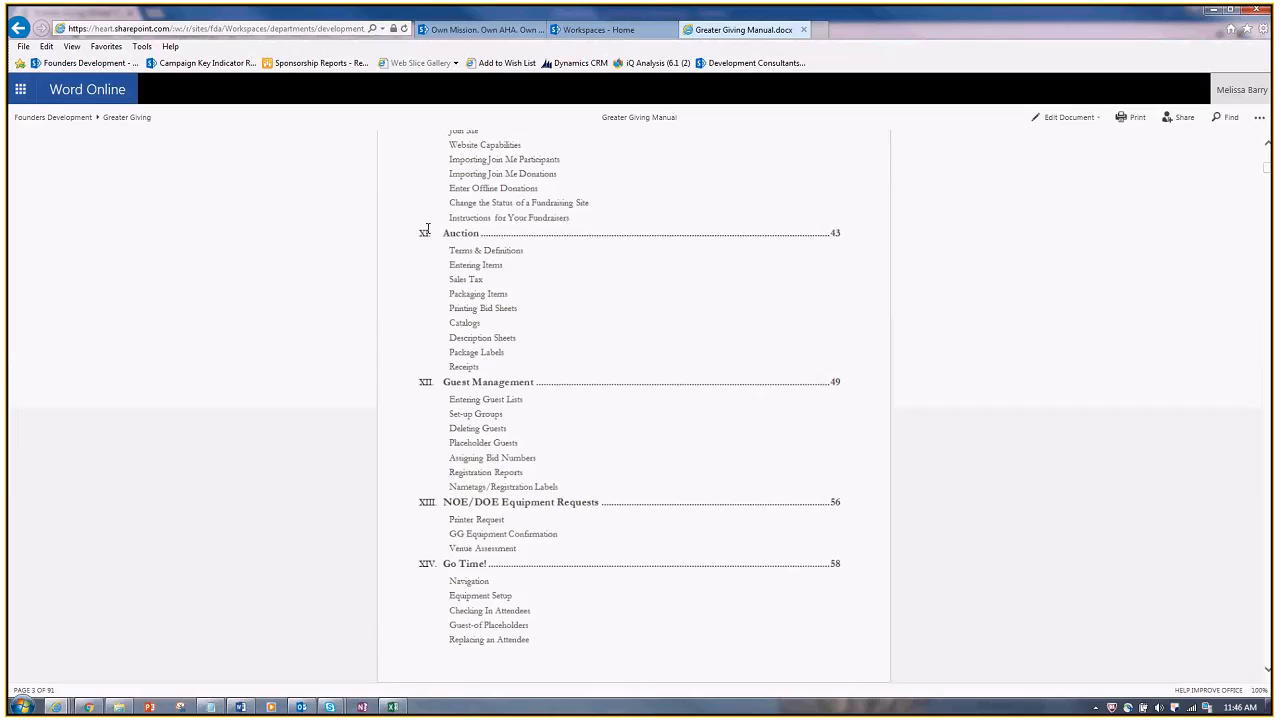
# Go to the manual's Auction chapter and read the instructions from entering items through bid sheets, catalogs, package labels and receipts.
pyautogui.click(461, 238)
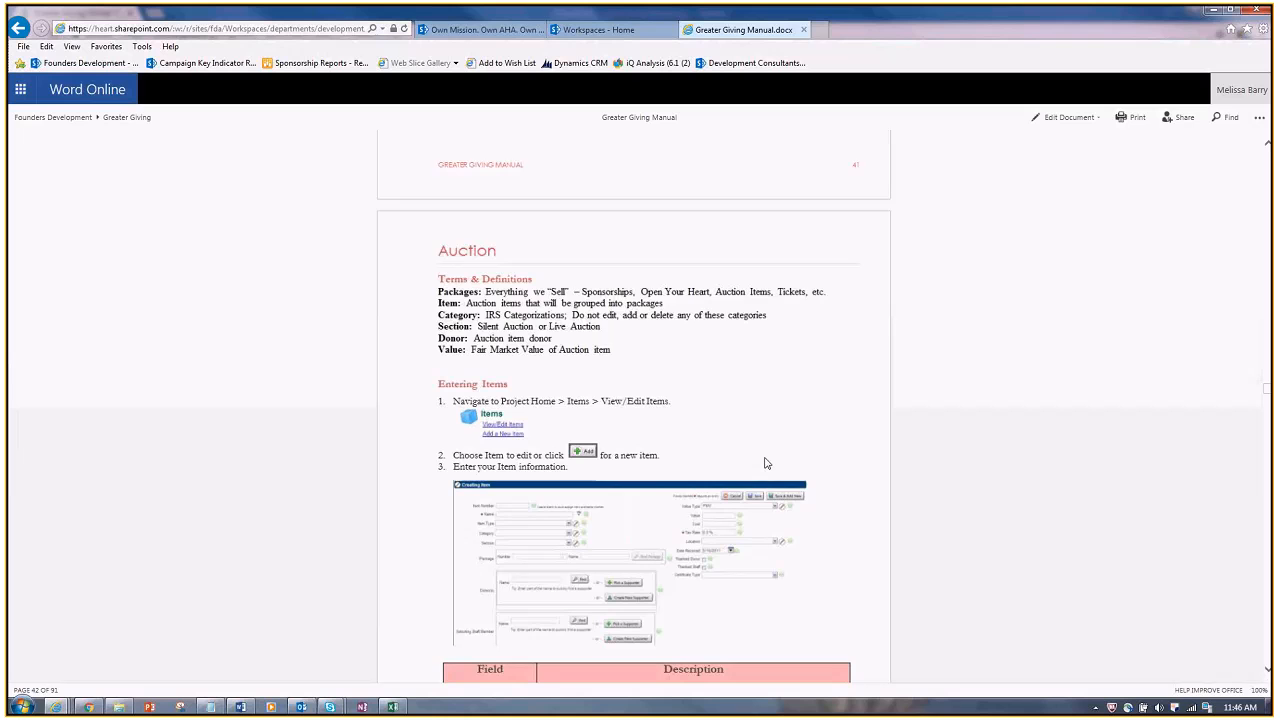
pyautogui.scroll(-2, 764, 463)
pyautogui.scroll(-3, 764, 463)
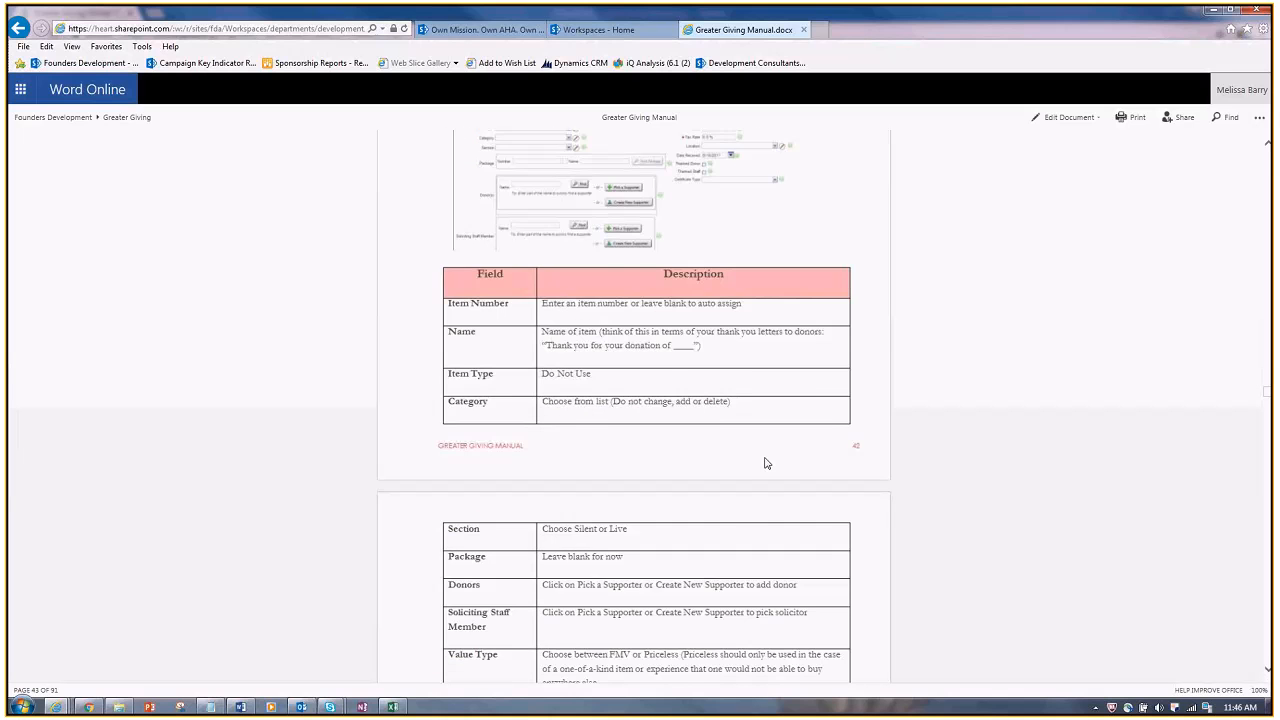
pyautogui.scroll(-10, 764, 463)
pyautogui.scroll(-5, 764, 462)
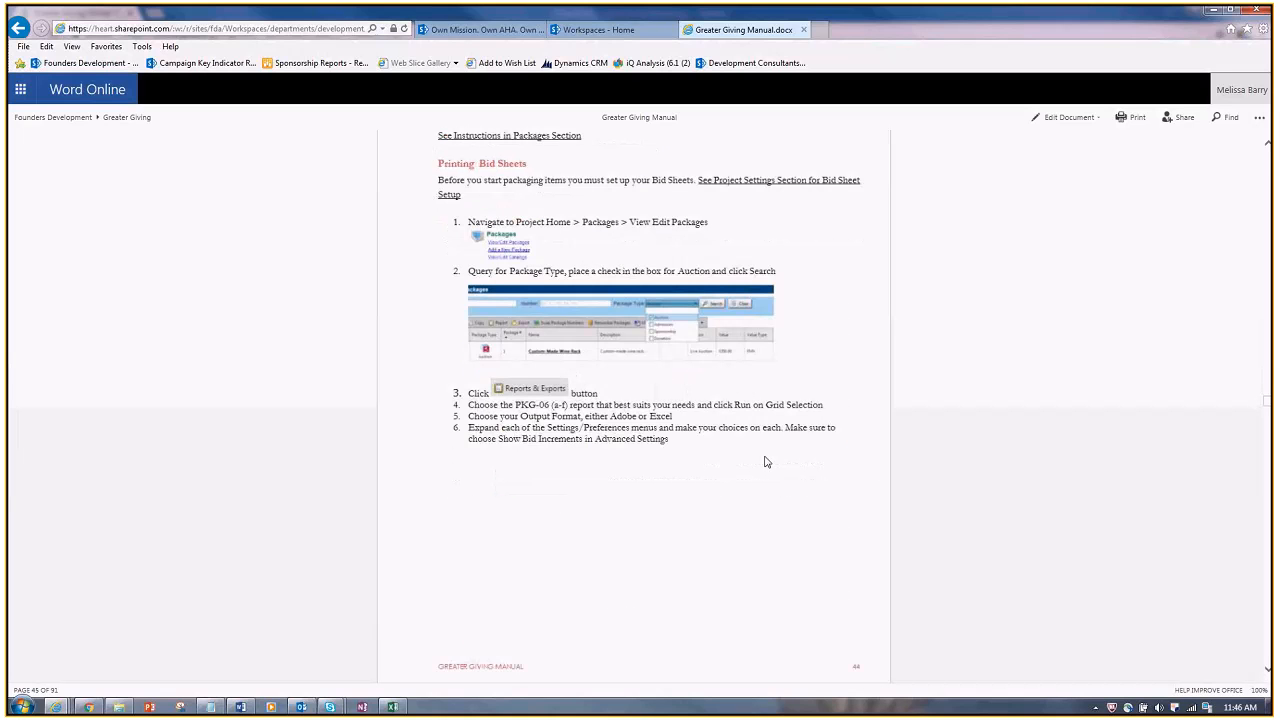
pyautogui.scroll(-8, 683, 456)
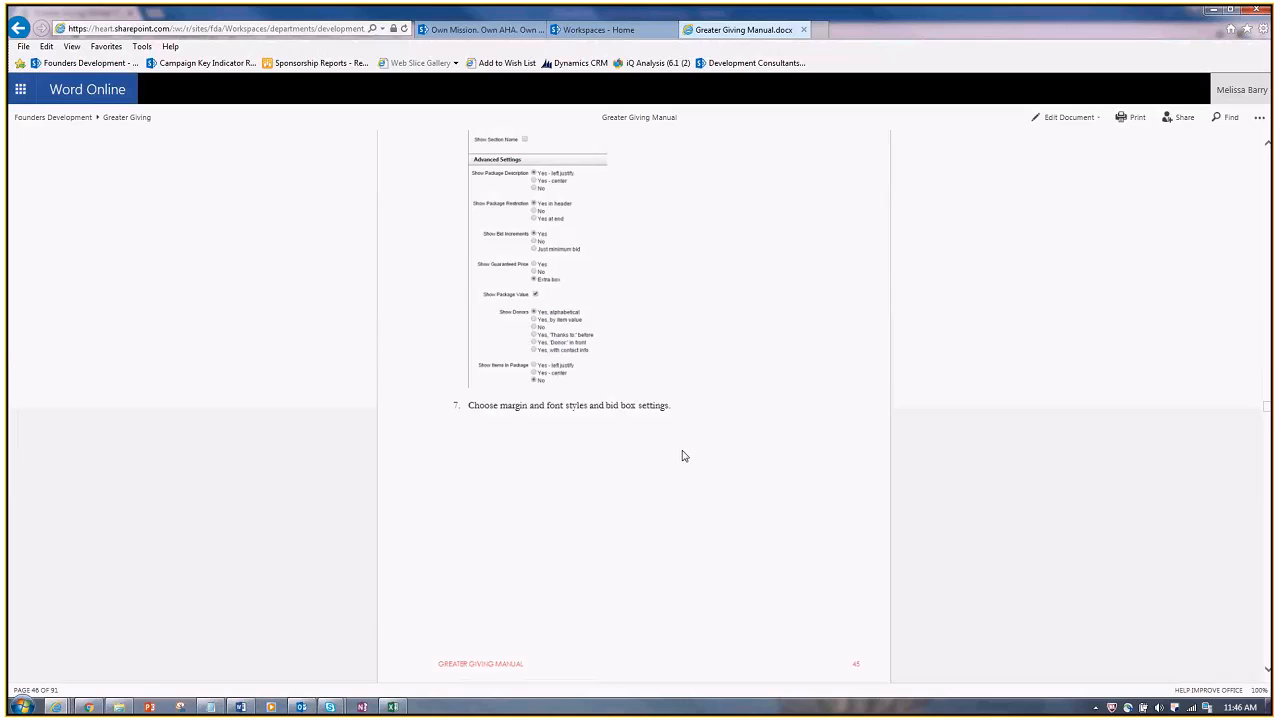
pyautogui.scroll(-3, 684, 456)
pyautogui.scroll(-3, 684, 456)
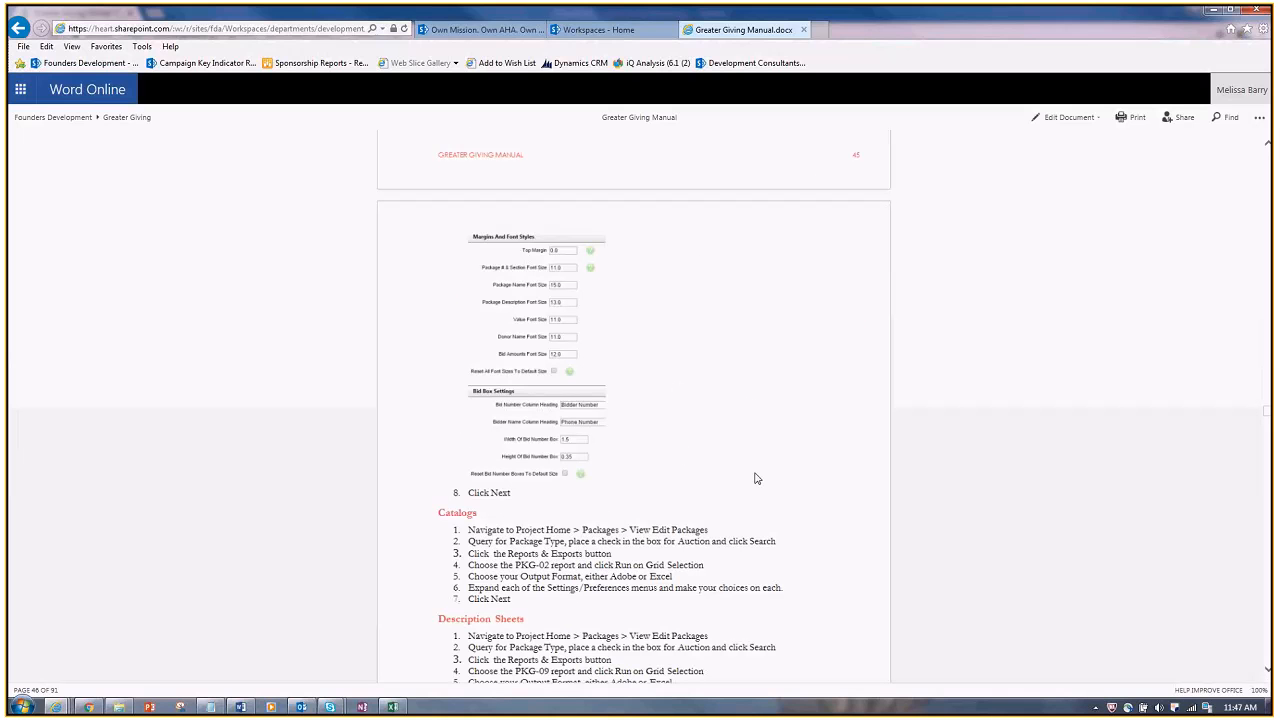
pyautogui.scroll(-2, 760, 548)
pyautogui.scroll(-1, 684, 485)
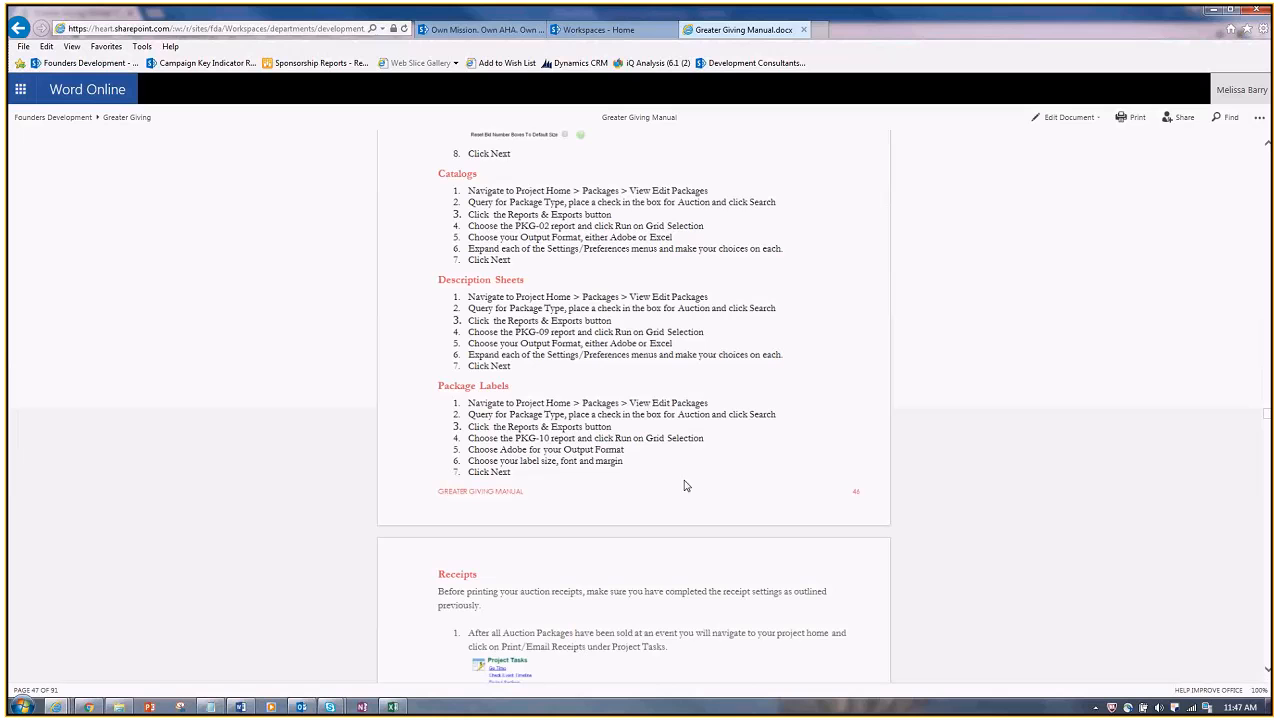
pyautogui.scroll(-2, 636, 609)
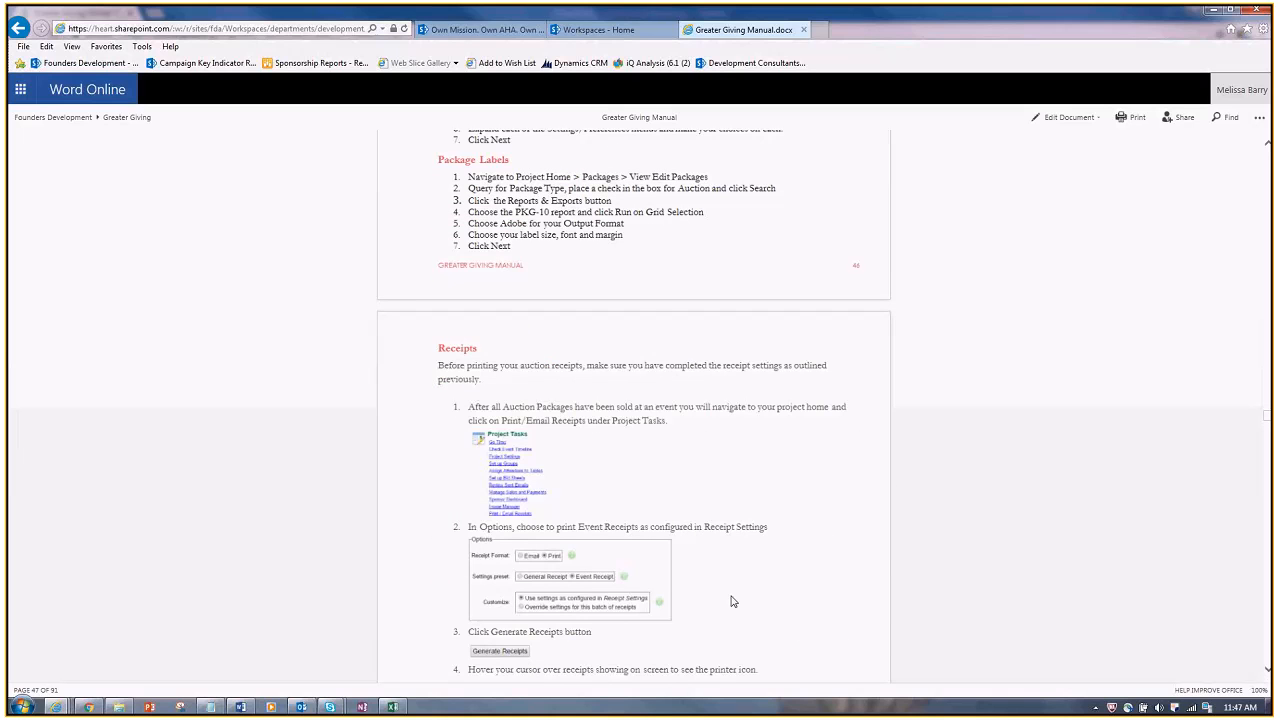
pyautogui.scroll(2, 732, 601)
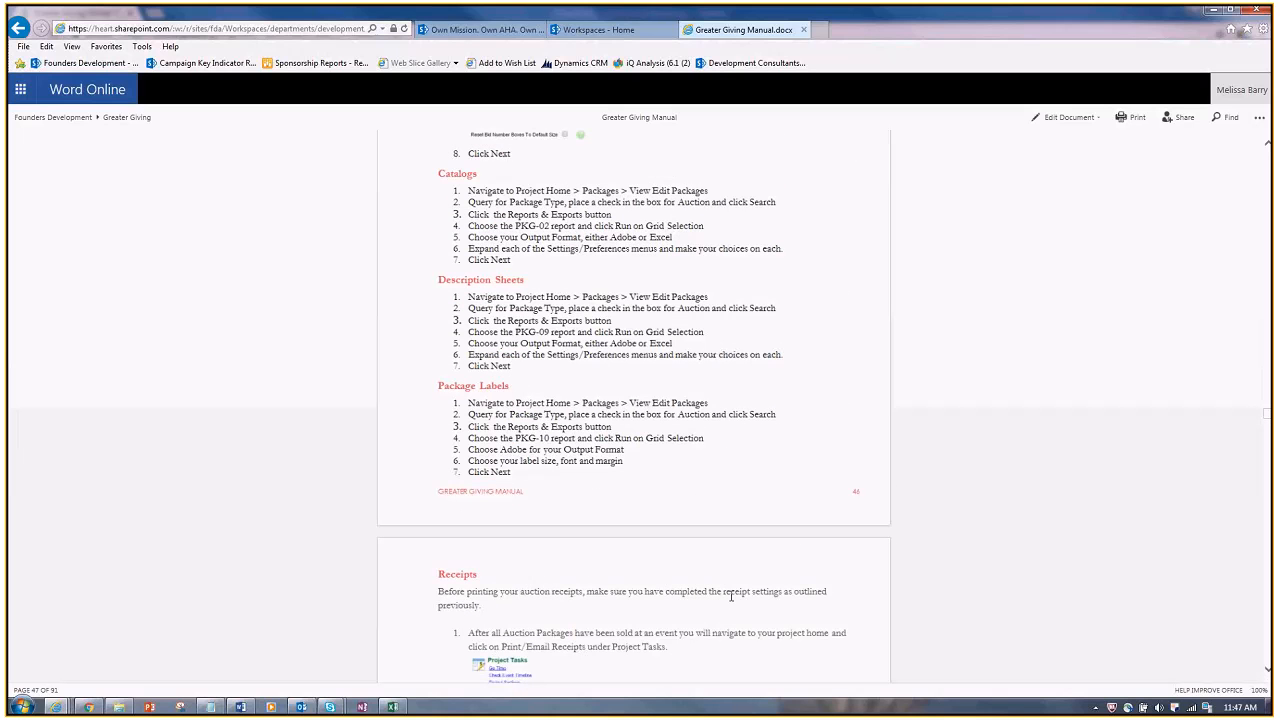
# Return to the manual's cover page and minimize it to get back to the Greater Giving Online report.
pyautogui.scroll(13, 731, 597)
pyautogui.moveTo(1267, 404); pyautogui.dragTo(1267, 148)
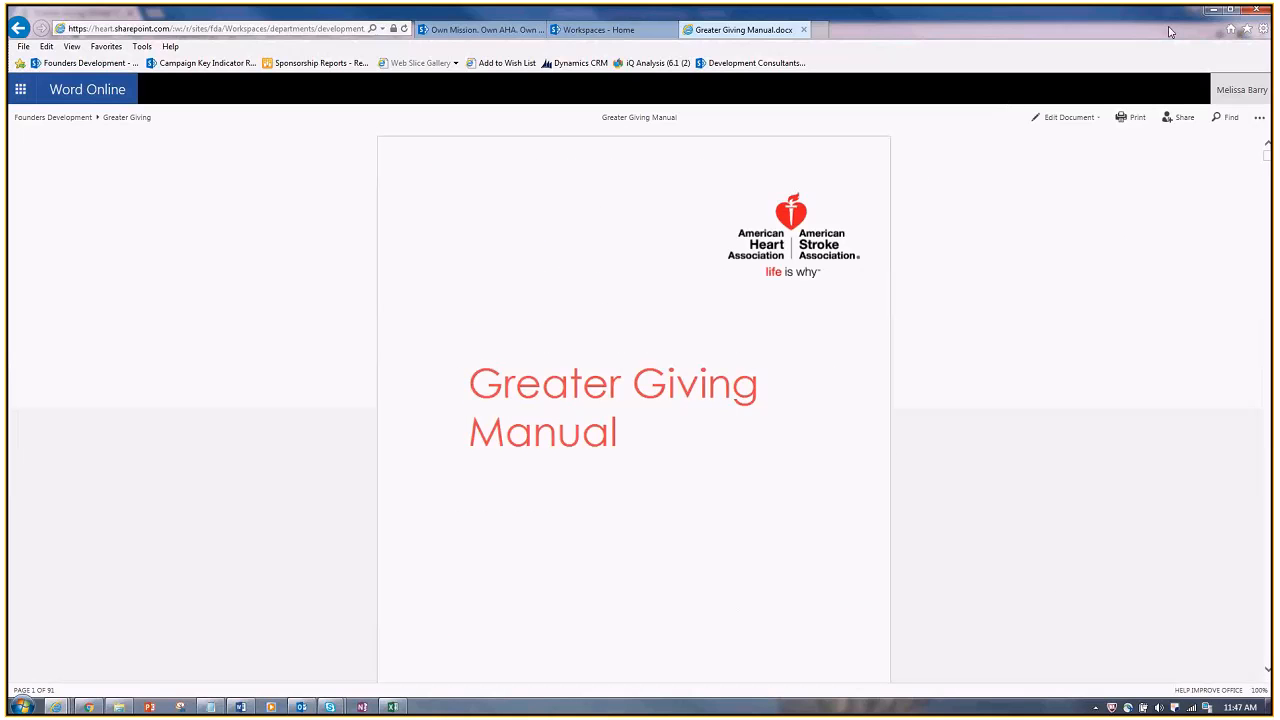
pyautogui.click(1213, 11)
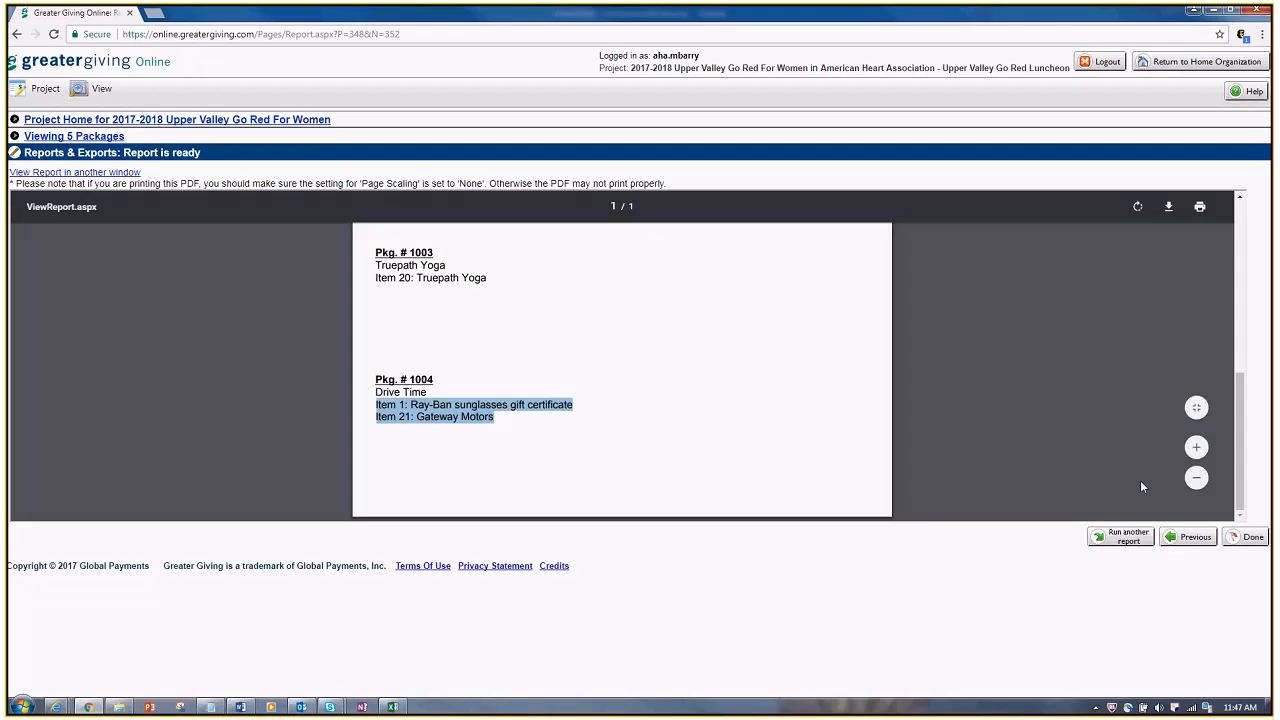
# Open the bid sheet setup from the project home, view its first step and return to the project home.
pyautogui.click(128, 122)
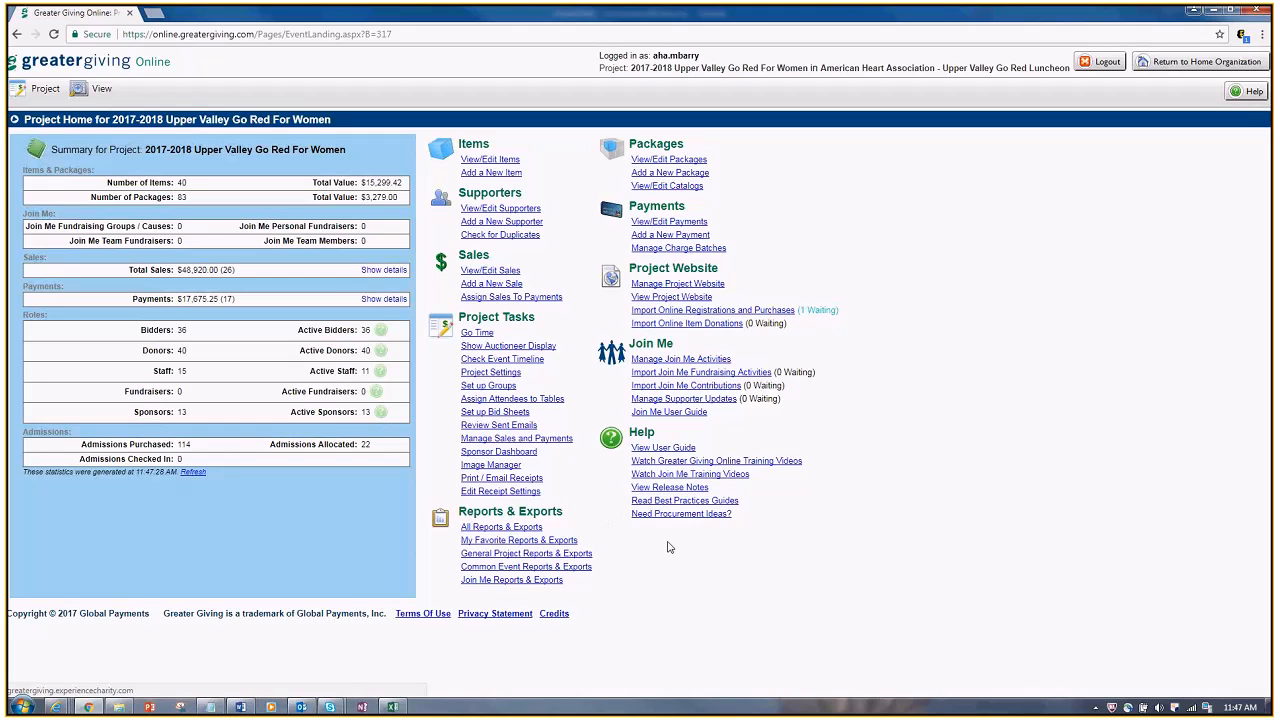
pyautogui.click(498, 414)
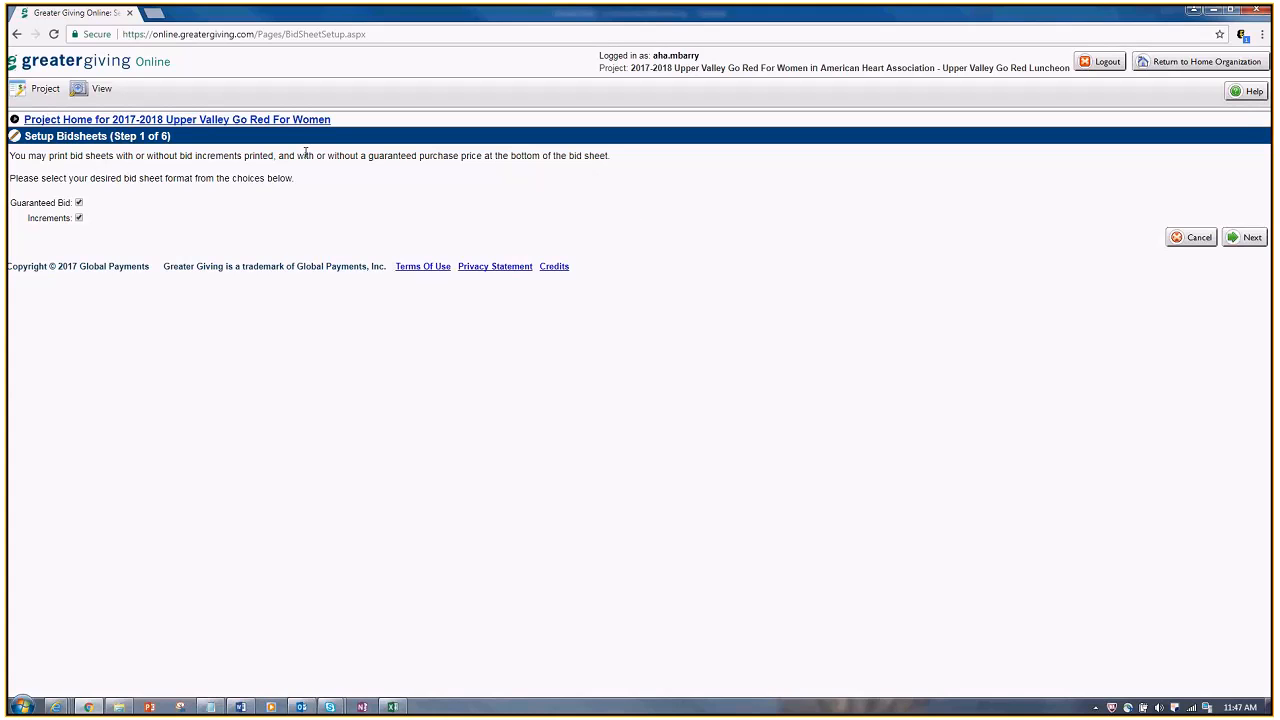
pyautogui.click(281, 122)
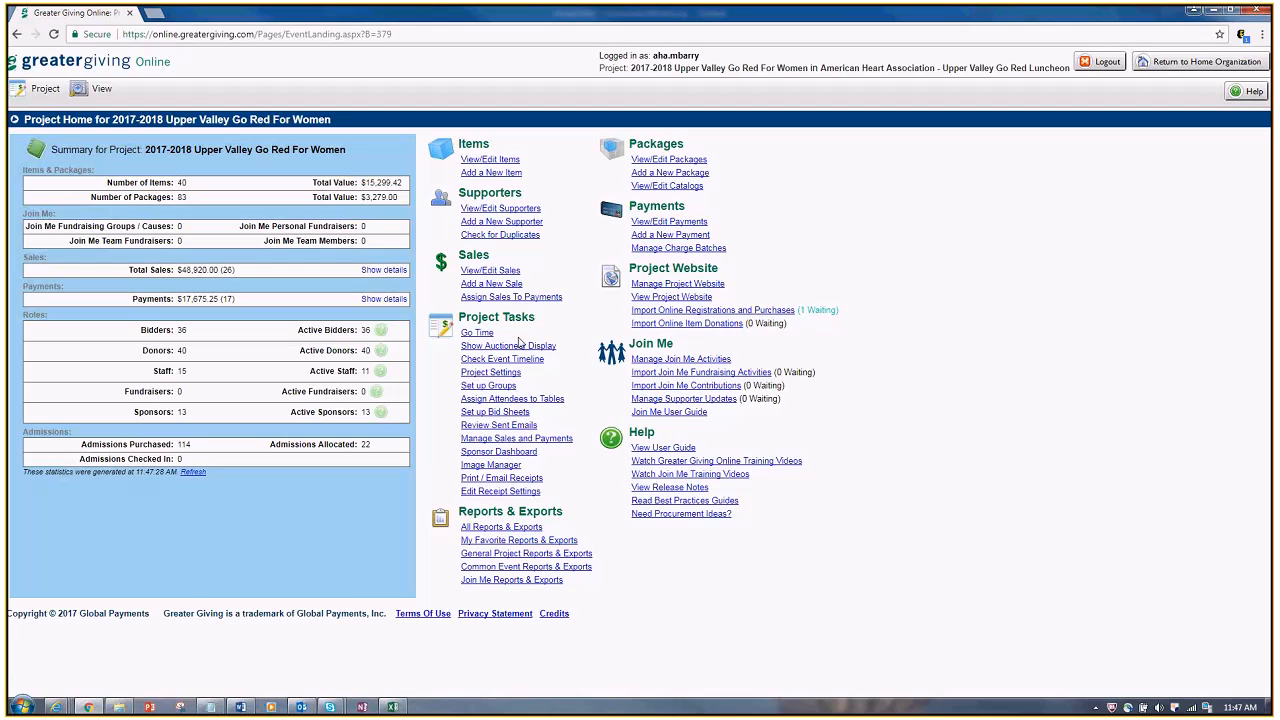
# Open the project's receipt settings and look through the General, Event and Payment Receipt options.
pyautogui.click(498, 492)
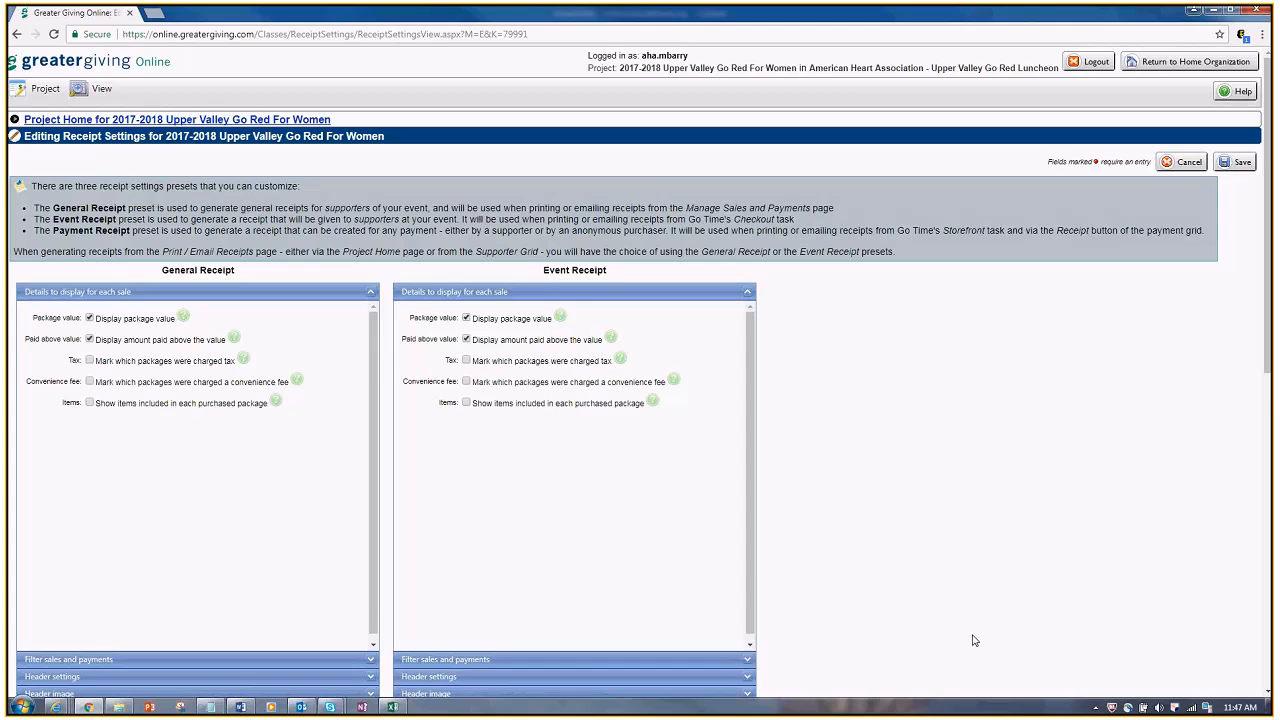
pyautogui.scroll(-1, 975, 640)
pyautogui.scroll(-1, 975, 636)
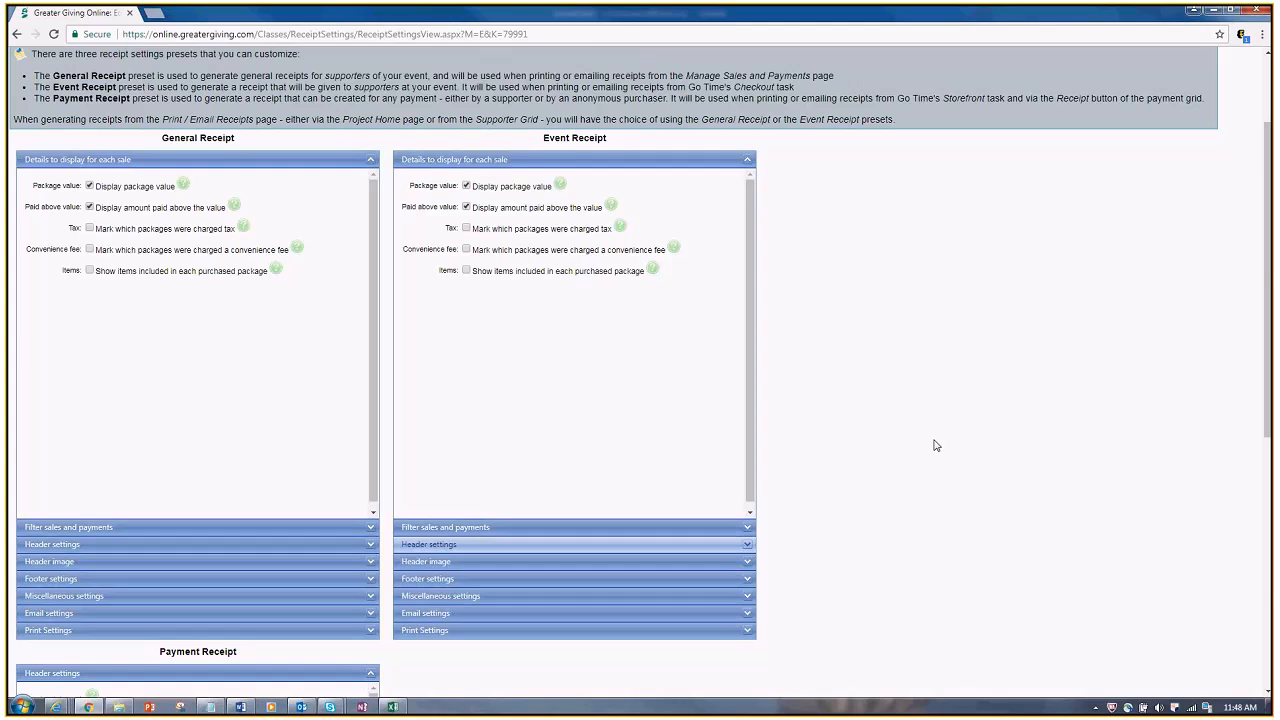
pyautogui.scroll(-3, 936, 445)
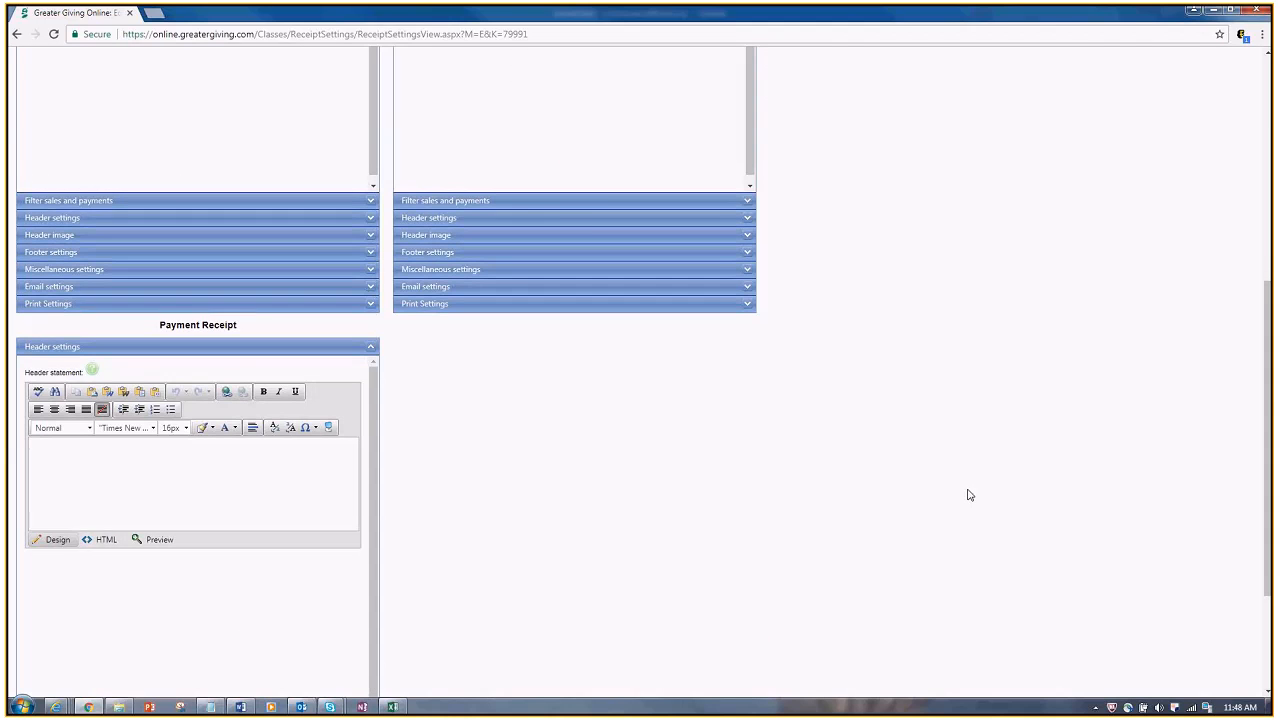
pyautogui.scroll(5, 968, 494)
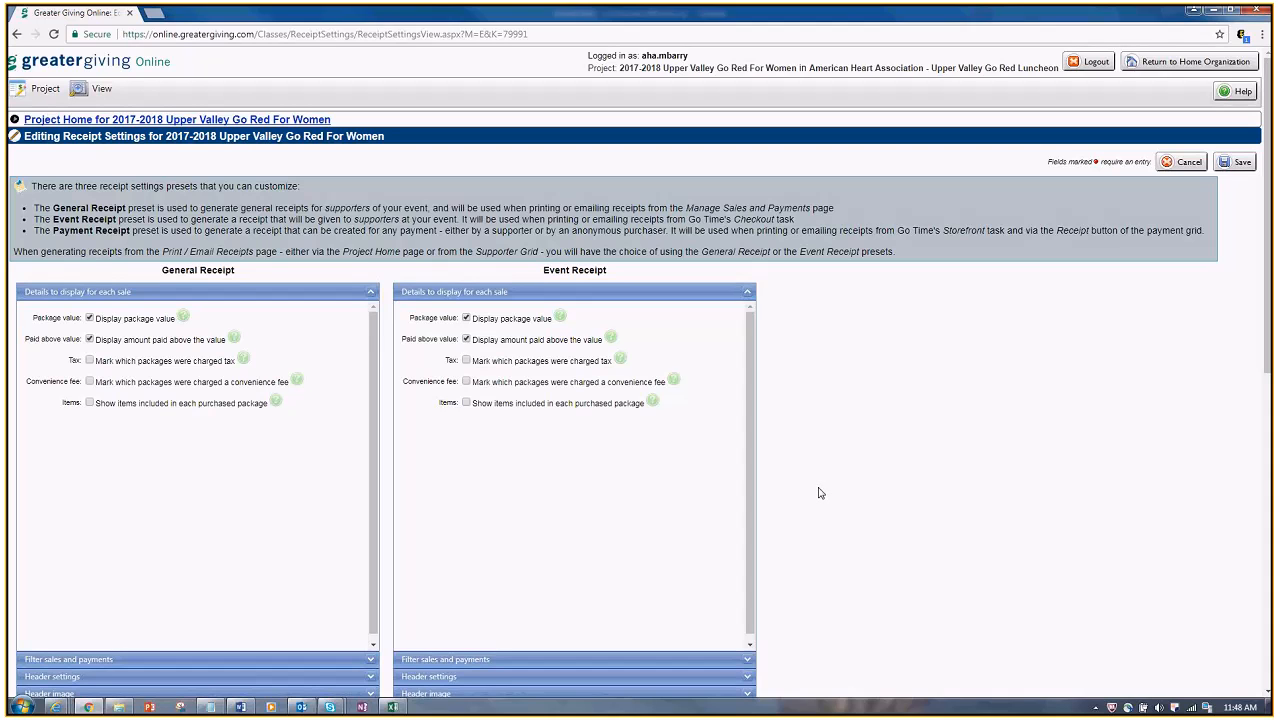
# Go back through the project home to the package list and choose Auction as the package type filter.
pyautogui.click(218, 120)
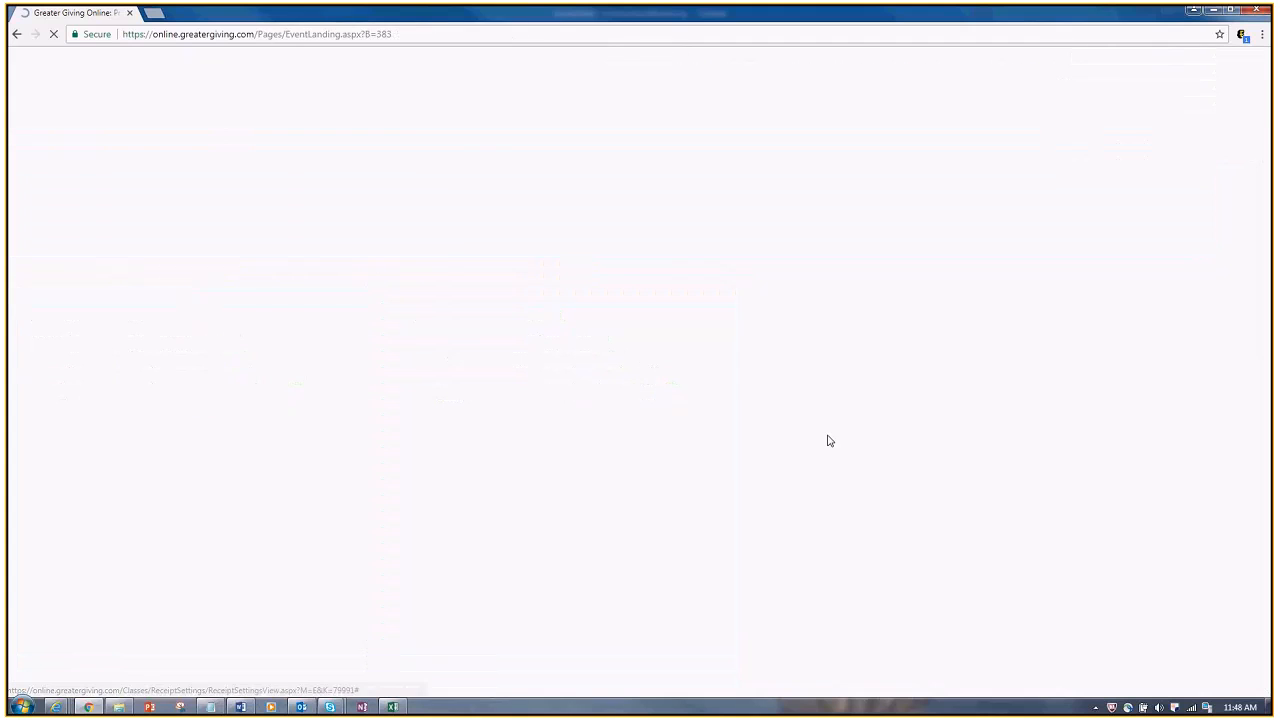
pyautogui.click(669, 160)
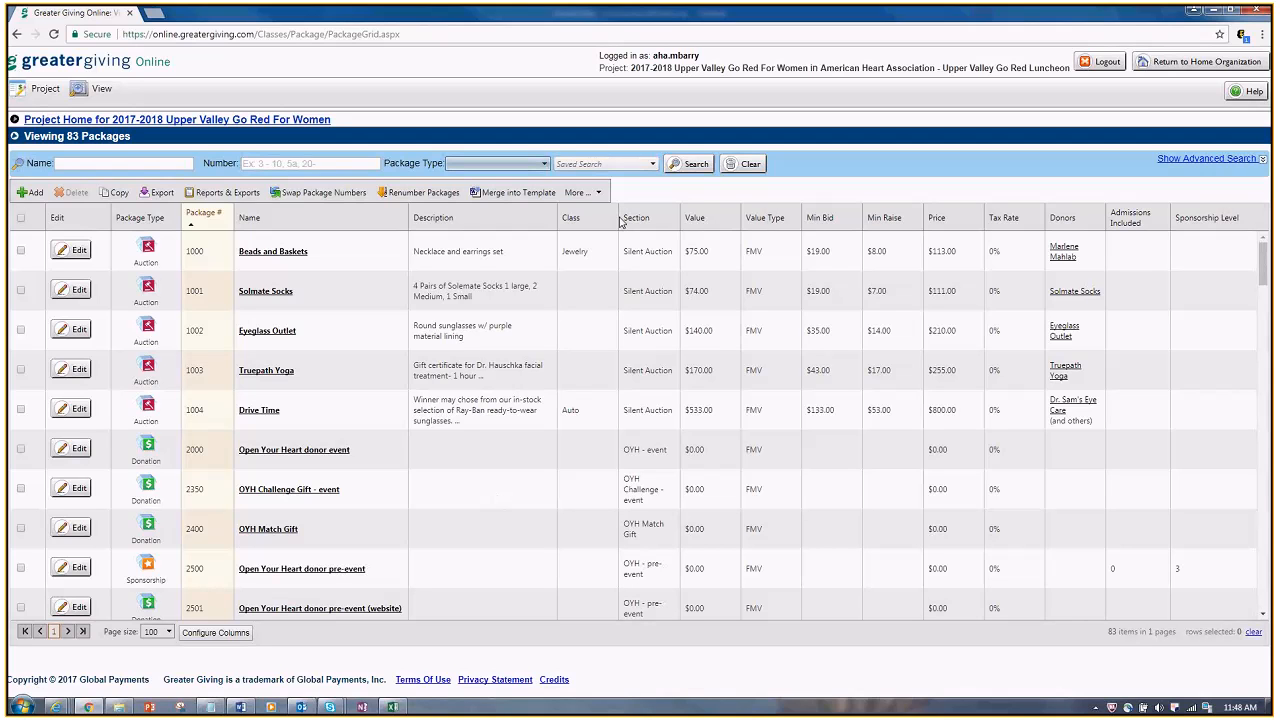
pyautogui.click(497, 163)
pyautogui.click(457, 190)
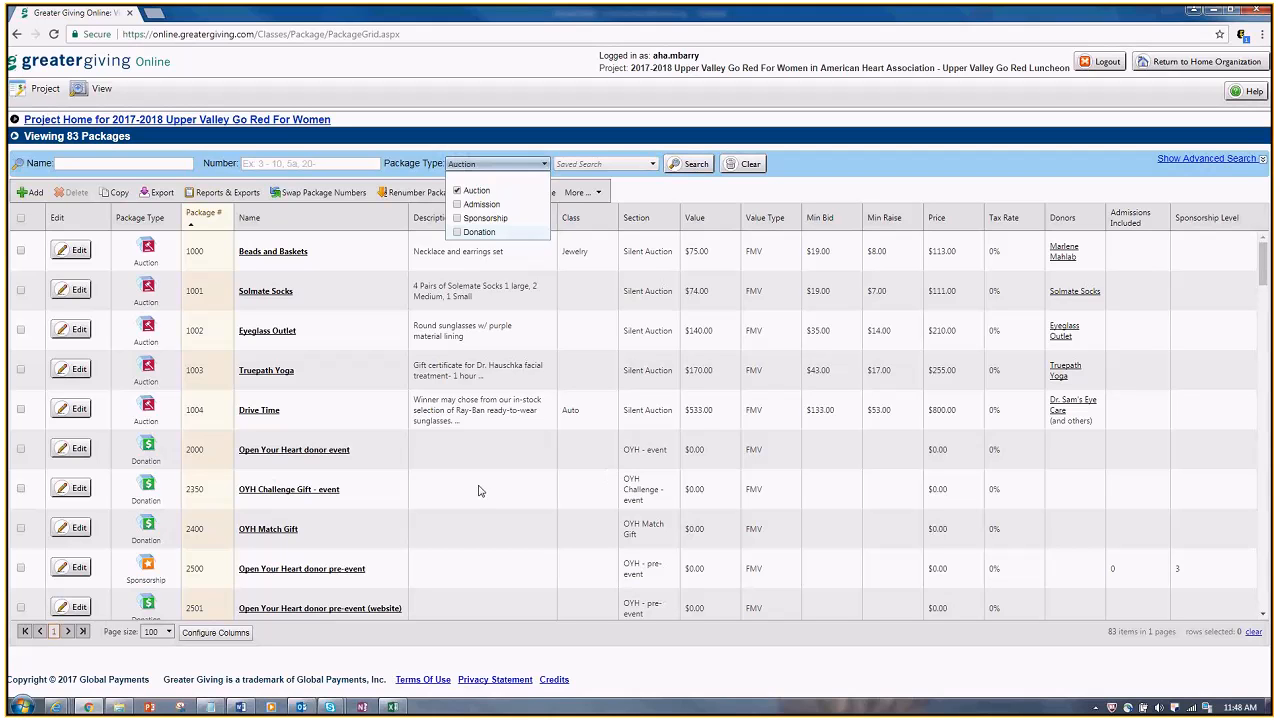
# Return to the project home, open the supporter list and show its advanced search filters.
pyautogui.click(286, 120)
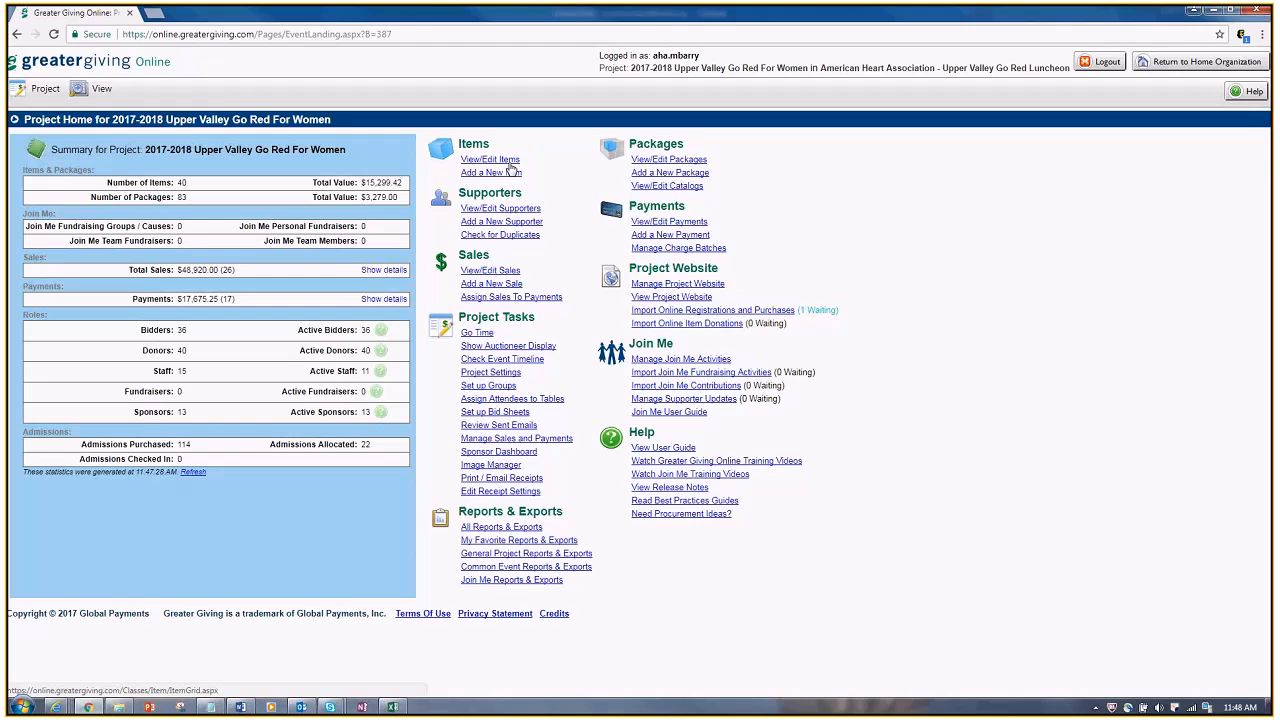
pyautogui.click(504, 209)
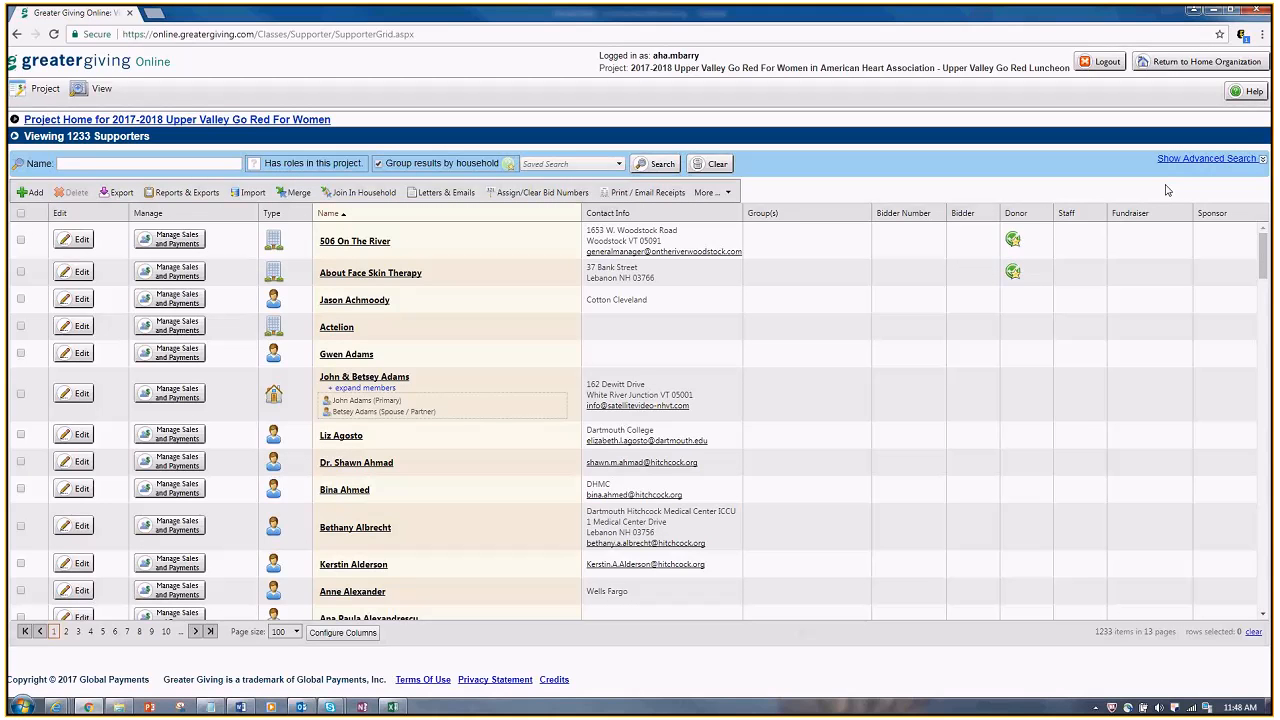
pyautogui.click(1190, 160)
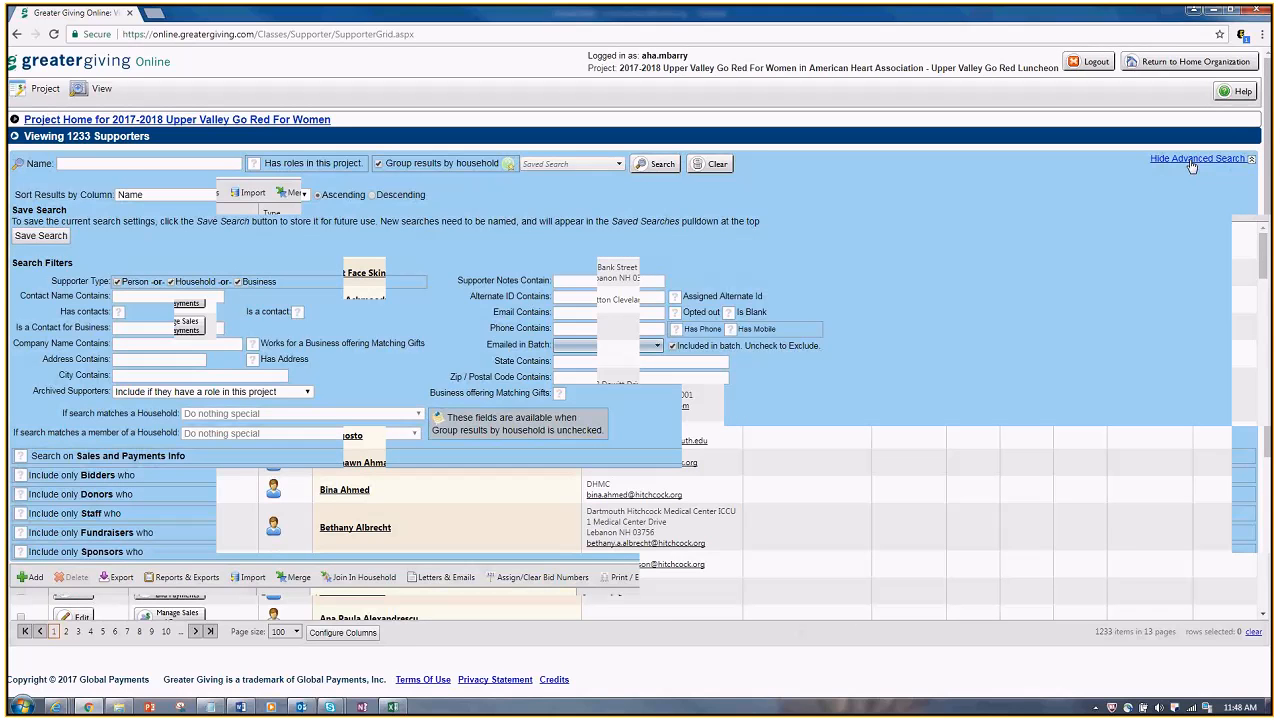
pyautogui.scroll(-2, 82, 357)
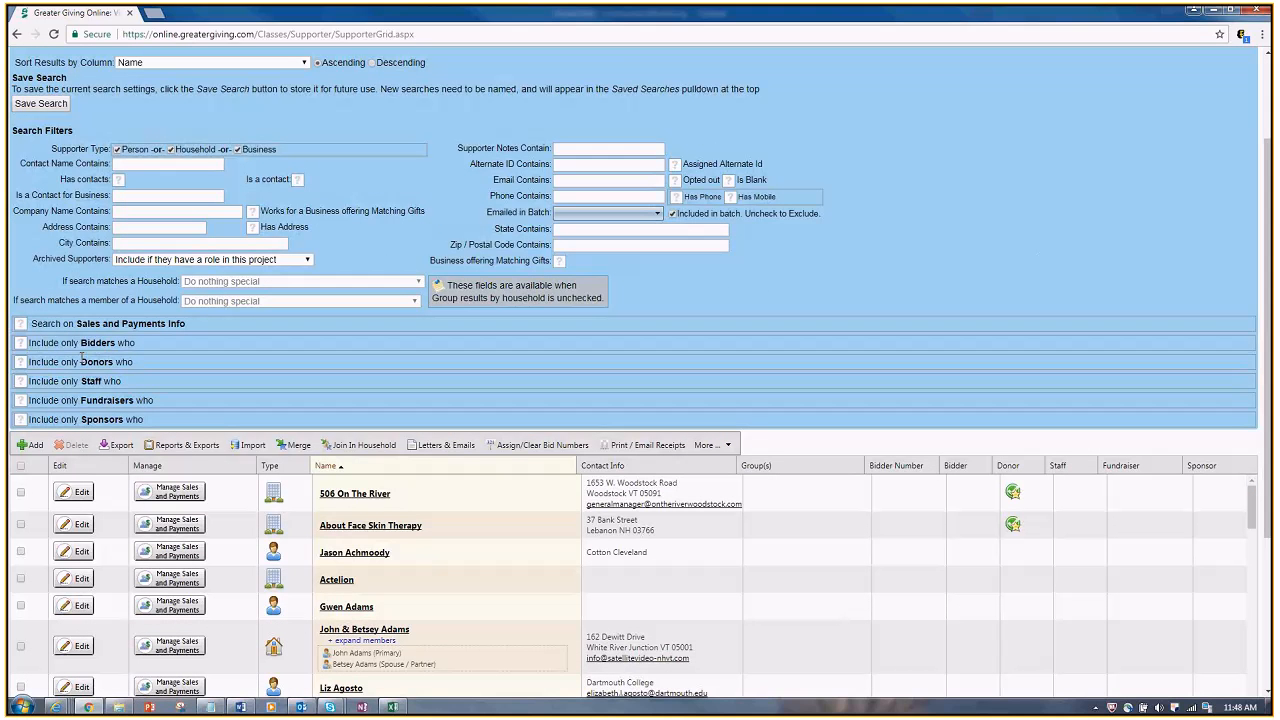
# Filter the supporters to include only donors who have donated and run the search.
pyautogui.click(20, 363)
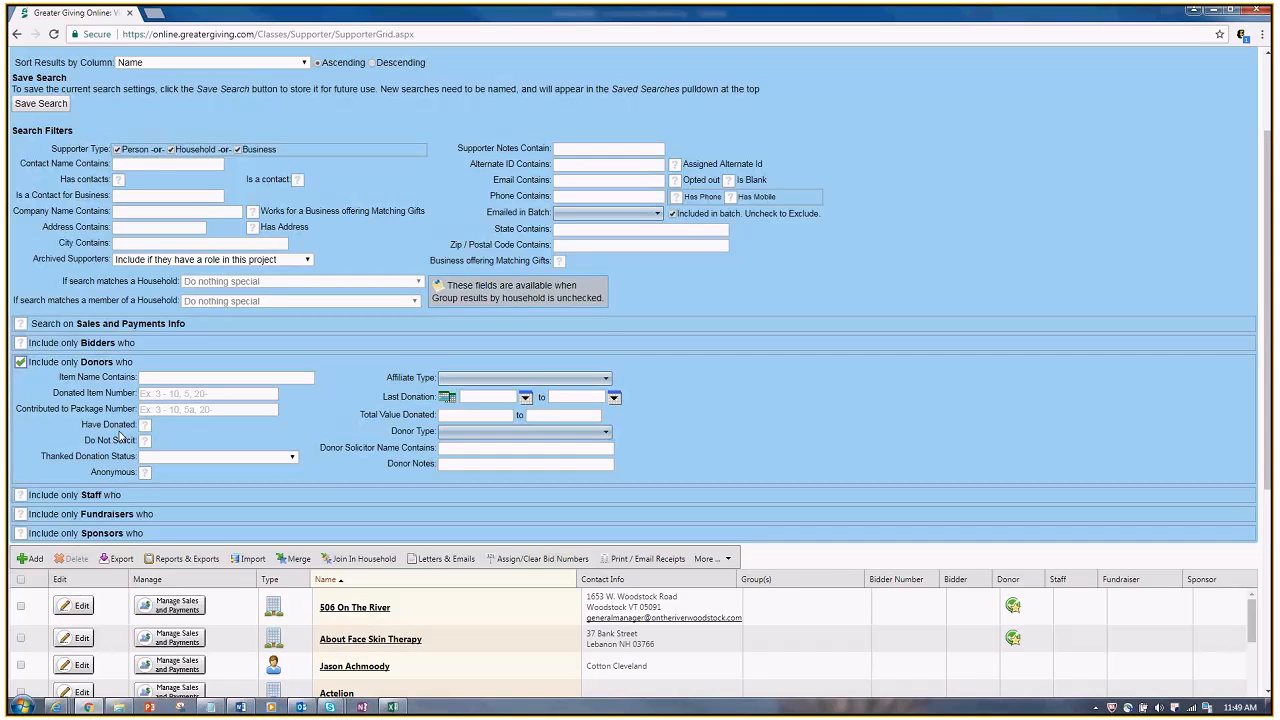
pyautogui.click(144, 424)
pyautogui.scroll(-1, 725, 437)
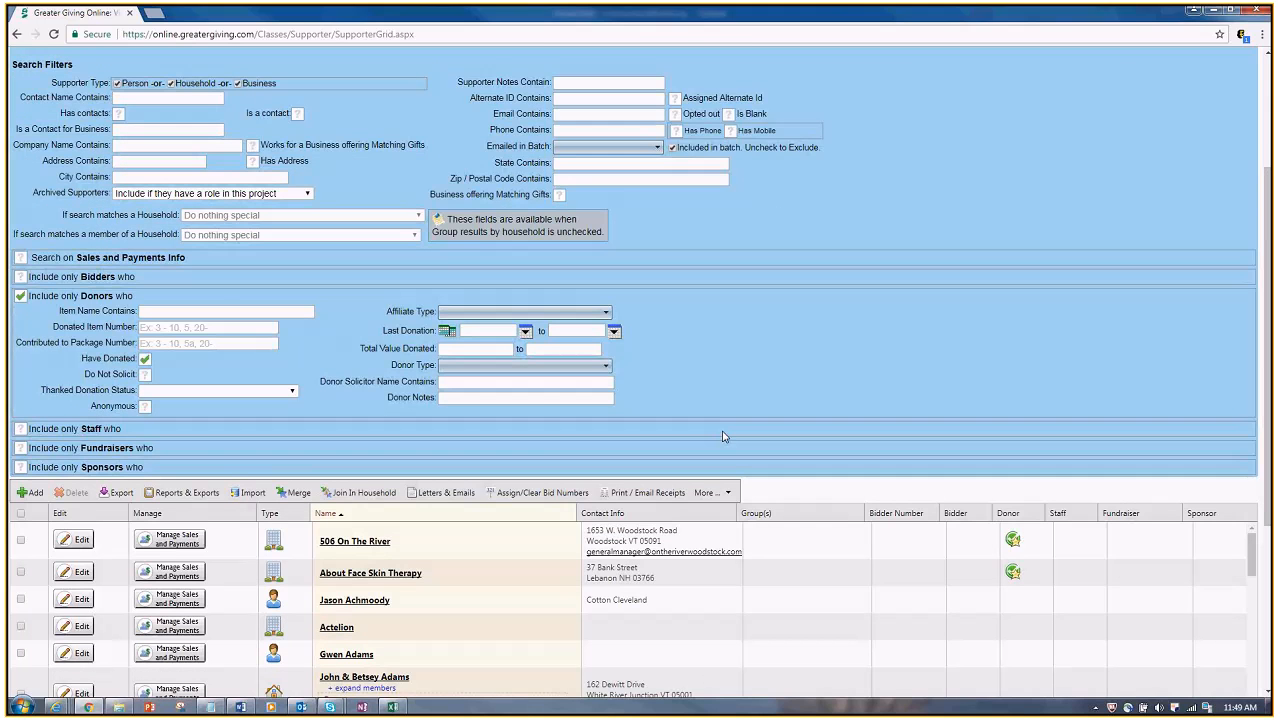
pyautogui.scroll(3, 790, 410)
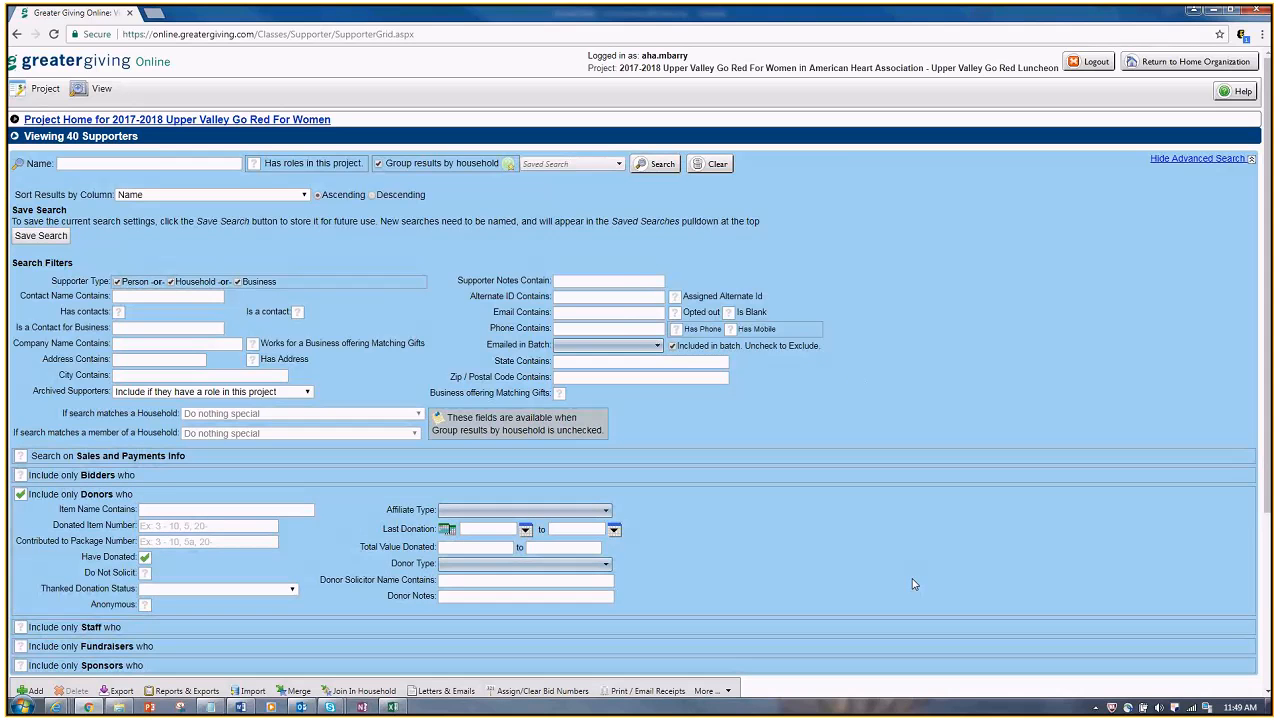
# Browse the filtered donor list, view the reports and exports available for it and return to the supporter list.
pyautogui.scroll(-3, 931, 565)
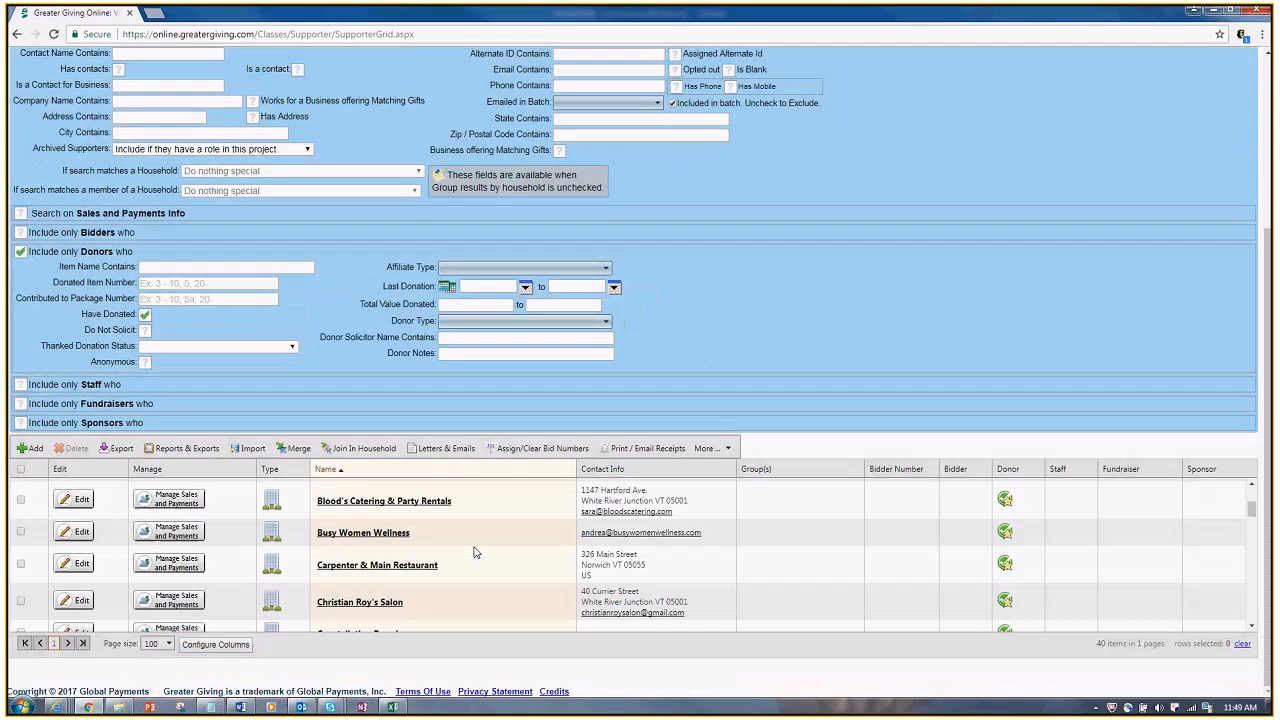
pyautogui.scroll(-3, 475, 552)
pyautogui.click(189, 448)
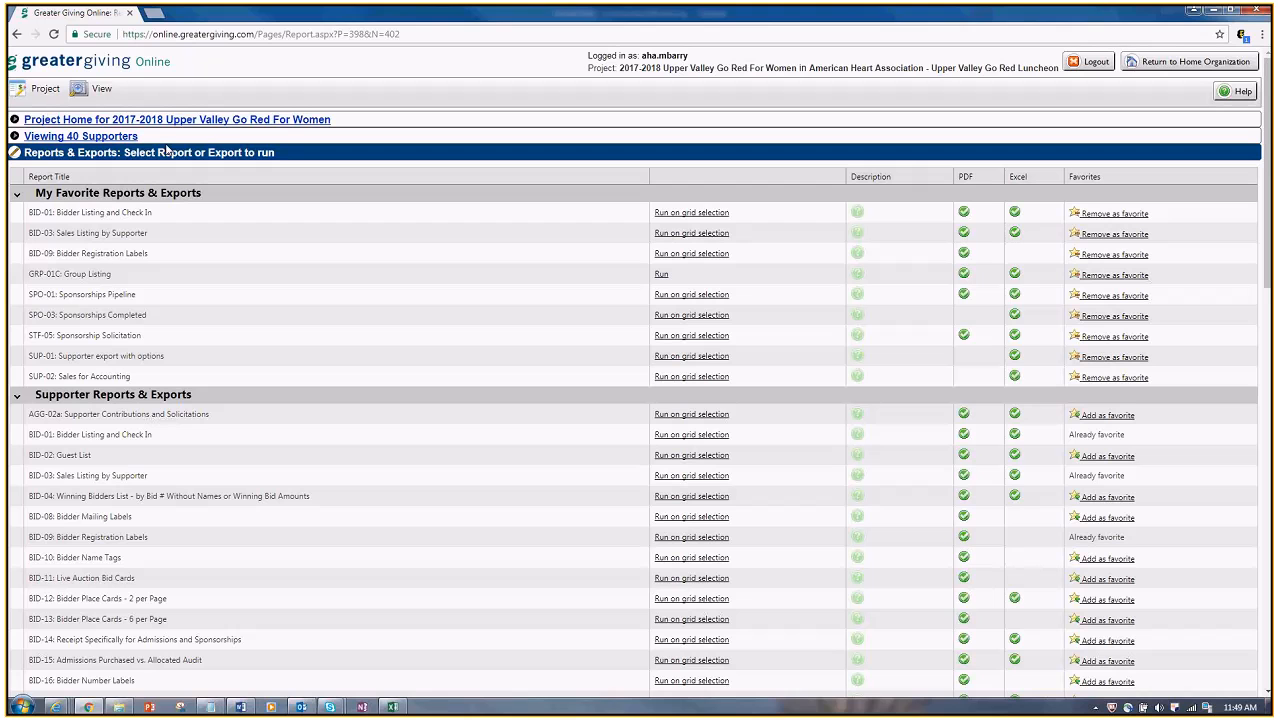
pyautogui.click(132, 137)
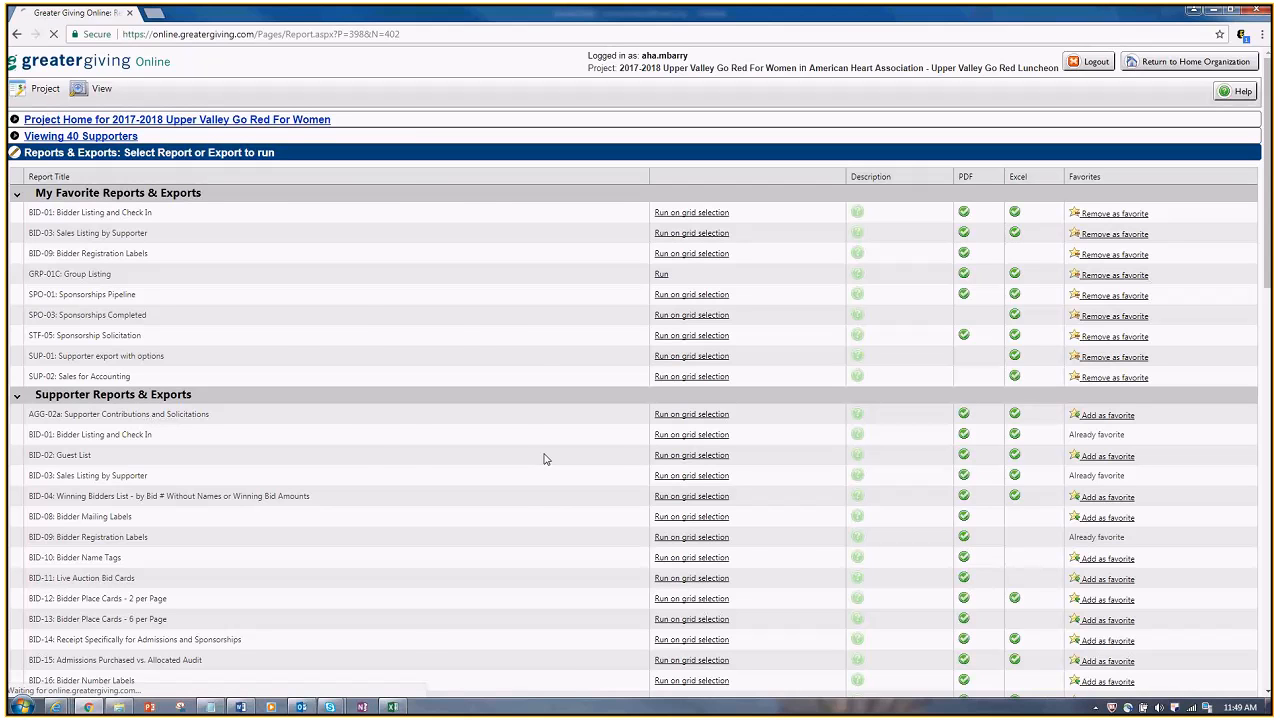